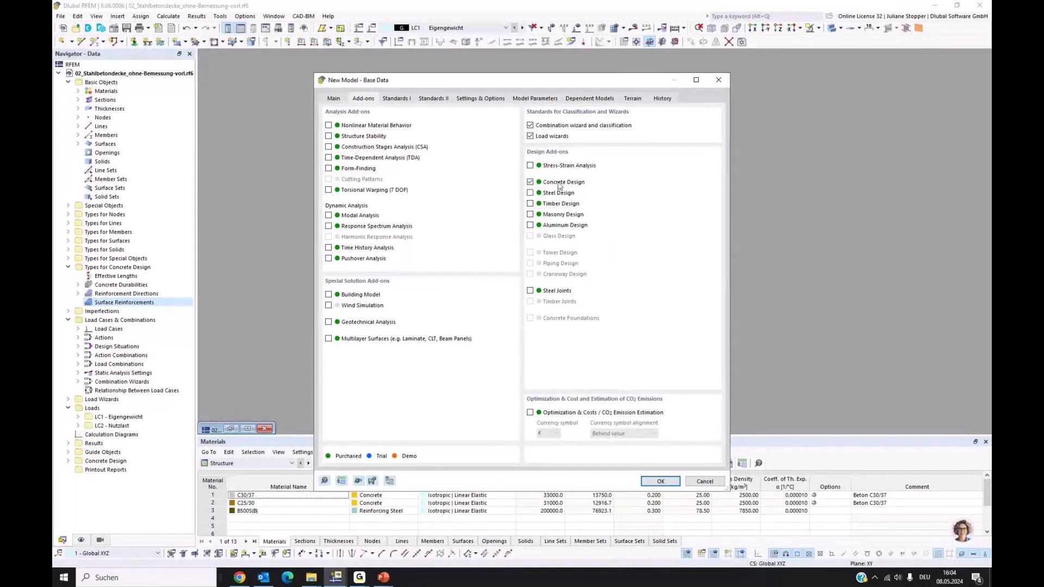
Create the new model with the Concrete Design add-on active, and maximize its window with a taller materials table.
left_click(530, 182)
left_click(398, 99)
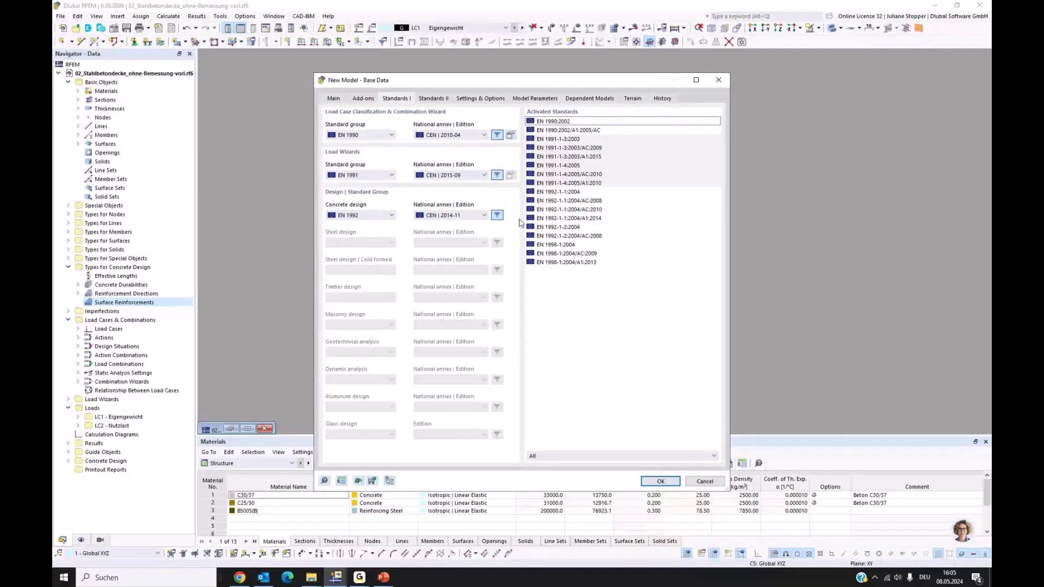
left_click(660, 482)
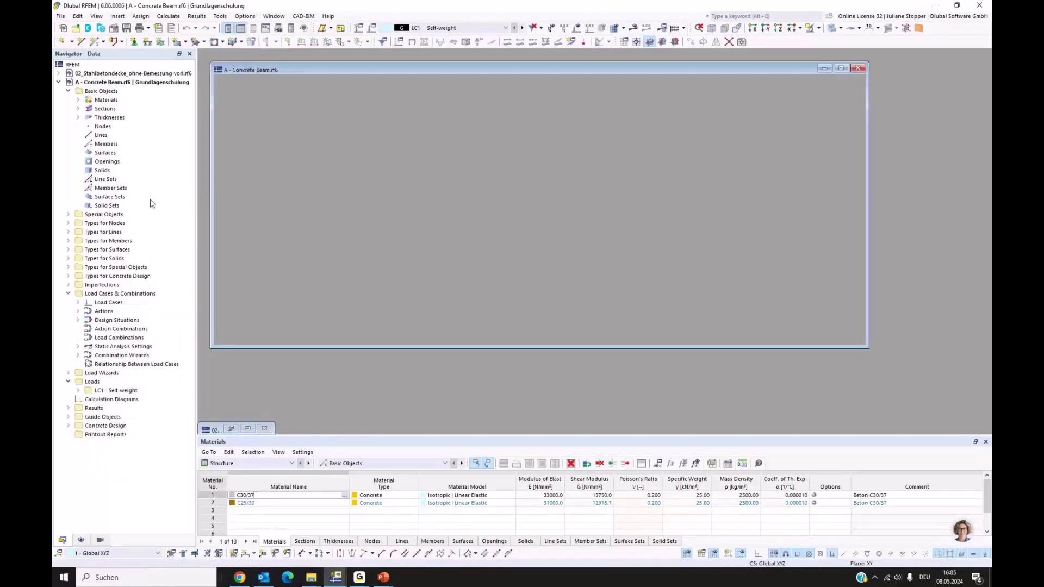
left_click(842, 68)
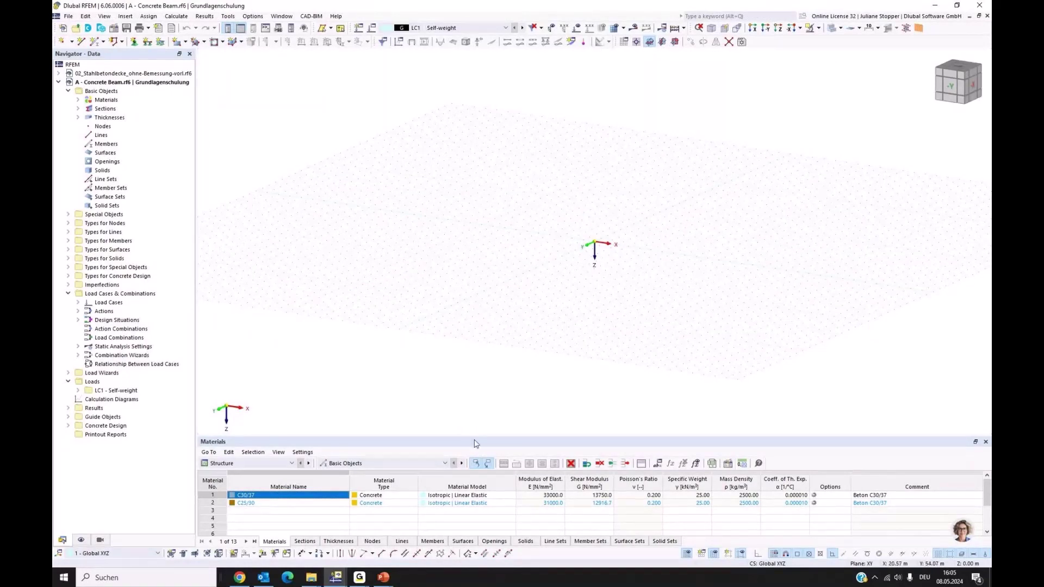
left_click_drag(478, 435, 478, 394)
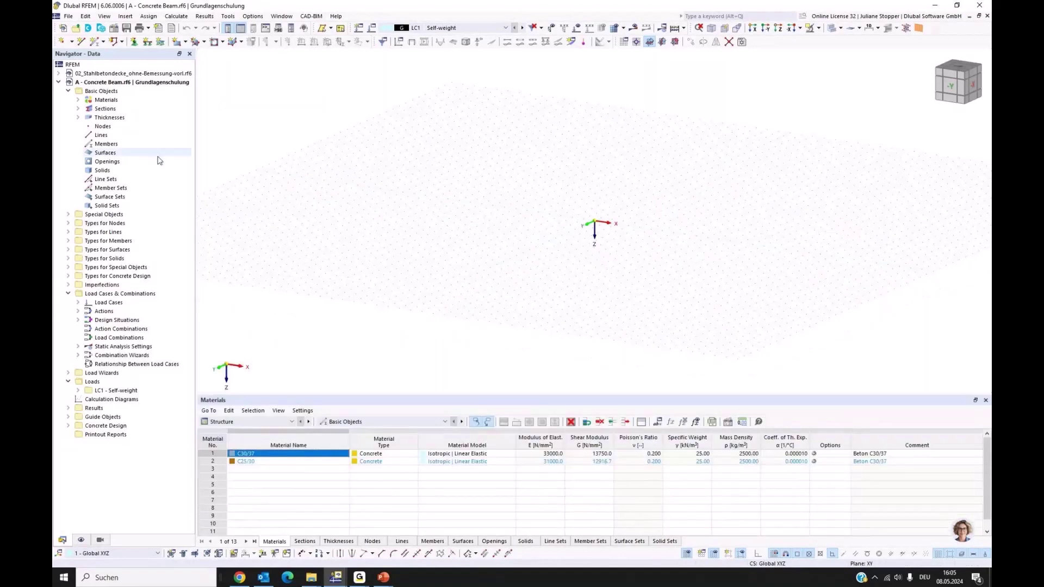
Delete all unassigned basic objects and the remaining unassigned materials from the concrete beam model.
left_click(78, 100)
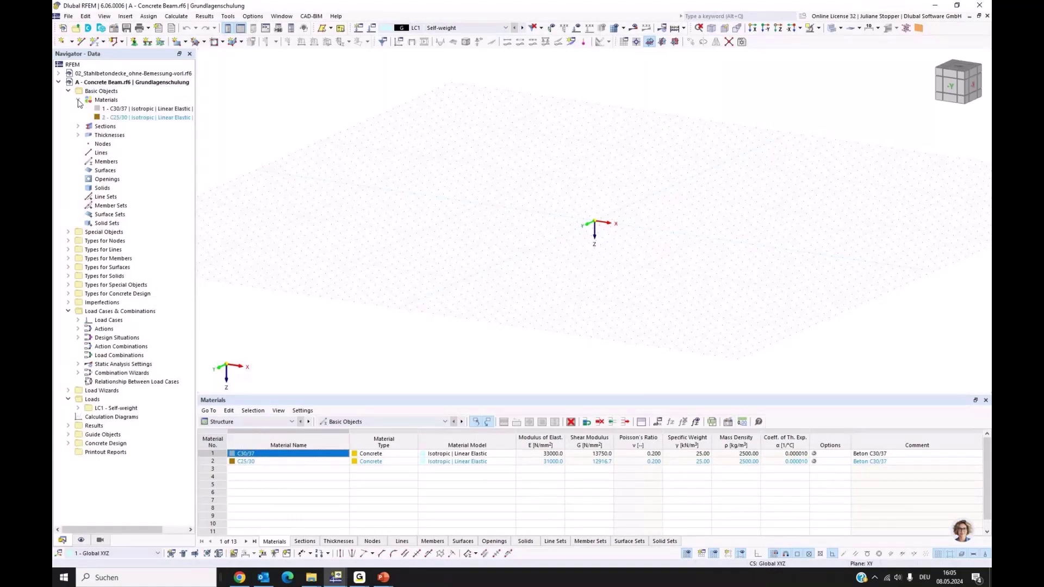
right_click(109, 93)
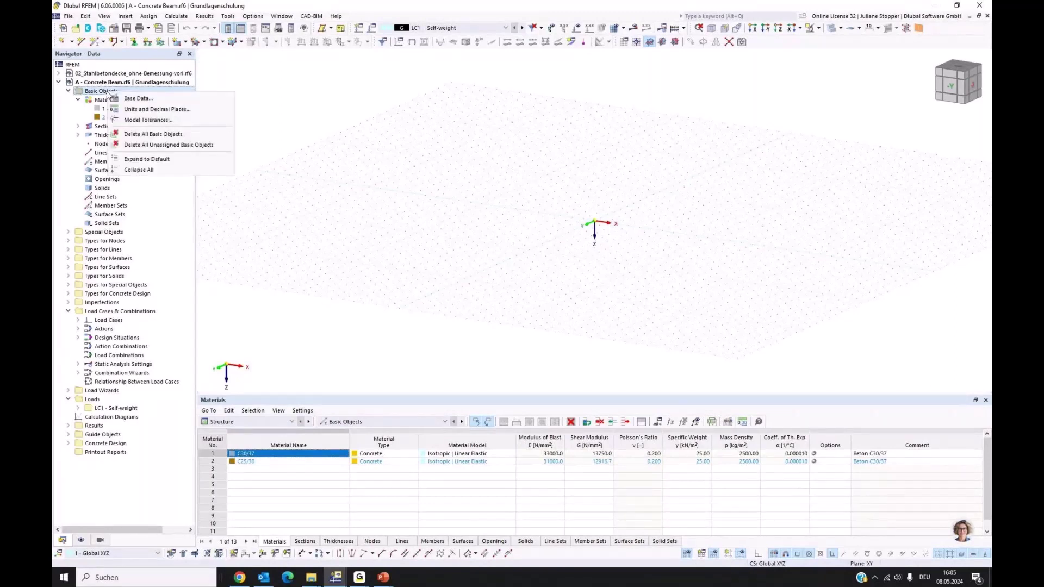
left_click(134, 145)
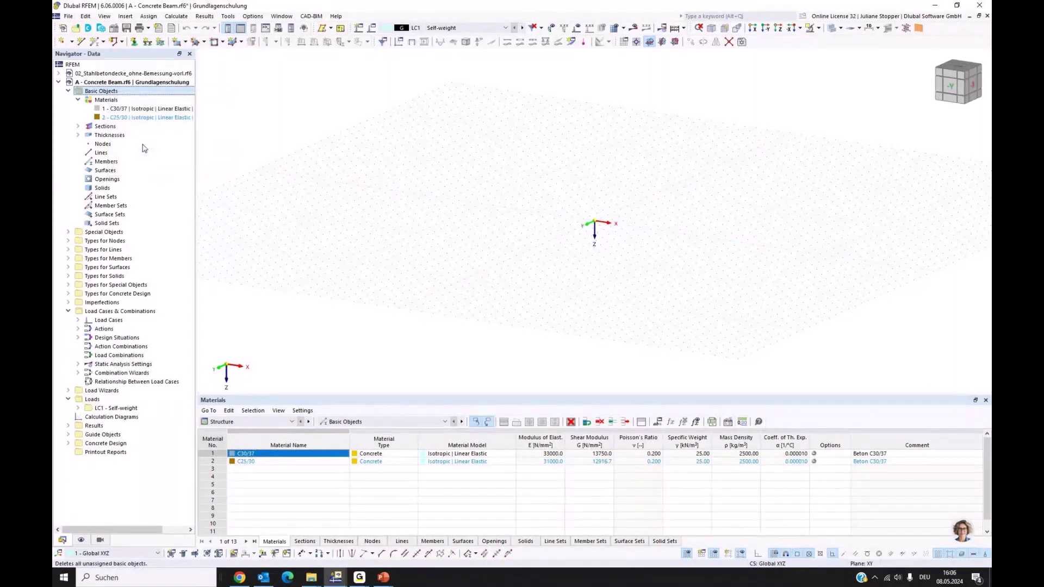
right_click(111, 100)
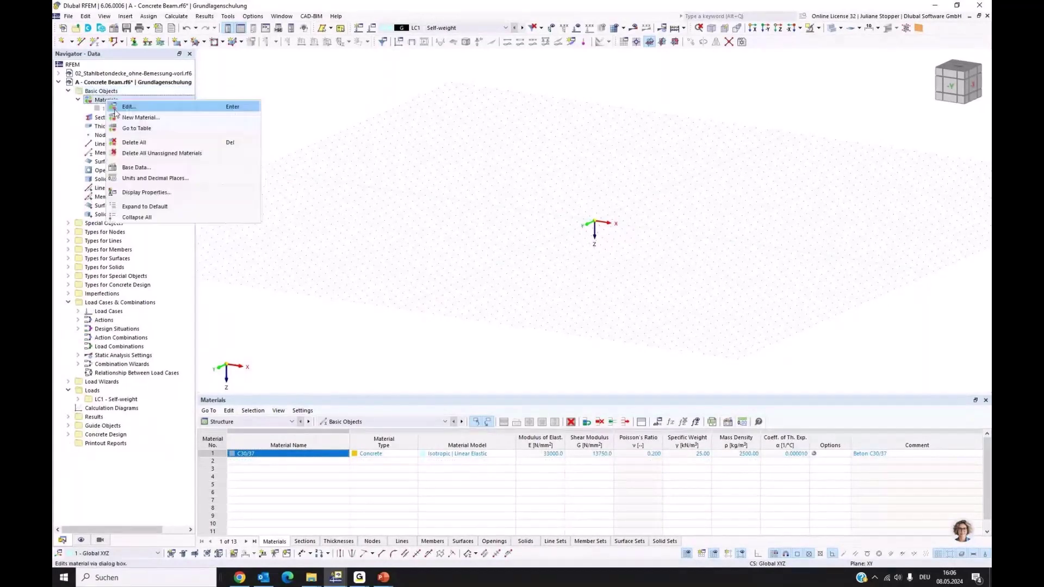
left_click(135, 154)
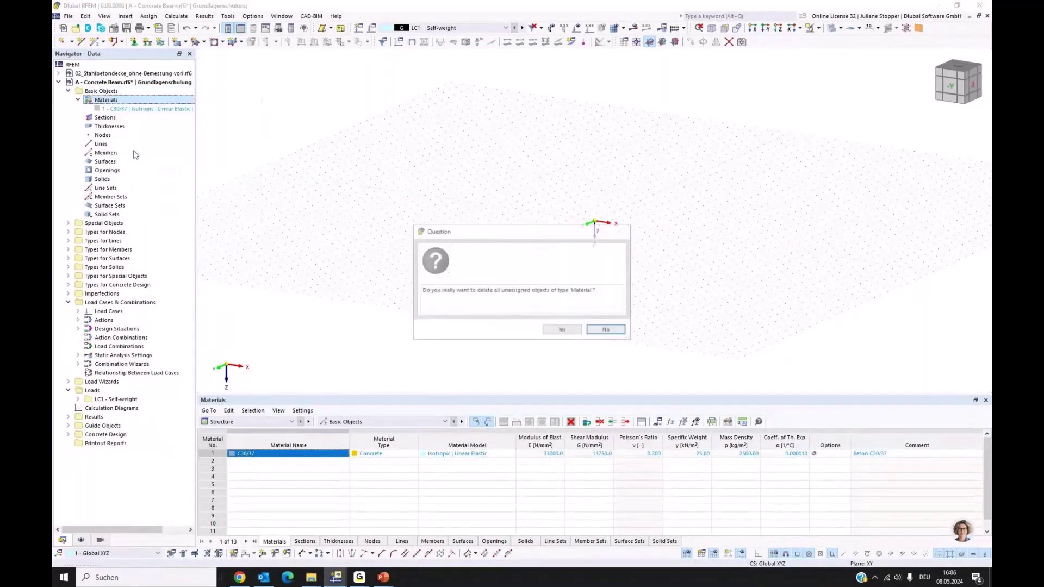
left_click(562, 331)
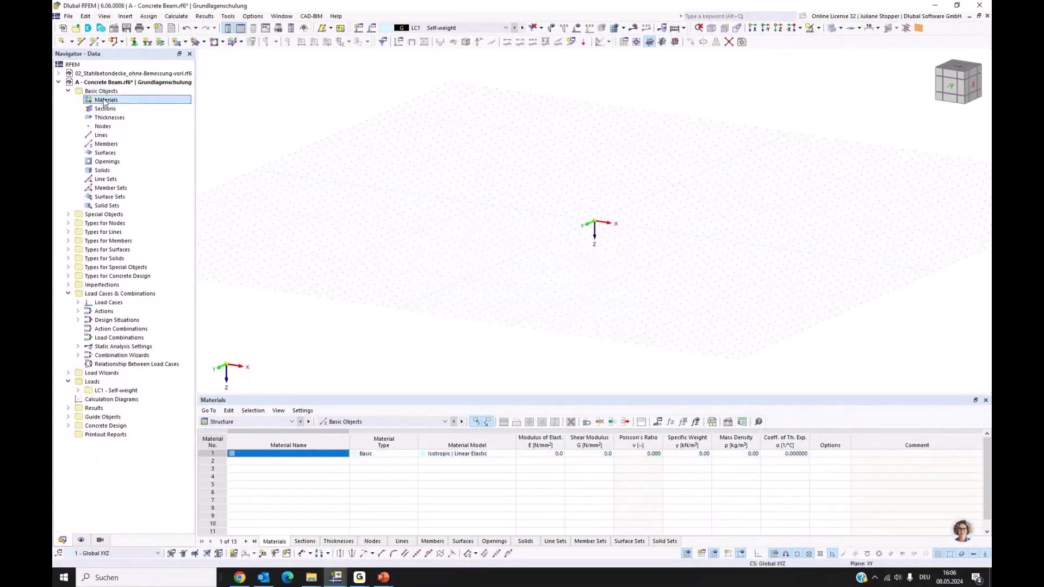
Define material 1 as C30/37 from the material library, filtered to the European Union region and Concrete type.
double_click(104, 101)
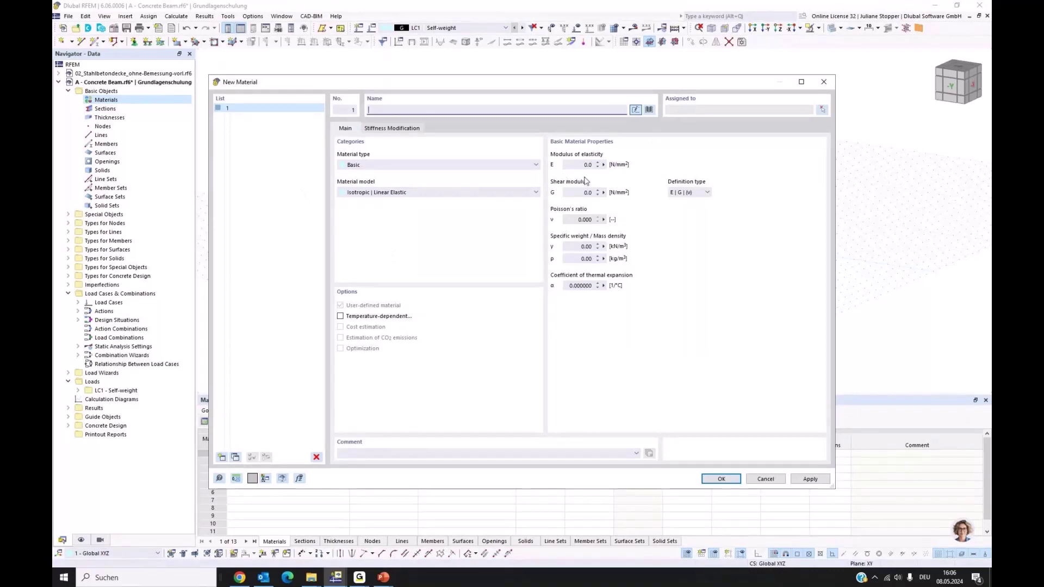
left_click(650, 111)
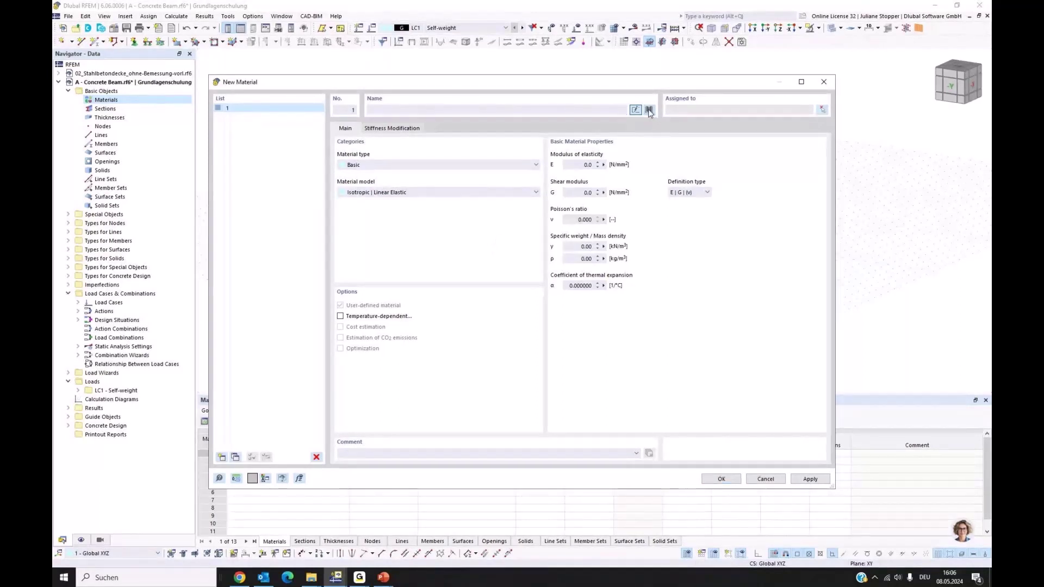
left_click_drag(614, 136, 617, 130)
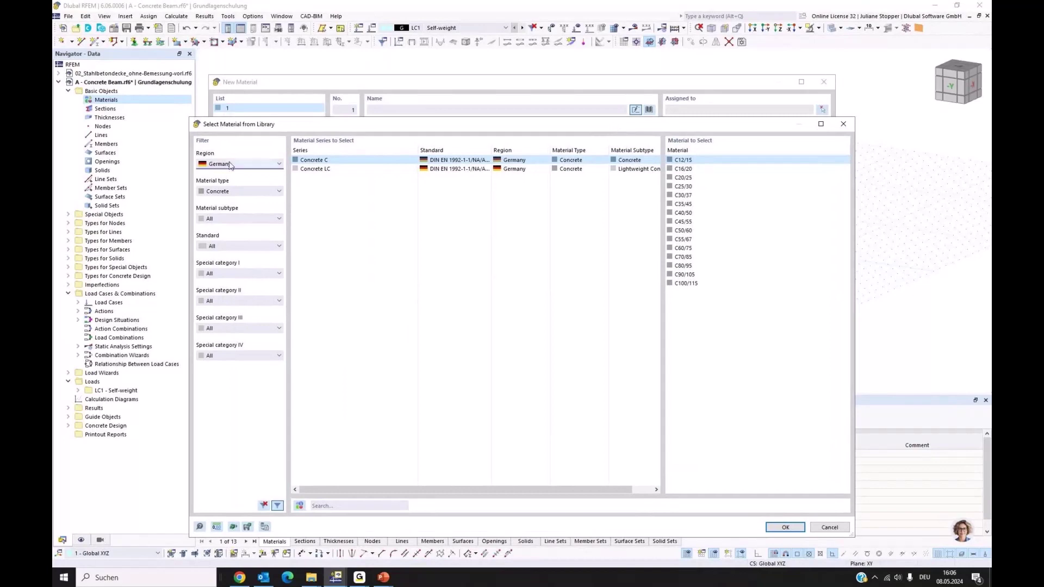
left_click(275, 165)
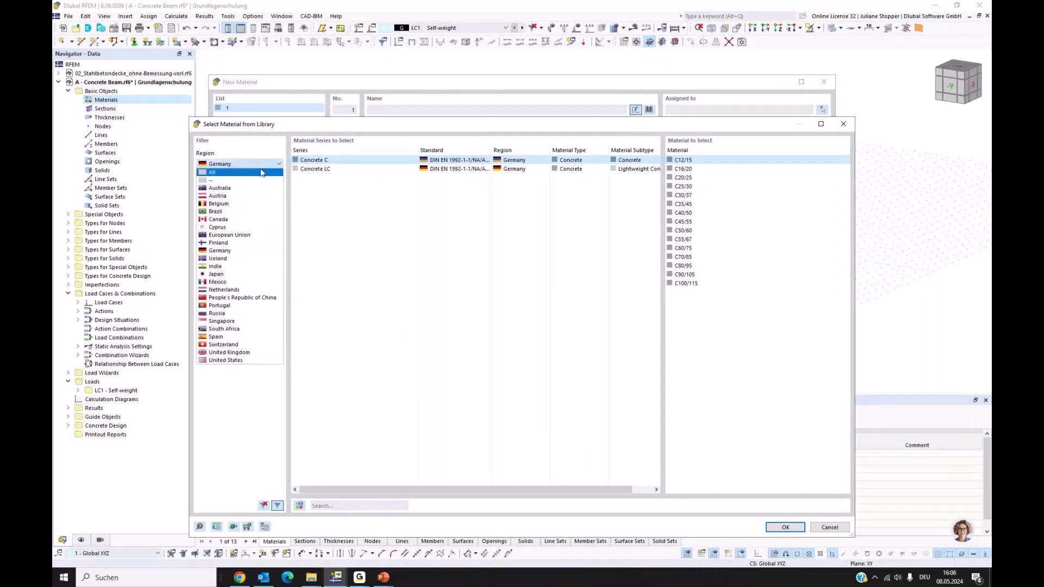
left_click(281, 235)
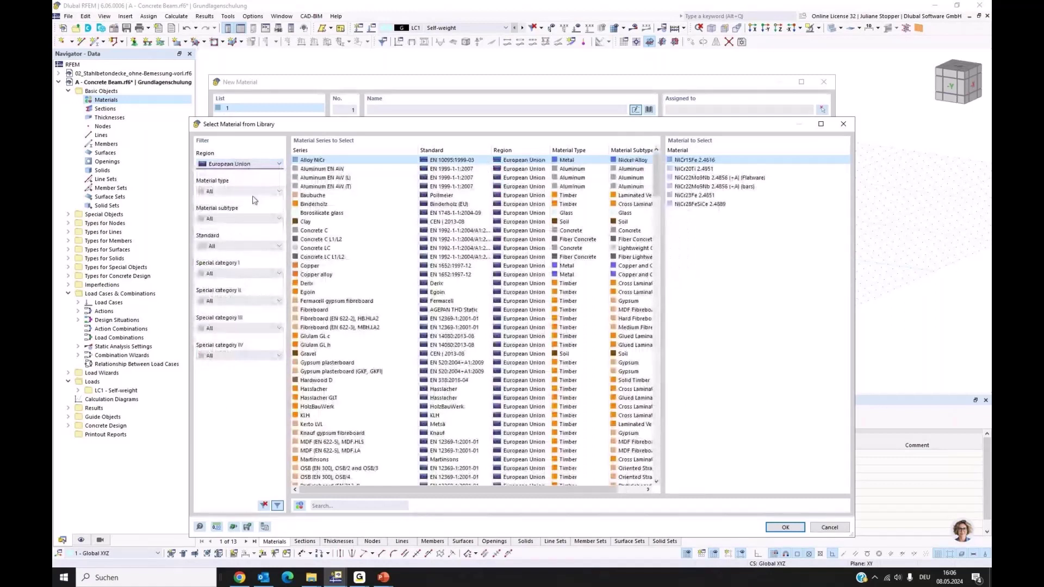
left_click(222, 191)
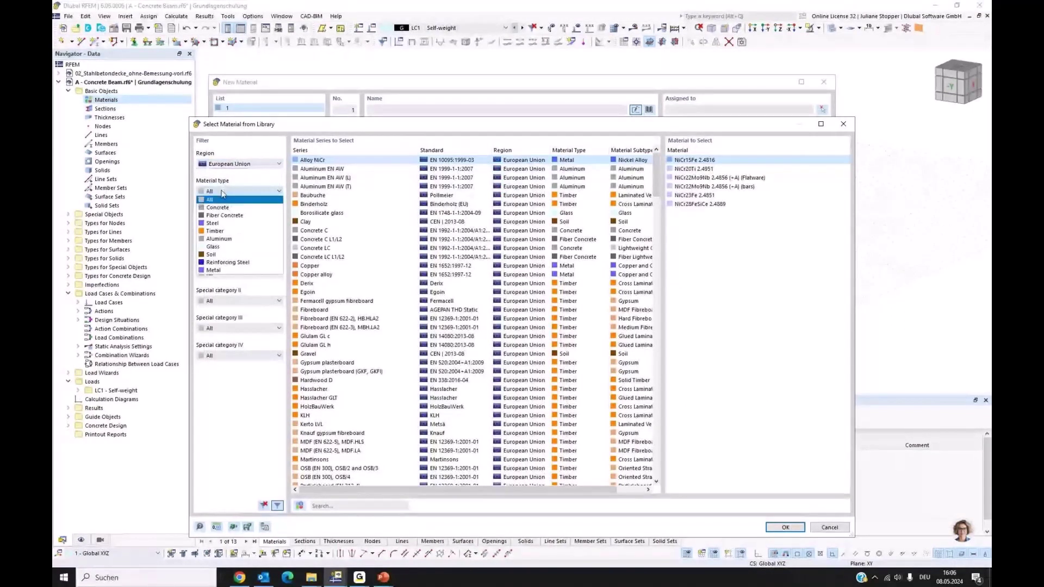
left_click(217, 207)
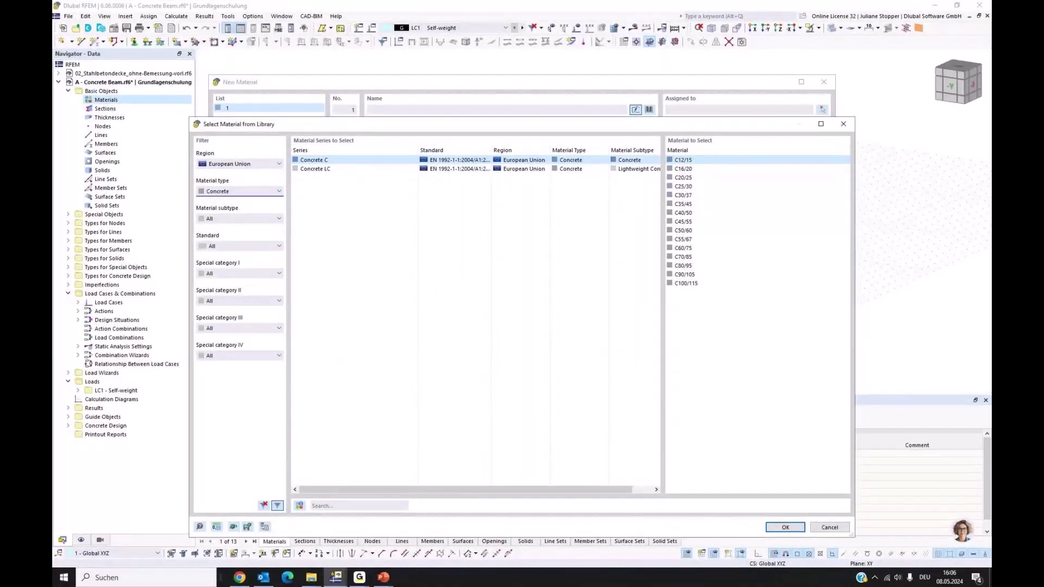
left_click(681, 195)
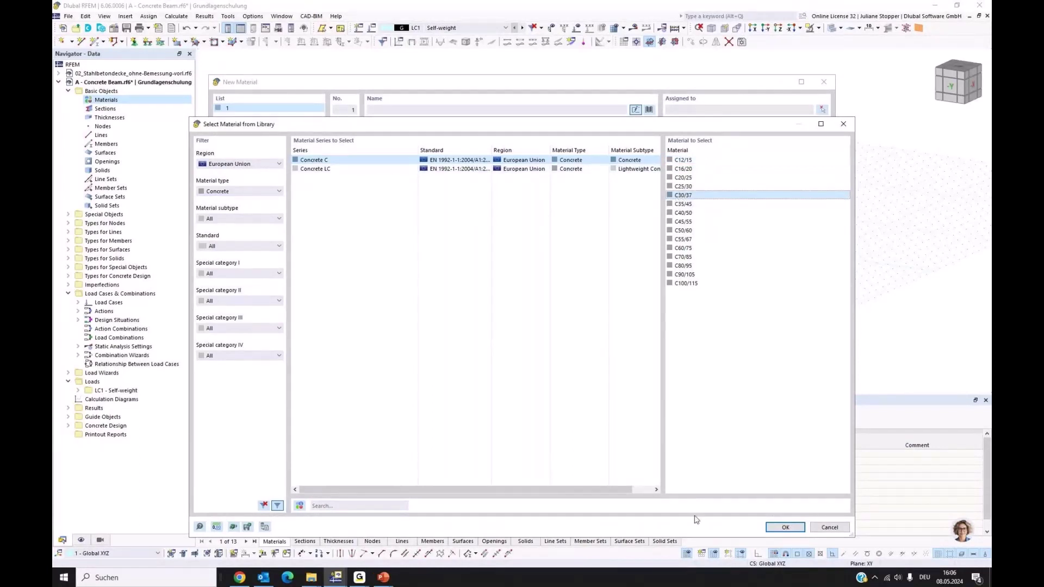
left_click(785, 528)
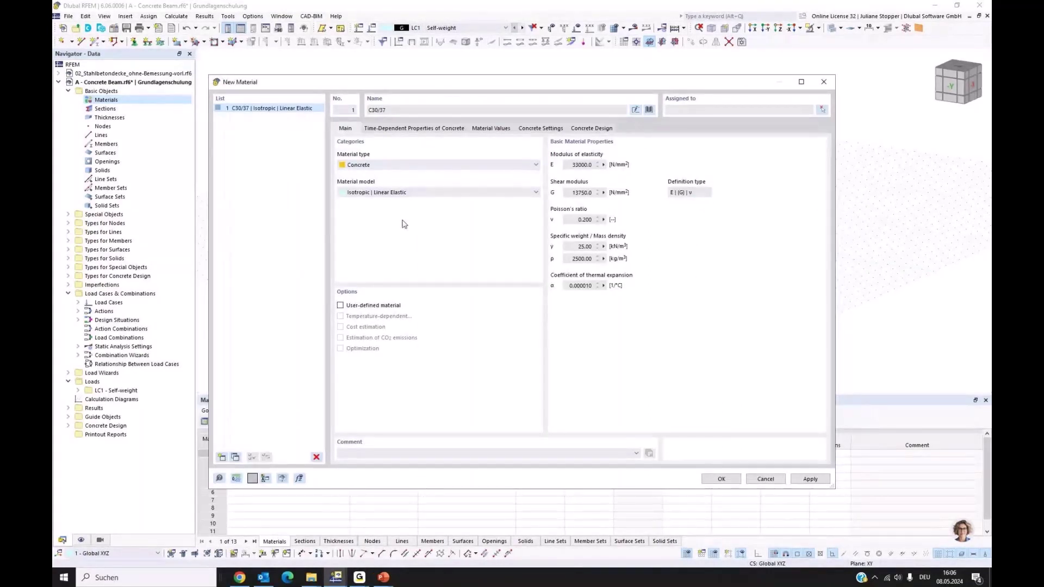
Add reinforcing steel B500S(A) | EN 1992-1-1:2004/A1:2014 as material 2 and save both materials.
left_click(221, 457)
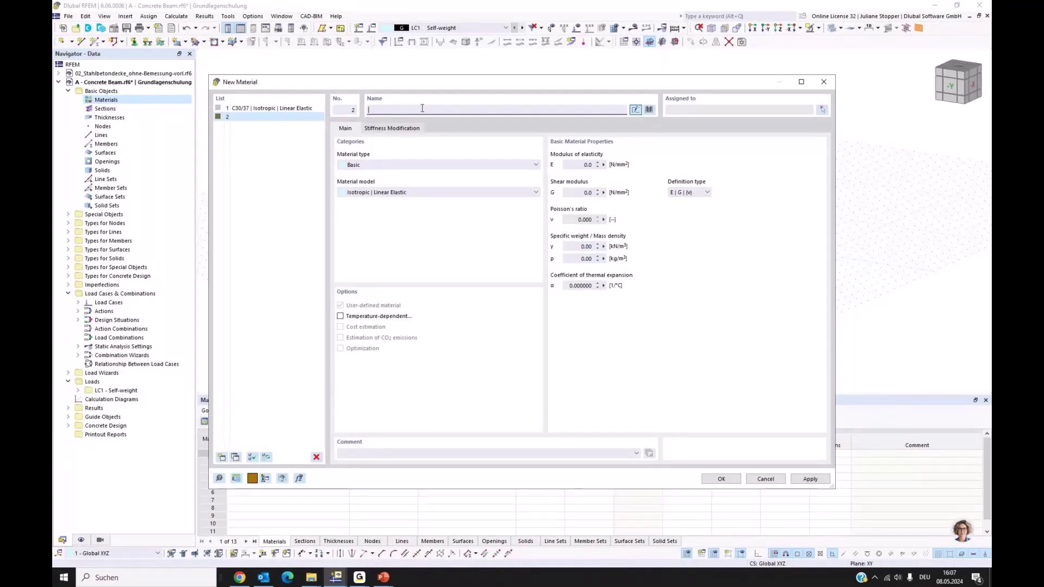
type("b5")
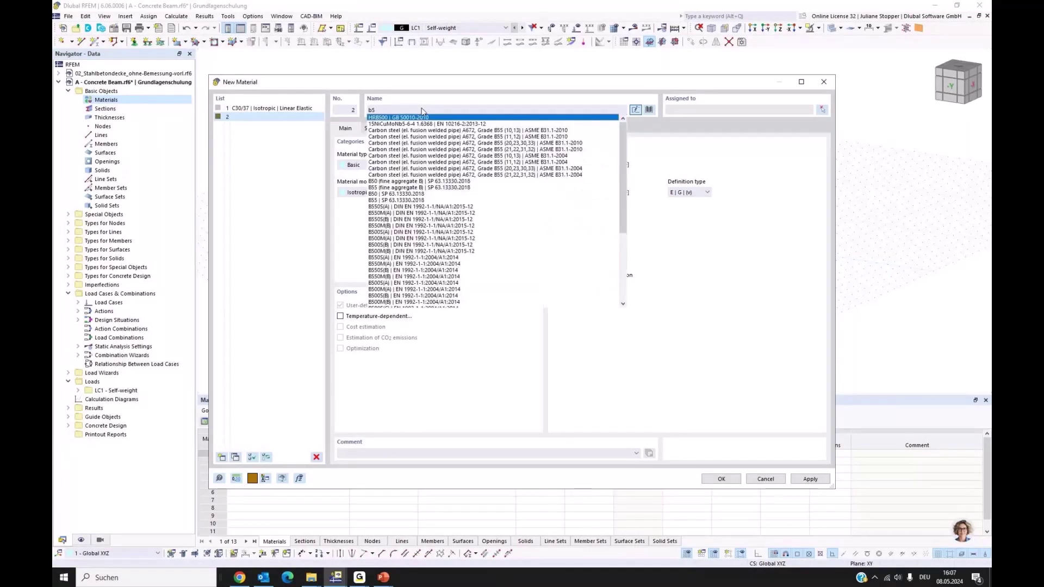
type("00s")
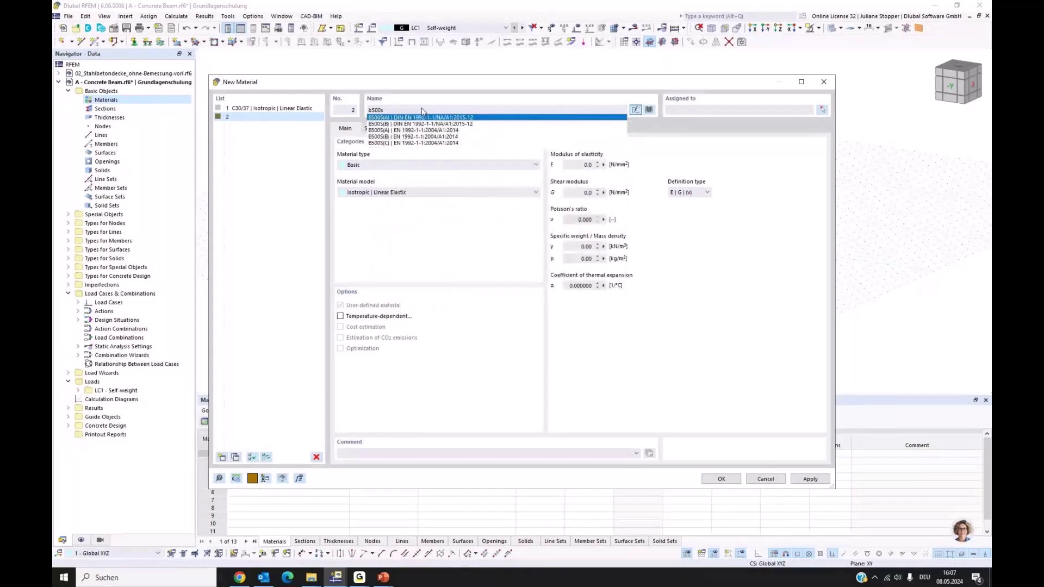
left_click(385, 130)
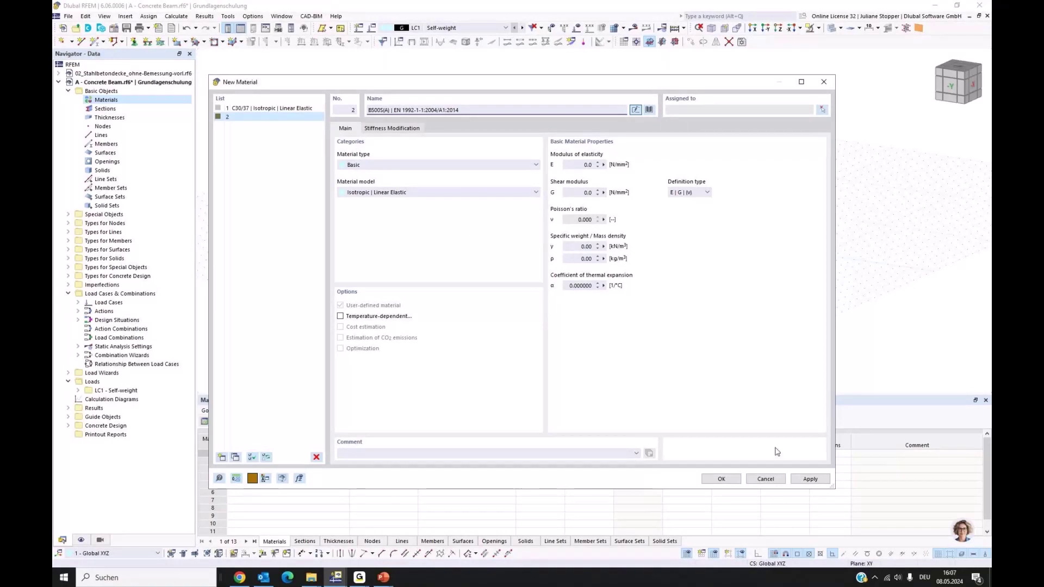
left_click(809, 480)
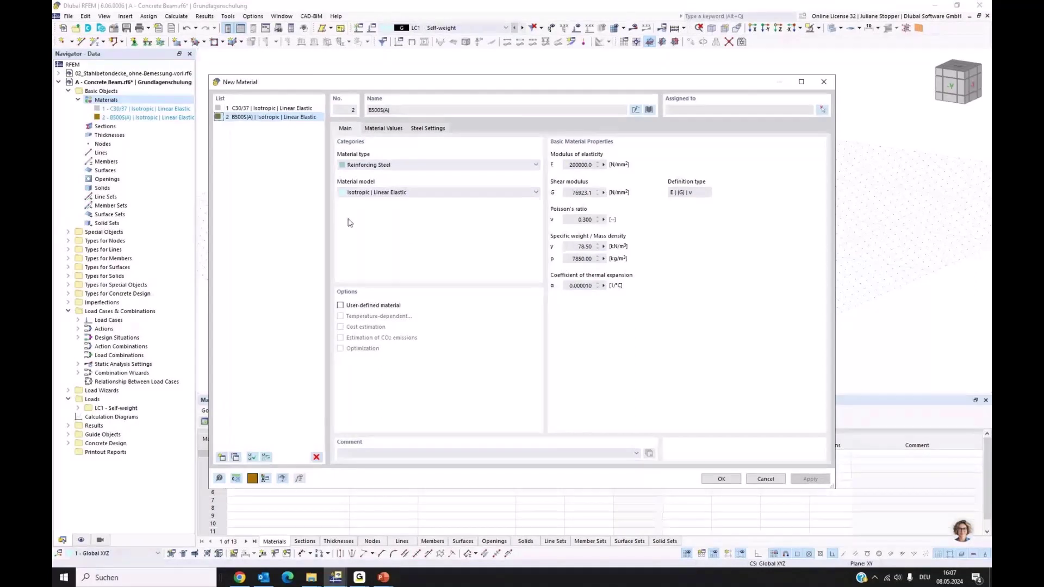
left_click(719, 479)
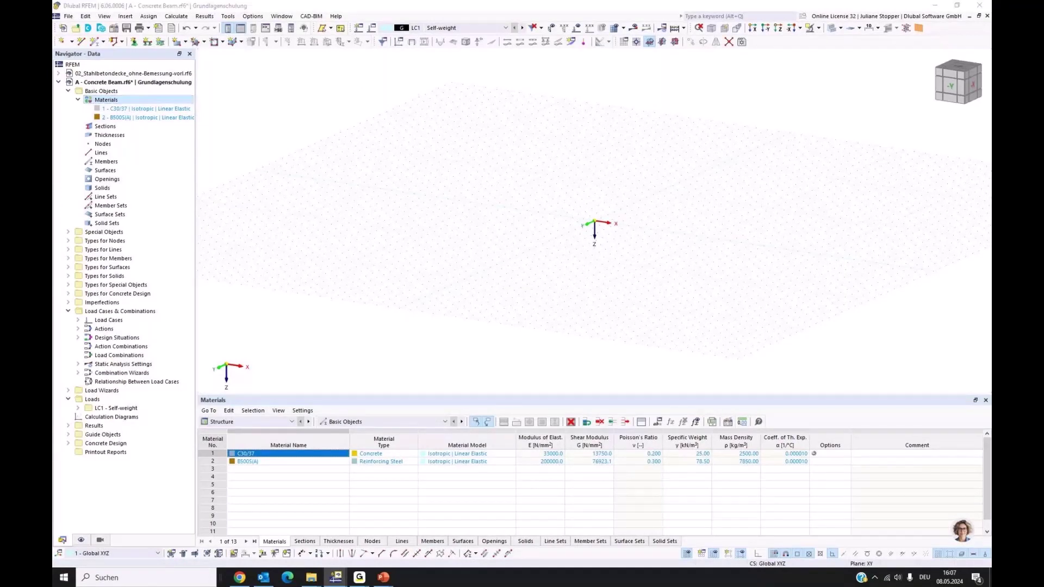
Start a new section, assign material 1 - C30/37 to it and view the available shapes in the section library.
right_click(109, 130)
left_click(132, 148)
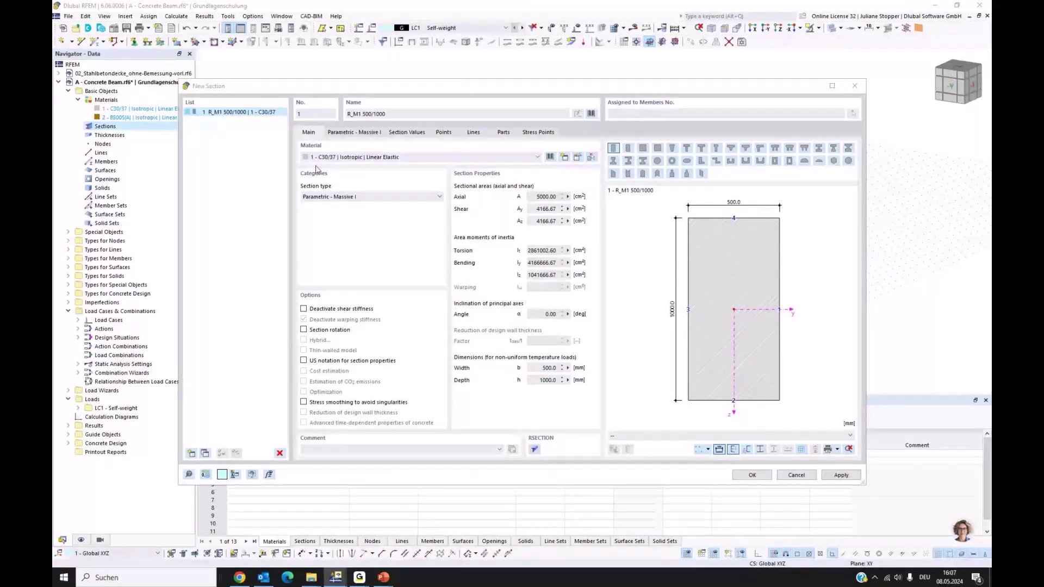
left_click(430, 159)
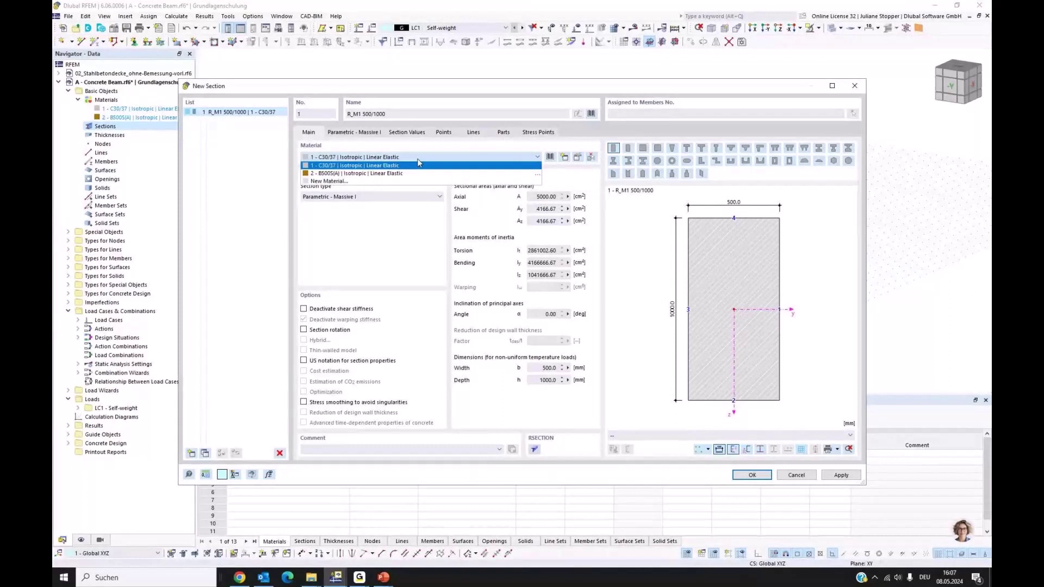
left_click(355, 167)
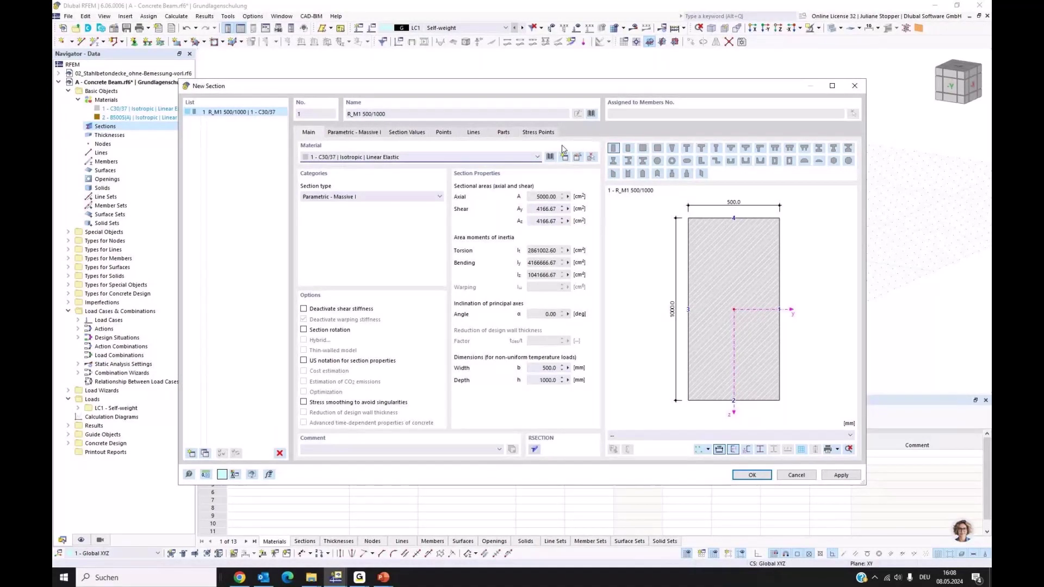
left_click(592, 114)
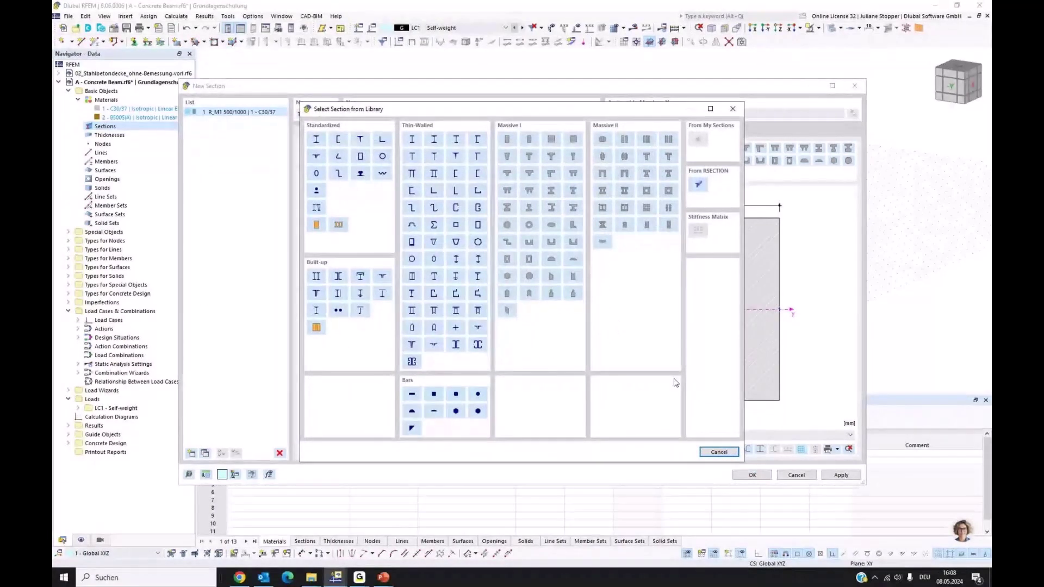
left_click(719, 453)
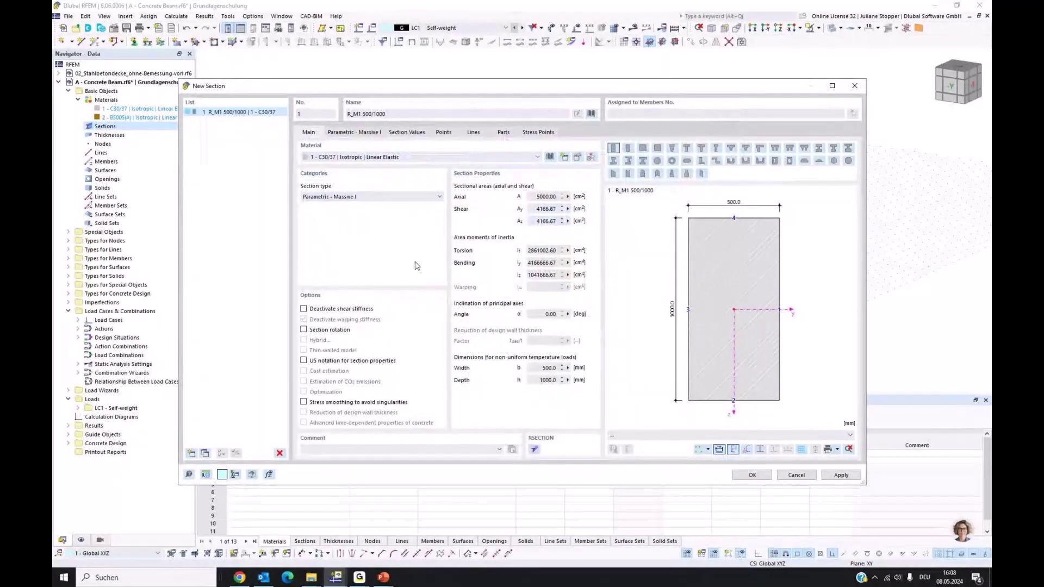
Set the massive rectangular section's width b to 300 mm and height h to 450 mm, apply, and view its main properties.
left_click(363, 133)
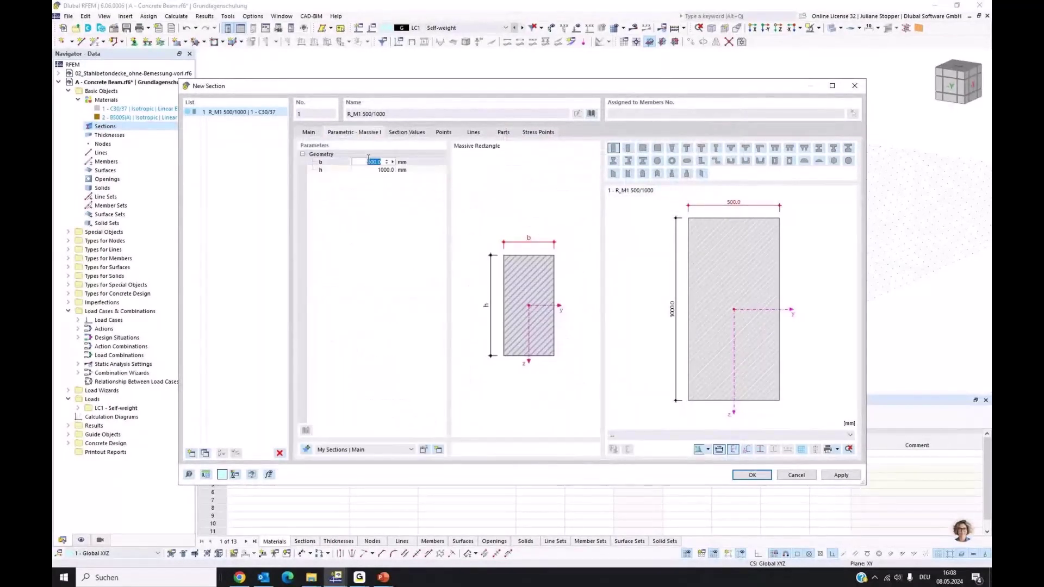
left_click(370, 162)
type("3")
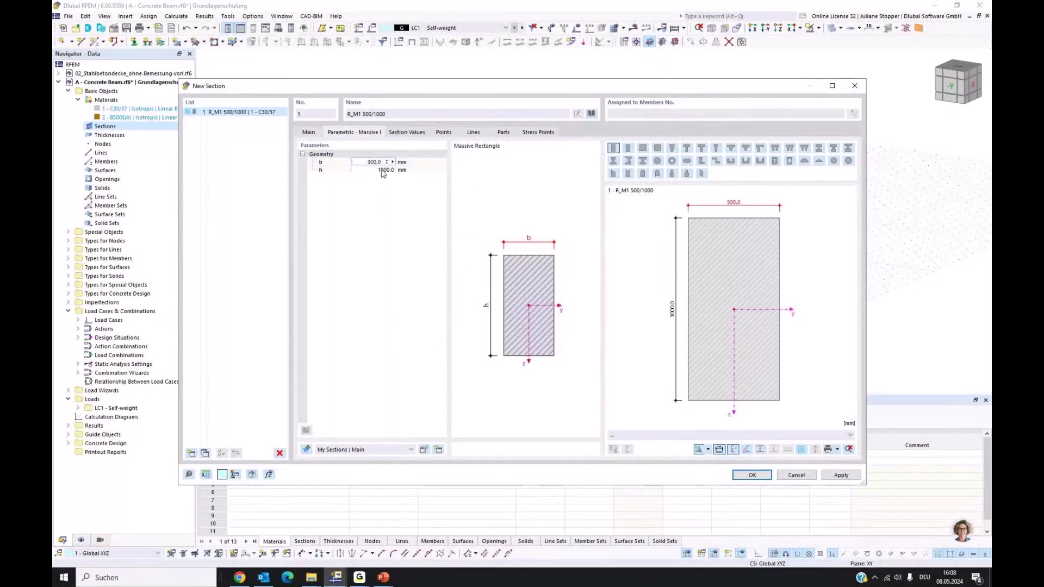
left_click(372, 170)
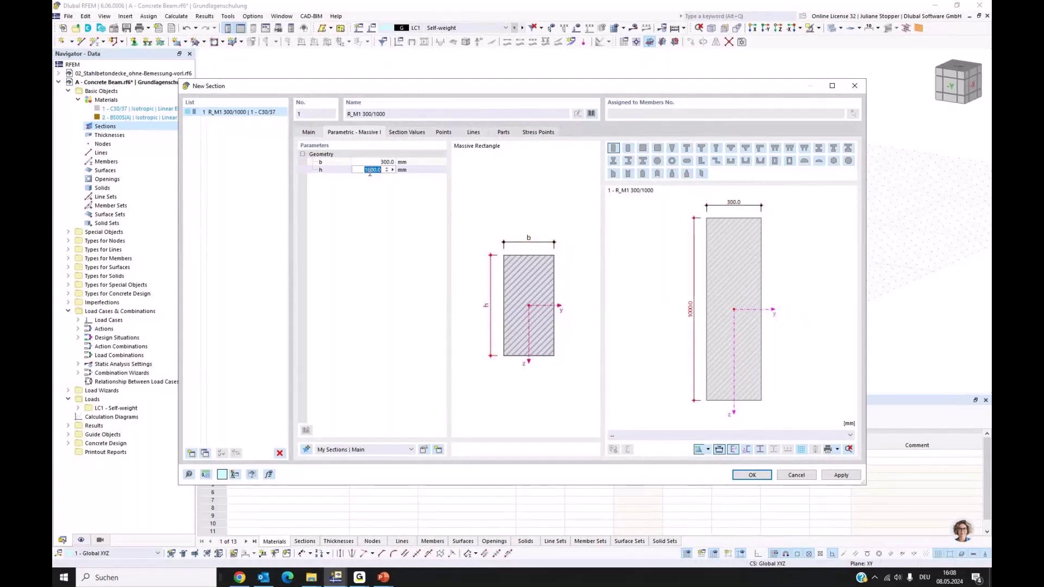
left_click_drag(374, 170, 366, 170)
type("45")
left_click(842, 476)
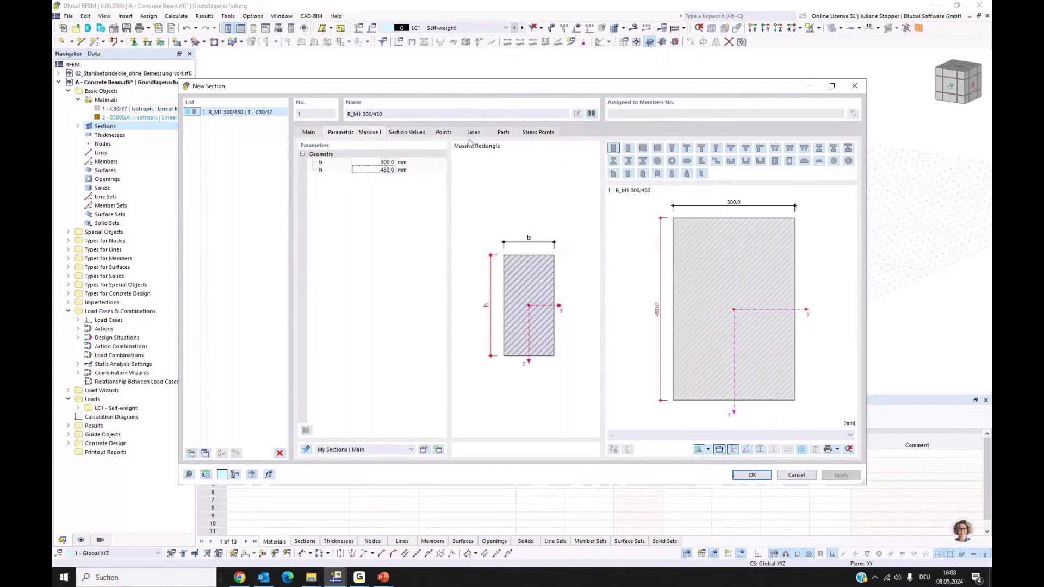
left_click(309, 133)
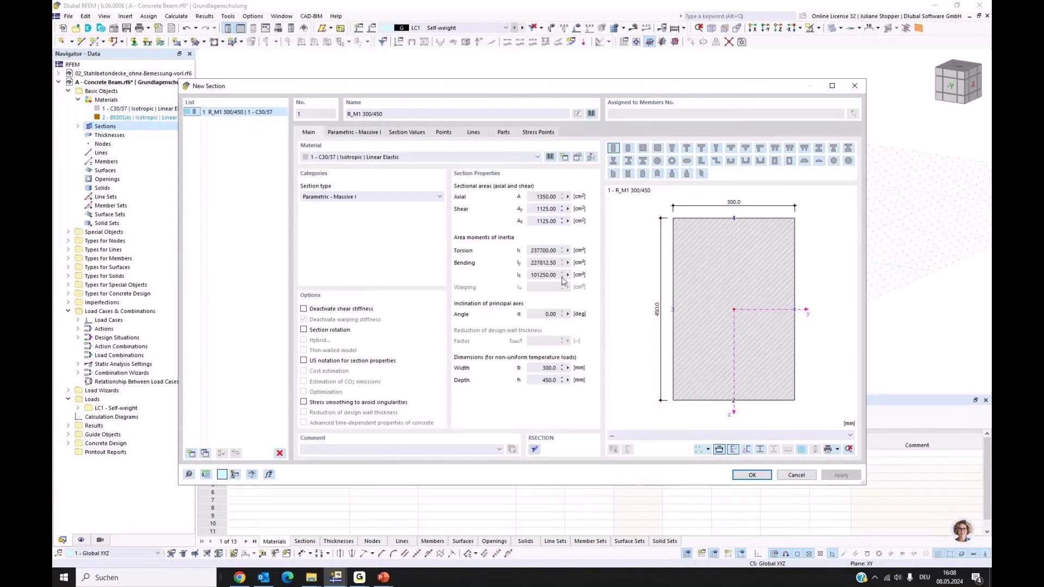
Review the rectangular section's points and lines, save the section, and list the defined sections.
left_click(419, 133)
left_click(445, 133)
left_click(473, 133)
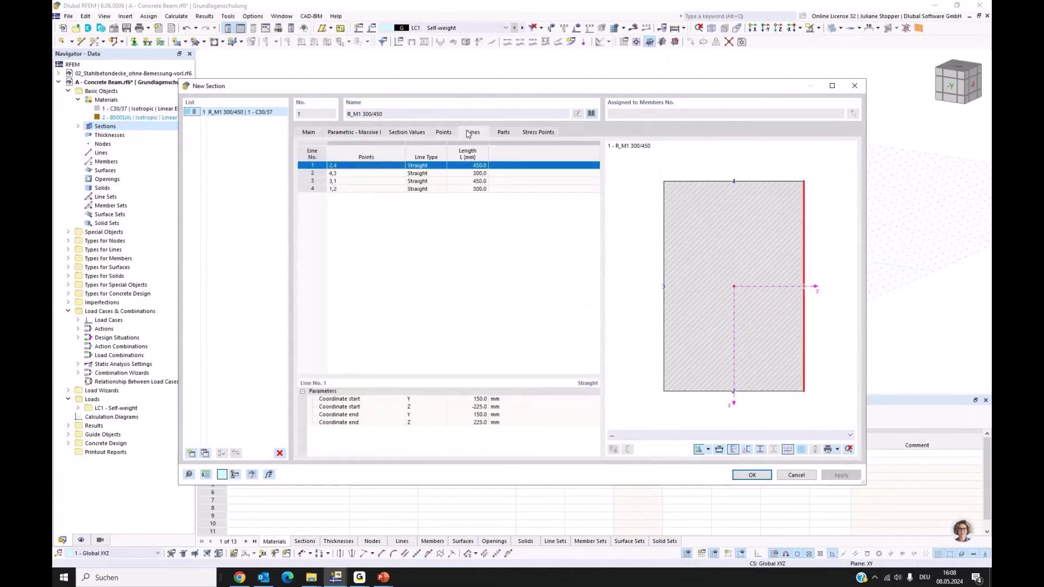
left_click(307, 133)
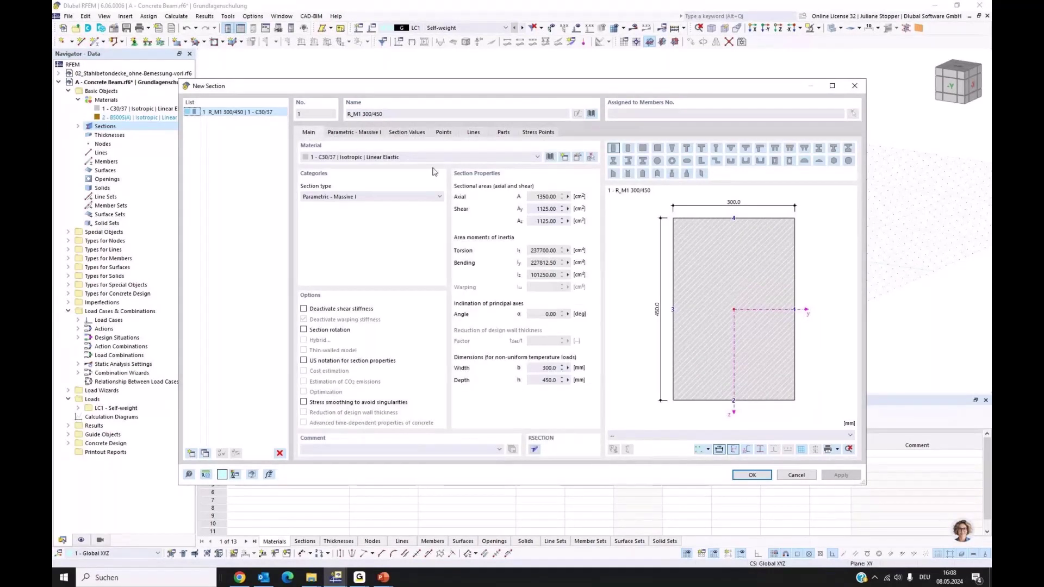
key("Escape")
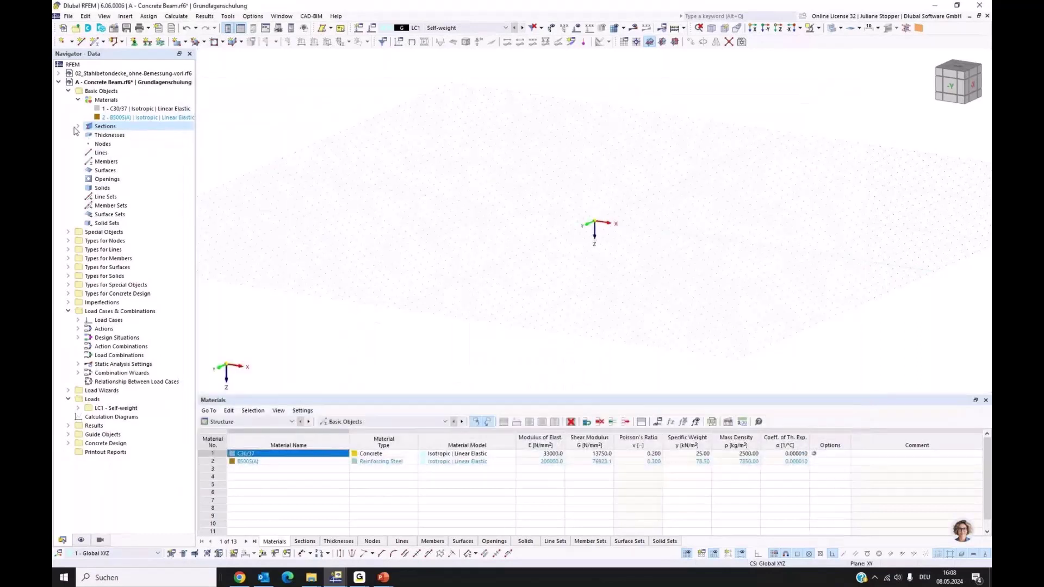
left_click(78, 126)
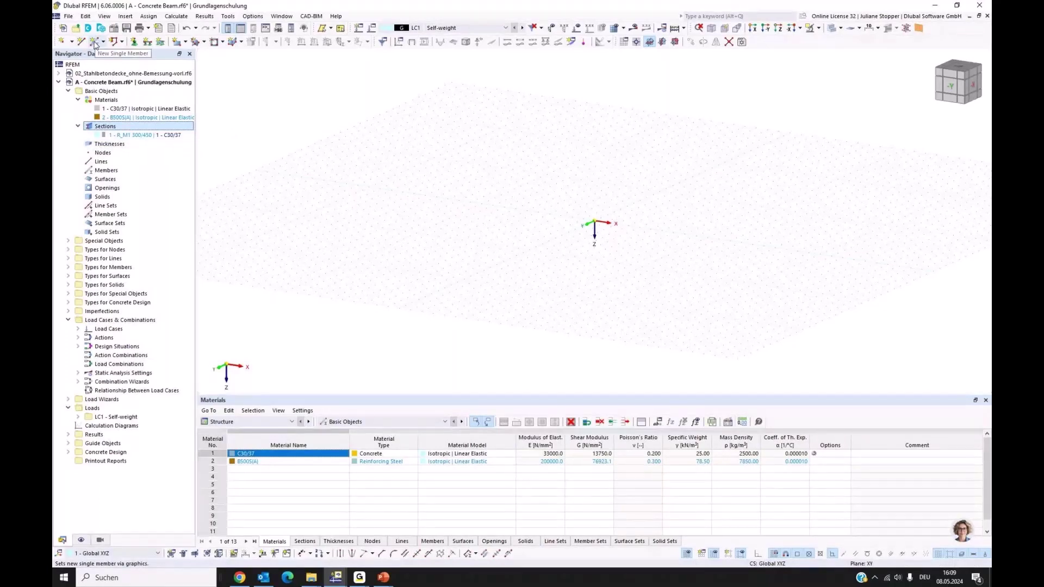
Set up a new single member of type Beam with uniform section 1 - R_M1 300/450 in C30/37.
left_click(95, 43)
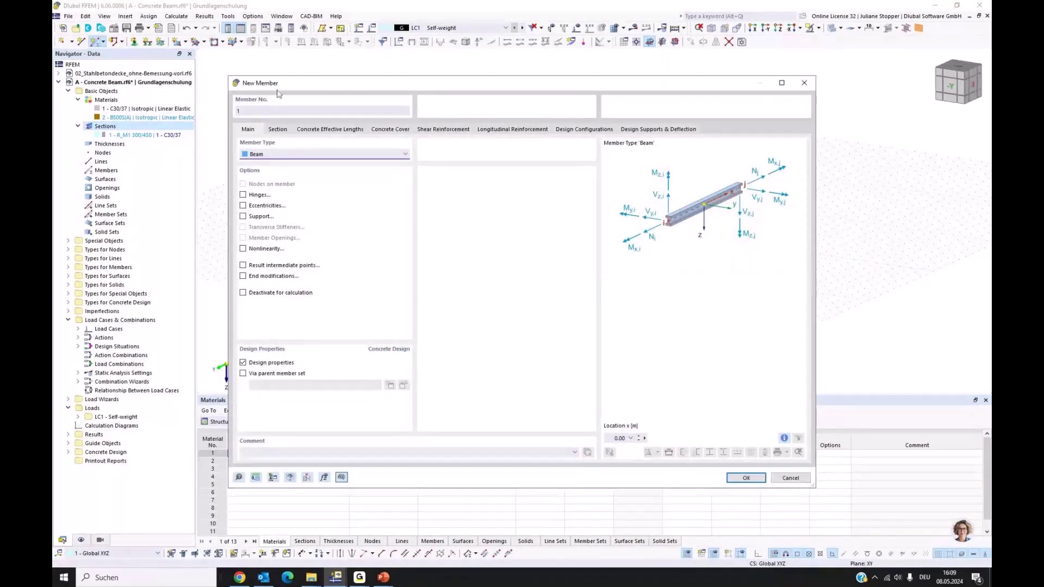
left_click_drag(295, 90, 318, 84)
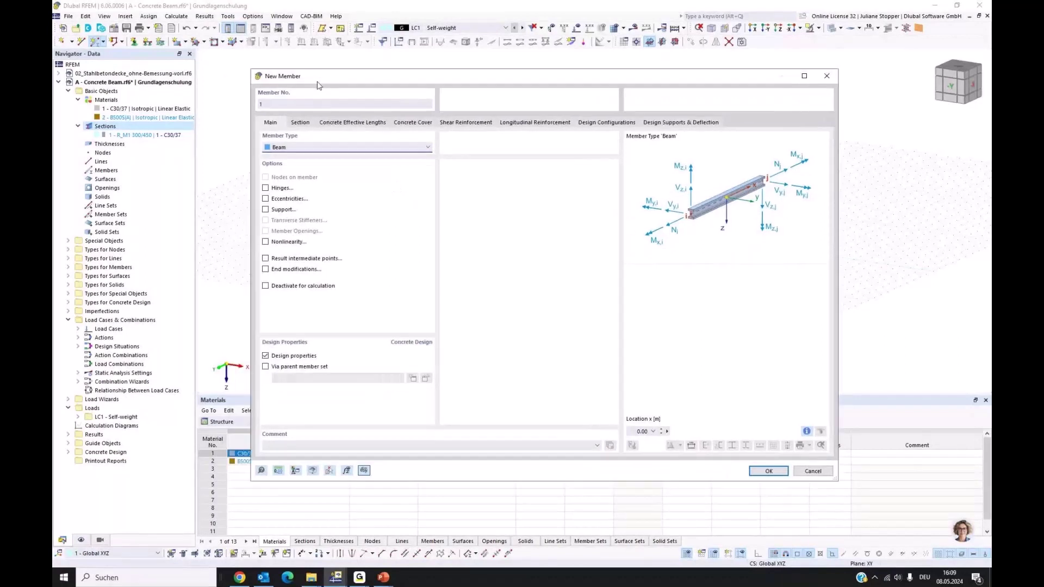
left_click(302, 152)
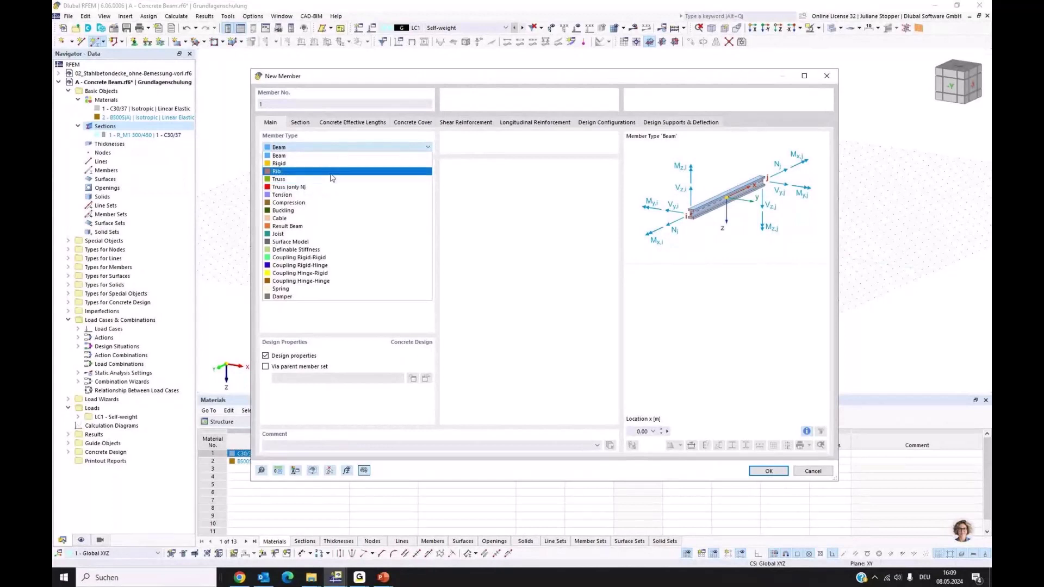
key("Escape")
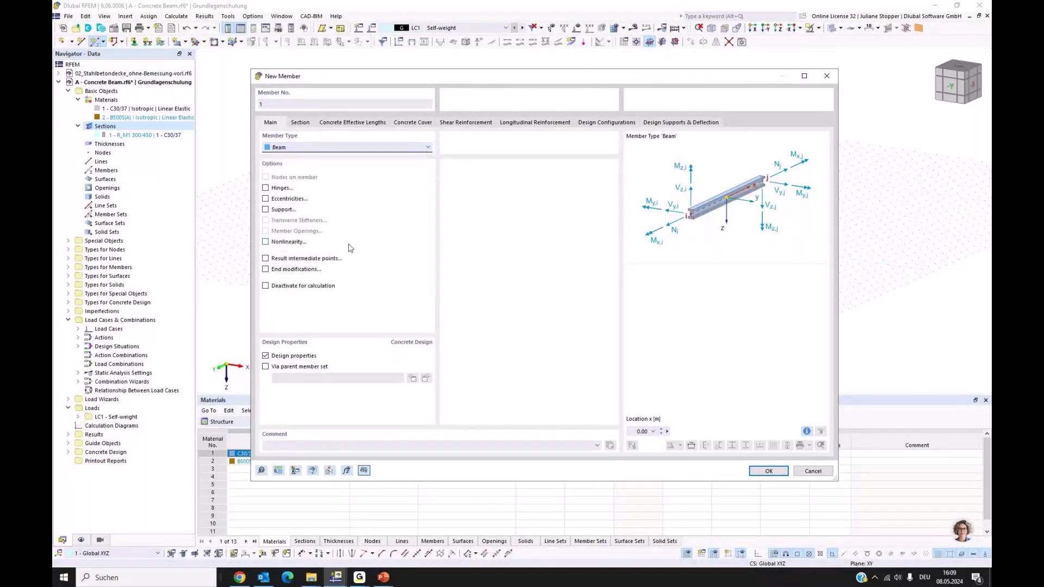
left_click(301, 123)
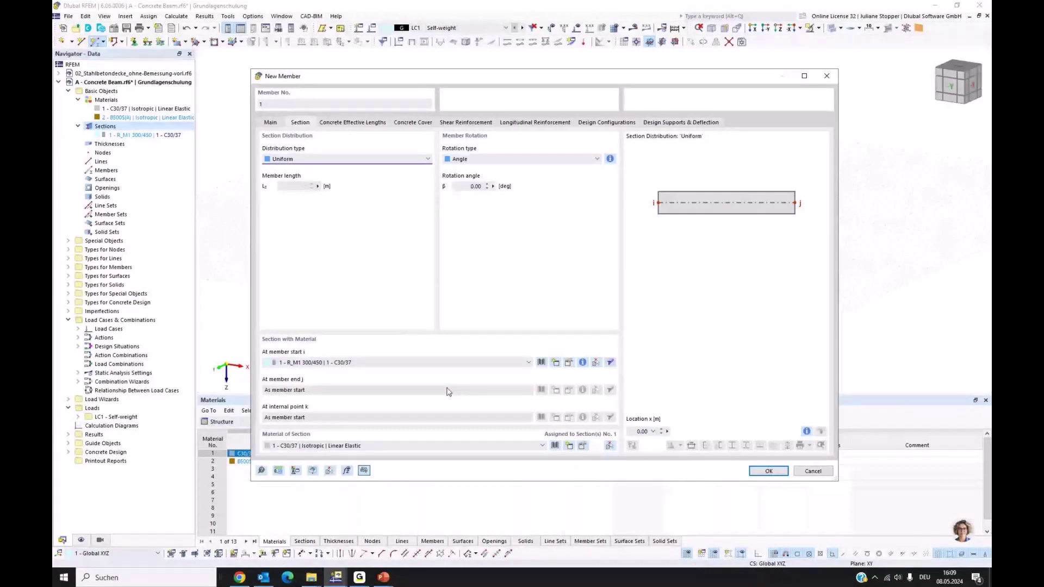
key("Return")
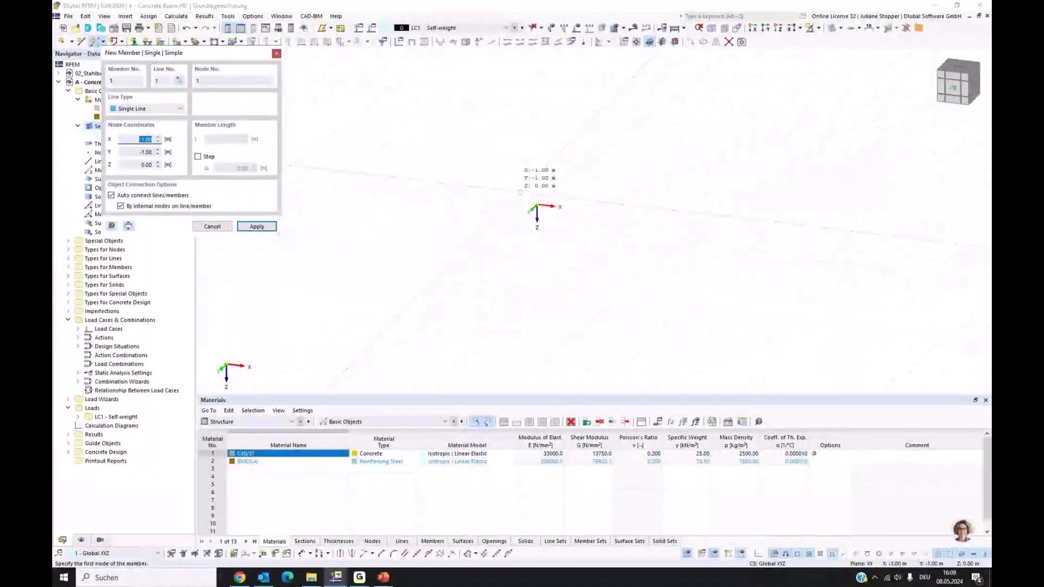
Draw the beam member 8 m long along the X axis, from the origin to X 8.00 m.
left_click(537, 205)
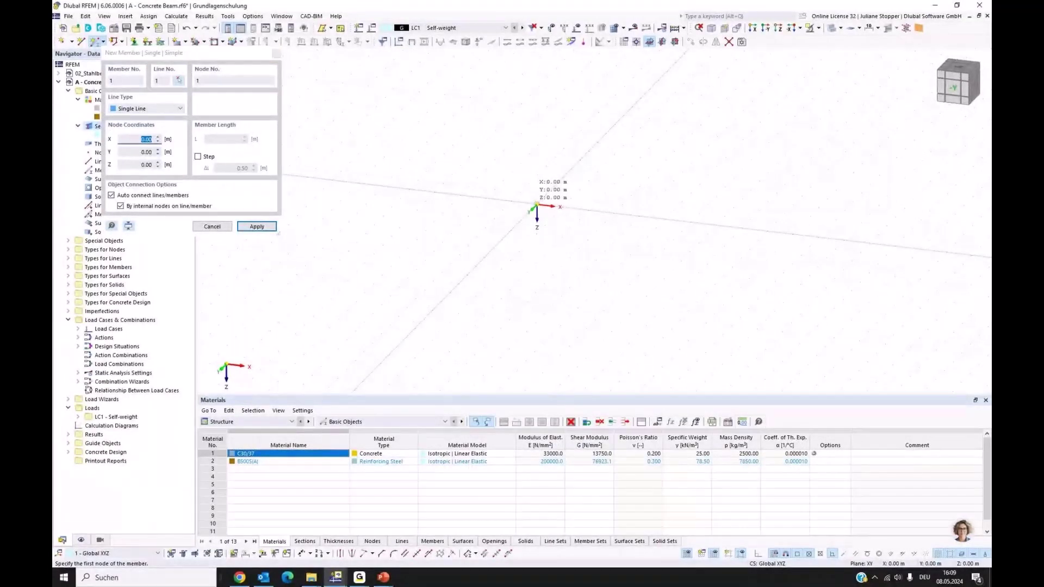
left_click(537, 205)
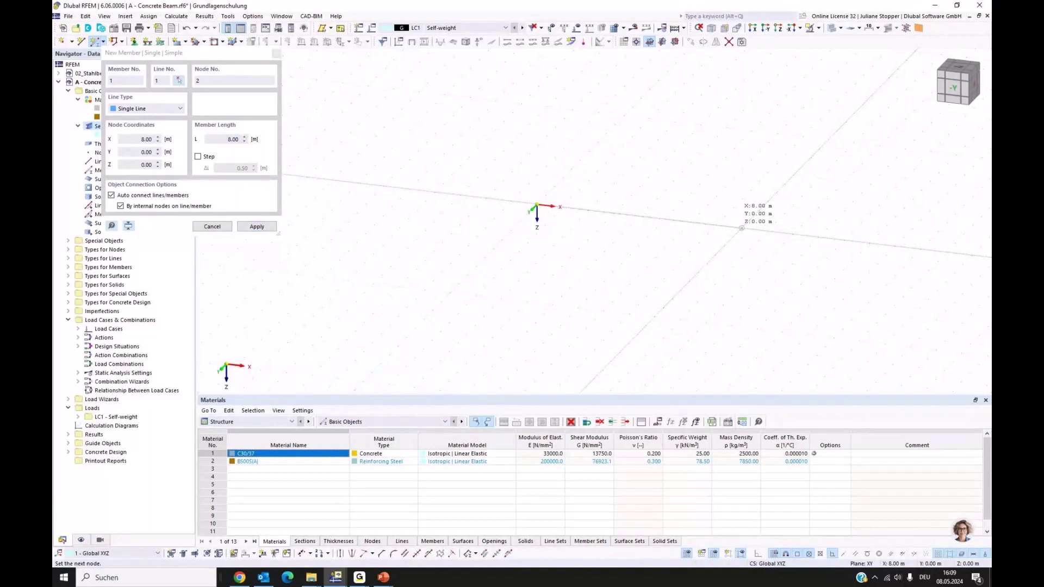
left_click(743, 229)
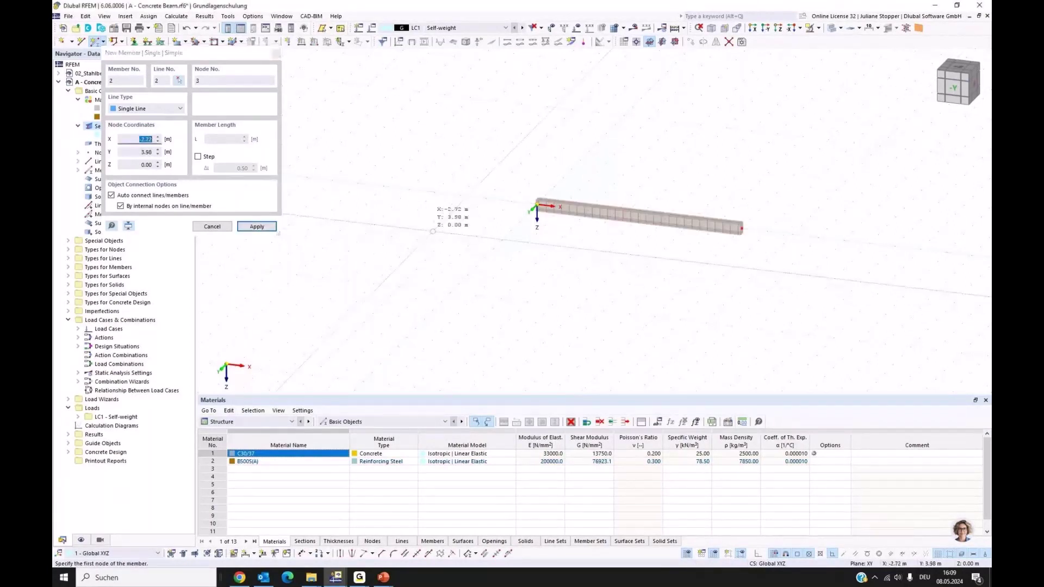
key("Escape")
key("Escape")
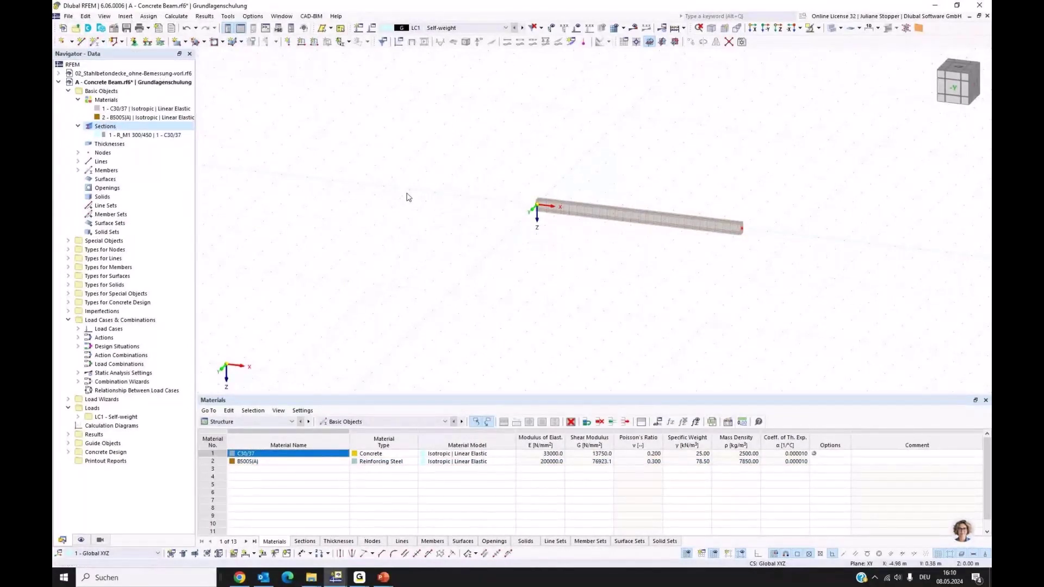
Enable a support on the beam's start node at the origin and choose the Fixed nodal support.
middle_click_drag(631, 277, 538, 282)
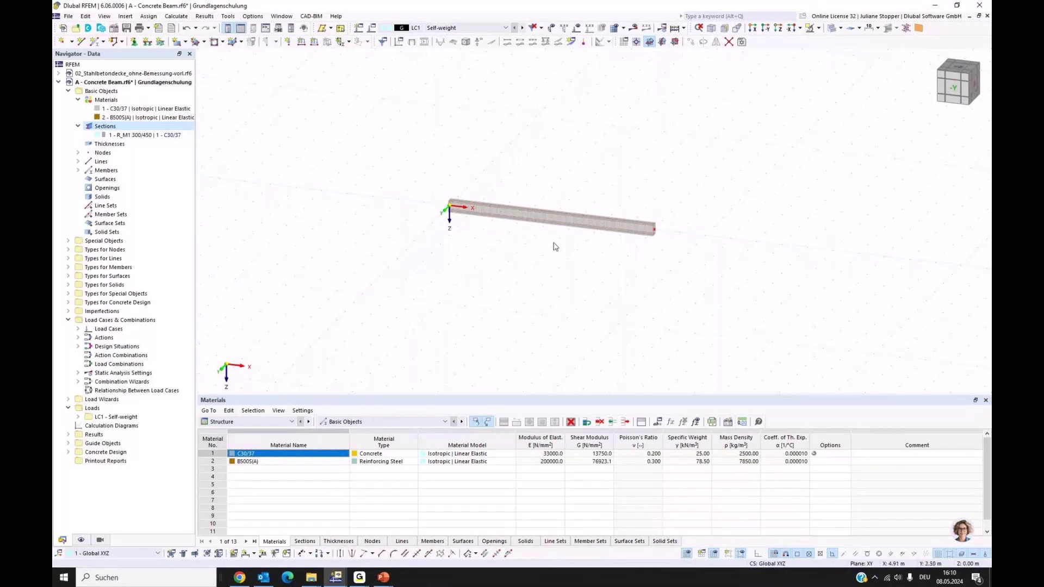
scroll(555, 247, "up", 1)
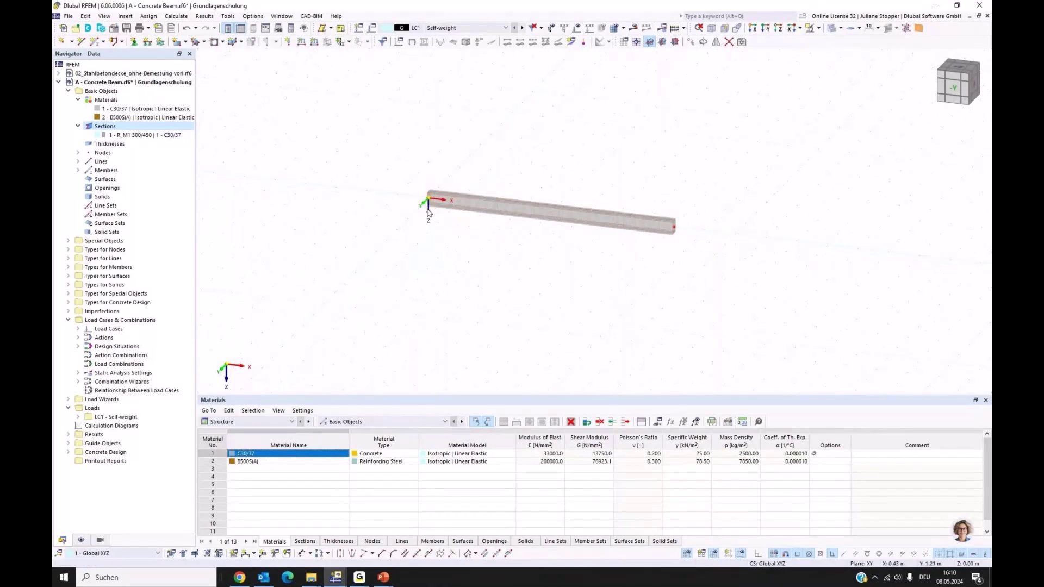
scroll(430, 206, "up", 5)
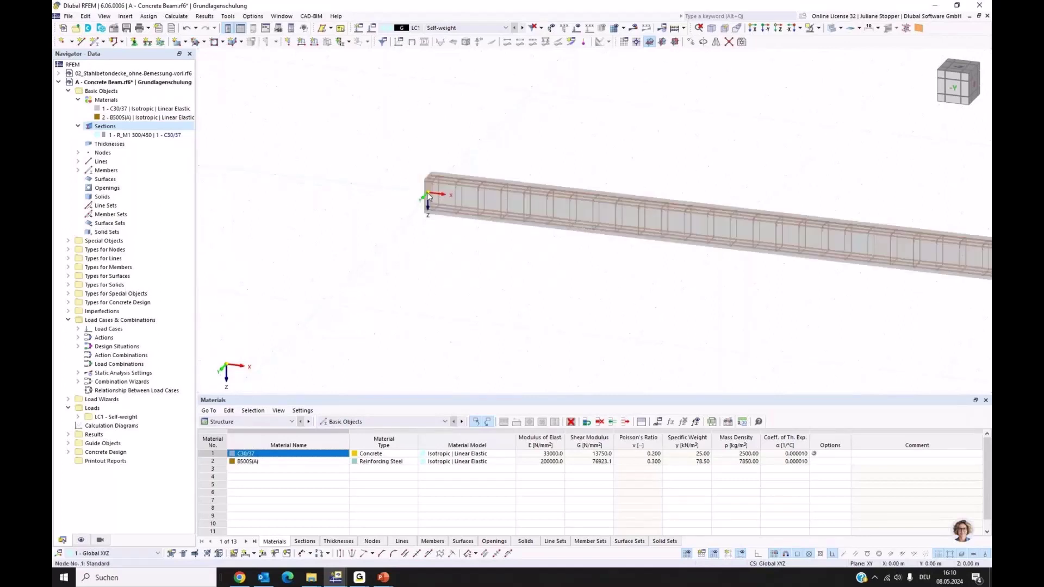
right_click(428, 196)
left_click(452, 212)
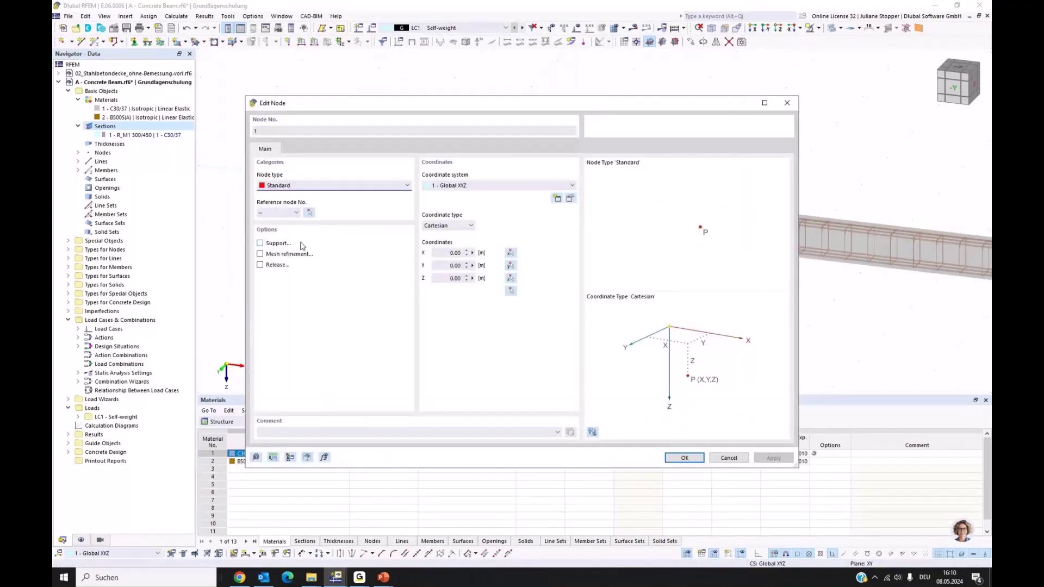
left_click(260, 243)
left_click(295, 149)
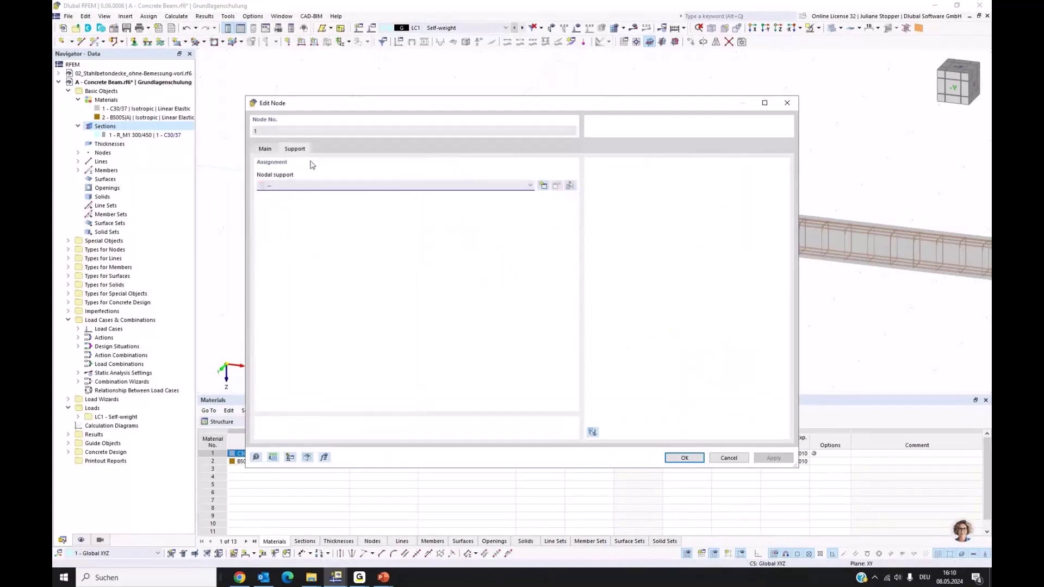
left_click(320, 185)
left_click(315, 211)
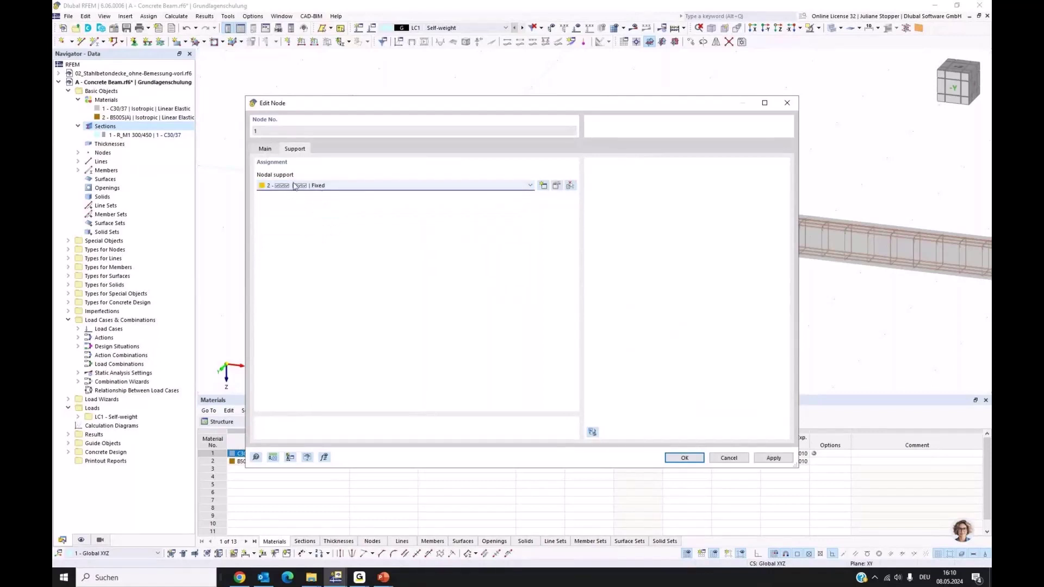
Check the Fixed support's translational and rotational conditions and save the support assignment on the start node.
left_click(555, 188)
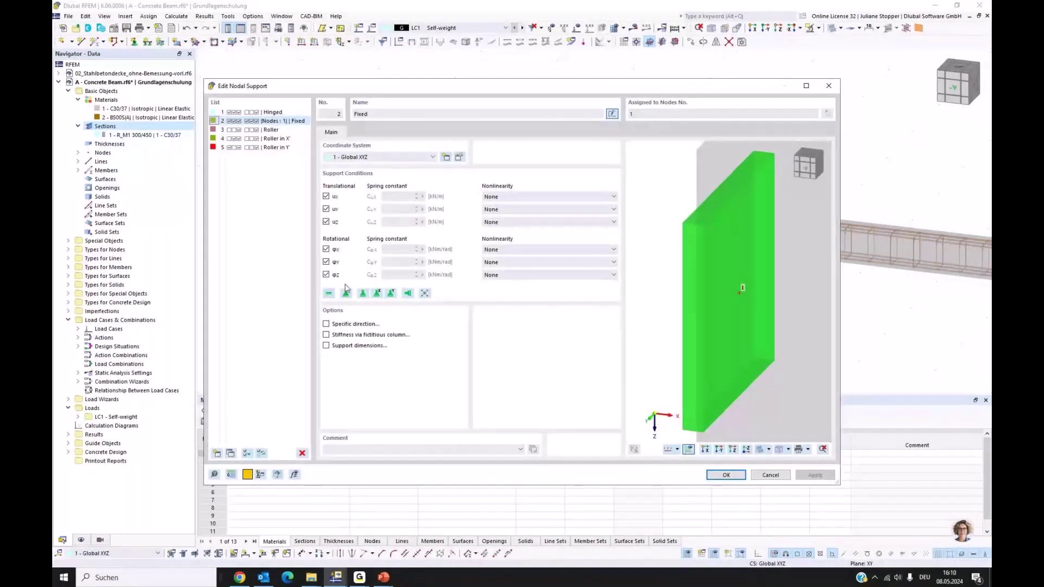
left_click(727, 474)
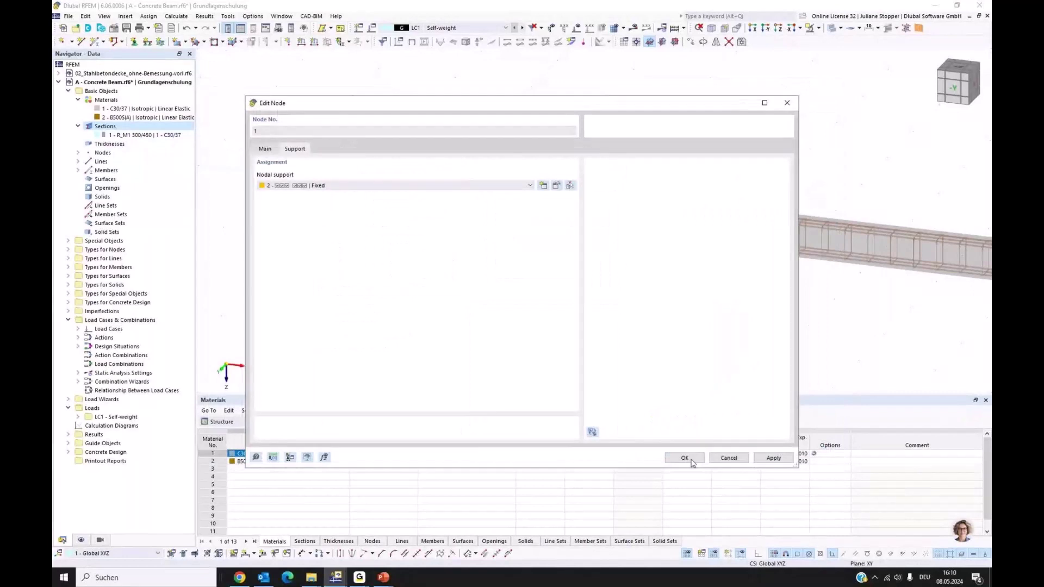
key("Return")
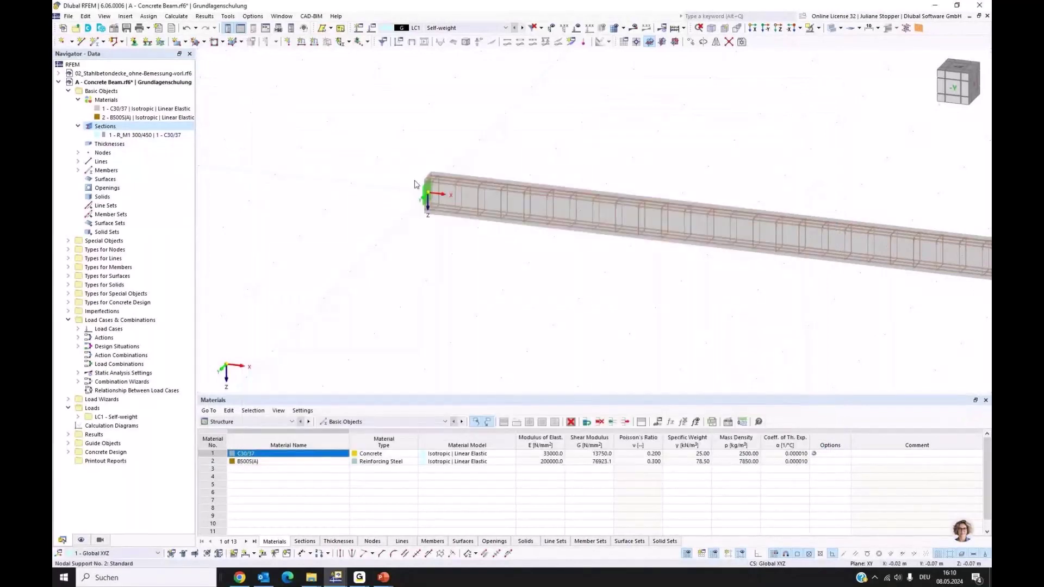
scroll(422, 182, "up", 4)
scroll(441, 214, "down", 5)
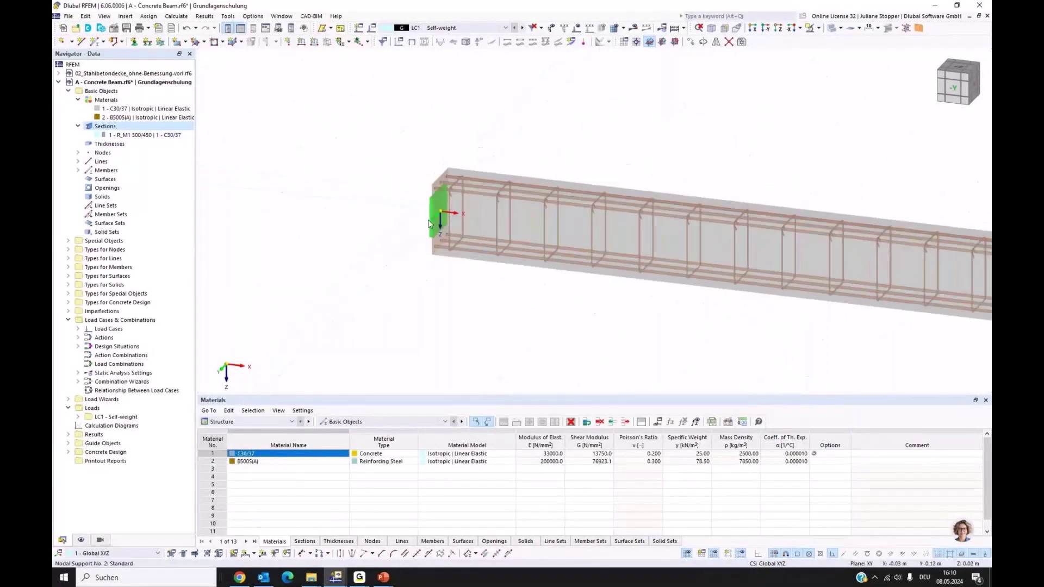
middle_click_drag(811, 326, 730, 305)
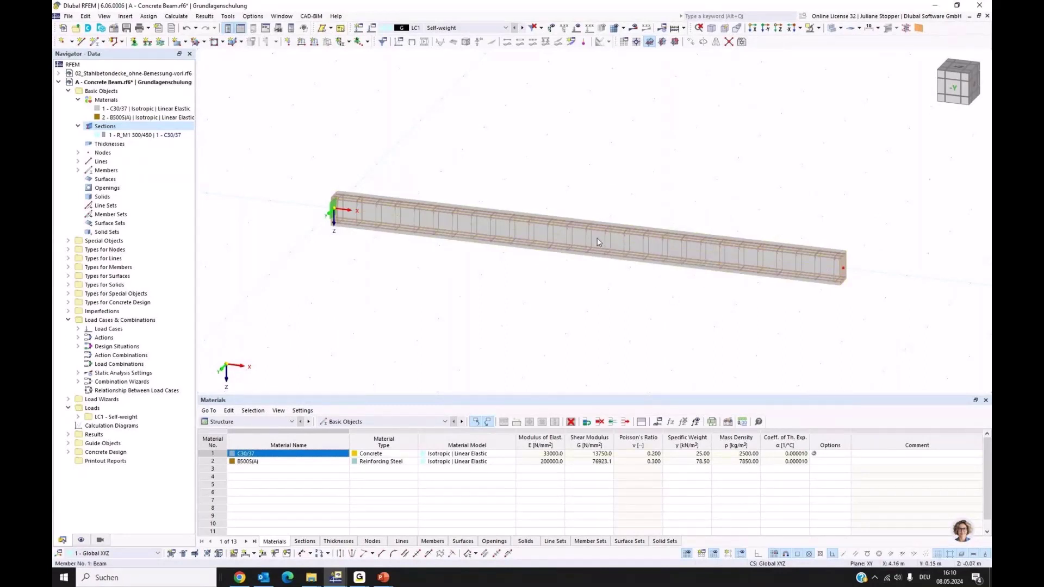
Open the beam member for editing and enable its Nodes on member option.
left_click(62, 42)
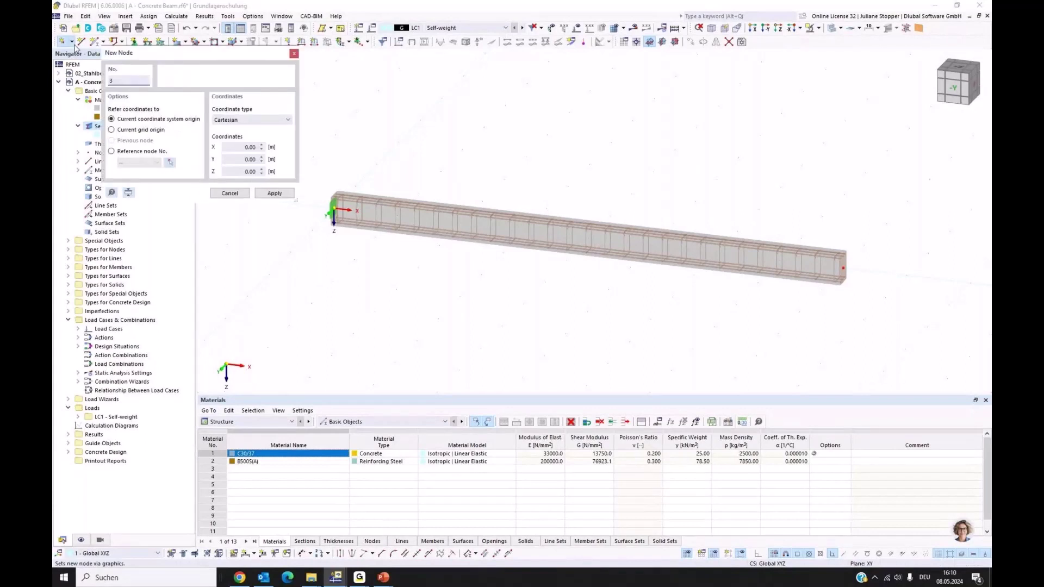
left_click(294, 54)
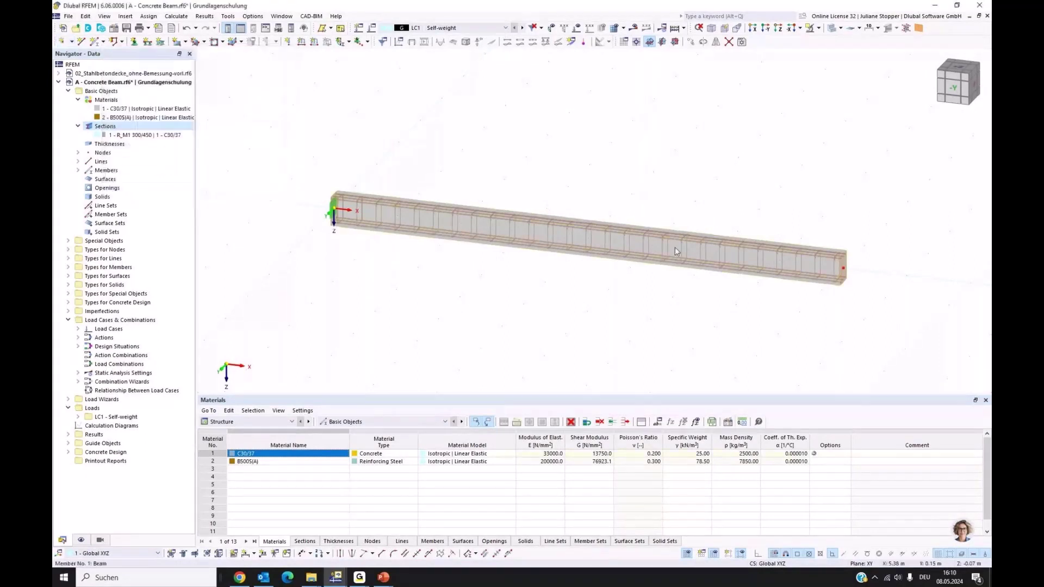
right_click(676, 250)
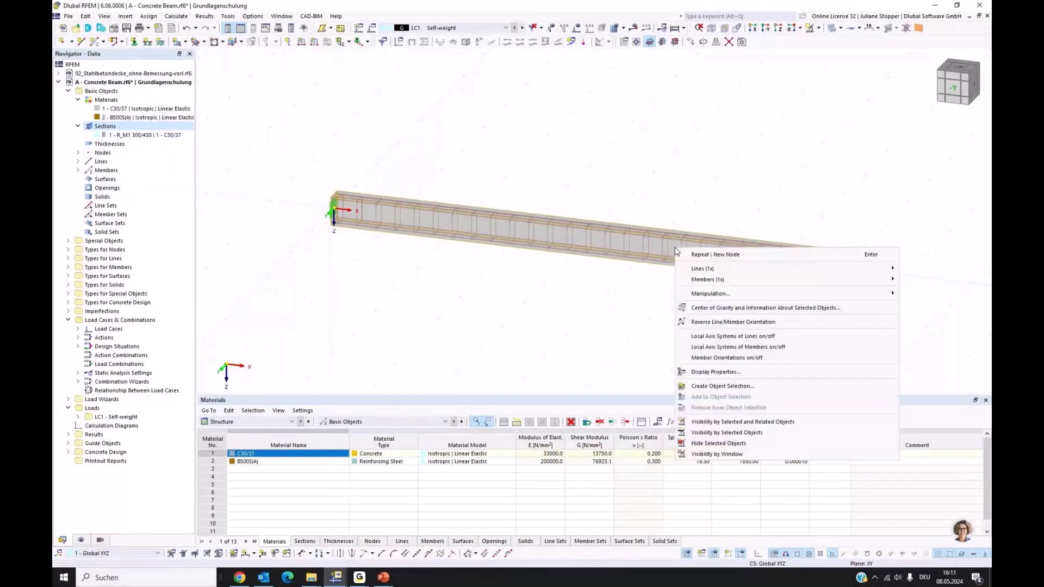
mouse_move(697, 280)
left_click(565, 280)
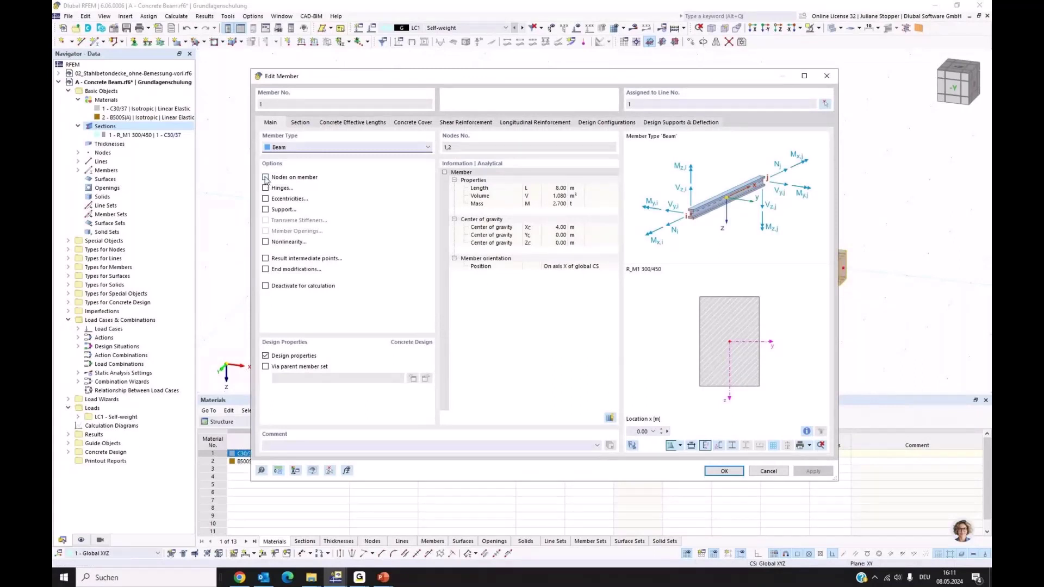
left_click(265, 178)
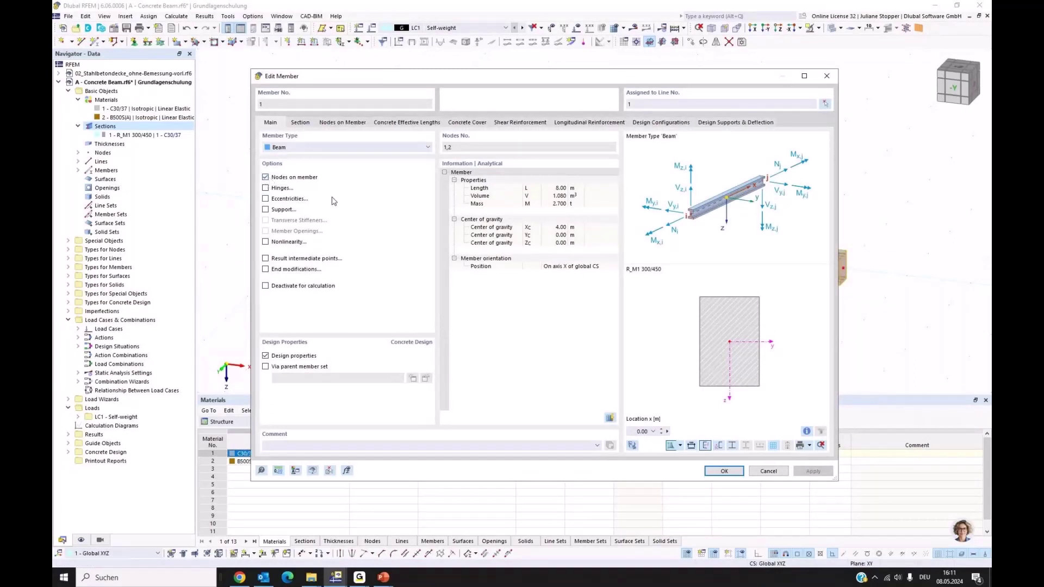
Switch the node distances to metres, place a node on the beam 6 m from its start, and save the member.
left_click(343, 124)
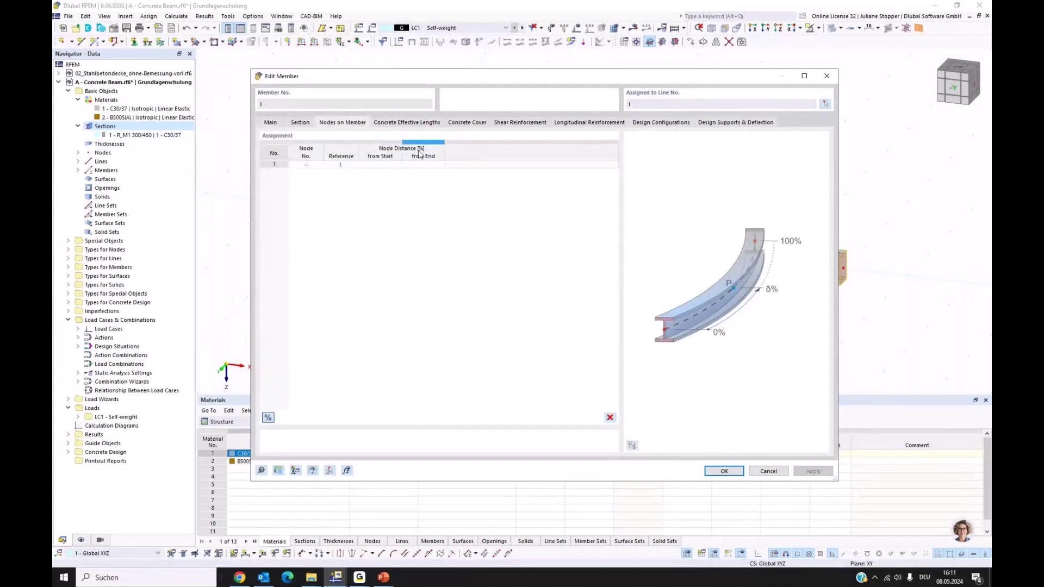
left_click(269, 418)
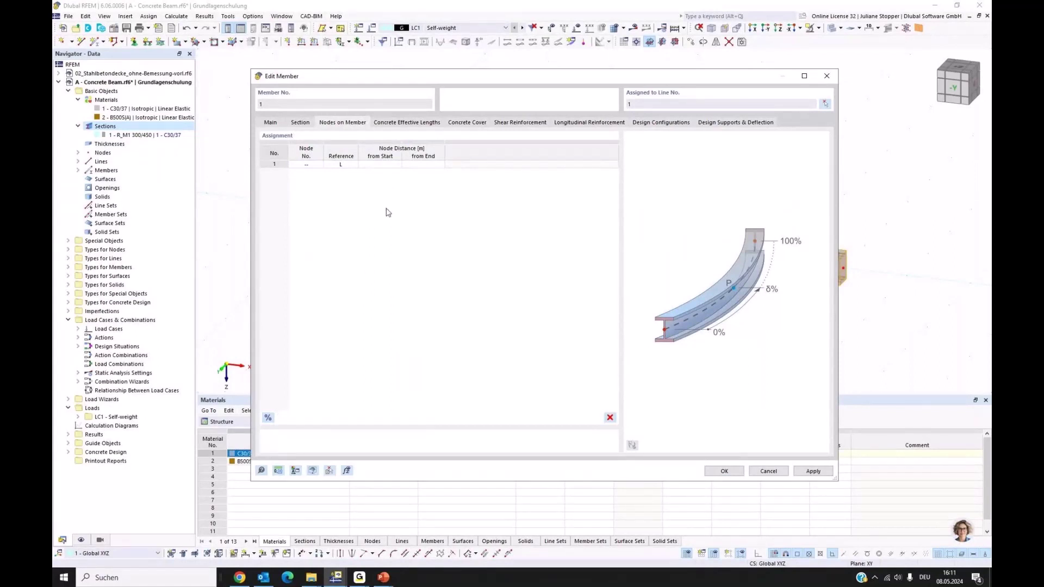
left_click(379, 164)
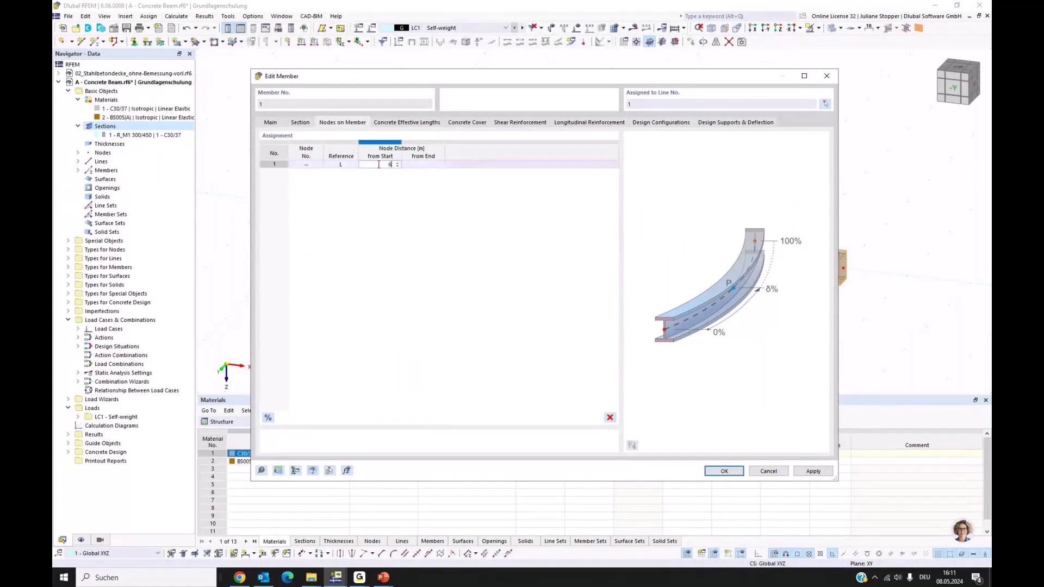
left_click(727, 471)
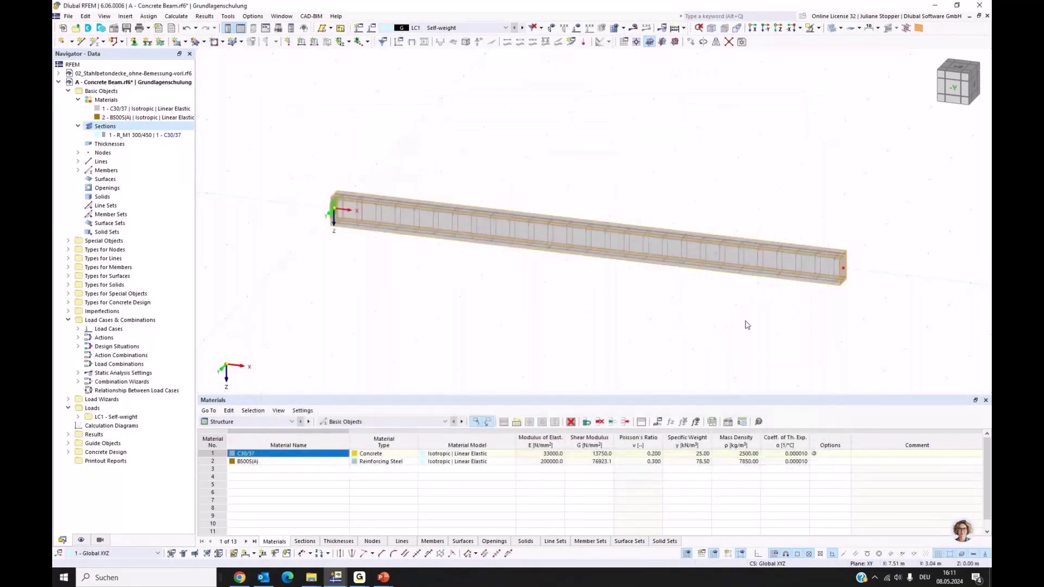
scroll(729, 269, "up", 5)
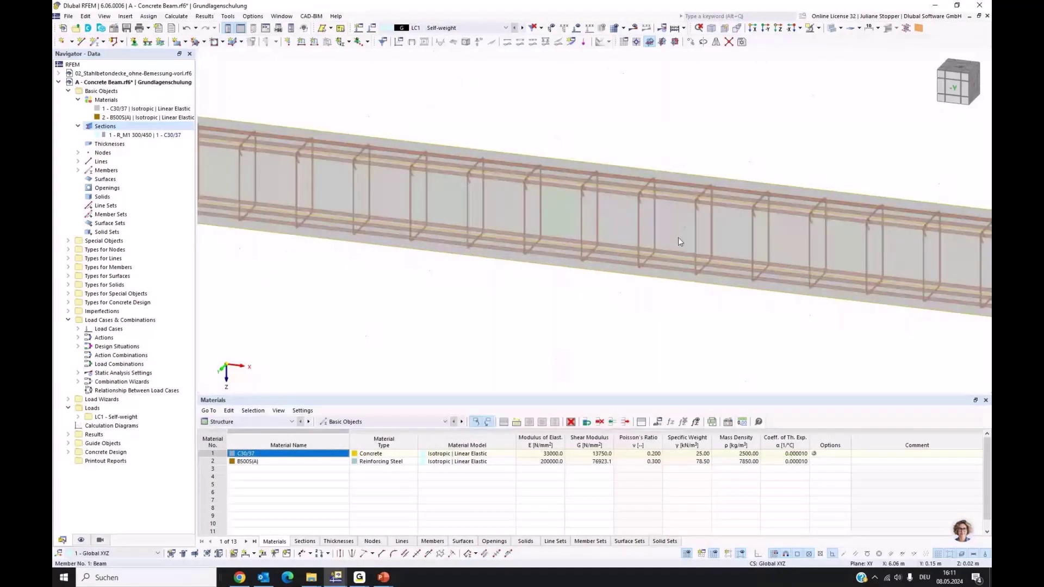
Open the beam's on-member node at X = 6 m for editing and enable its Support option.
scroll(678, 237, "down", 5)
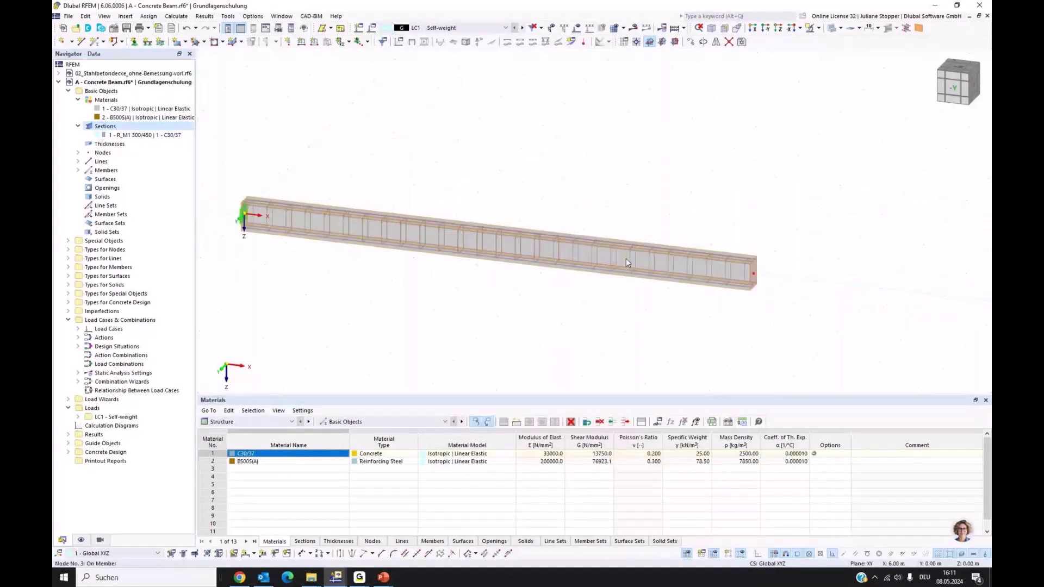
right_click(625, 259)
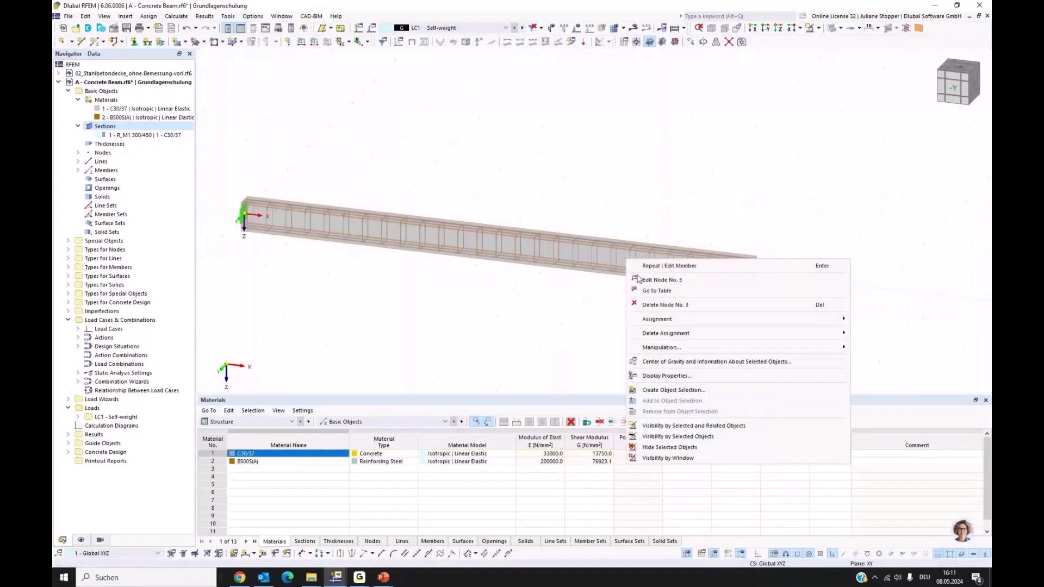
left_click(658, 279)
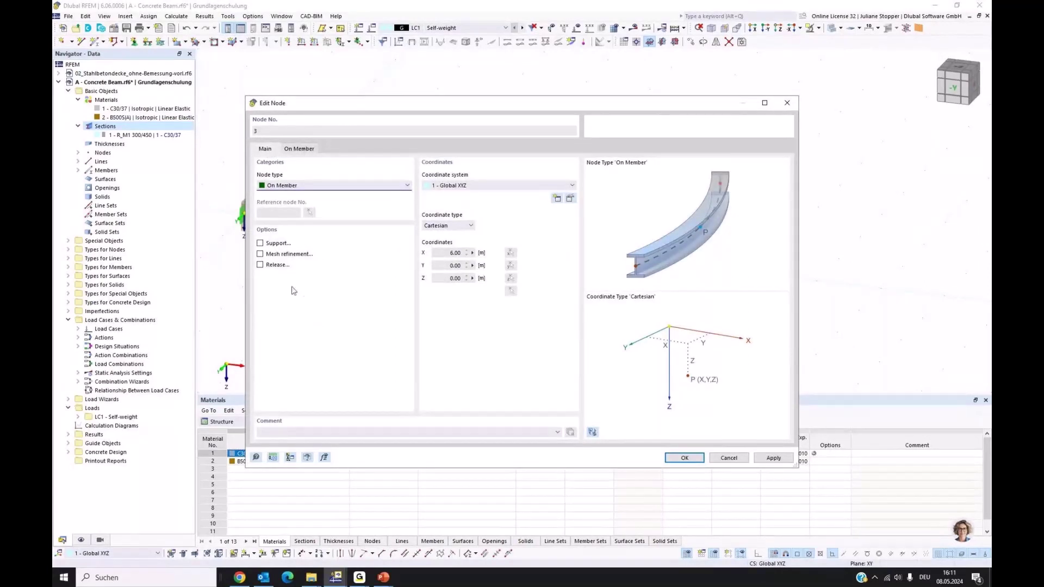
left_click(269, 242)
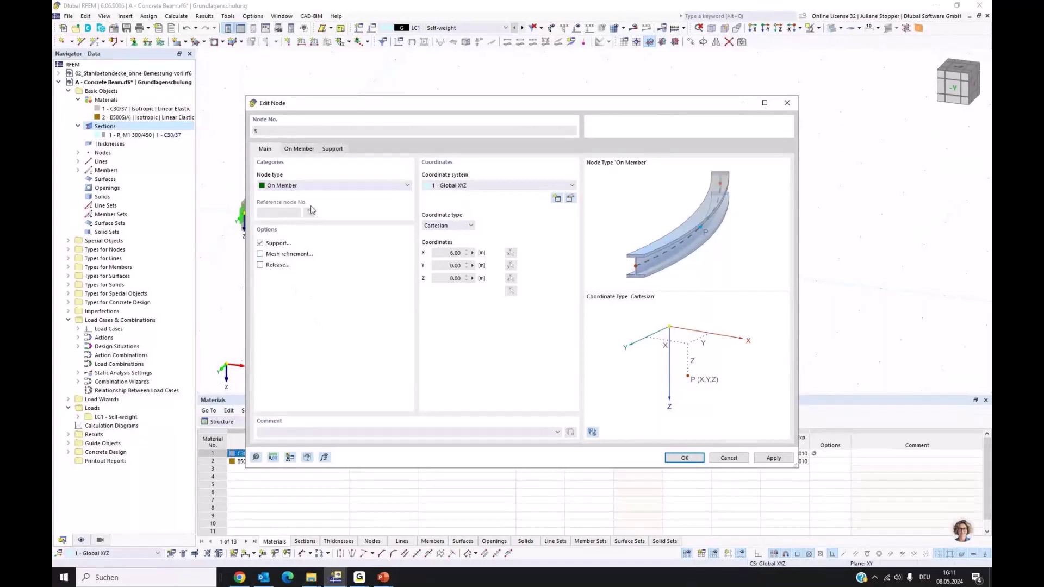
left_click(333, 150)
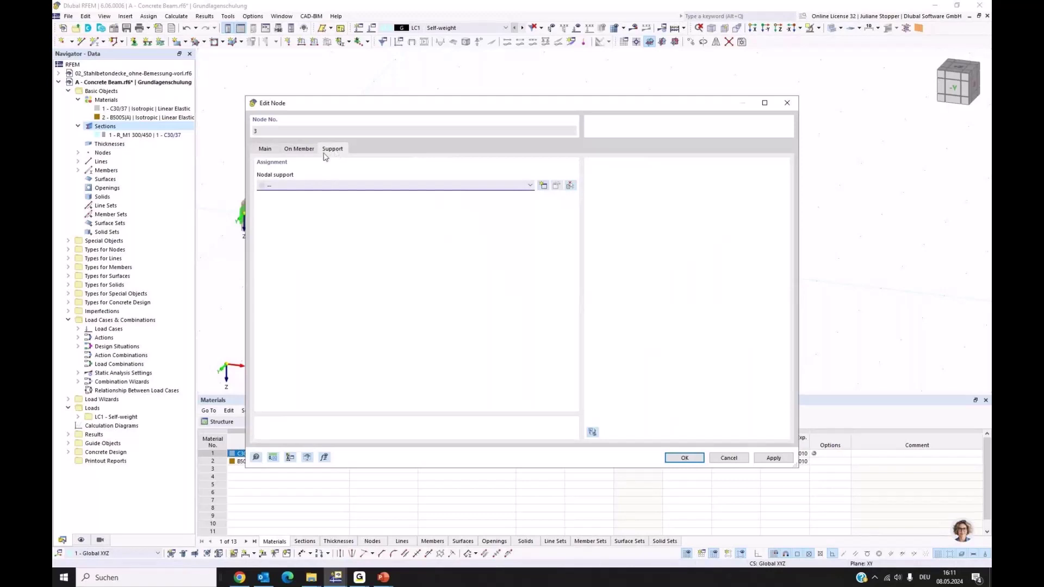
Create a new nodal support for this node as a roller free to move in X, and save the assignment.
left_click(544, 186)
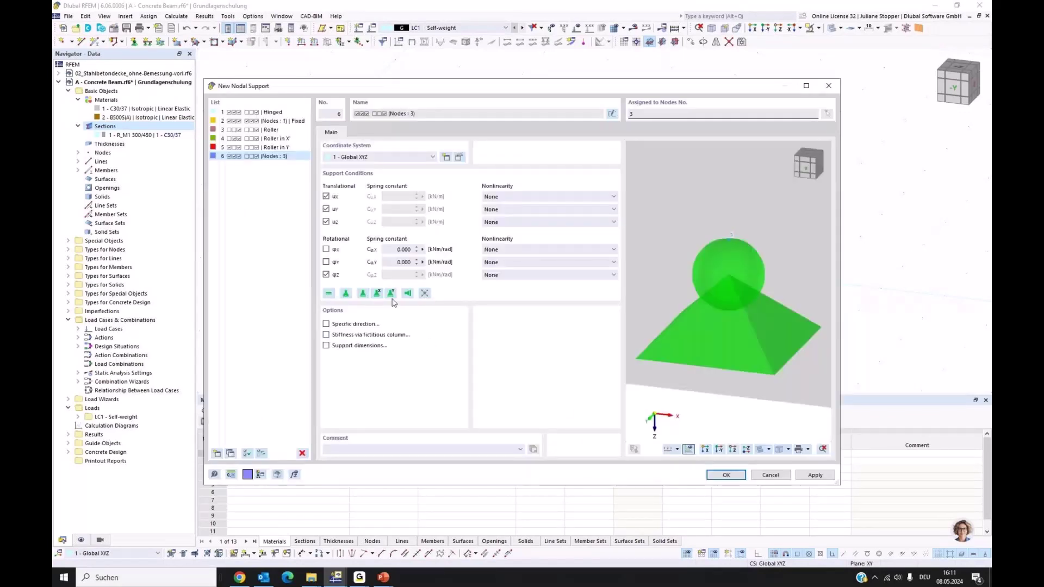
left_click_drag(409, 90, 475, 93)
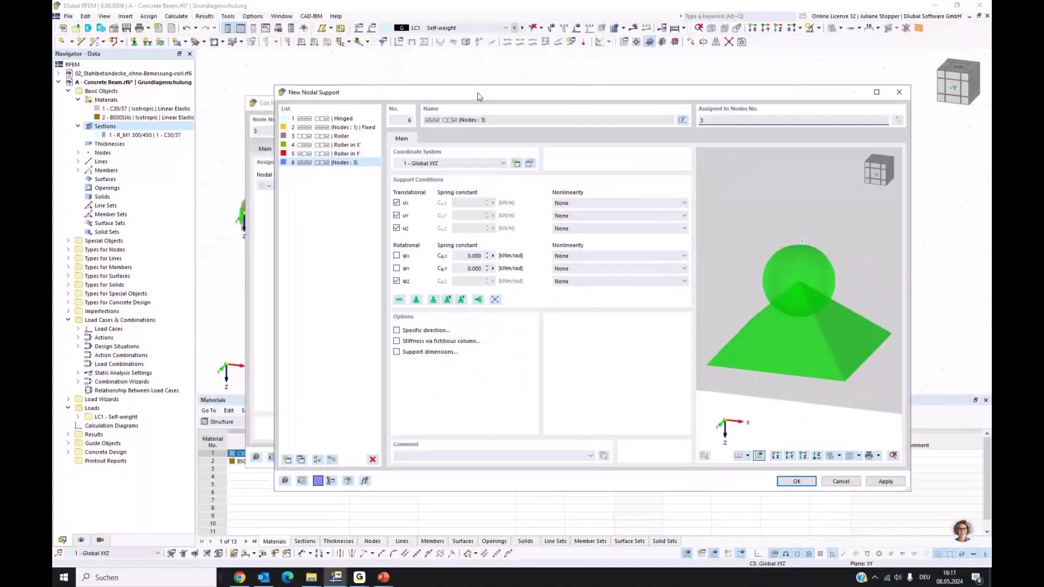
left_click(444, 297)
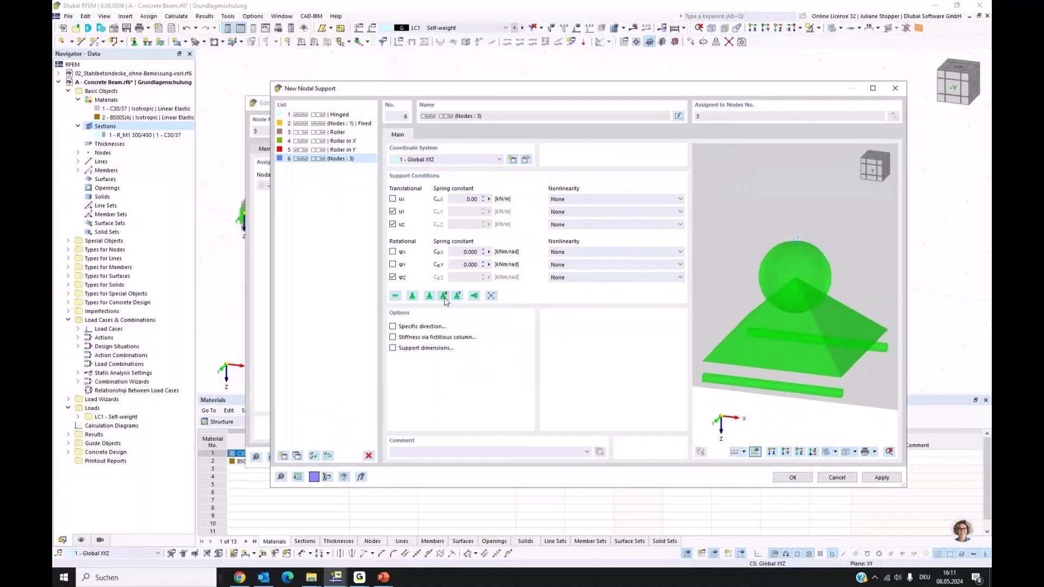
left_click(792, 478)
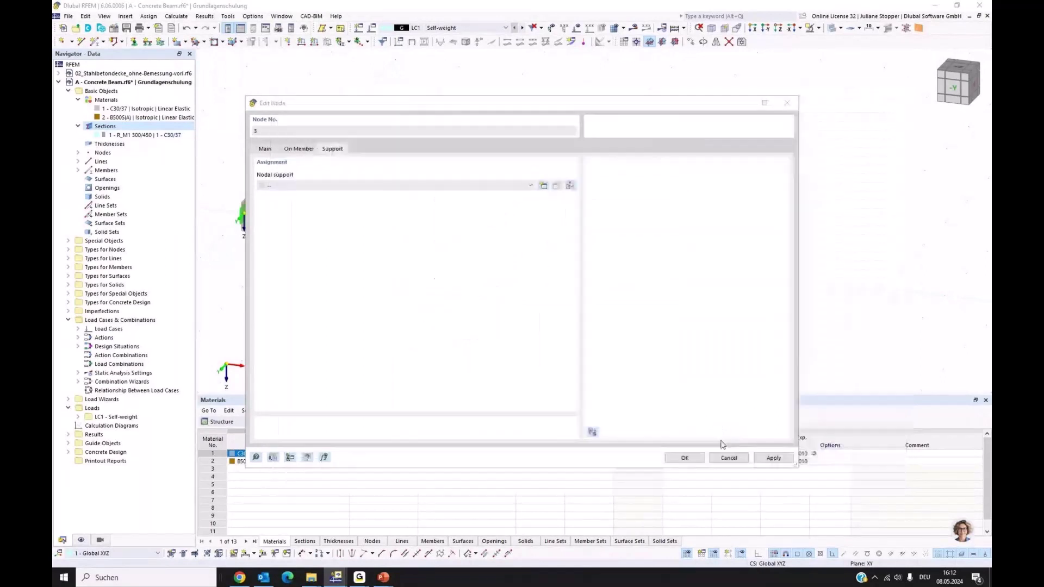
left_click(685, 459)
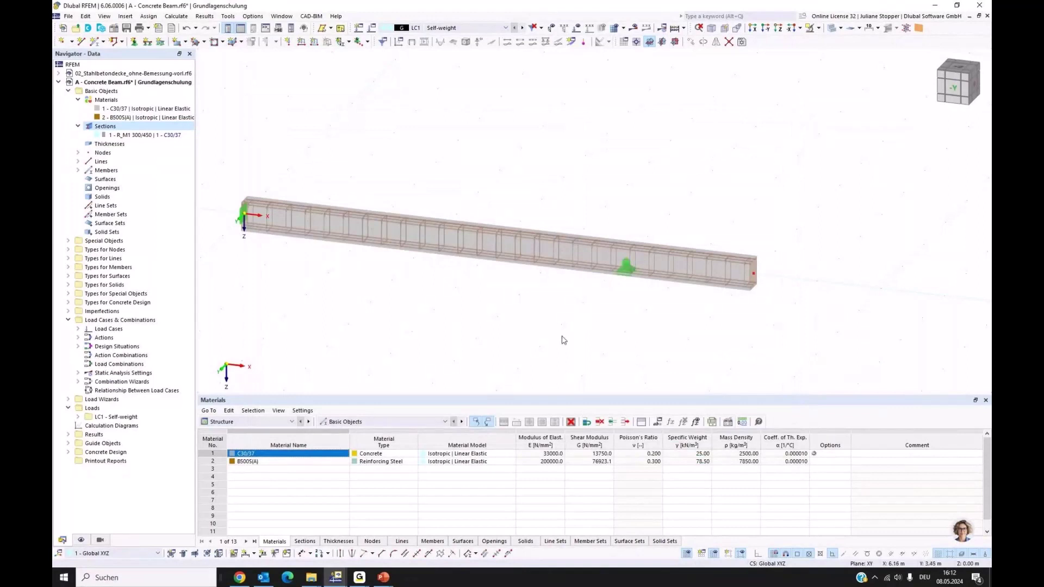
Open the load cases and combinations settings and show the list of load cases.
middle_click_drag(562, 336, 489, 318, "ctrl")
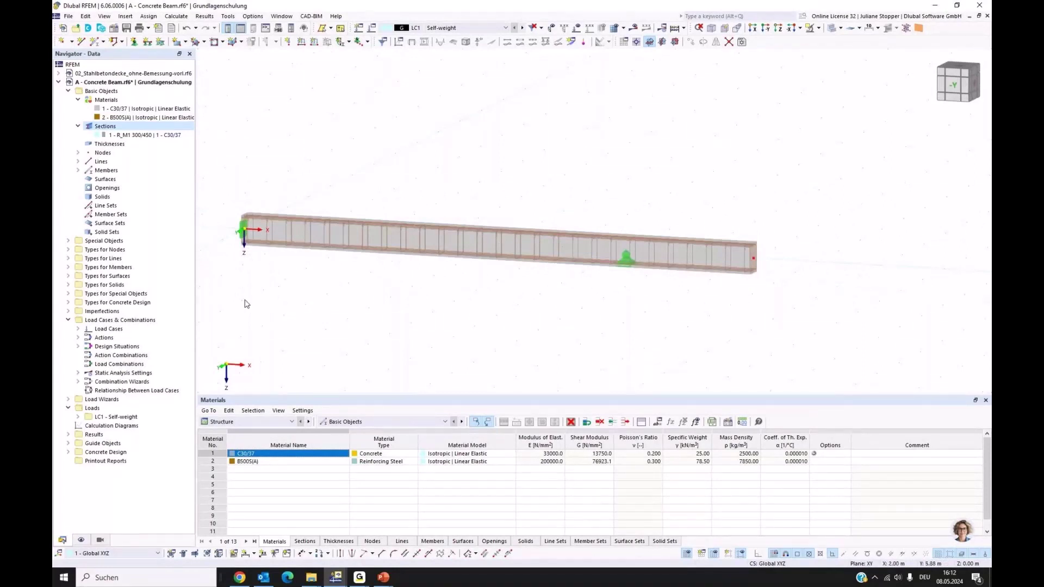
middle_click_drag(325, 338, 350, 328)
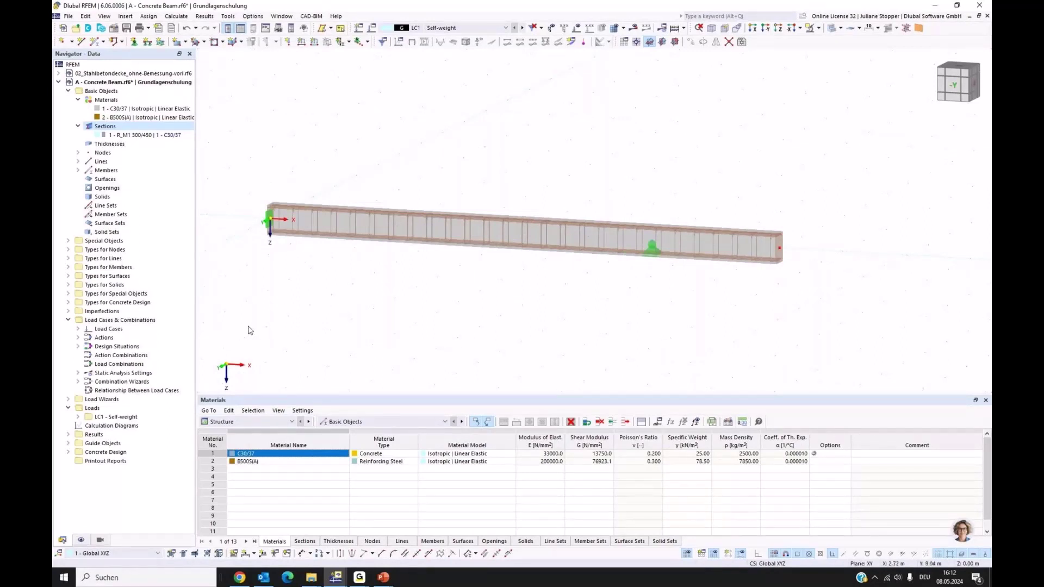
left_click(103, 322)
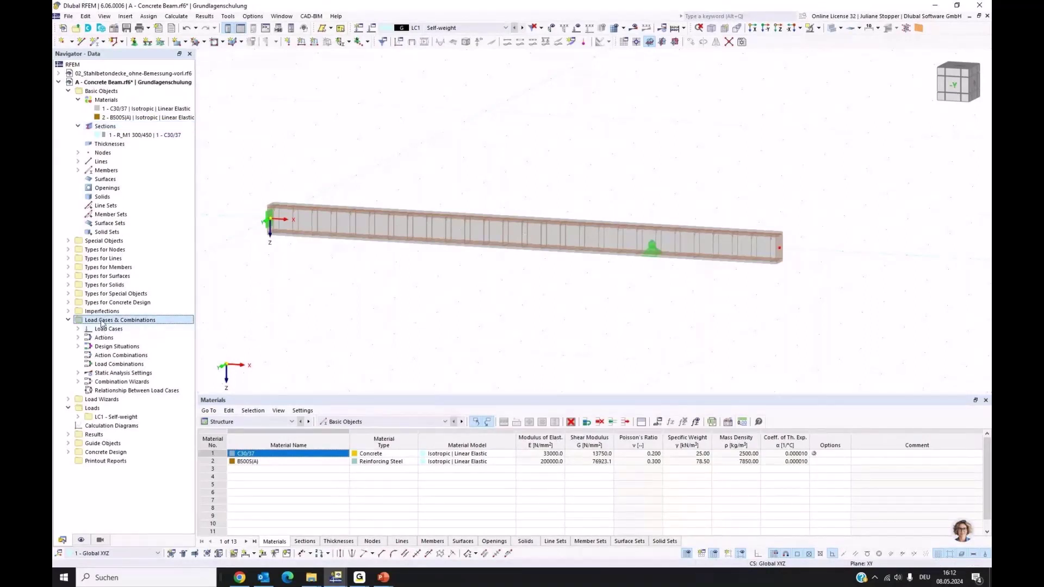
right_click(103, 323)
left_click(106, 327)
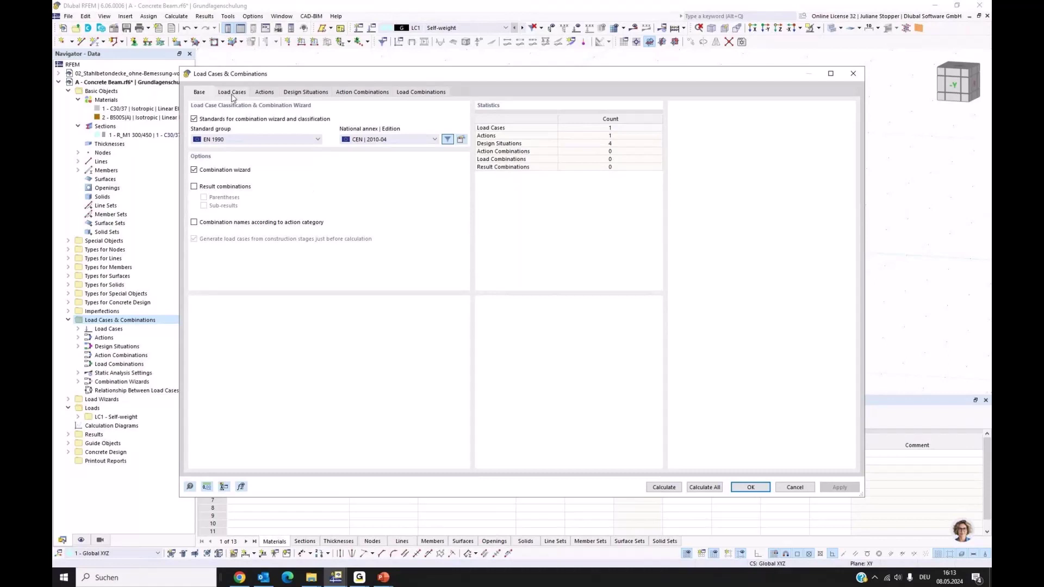
key("ctrl+Tab")
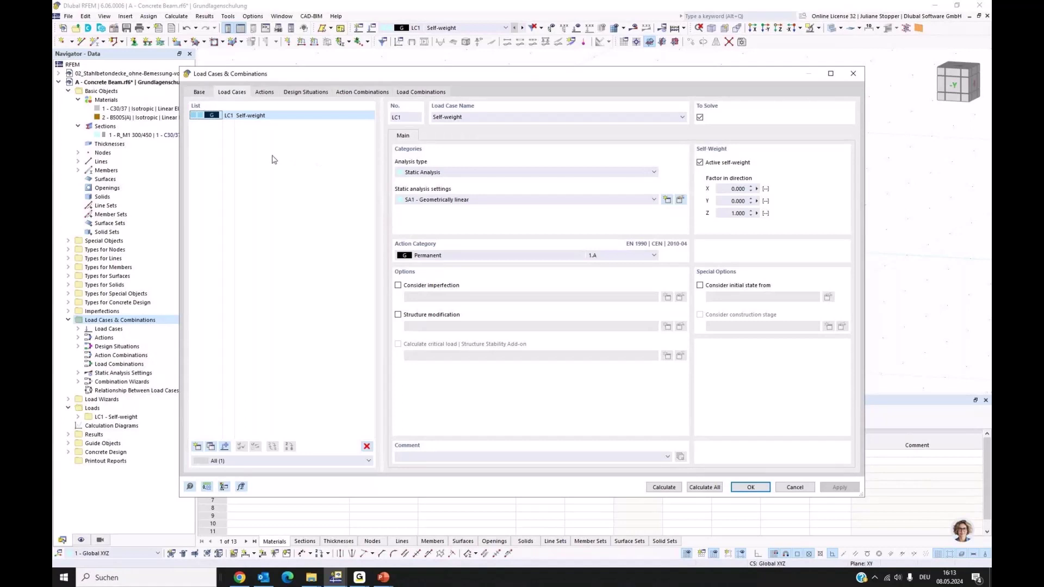
Add a load case named "Live Load - 1" with the action category Imposed loads - category B: office areas.
left_click(198, 446)
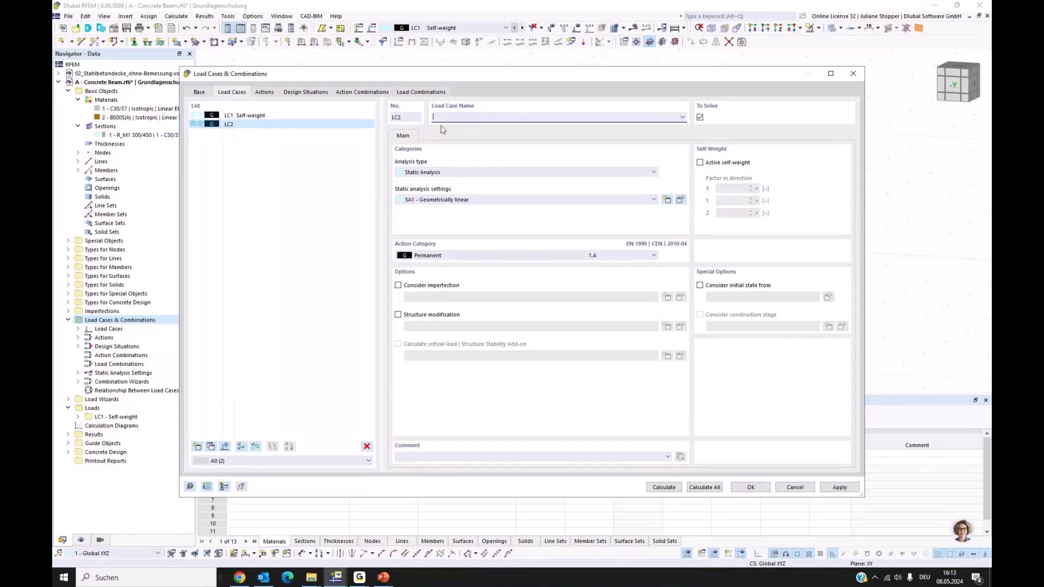
type("Live")
type("Load - 1")
left_click(838, 488)
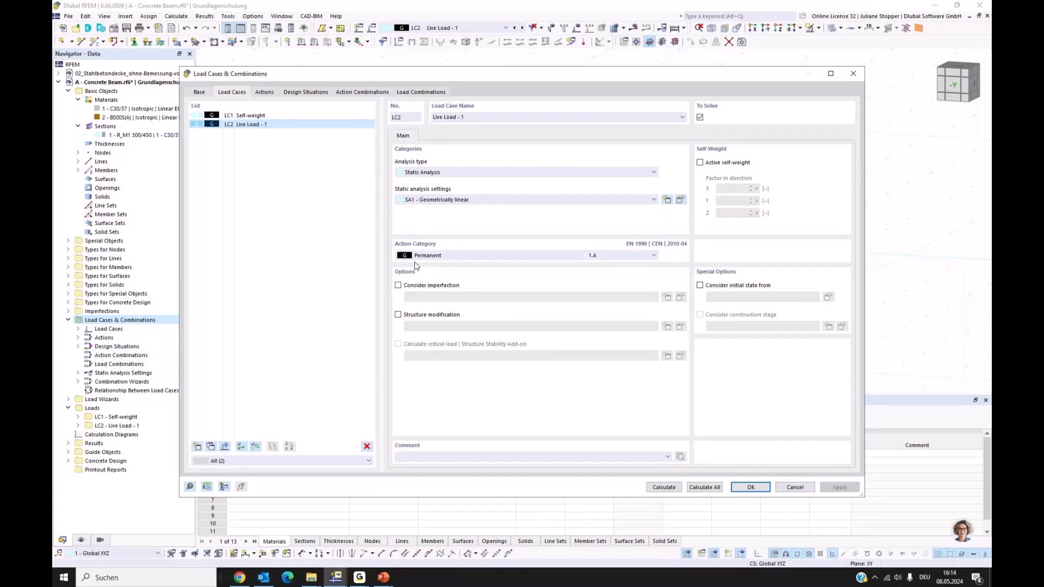
left_click(463, 257)
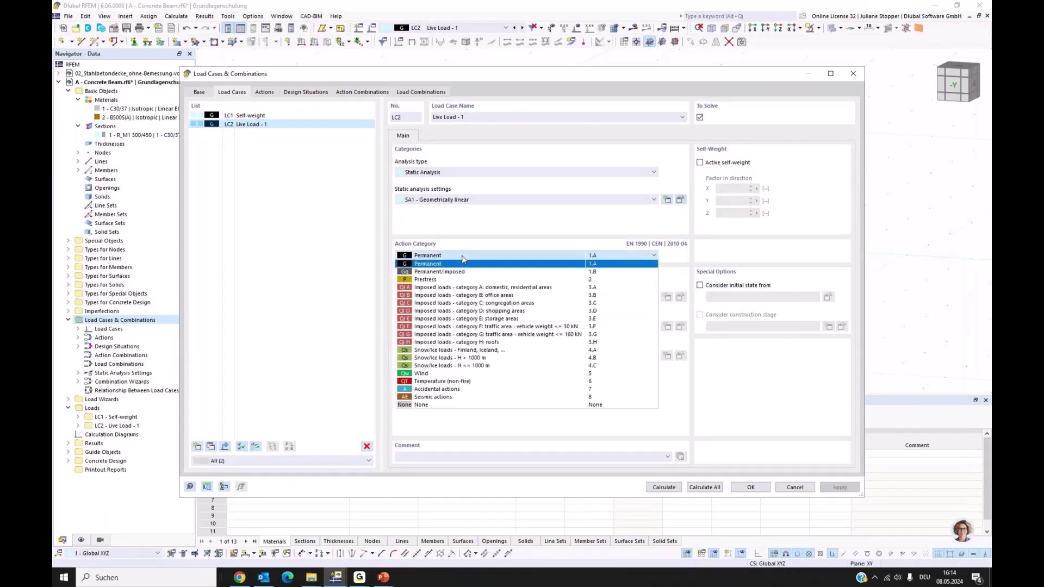
left_click(460, 296)
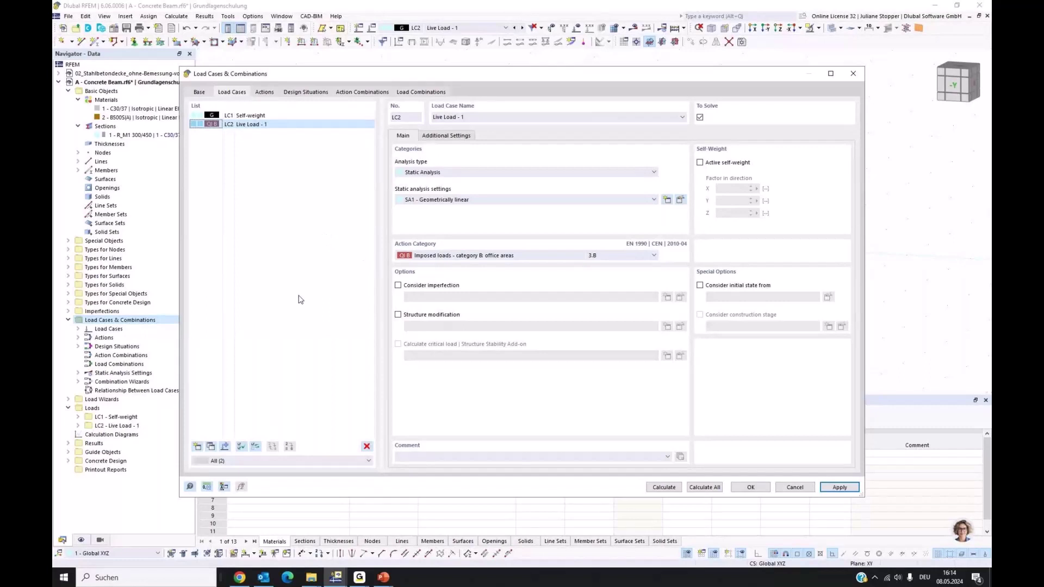
Copy the Live Load - 1 load case and name the copy "Live Load - 2".
left_click(212, 447)
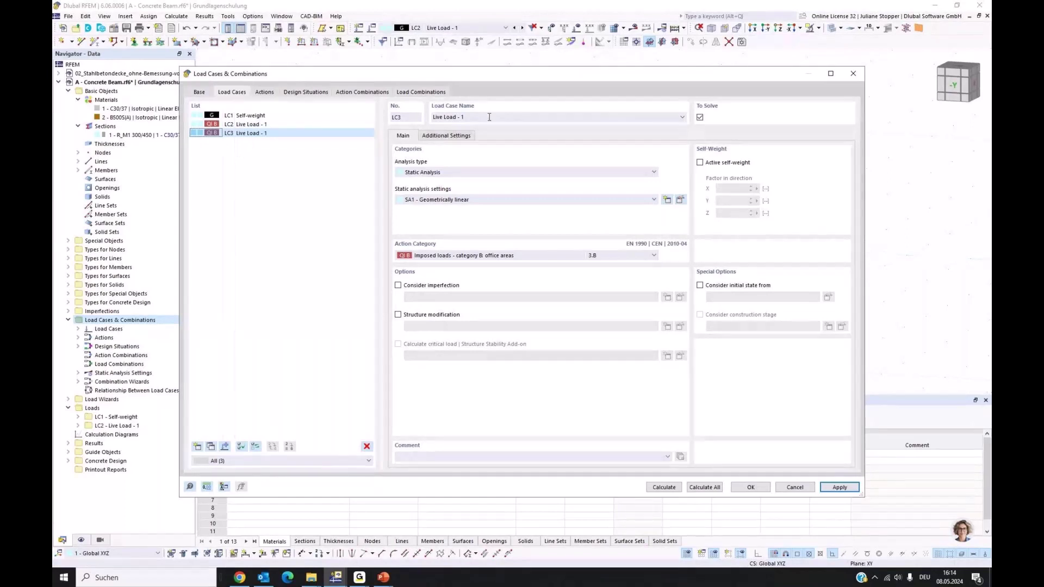
type("2")
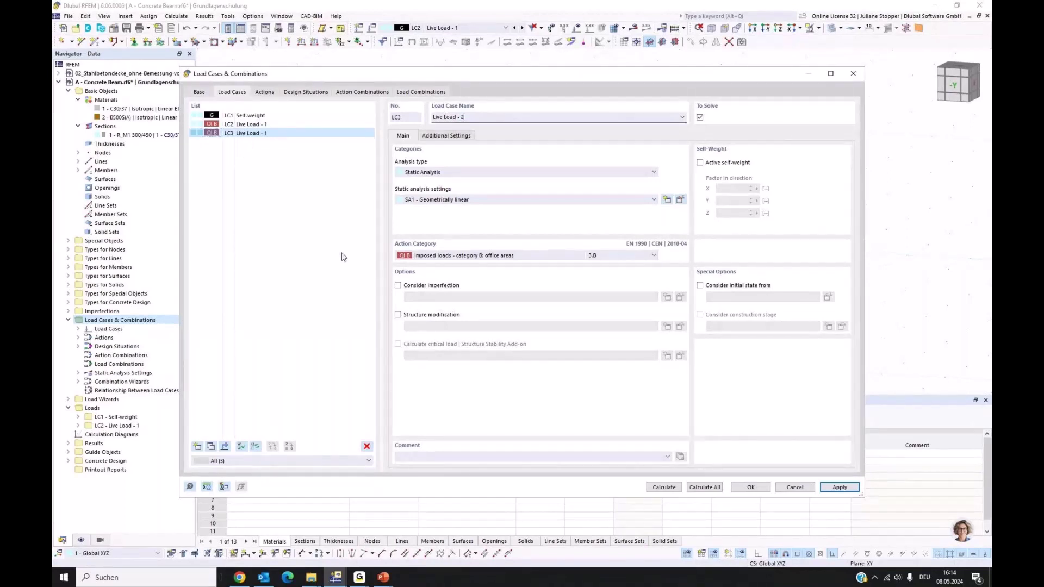
left_click(343, 255)
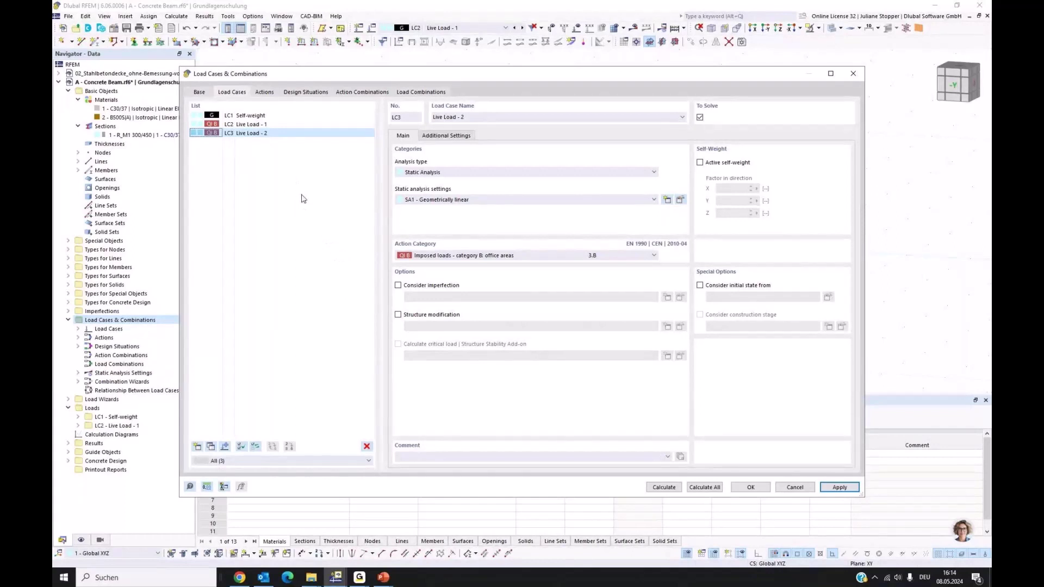
Review the actions and the combination rule of the ULS permanent and transient design situation.
left_click(264, 96)
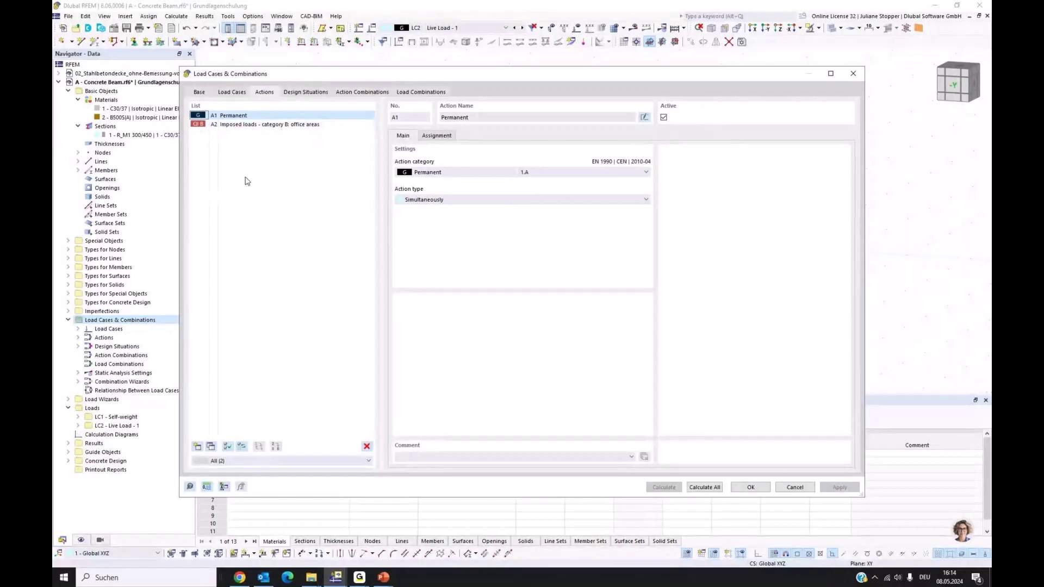
left_click(302, 93)
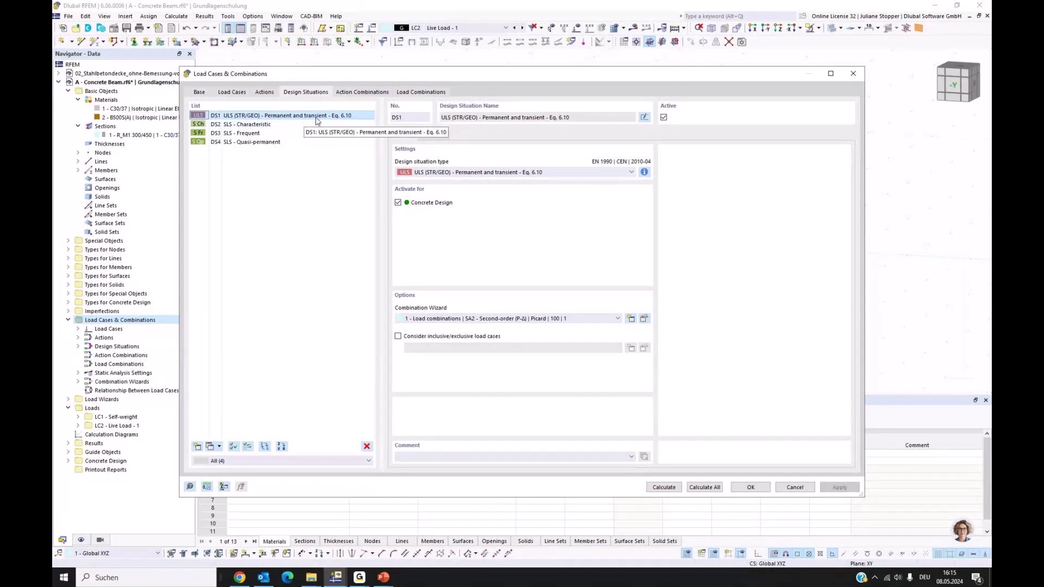
left_click(645, 172)
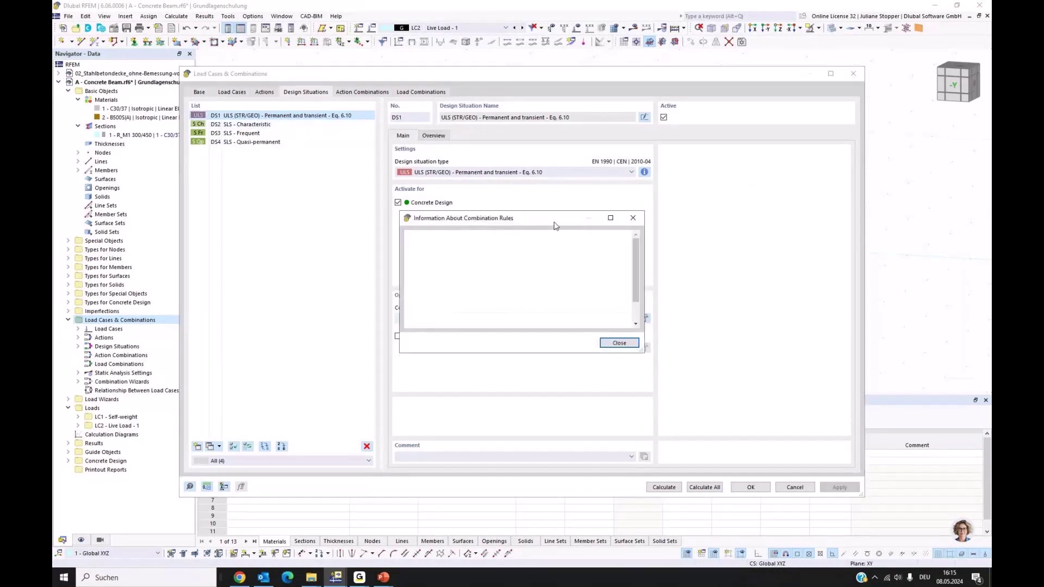
left_click_drag(555, 225, 733, 213)
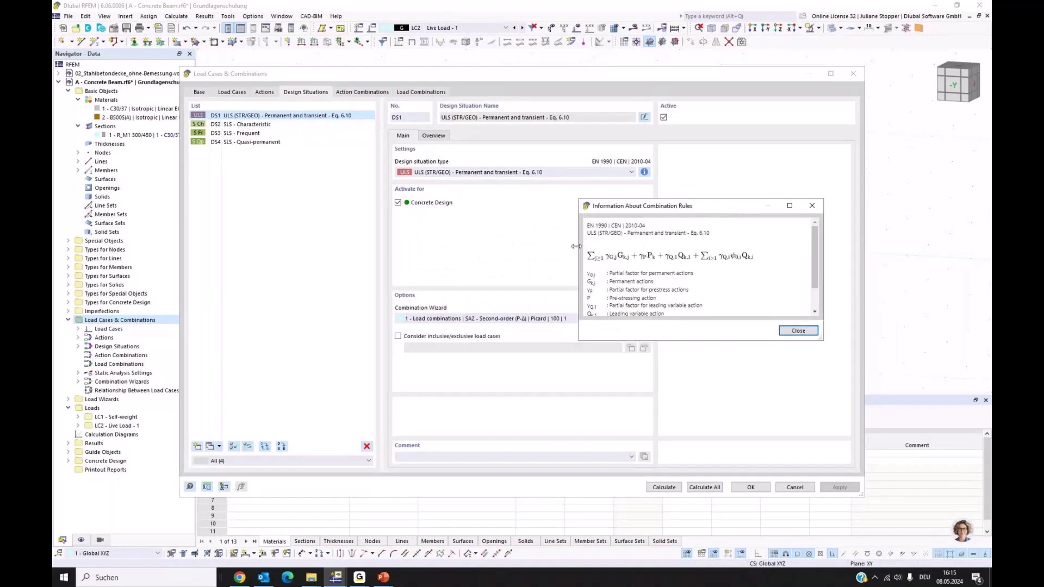
left_click(798, 332)
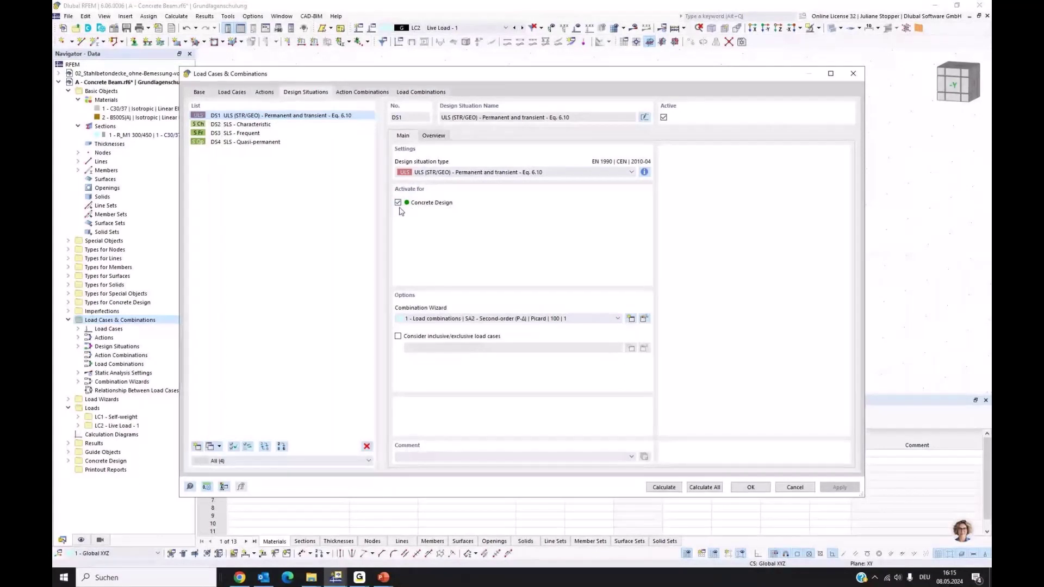
Deactivate the SLS - Frequent design situation, generate the load combinations, and save the load case settings.
left_click(247, 133)
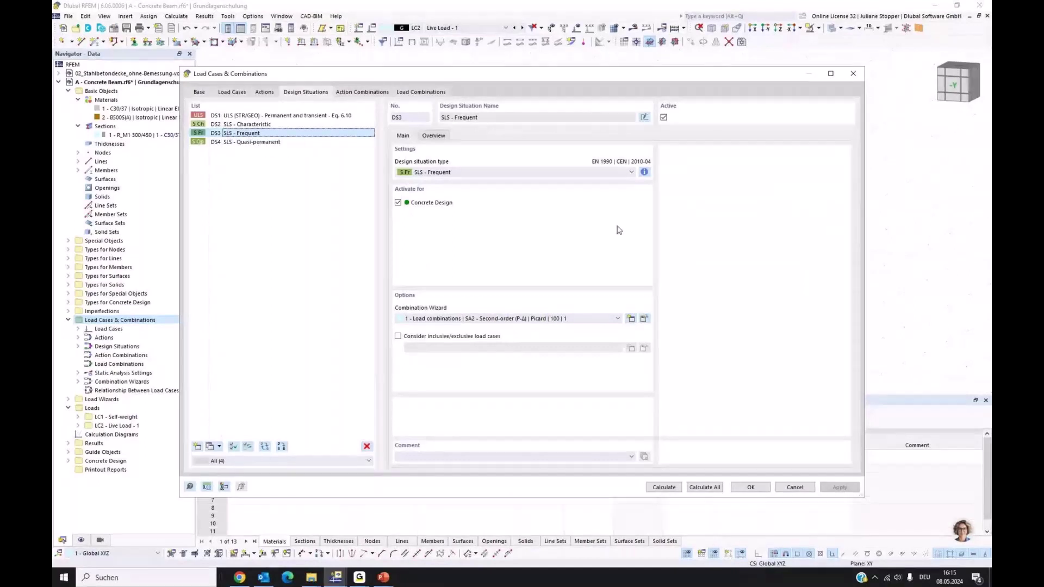
left_click(663, 117)
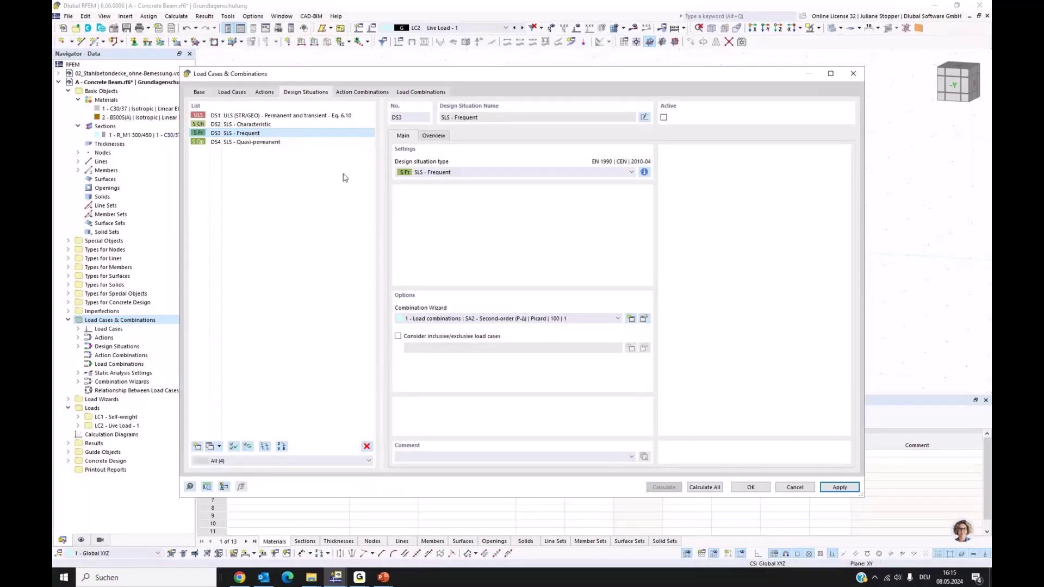
left_click(362, 92)
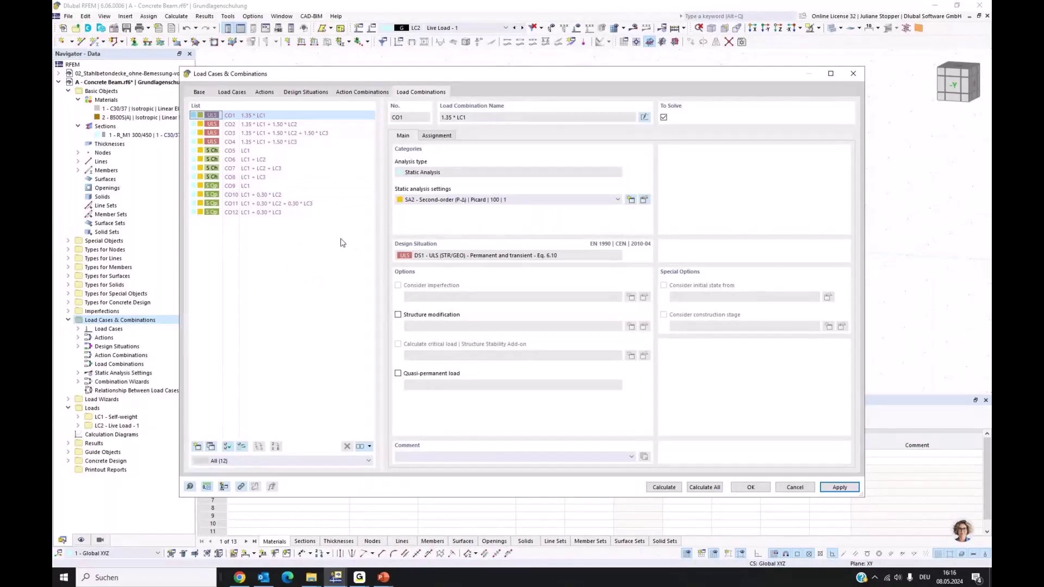
left_click(745, 486)
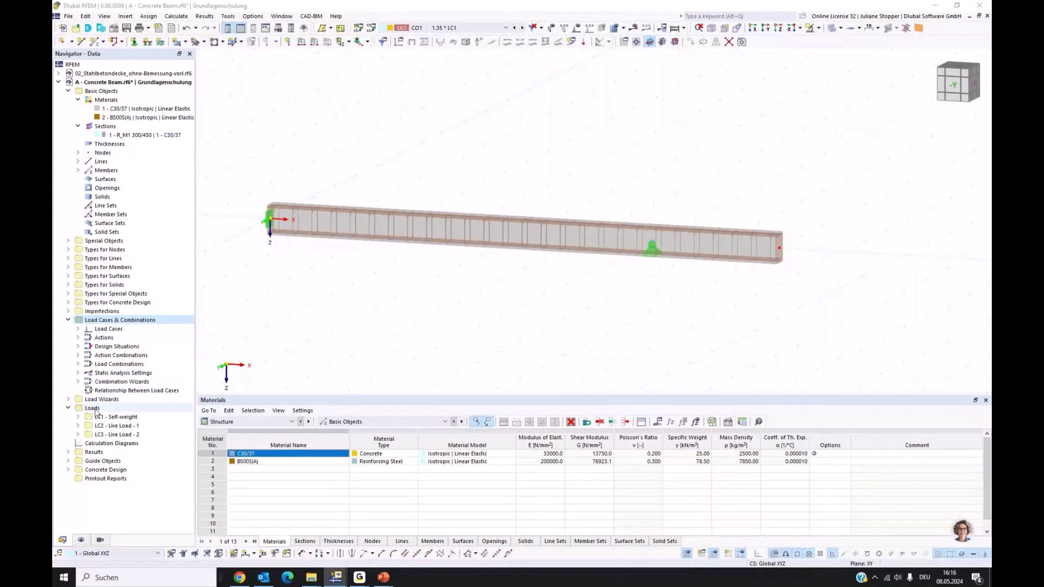
Expand the load types of the LC1 Self-weight load case and make LC1 the current load case.
left_click(69, 319)
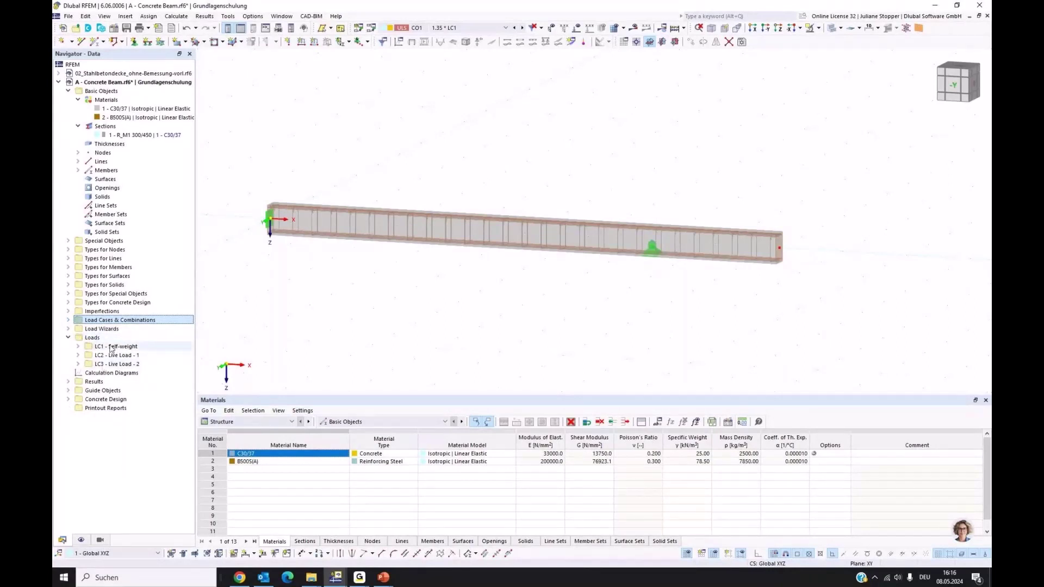
left_click(78, 347)
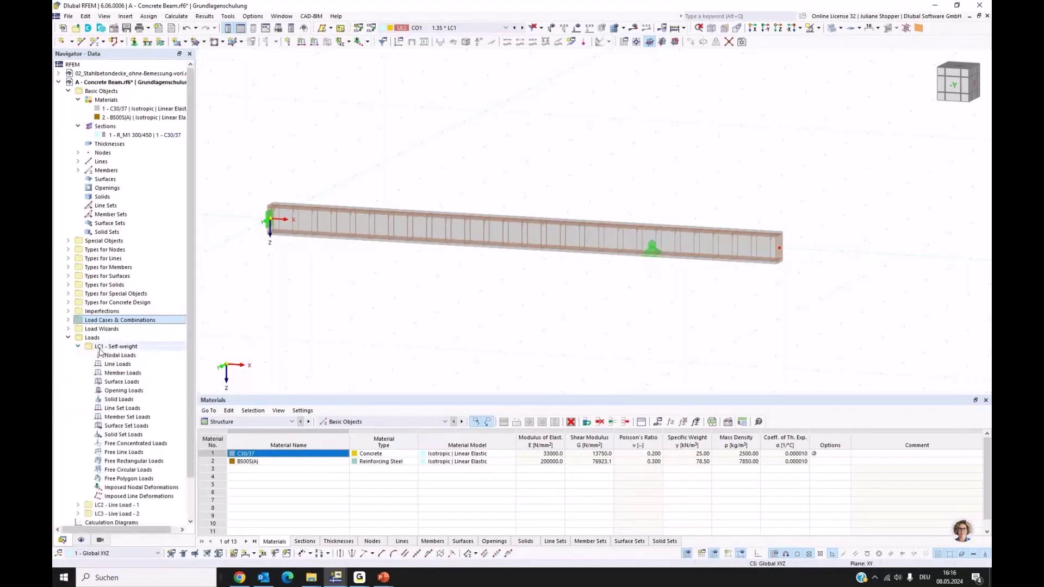
scroll(191, 356, "down", 2)
scroll(191, 356, "down", 3)
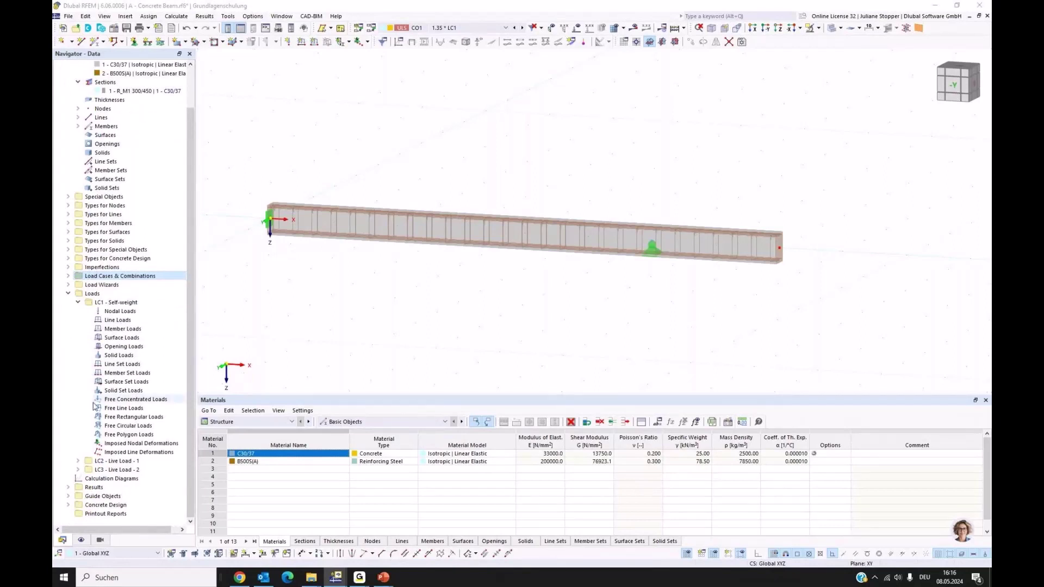
left_click(122, 303)
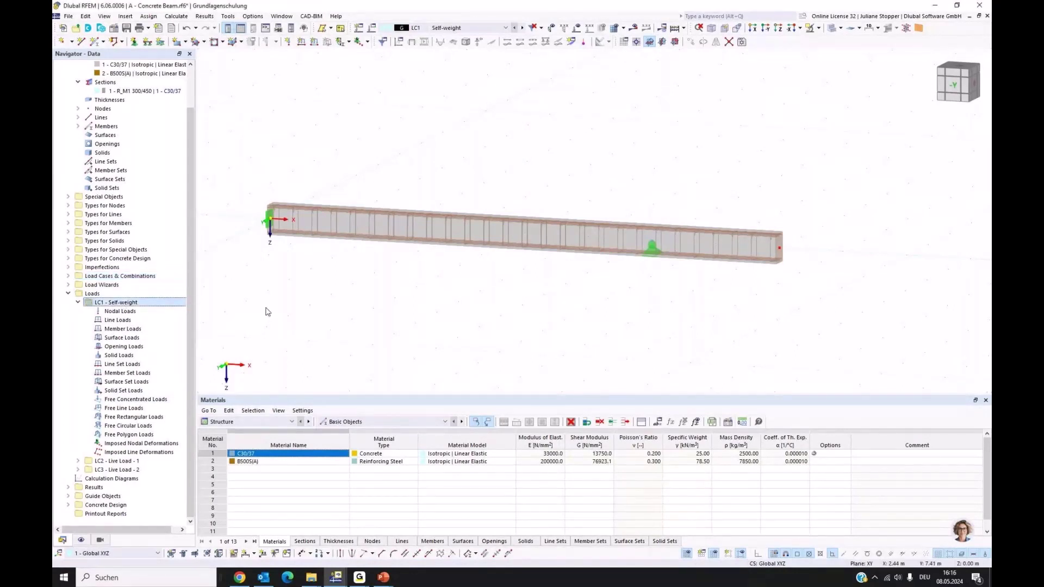
Show the loads in the model view and turn on the display of the self-weight load.
left_click(577, 29)
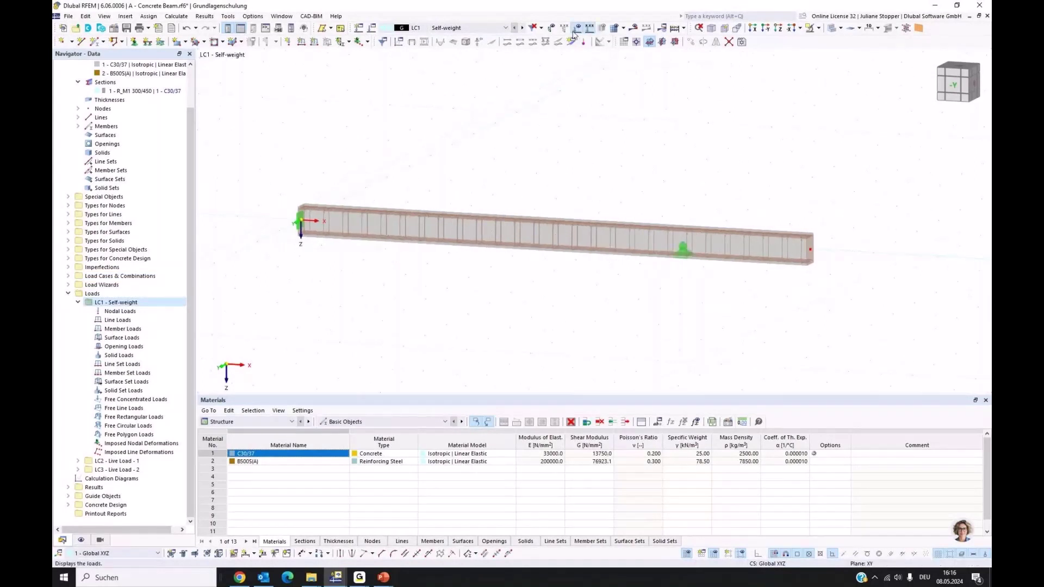
middle_click_drag(561, 168, 555, 212)
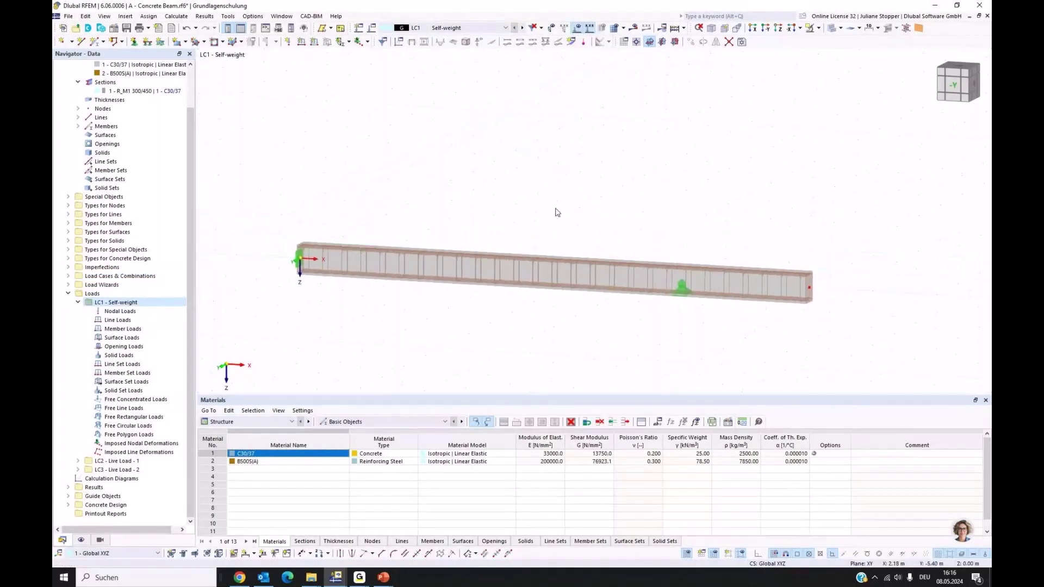
left_click(81, 541)
scroll(100, 360, "down", 3)
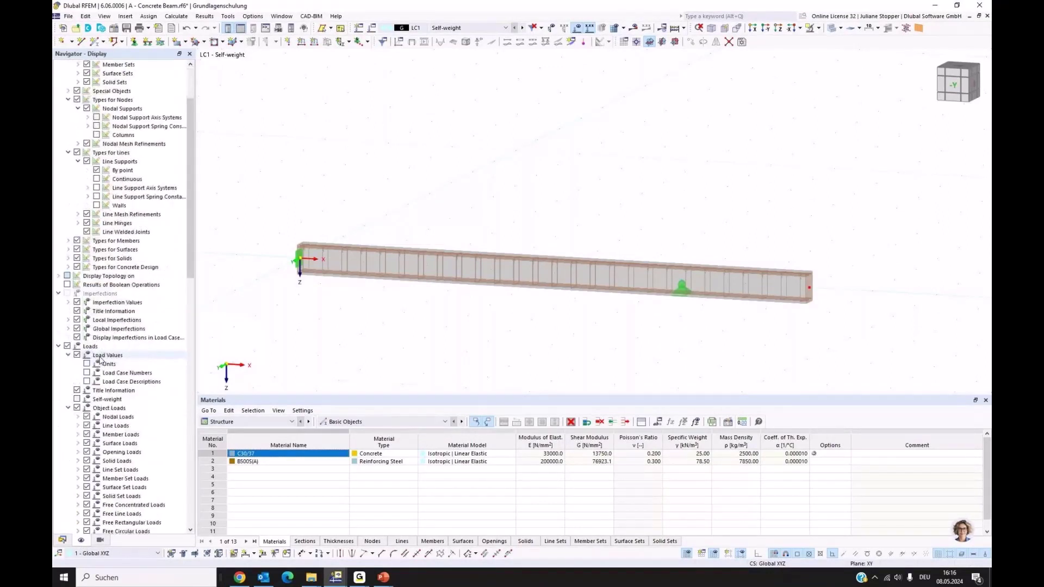
scroll(100, 360, "down", 1)
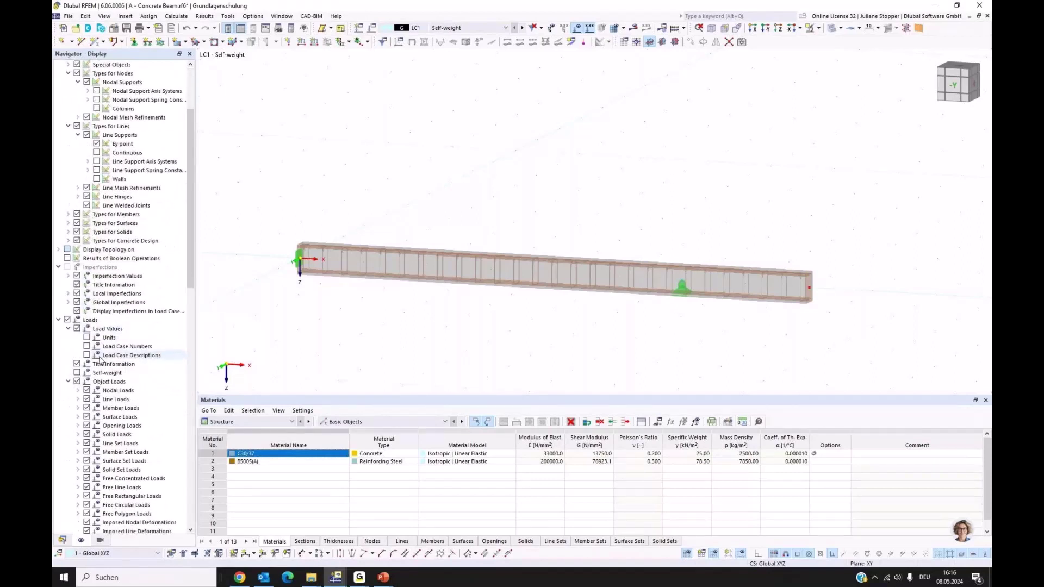
left_click(77, 373)
scroll(100, 360, "down", 4)
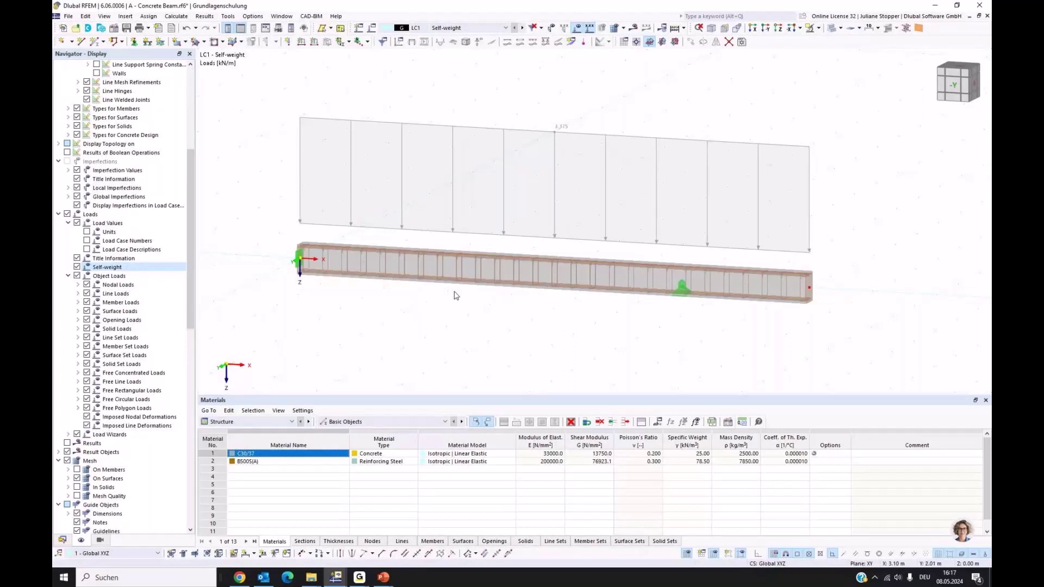
Apply a uniform member load of 1.5 kN/m in the global Z direction to member 1 in load case LC1 Self-weight.
left_click(63, 540)
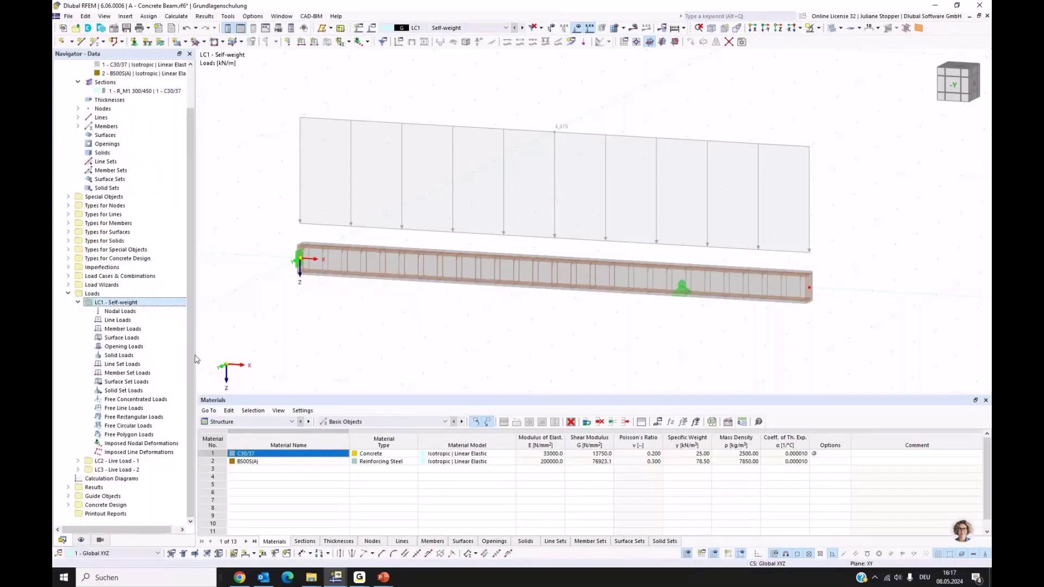
right_click(112, 333)
left_click(141, 345)
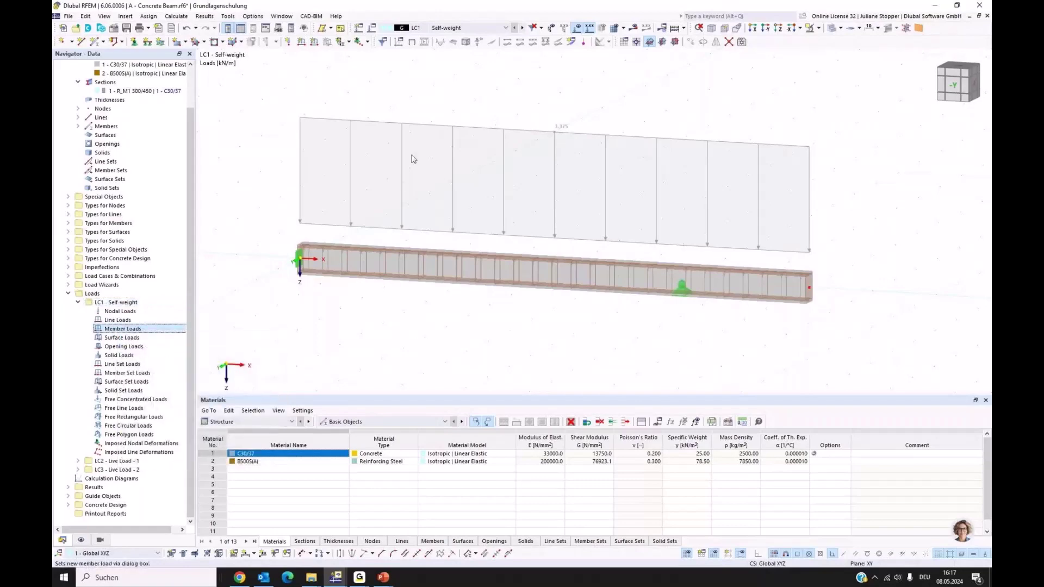
left_click_drag(411, 117, 435, 262)
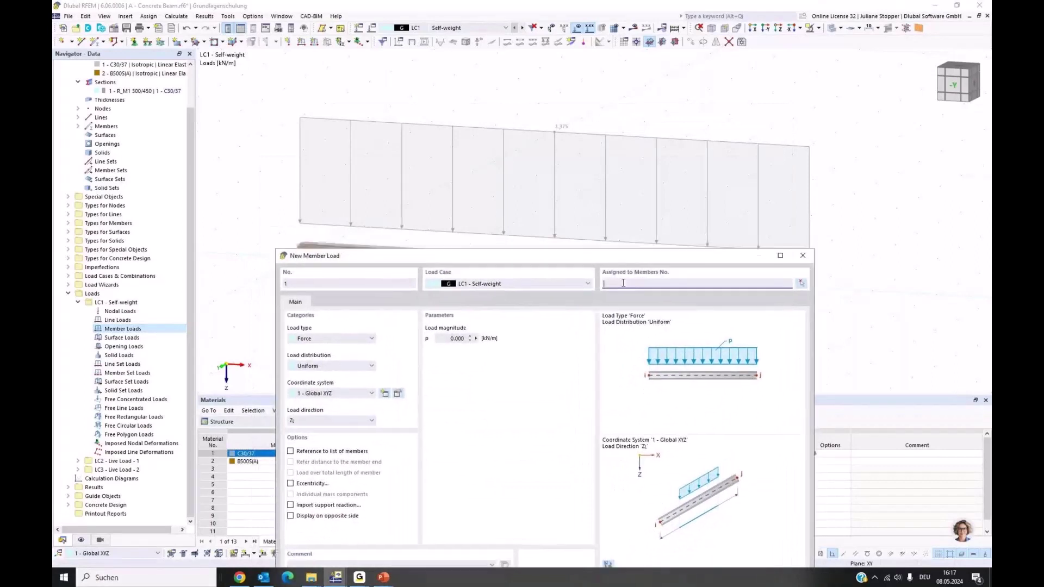
left_click(800, 284)
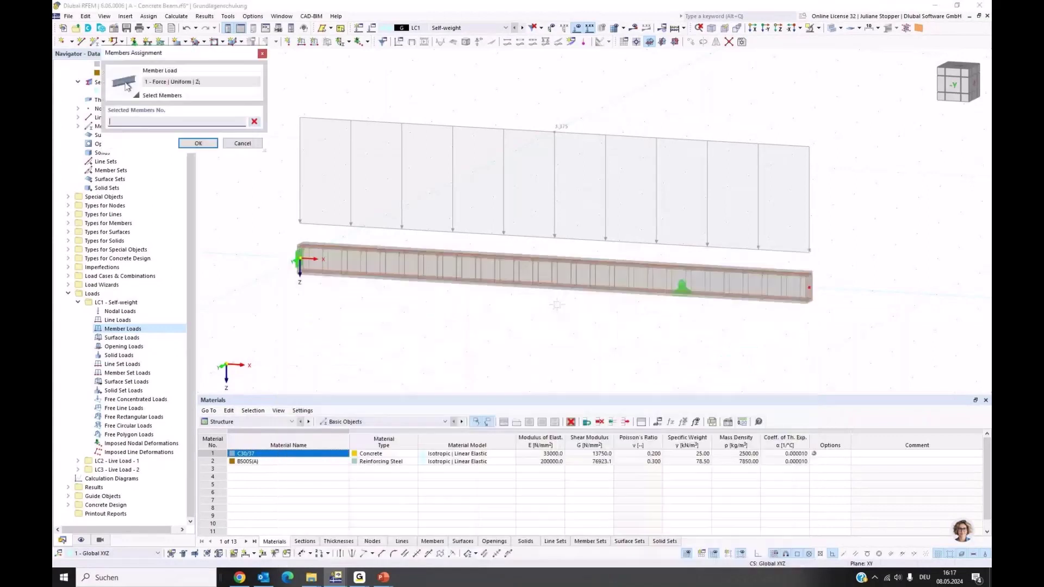
left_click(471, 269)
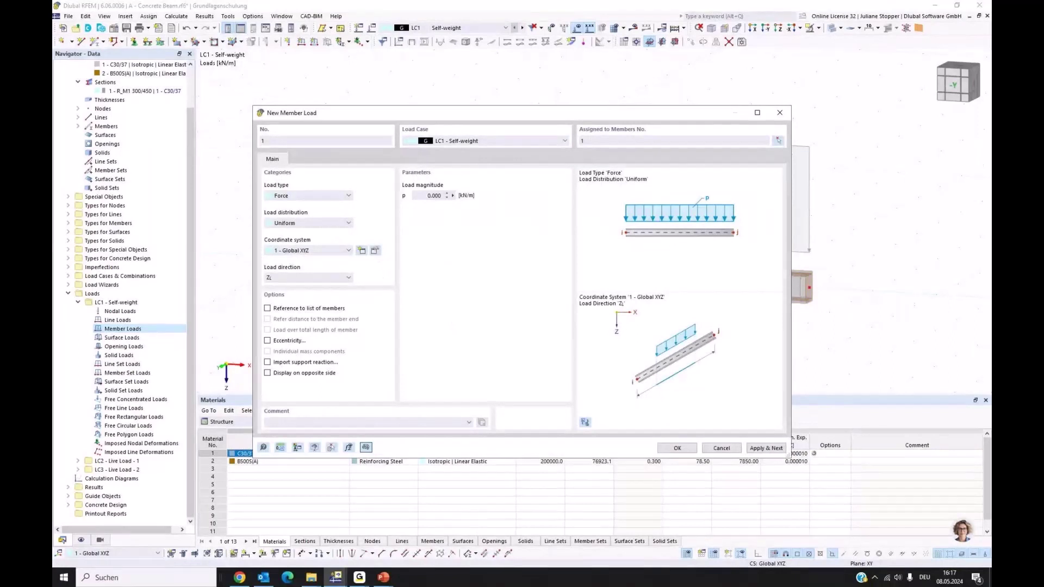
left_click(435, 195)
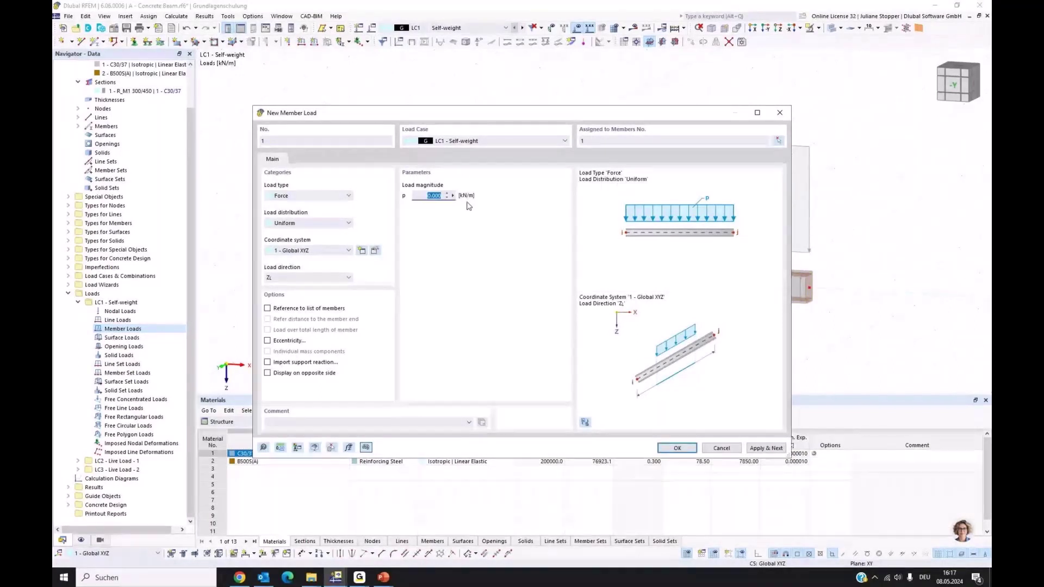
type("1,5")
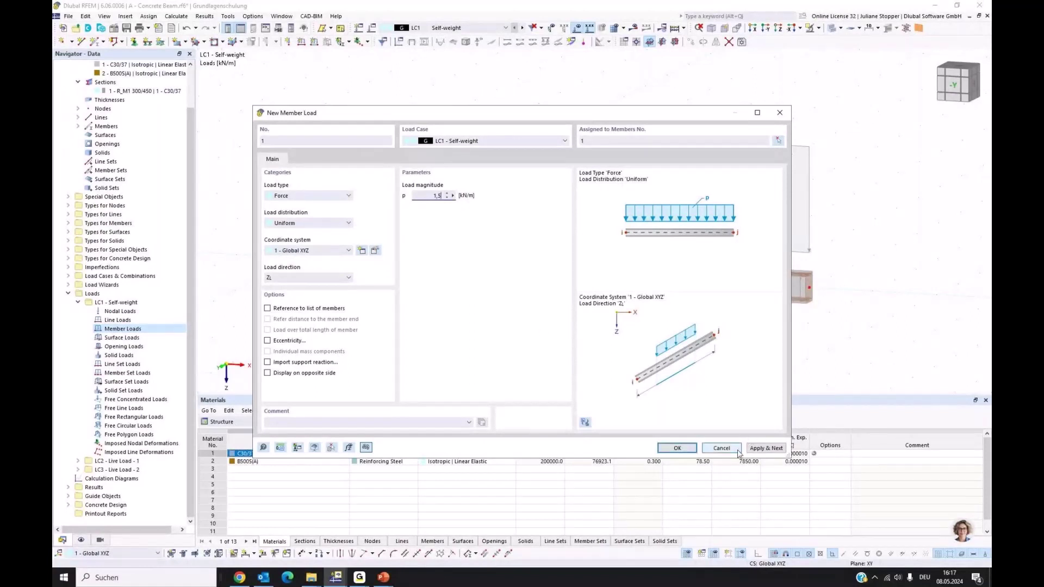
left_click(766, 448)
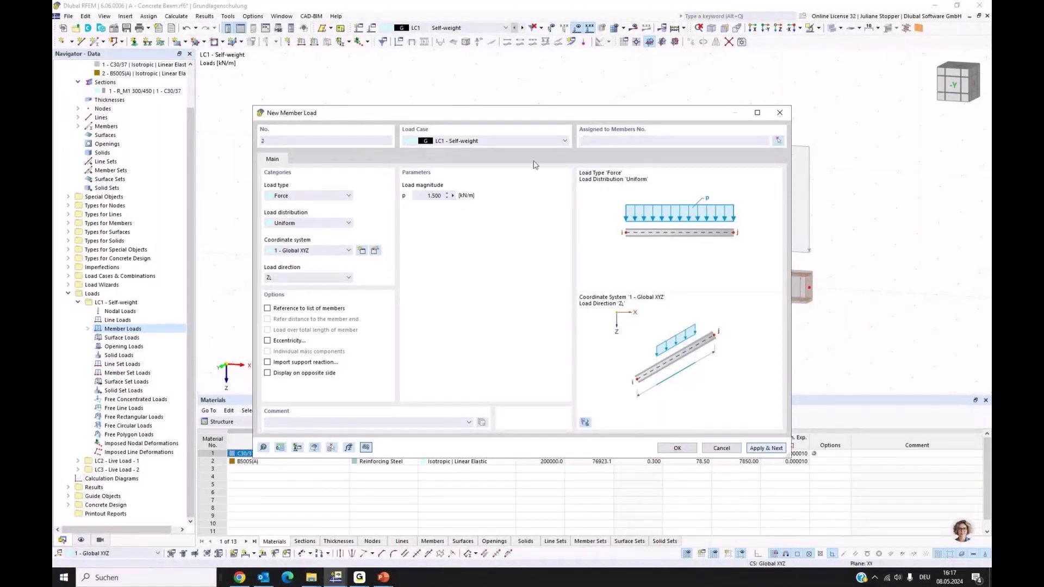
Set the new member load to load case LC2 Live Load - 1, assign it to member 1 and enter a magnitude of 20 kN/m.
left_click_drag(496, 119, 528, 182)
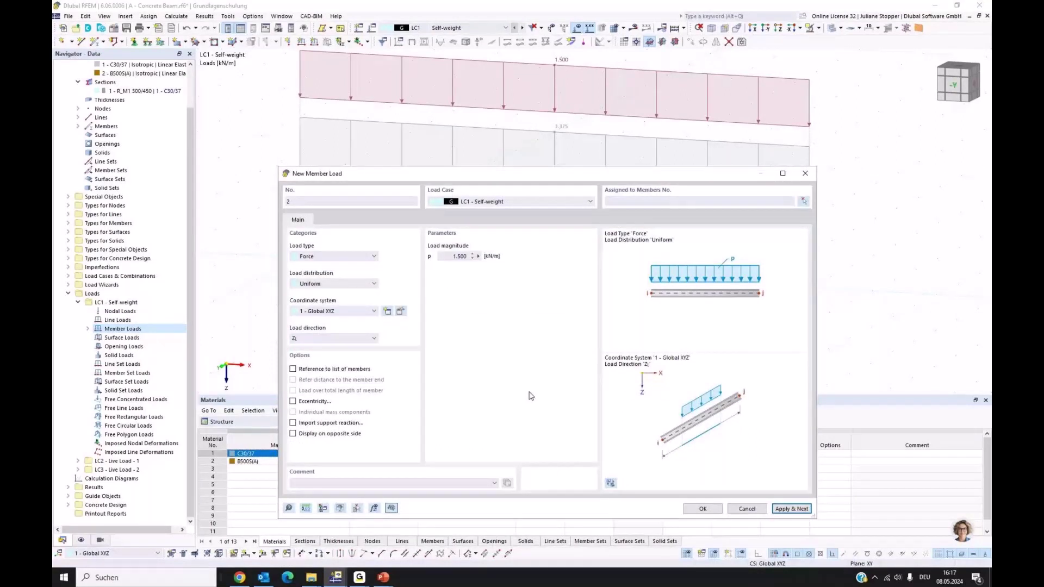
left_click(554, 202)
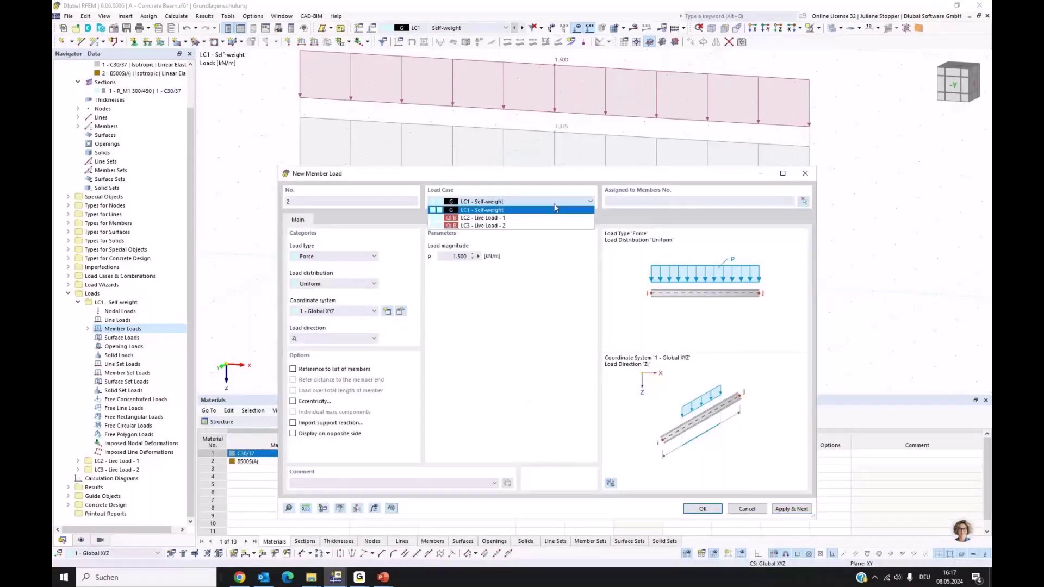
left_click(465, 219)
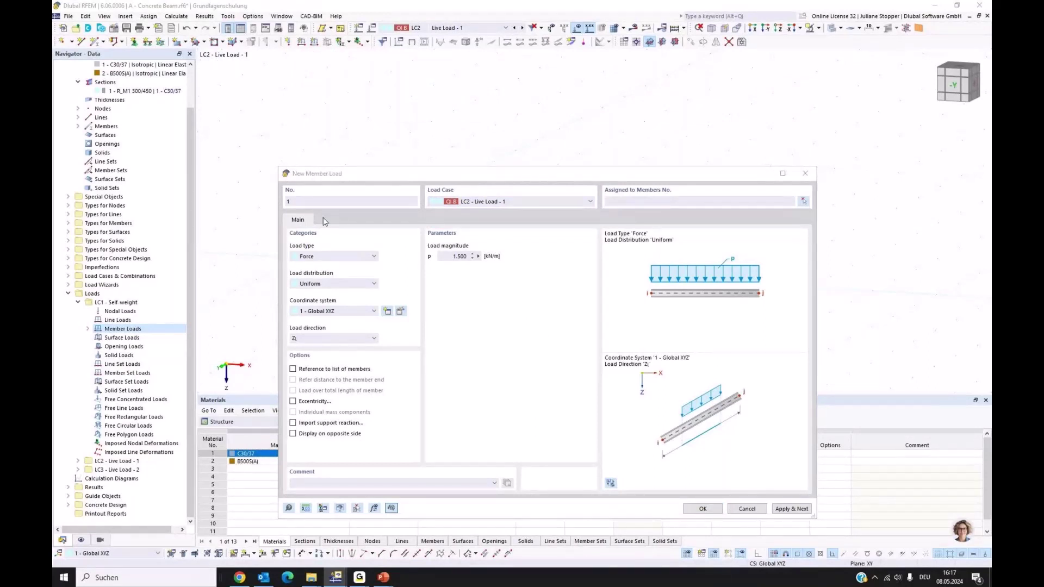
left_click(648, 201)
double_click(459, 256)
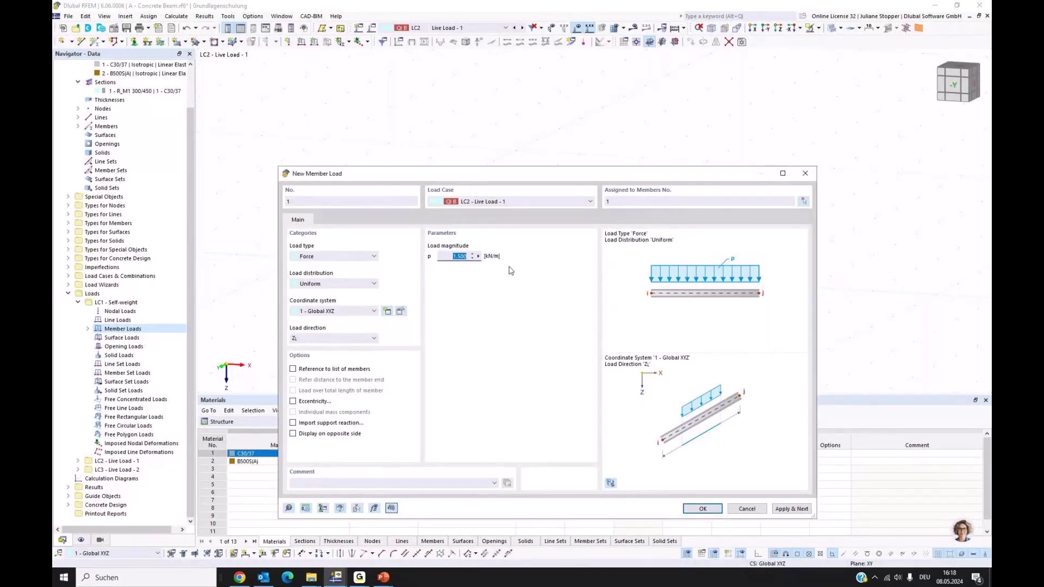
type("20")
Make the LC2 member load trapezoidal with an end magnitude of 20 kN/m, running from 0 to 6 m, and apply it.
left_click(374, 284)
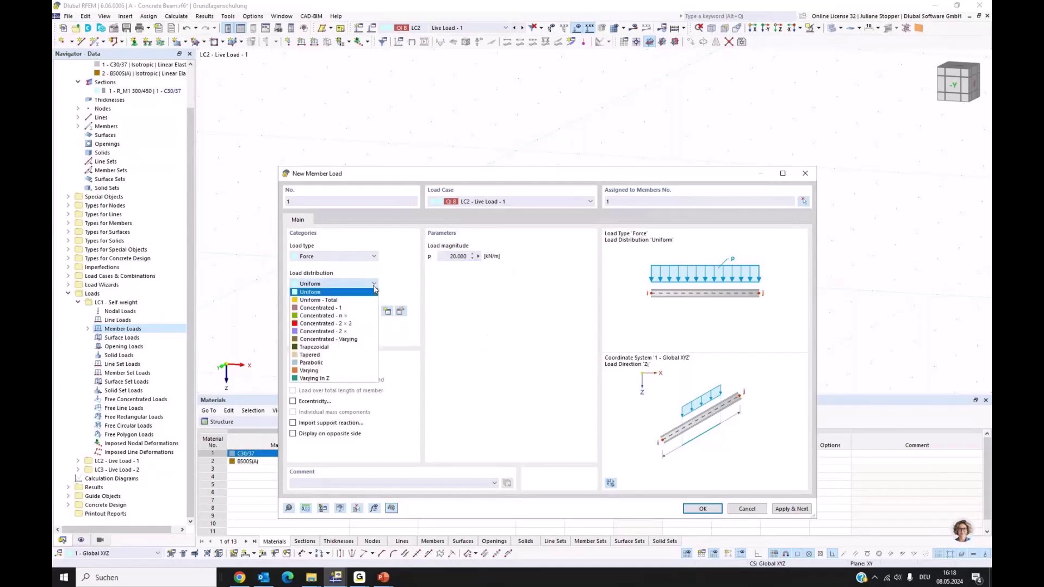
left_click(325, 347)
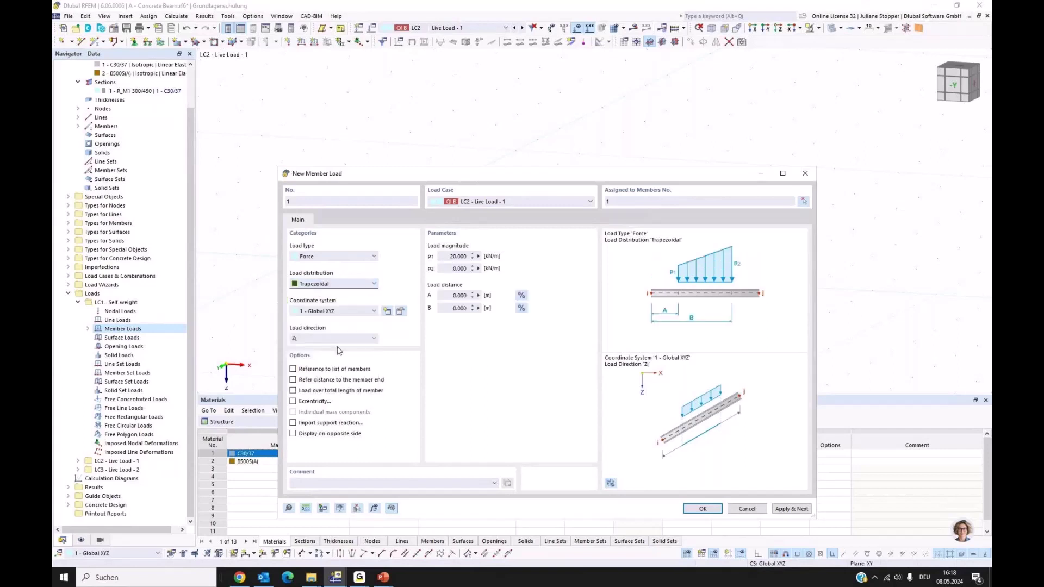
left_click(447, 269)
type("20")
left_click(447, 296)
double_click(450, 308)
type("6")
left_click(792, 509)
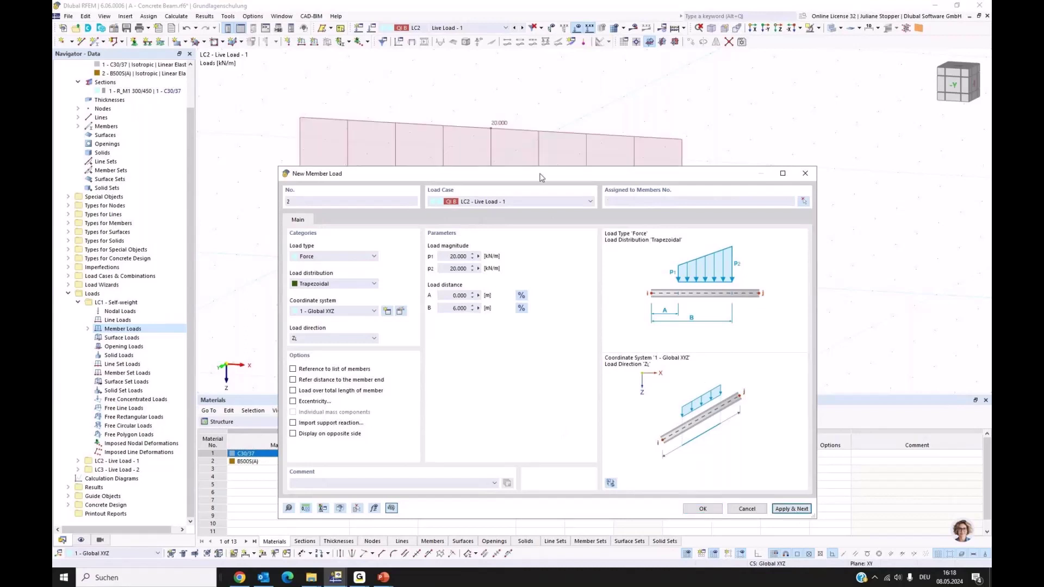
Add a trapezoidal 20 kN/m member load from 6 to 8 m on member 1 in load case LC3 Live Load - 2.
left_click_drag(541, 173, 539, 342)
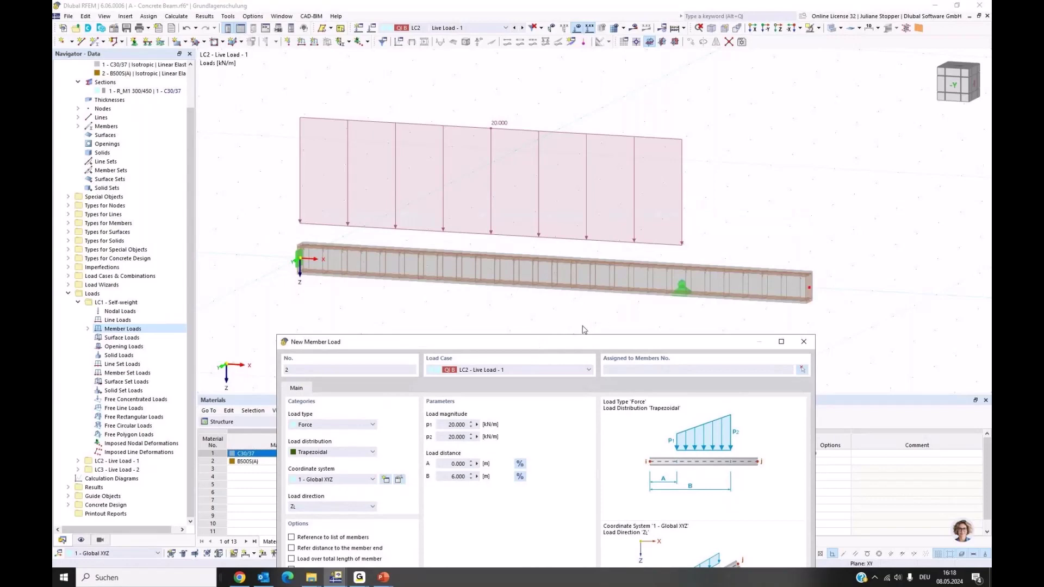
mouse_move(488, 348)
left_mouse_down()
mouse_move(492, 270)
mouse_move(488, 335)
left_mouse_up()
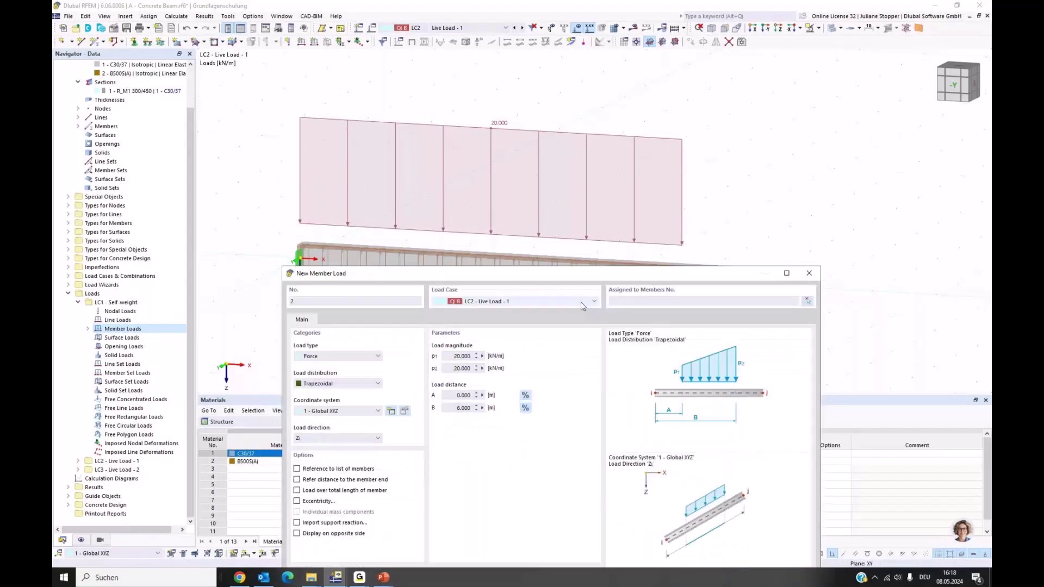
left_click(581, 302)
left_click(479, 326)
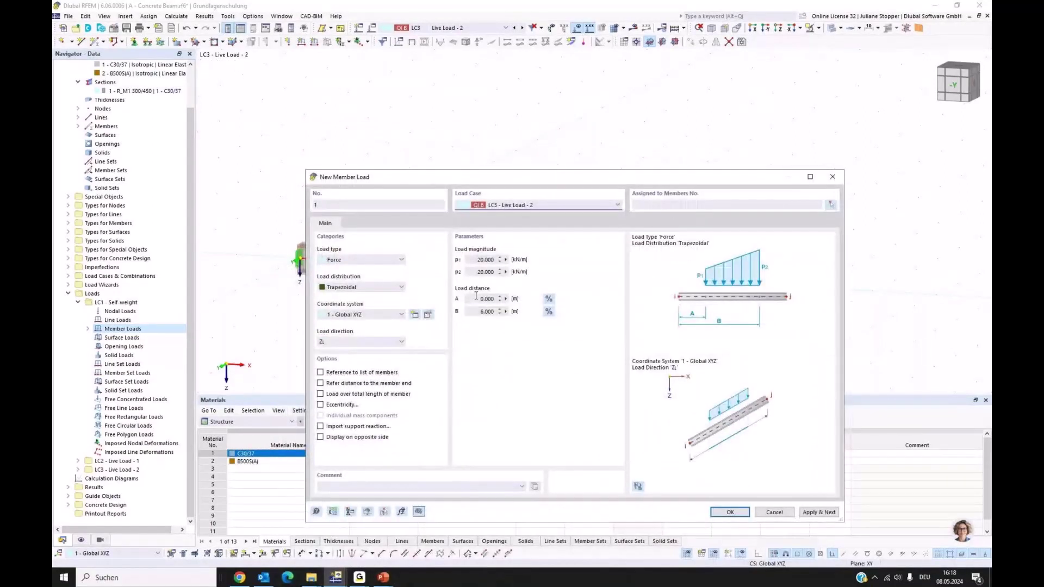
double_click(478, 299)
type("6")
left_click(480, 311)
type("8")
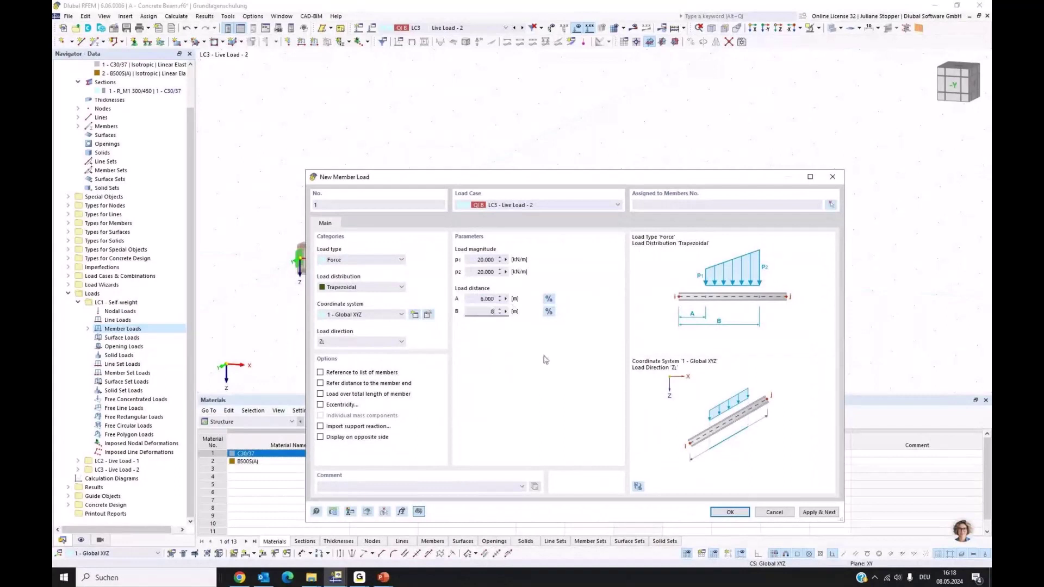
left_click(646, 204)
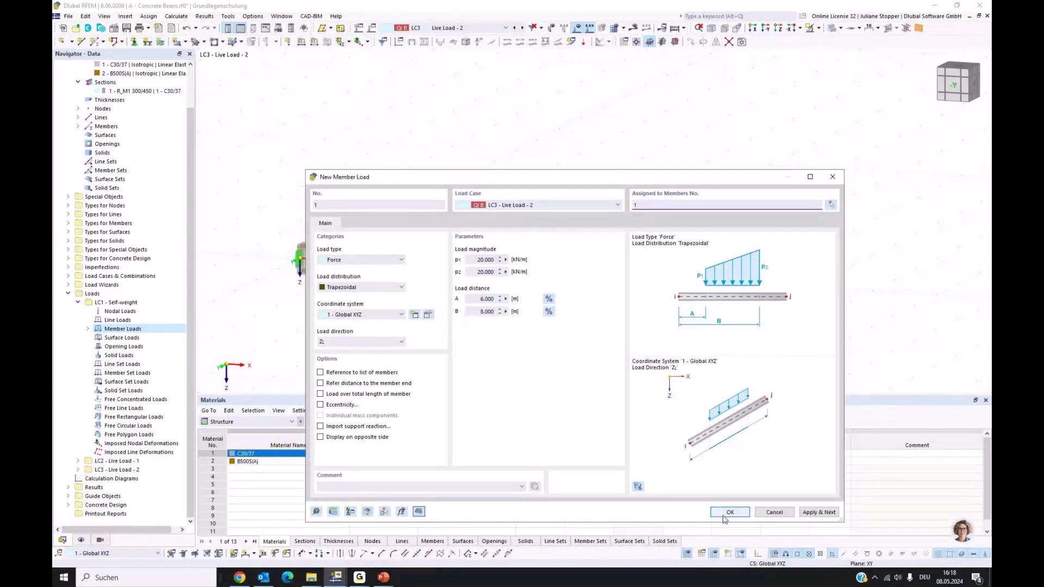
type("1")
key("Return")
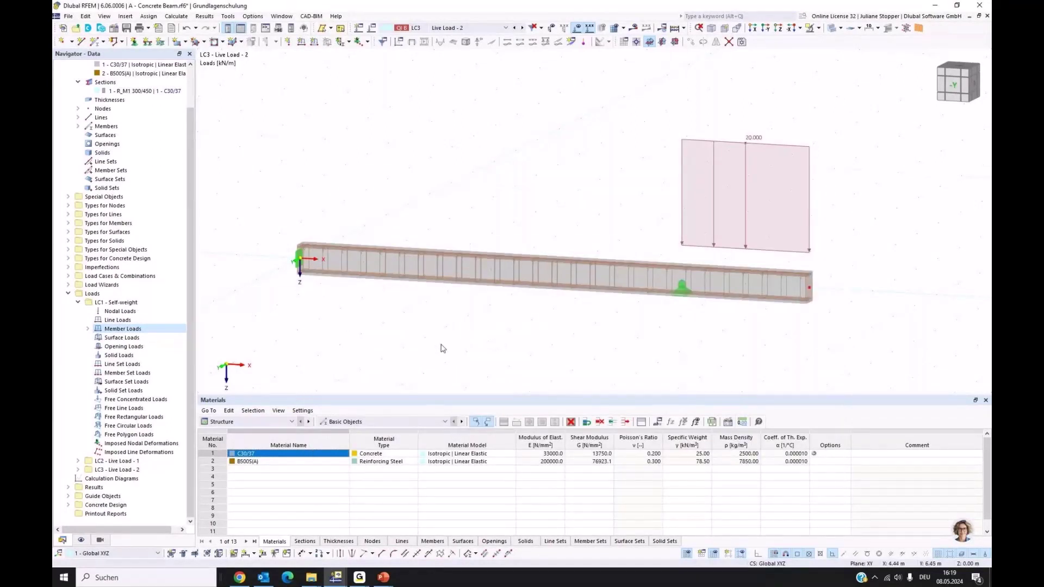
Collapse the LC1 loads and step through the load cases and combinations to review the loads up to CO2.
left_click(78, 303)
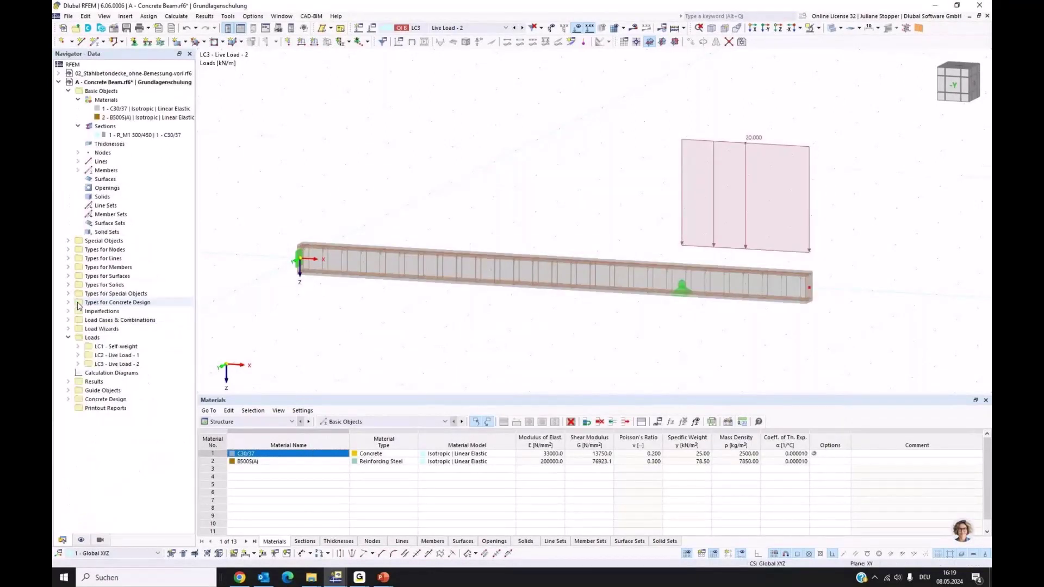
left_click(514, 27)
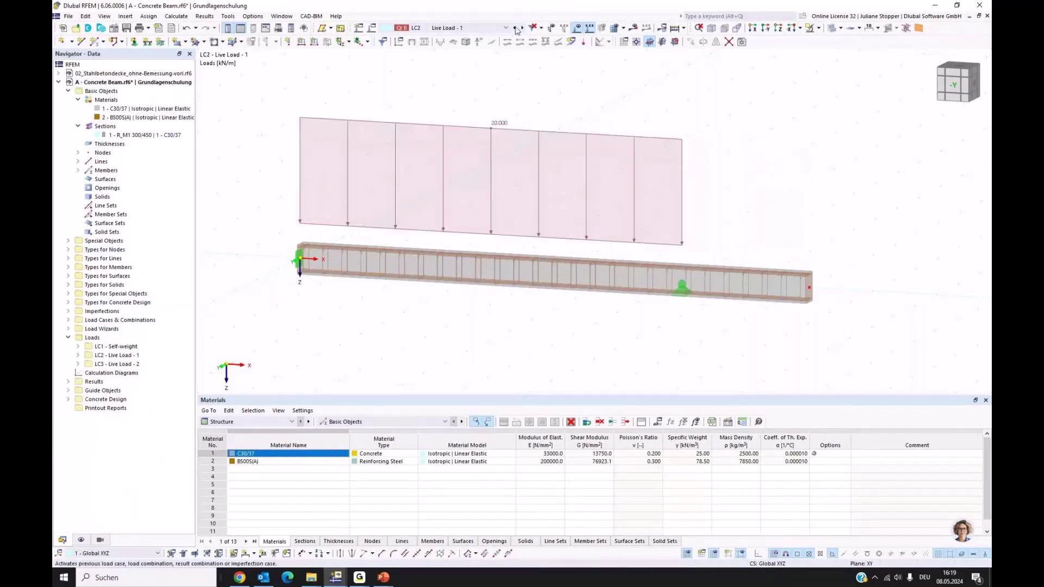
left_click(522, 28)
left_click(522, 27)
left_click(522, 28)
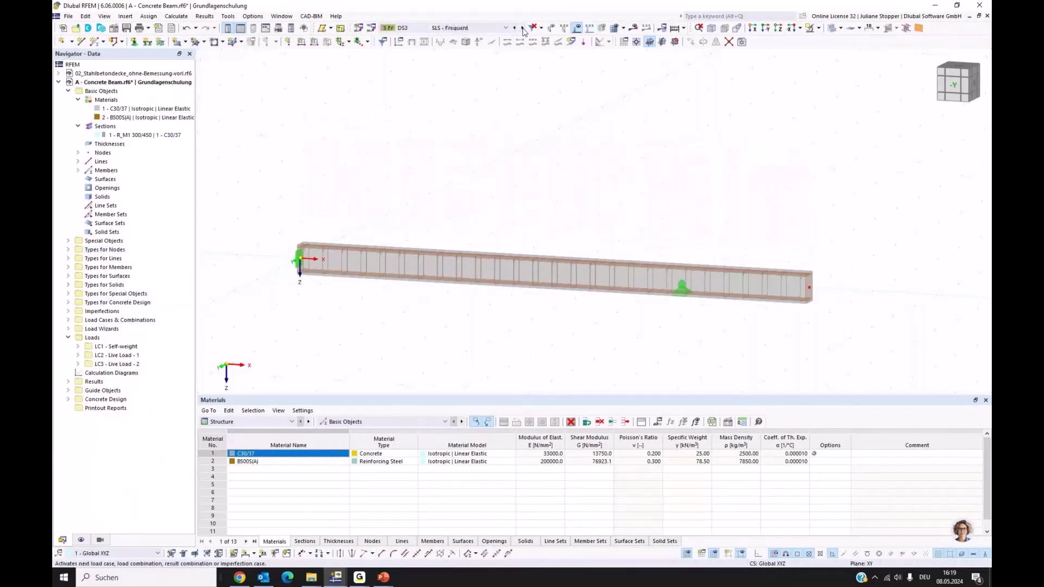
left_click(522, 27)
left_click(522, 28)
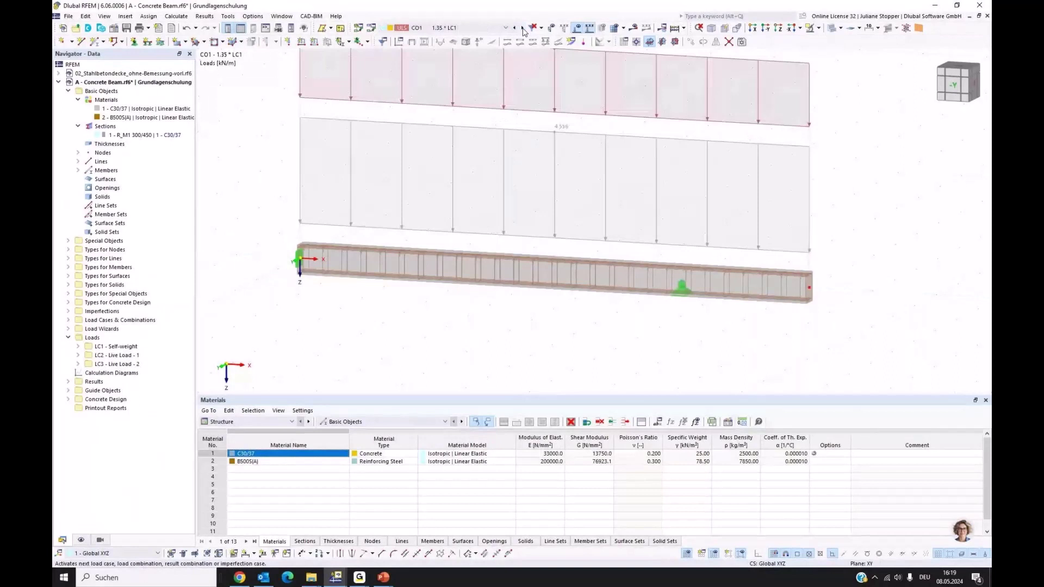
left_click(521, 27)
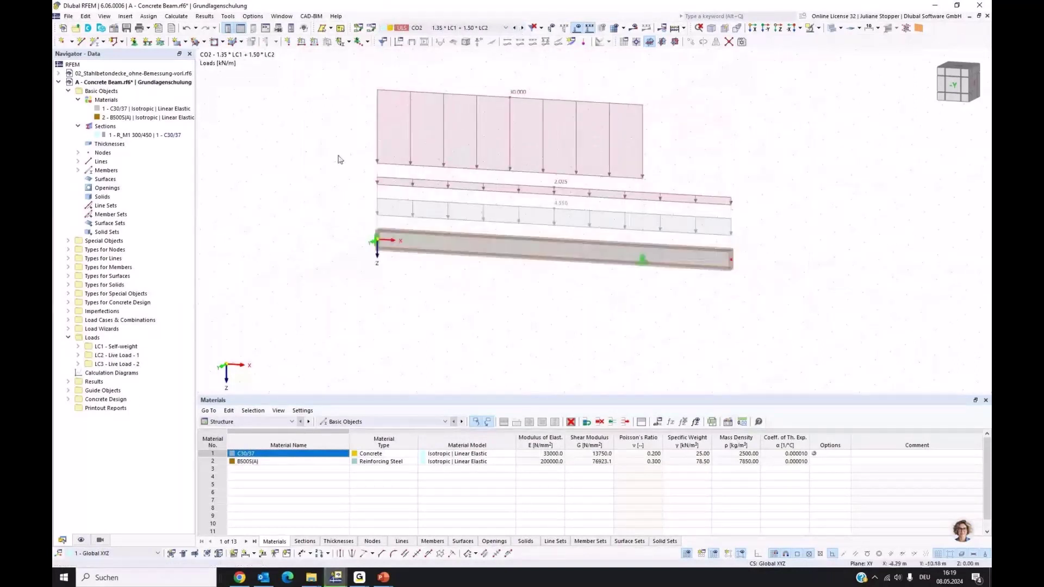
middle_click_drag(297, 240, 294, 261)
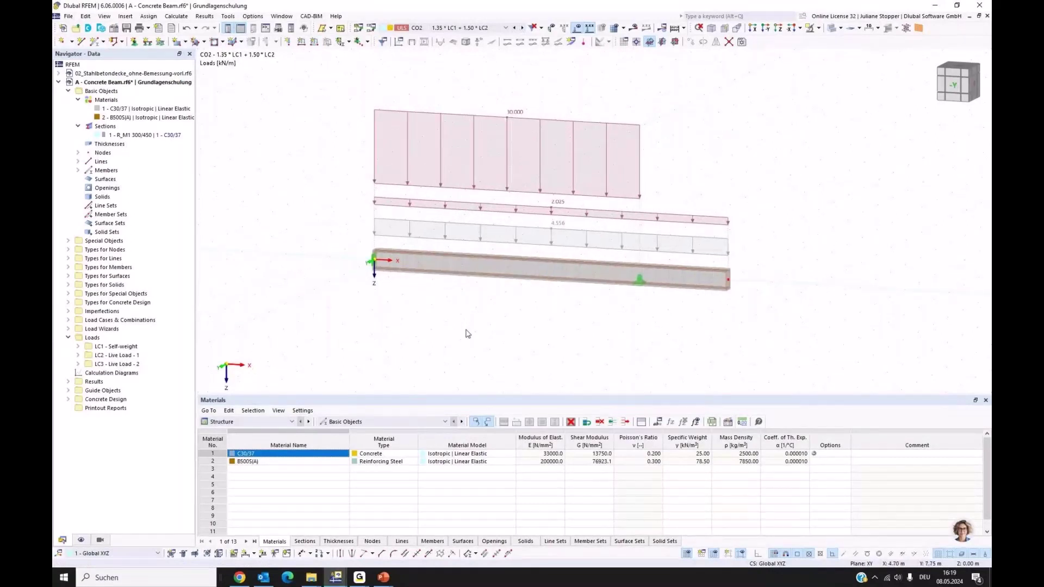
Open member 1 for editing, check its section and material with design properties switched off, and enable the design properties again.
left_click_drag(471, 395, 434, 416)
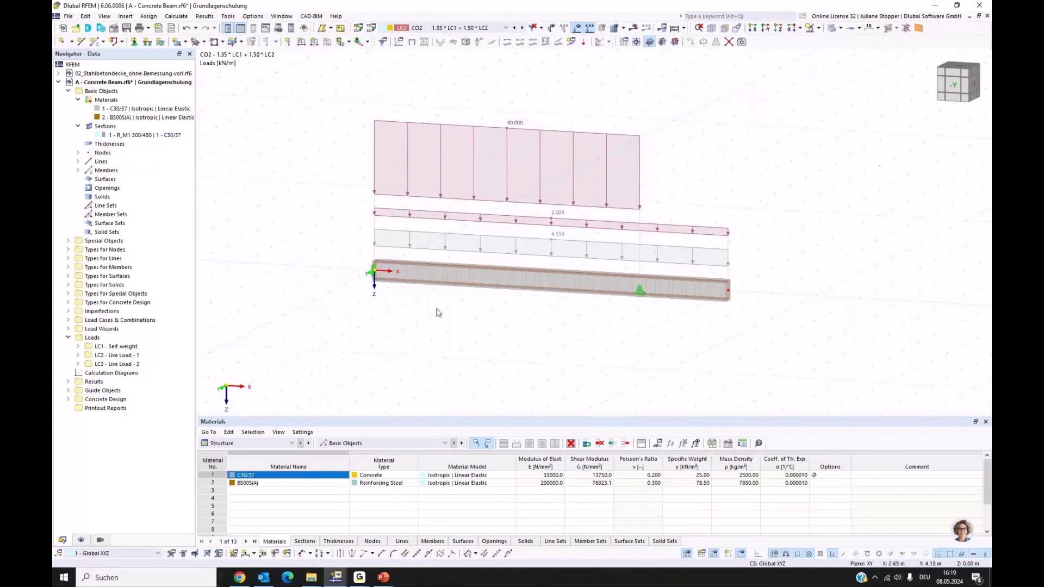
double_click(546, 280)
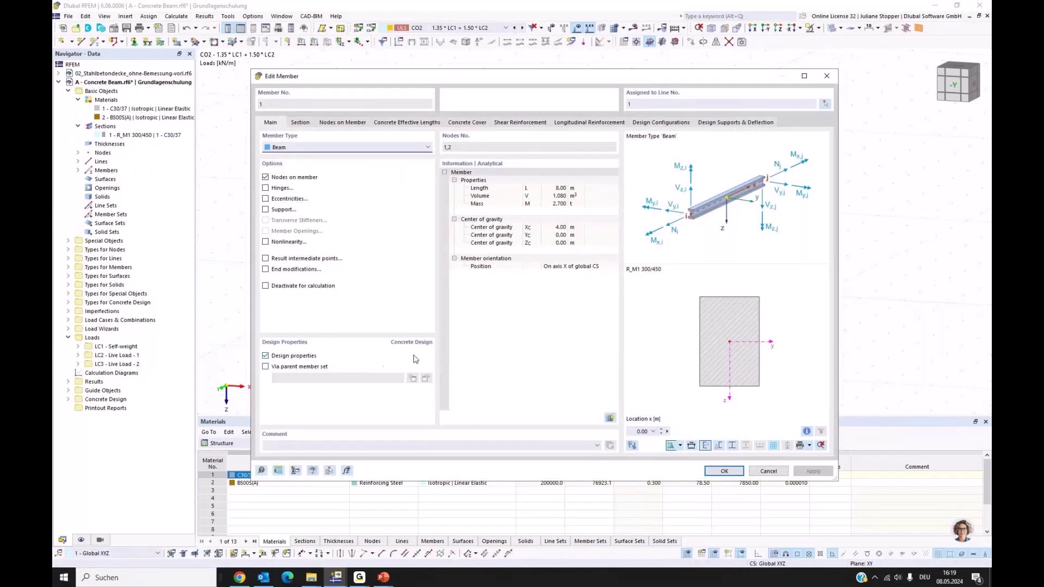
left_click(265, 356)
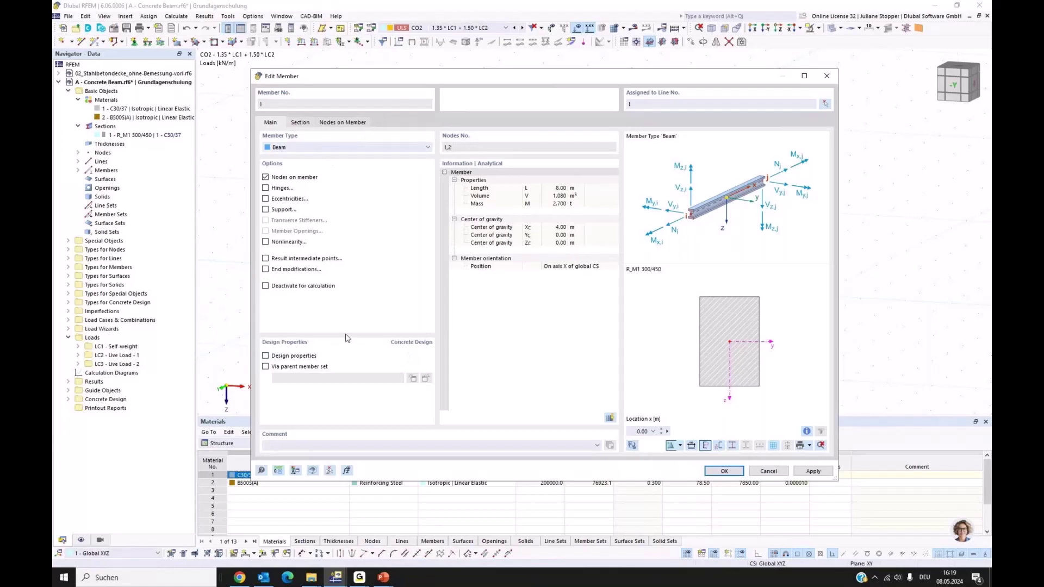
left_click(300, 121)
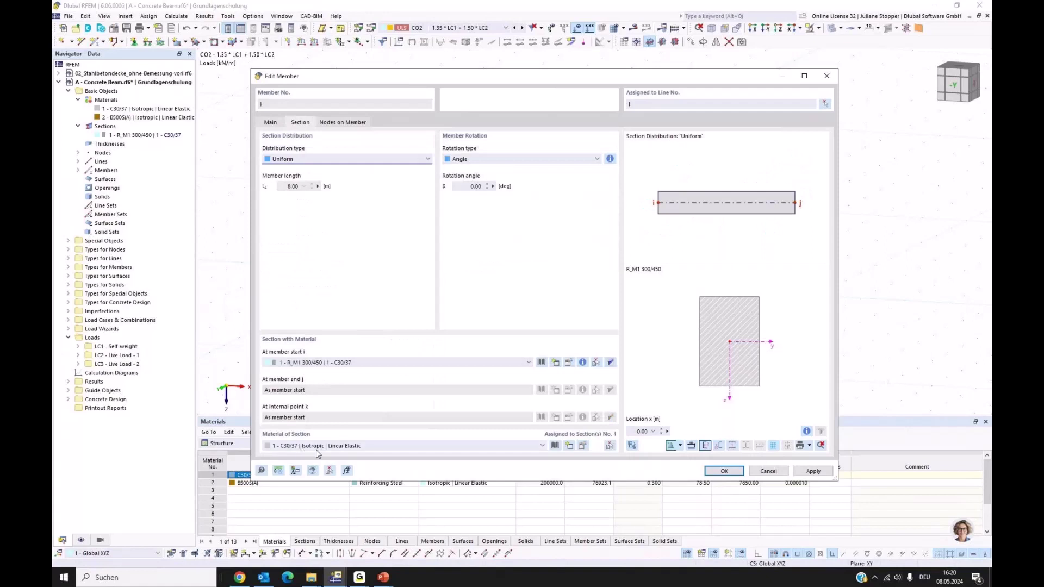
left_click(274, 124)
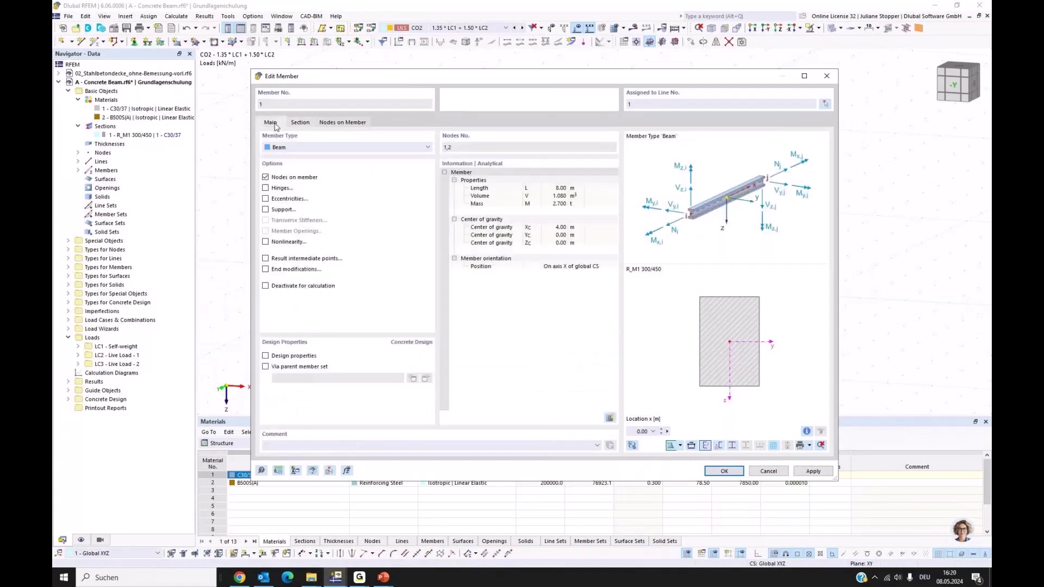
left_click(265, 356)
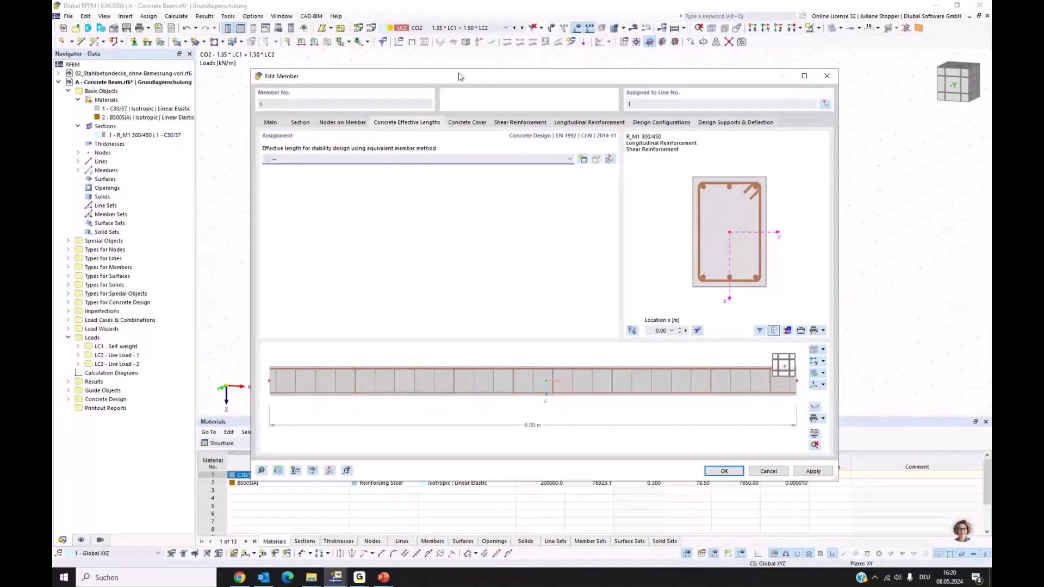
Review the exposure classes of the XC1 concrete durability, trying freeze/thaw attack XF1 and removing it again.
left_click_drag(460, 76, 419, 77)
left_click(423, 124)
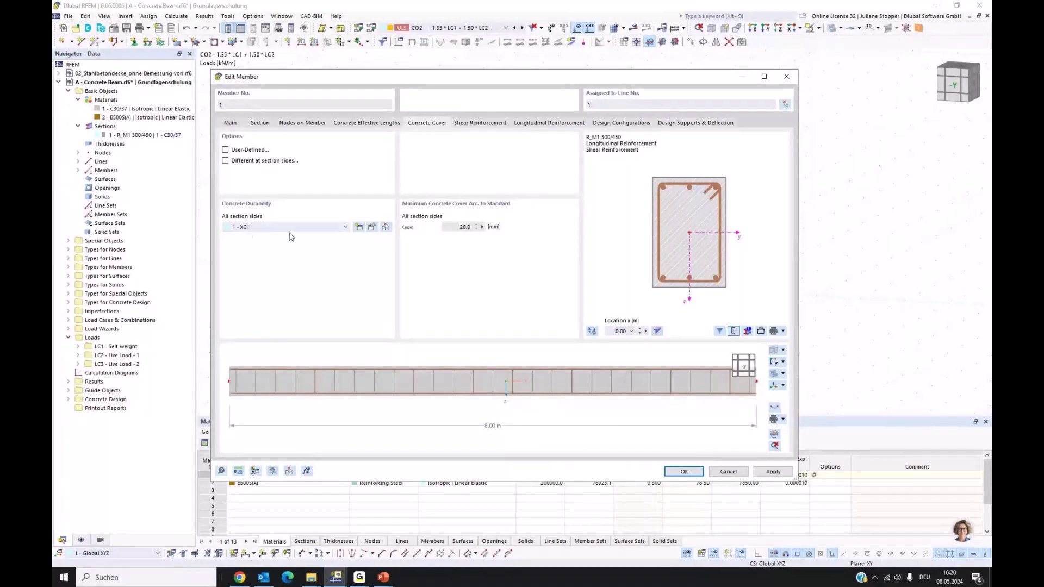
left_click(372, 229)
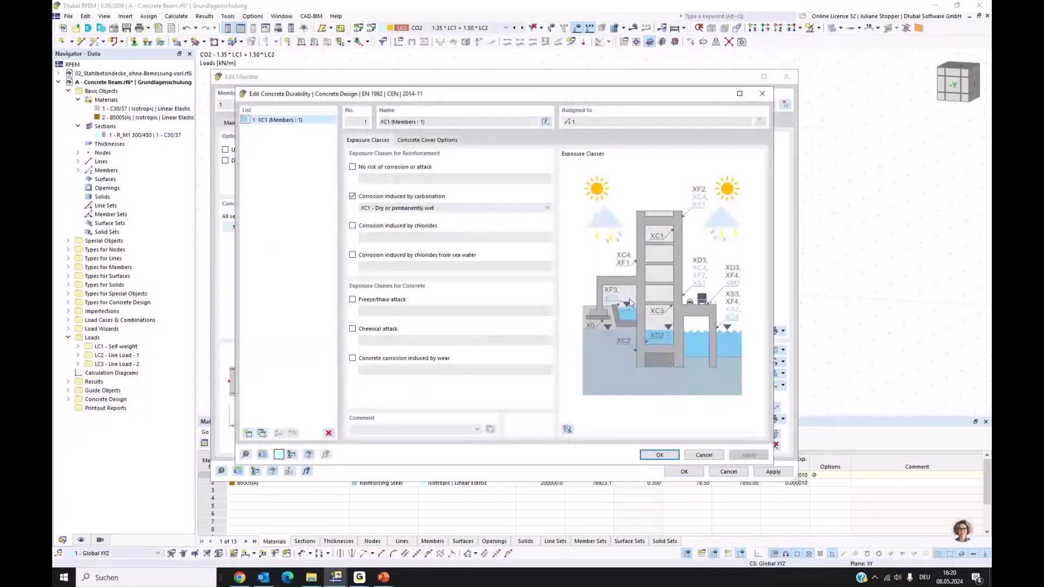
left_click(548, 209)
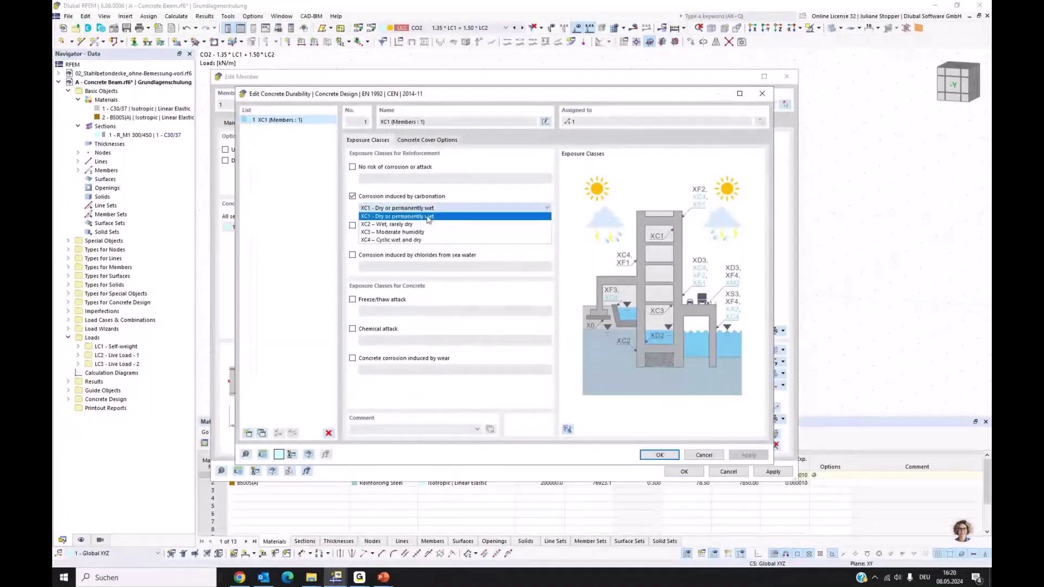
left_click(352, 215)
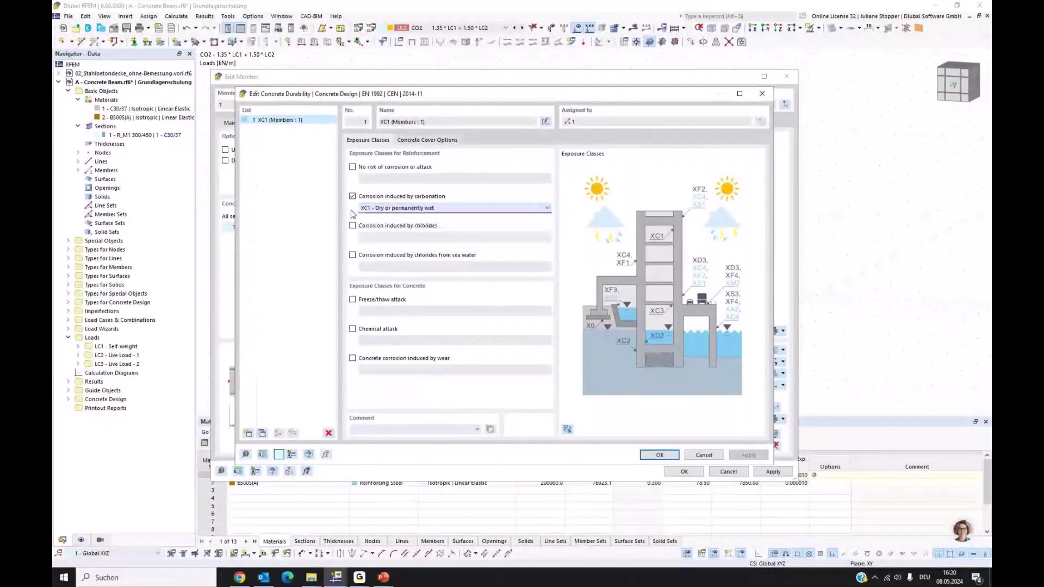
left_click(353, 299)
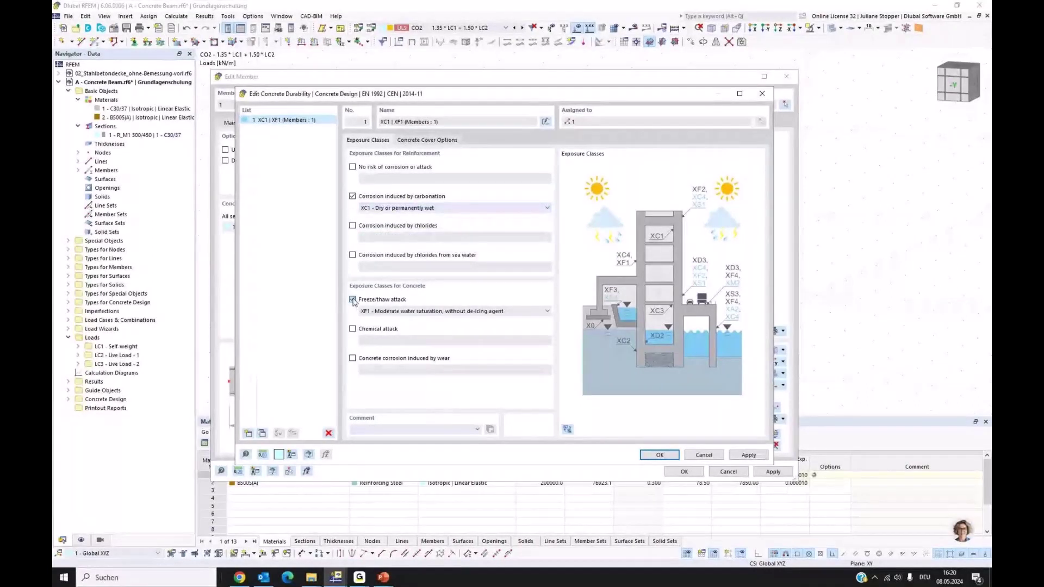
left_click(353, 299)
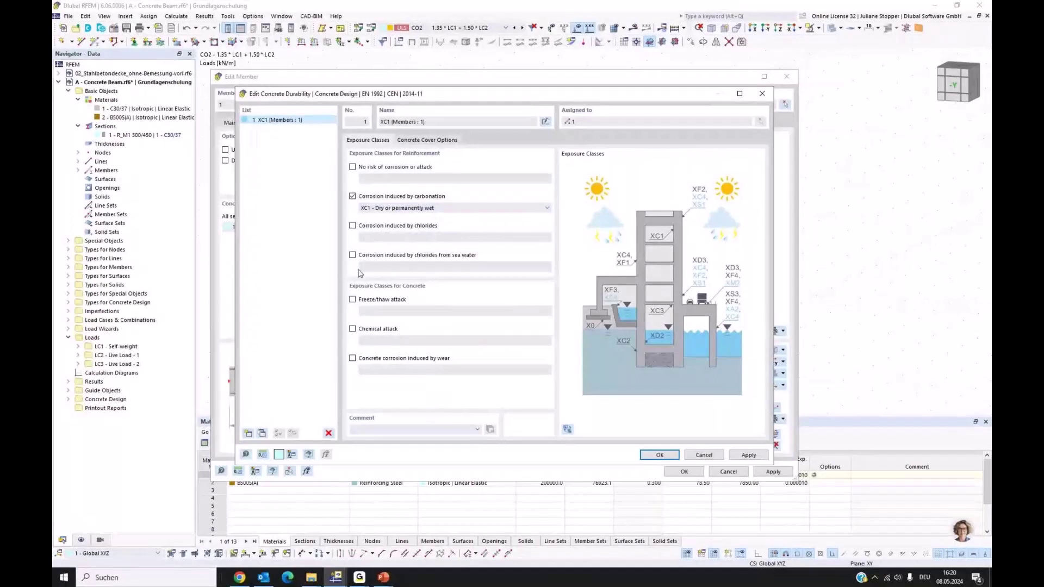
left_click(660, 456)
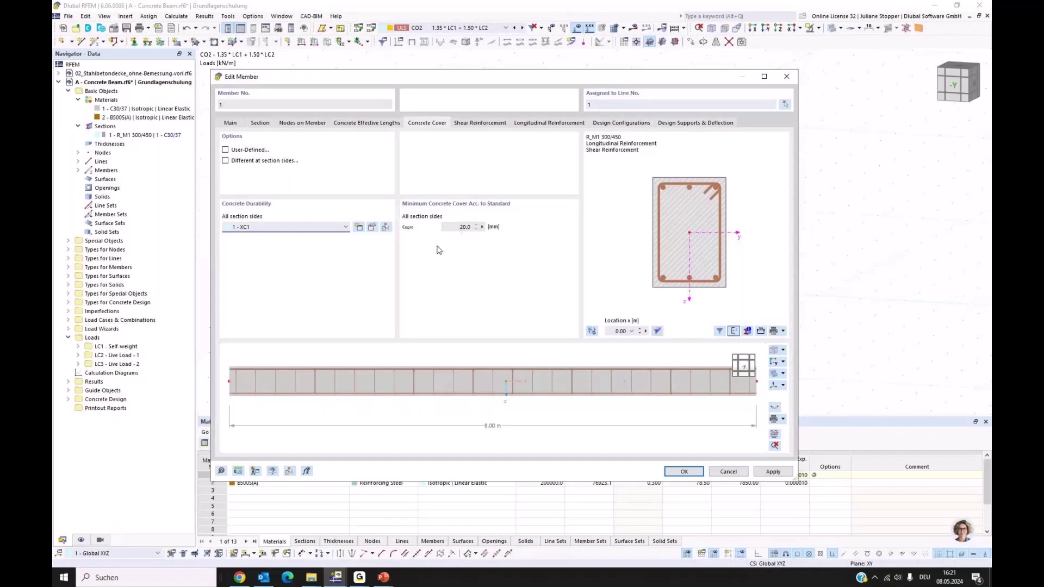
Try user-defined concrete cover with different values at the section sides, and switch both options off again.
left_click(225, 150)
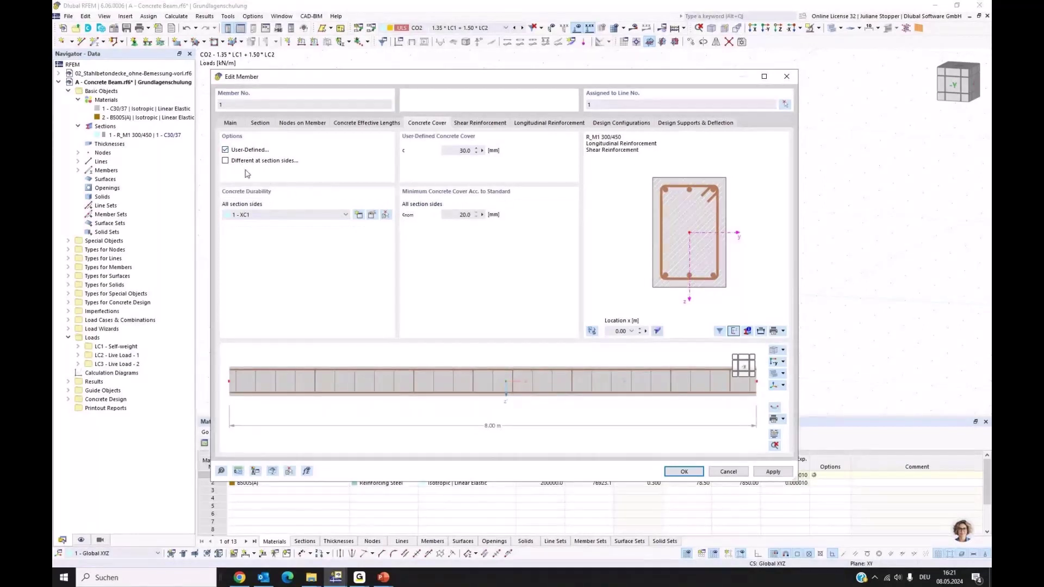
left_click(225, 161)
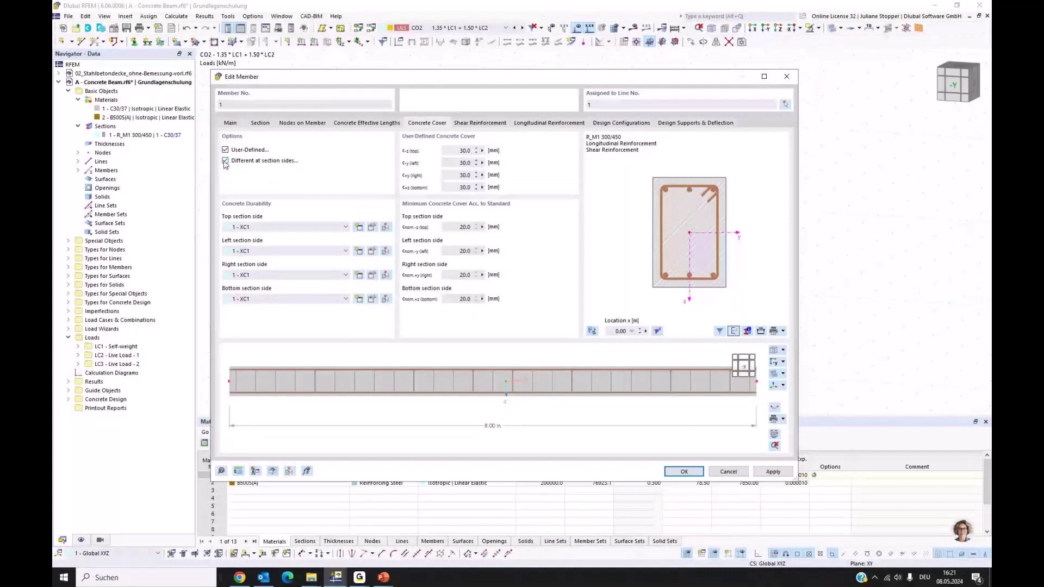
left_click(225, 161)
left_click(226, 149)
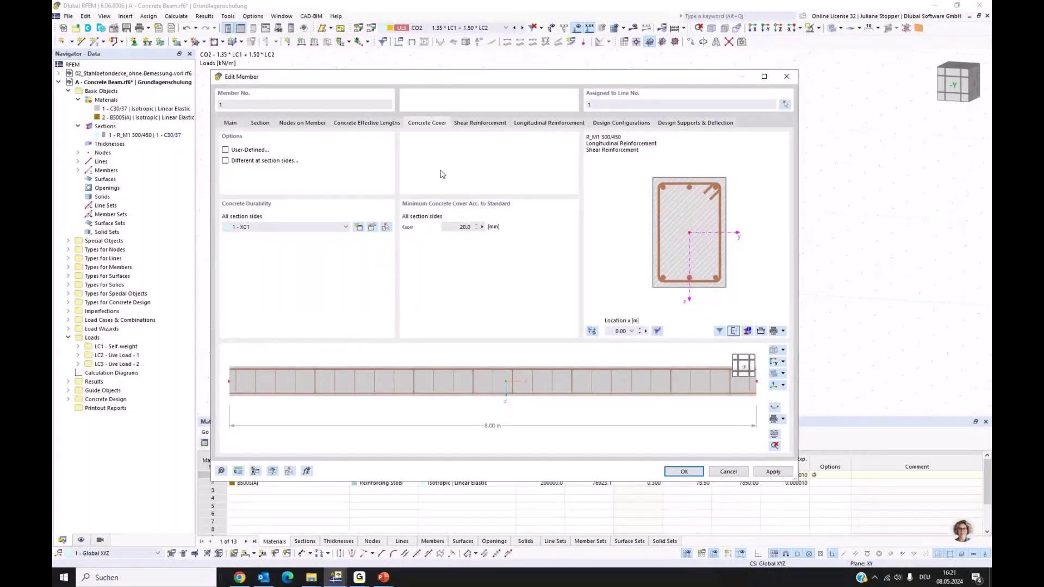
Review the stirrup types and materials for the shear reinforcement, keeping A | Two legged | Closed | Hook 135° and B500S(A).
left_click(489, 124)
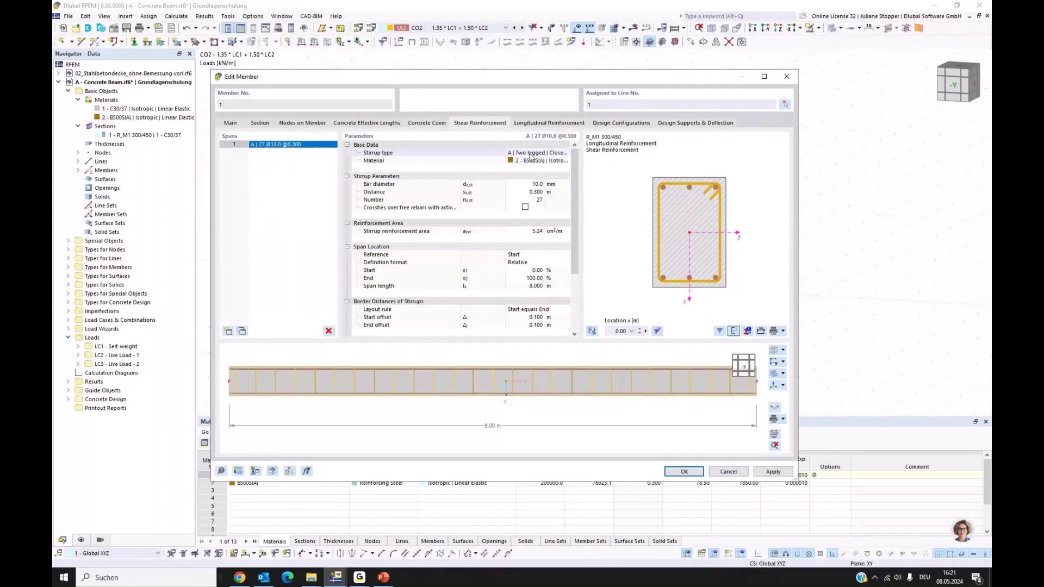
left_click(557, 155)
left_click(565, 153)
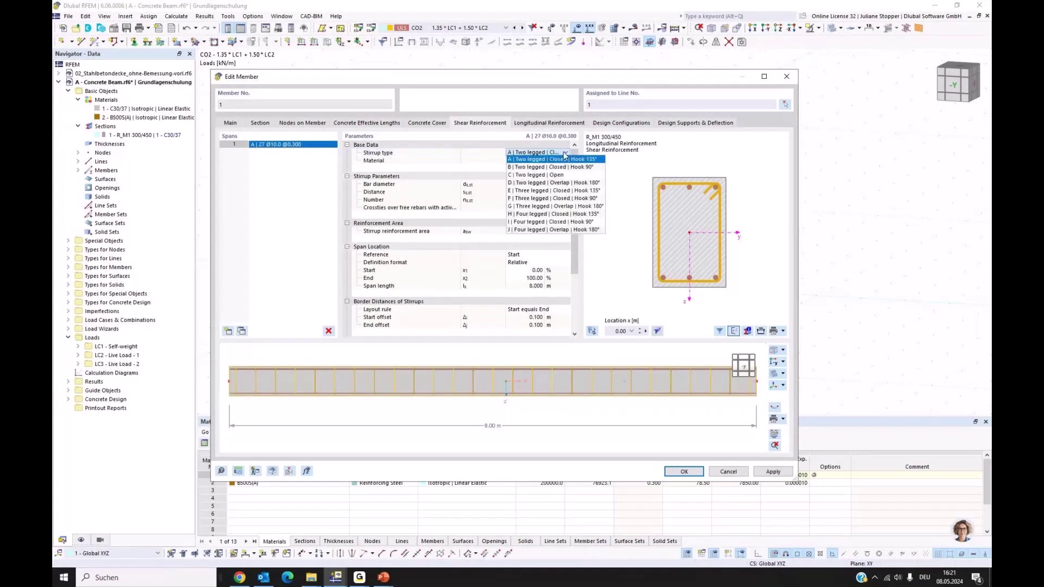
left_click(567, 158)
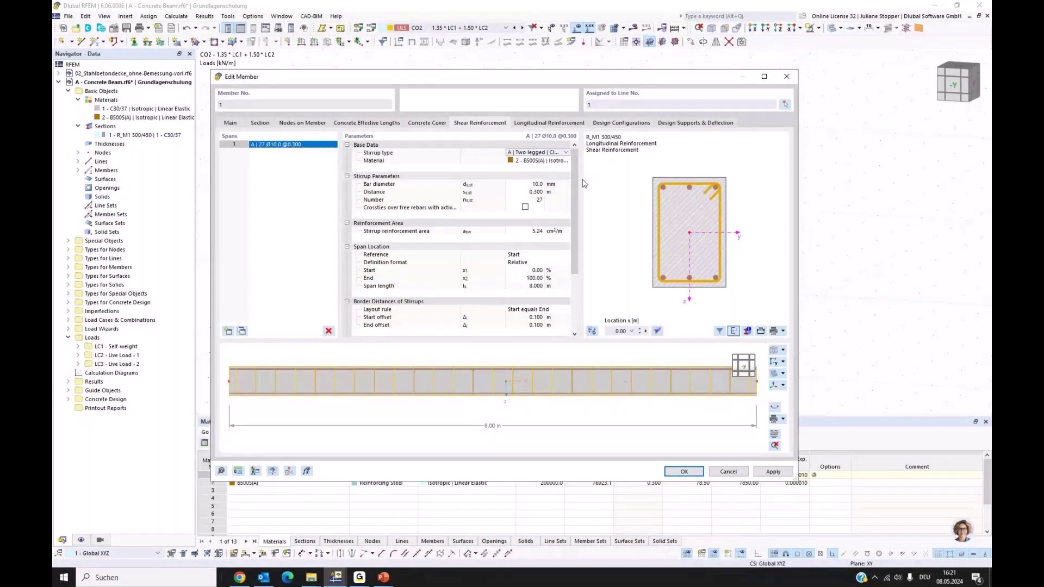
left_click(538, 162)
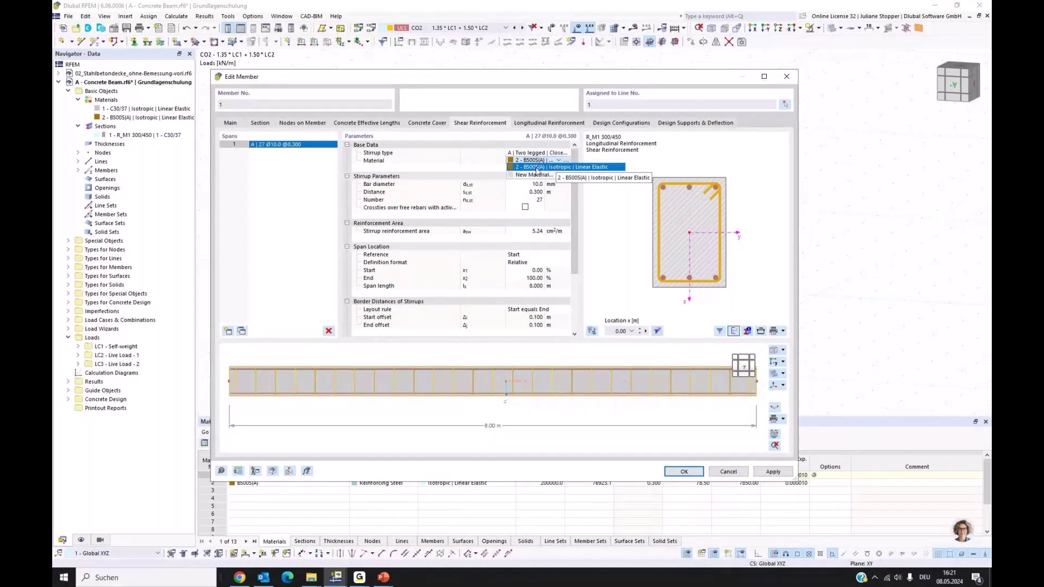
left_click(488, 169)
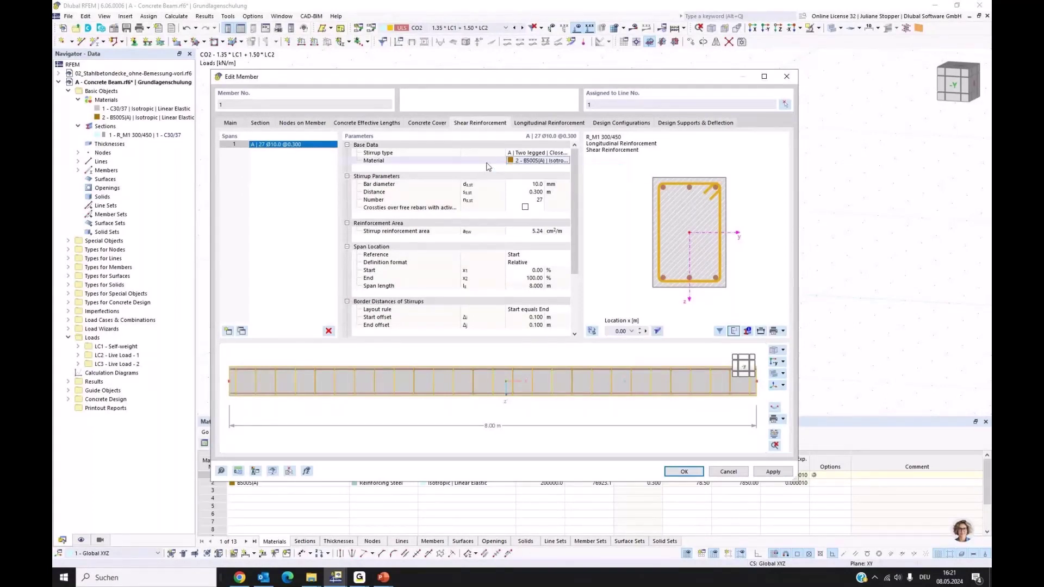
Set the stirrup bar diameter to 8 mm and the stirrup distance to 0.200 m, and apply the shear reinforcement.
left_click(531, 185)
left_click(540, 186)
left_click(564, 186)
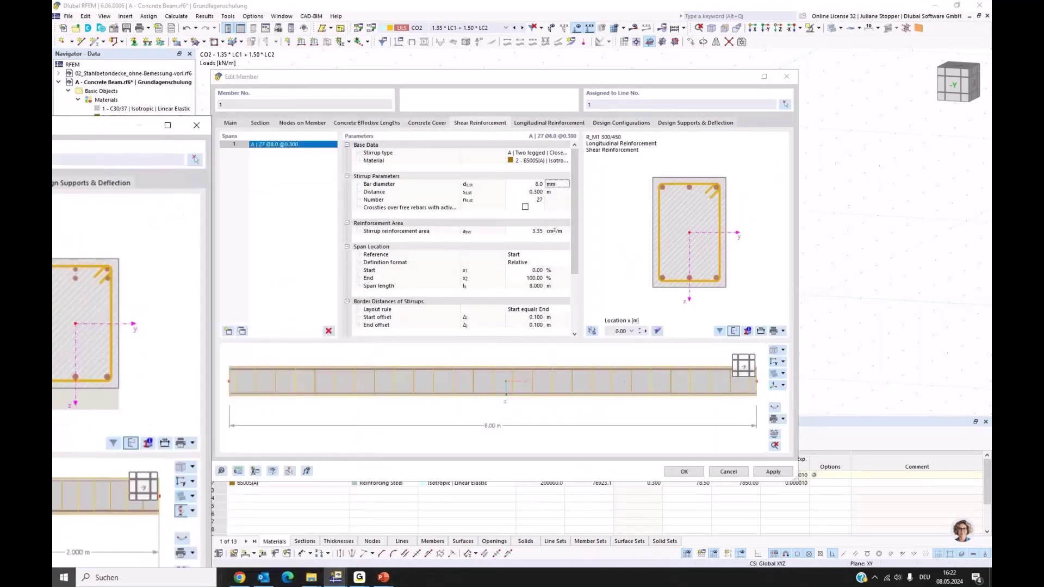
left_click(539, 193)
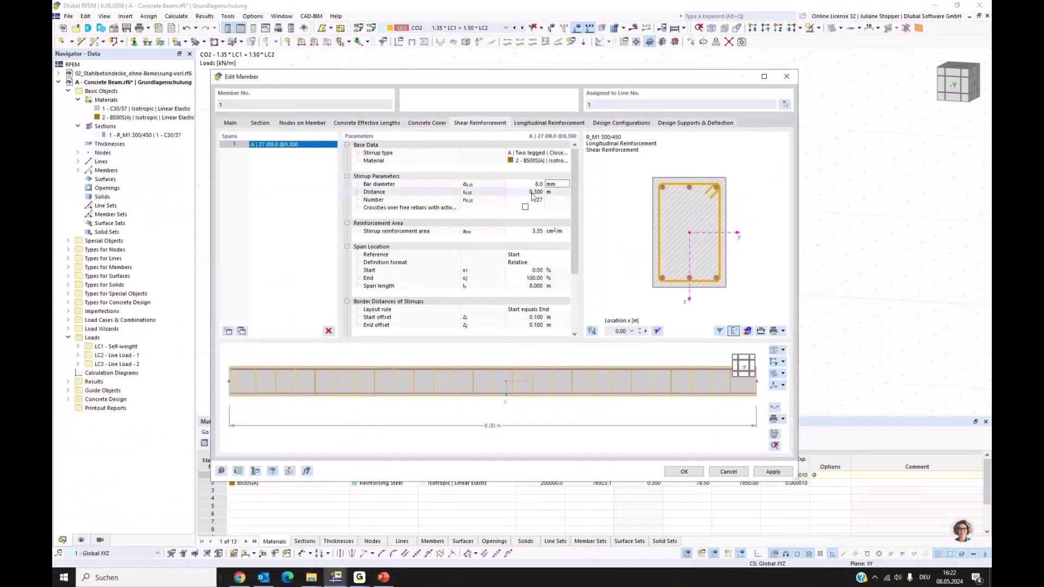
left_click(540, 194)
left_click(540, 194)
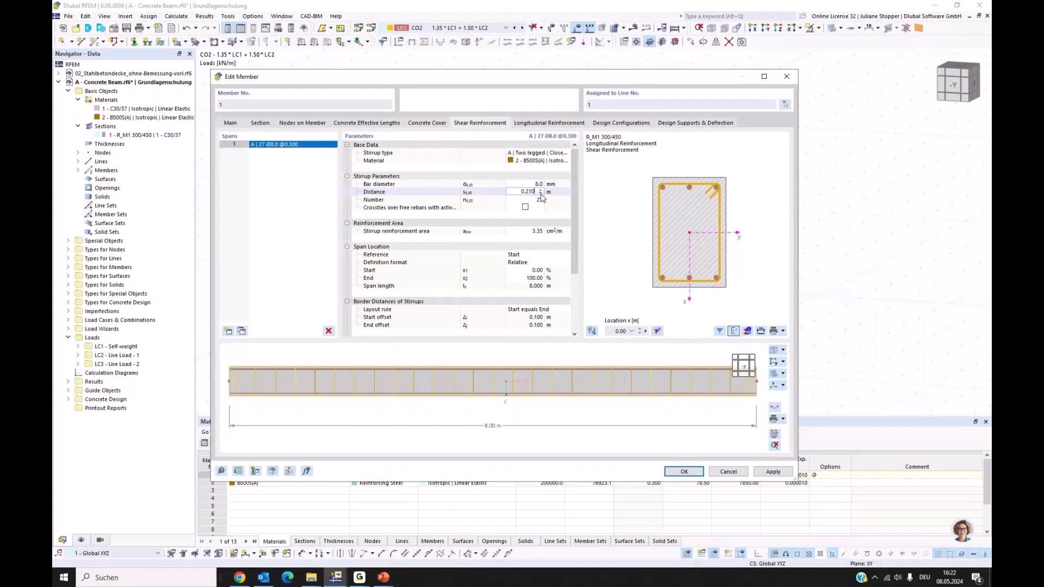
left_click(541, 194)
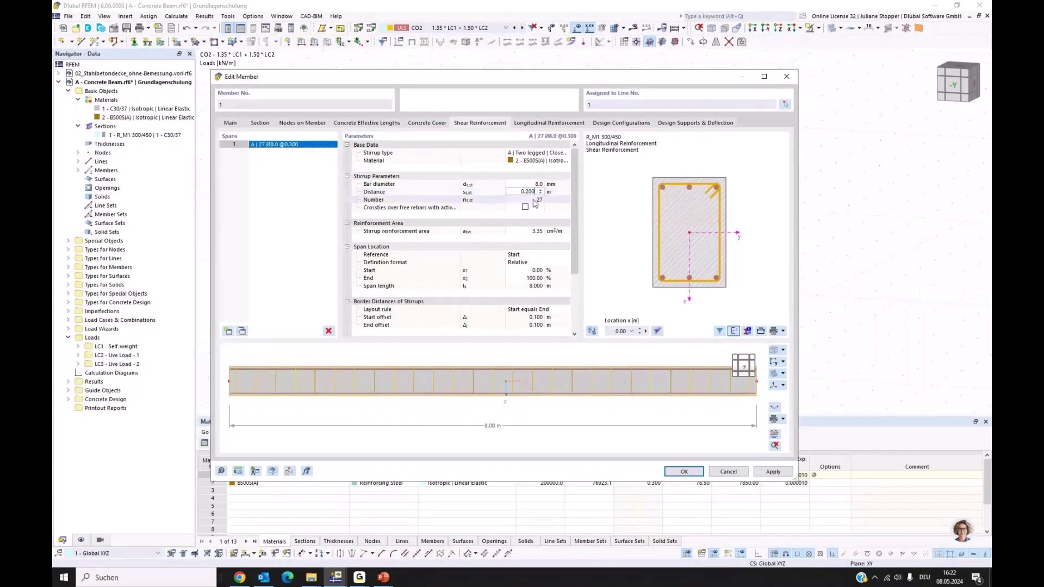
left_click(536, 202)
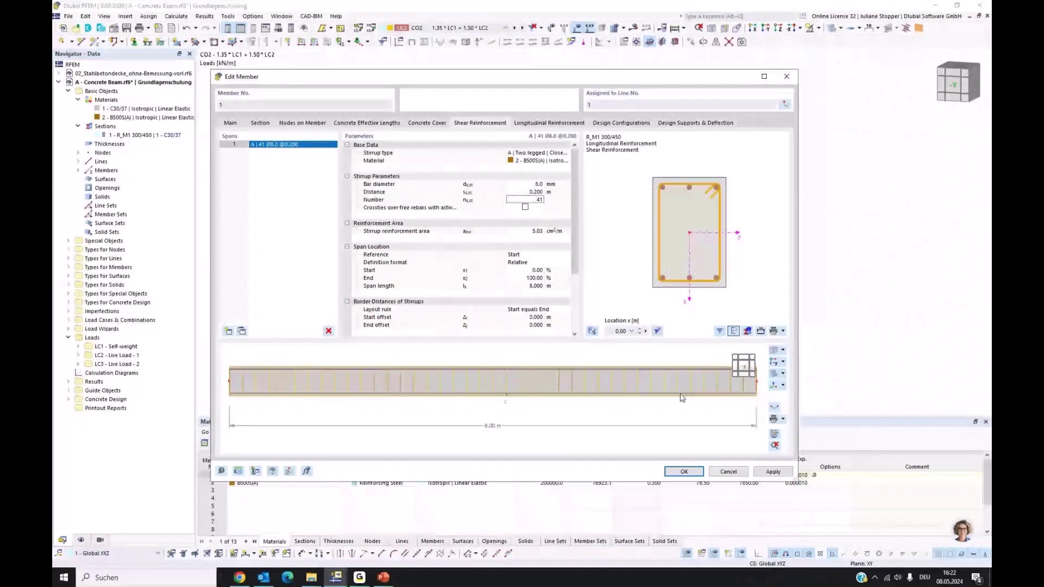
left_click(772, 471)
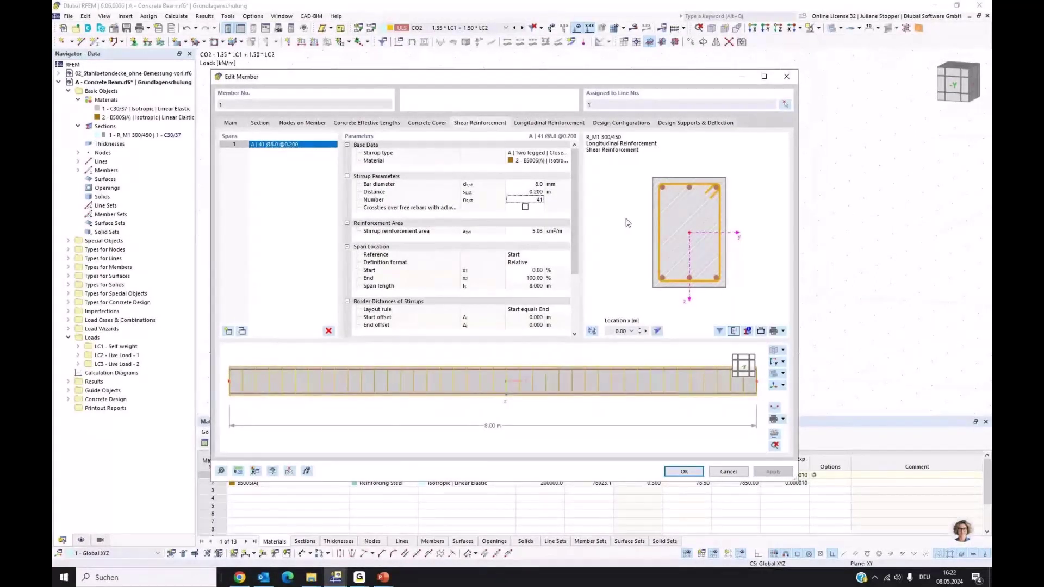
Change the longitudinal reinforcement to the unsymmetrical rebar type and set the top-side bar diameter to 14 mm.
left_click(551, 123)
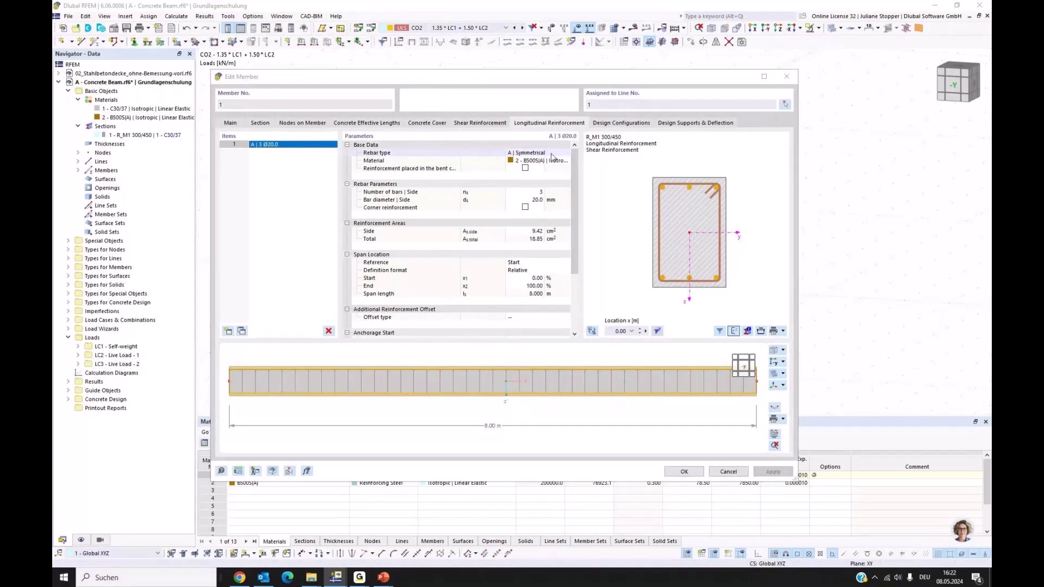
left_click(560, 155)
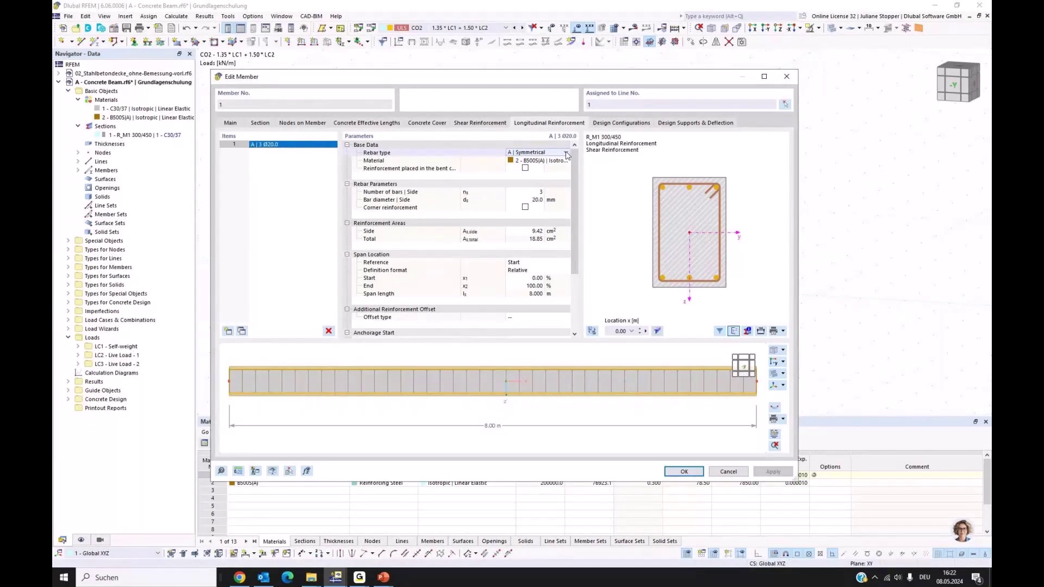
left_click(566, 154)
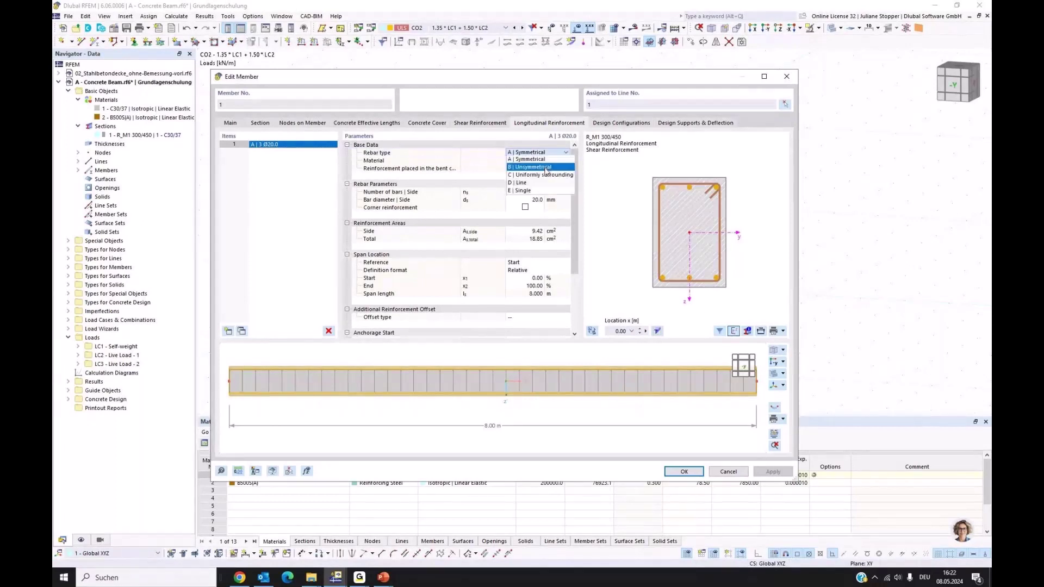
left_click(547, 172)
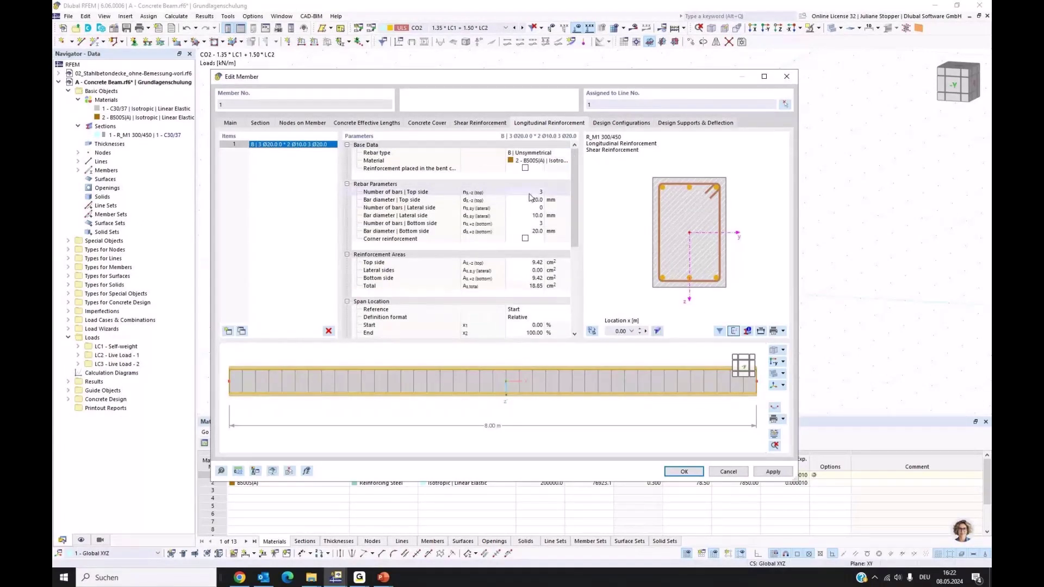
left_click(531, 200)
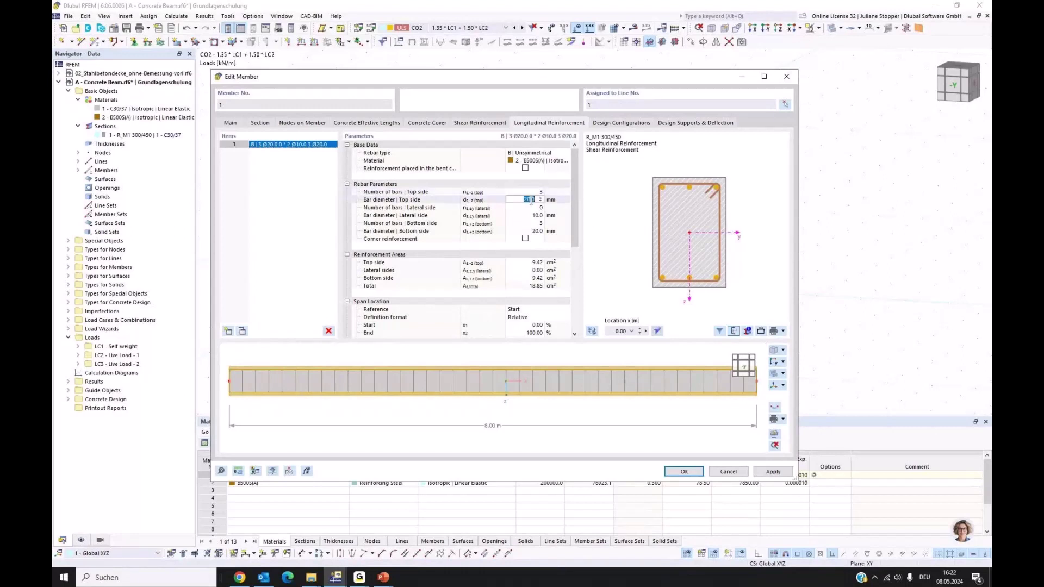
type("14")
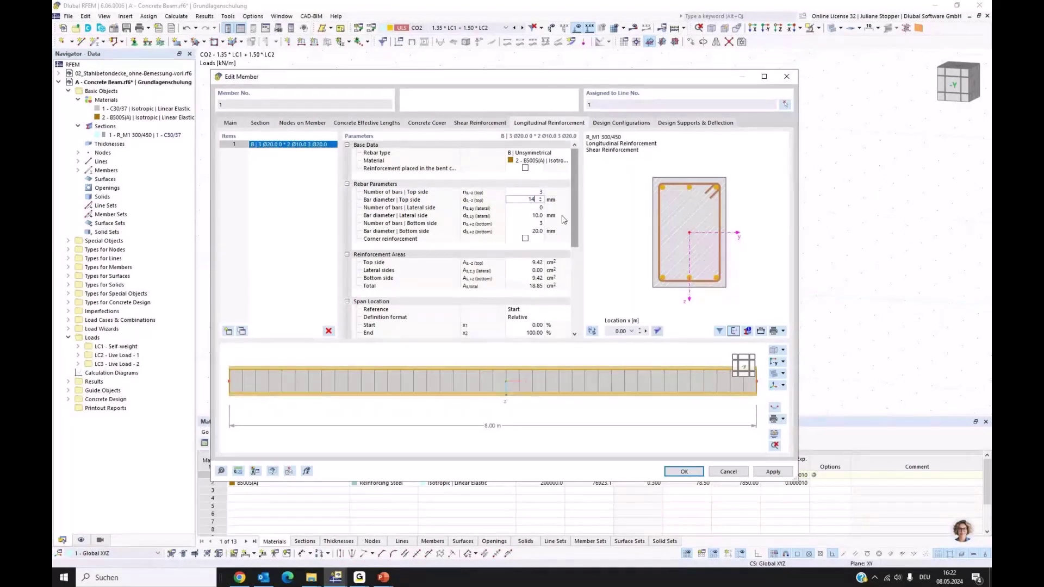
key("Return")
Try one lateral-side bar in the longitudinal reinforcement, and set the number of lateral bars back to 0.
left_click(544, 229)
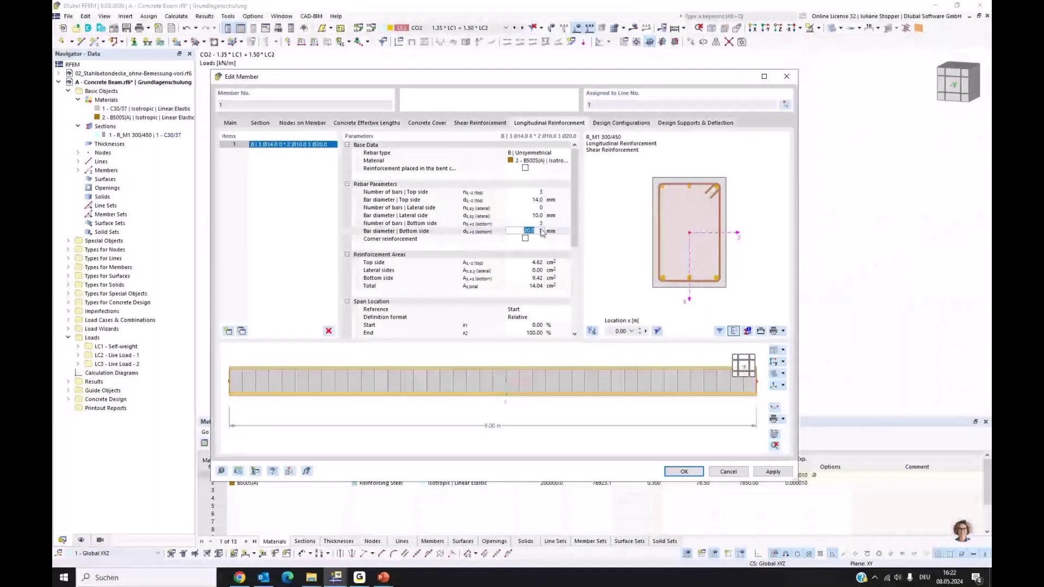
left_click(540, 208)
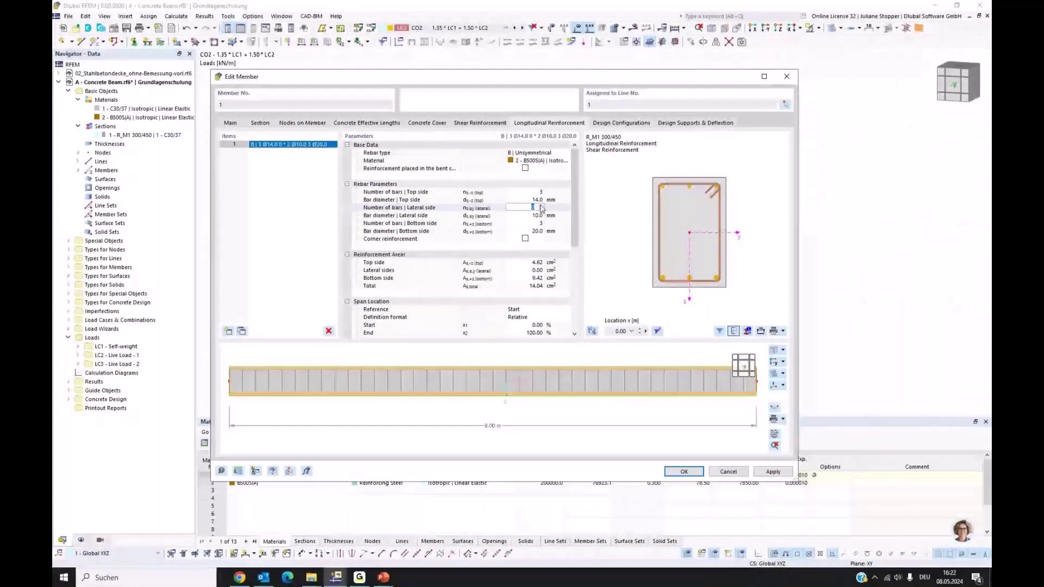
type("1")
left_click(538, 216)
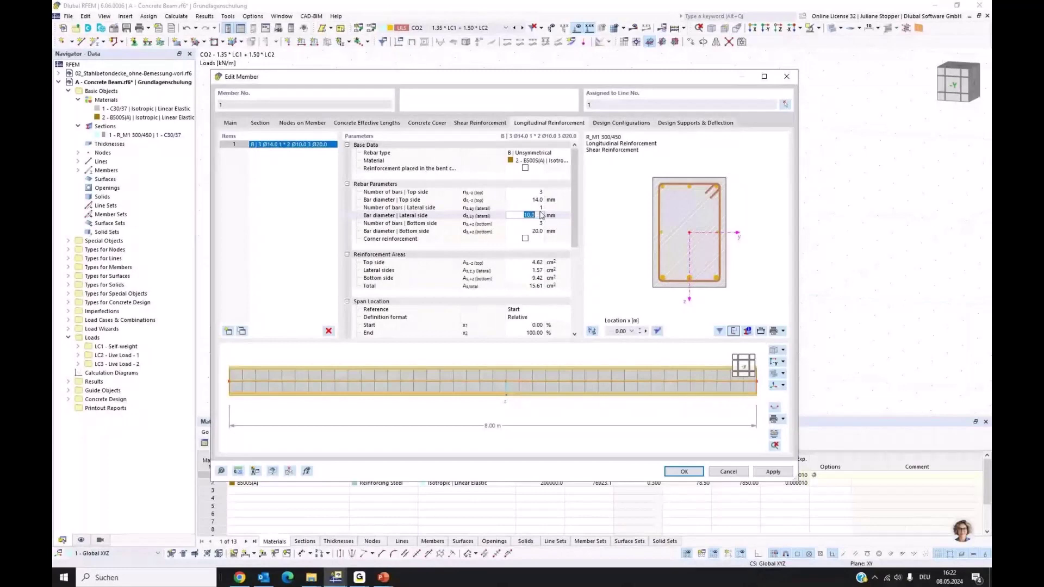
left_click(540, 211)
type("0")
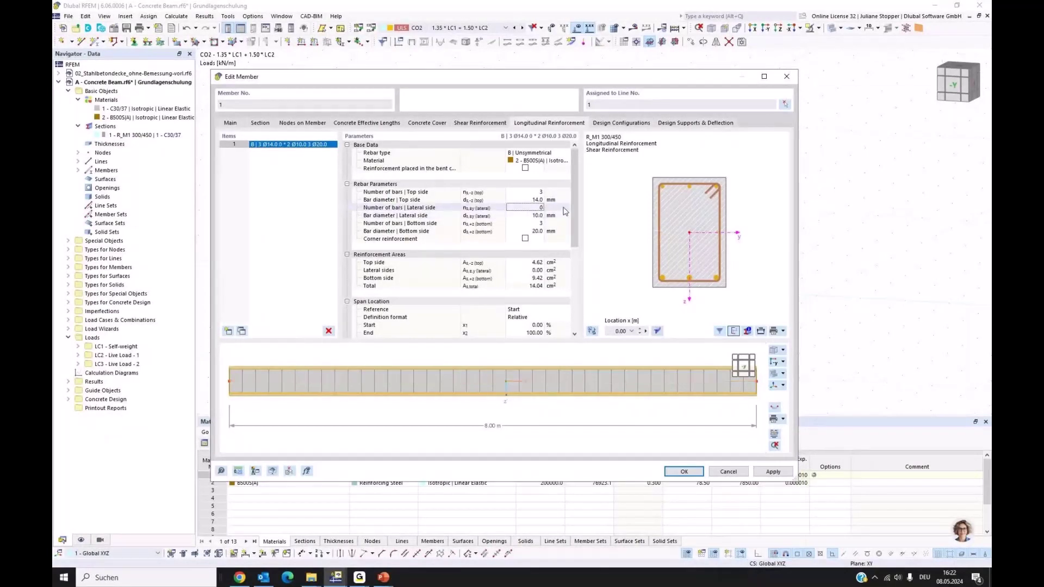
key("Return")
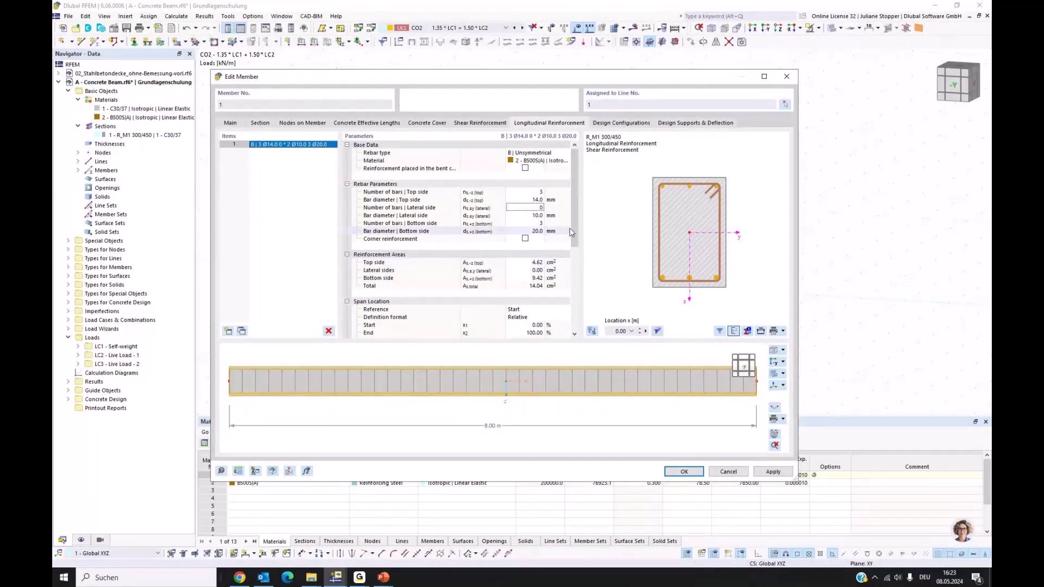
mouse_move(575, 227)
left_mouse_down()
mouse_move(576, 270)
mouse_move(576, 247)
left_mouse_up()
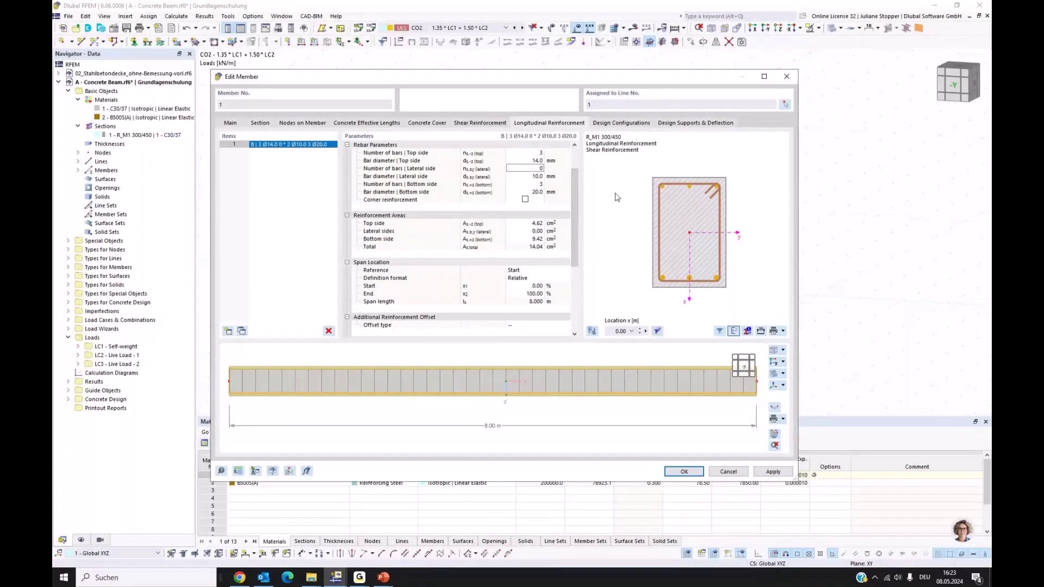
Deactivate the design of shear joint in the default ultimate configuration, and review the default serviceability configuration.
left_click(610, 124)
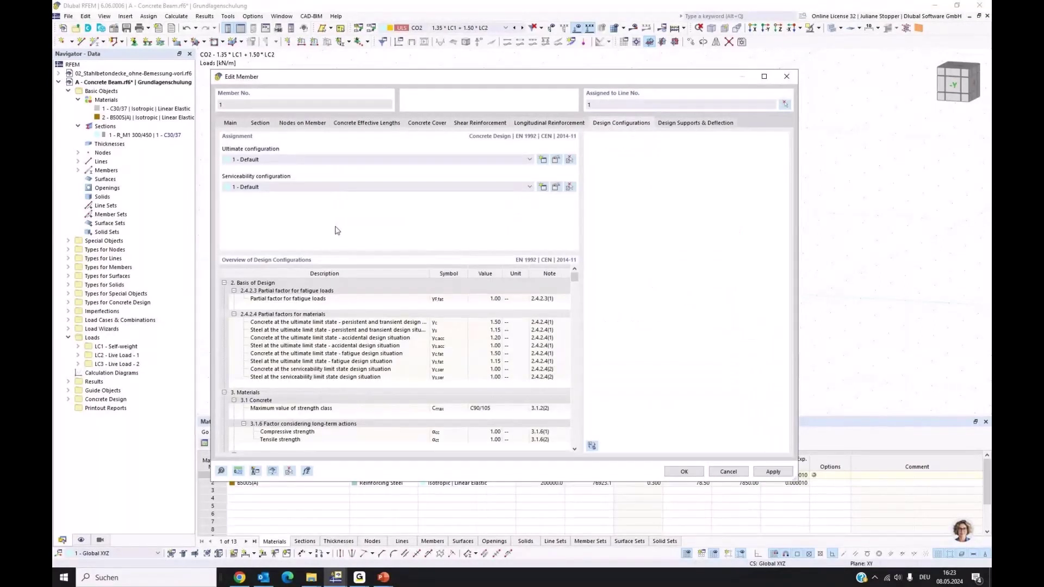
left_click(556, 161)
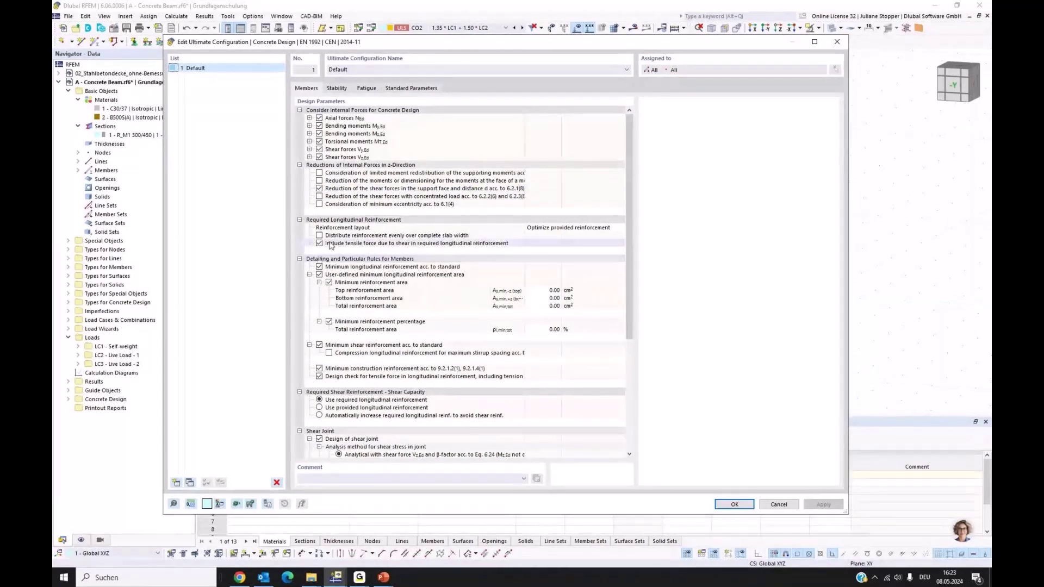
scroll(331, 246, "down", 1)
scroll(331, 246, "down", 1)
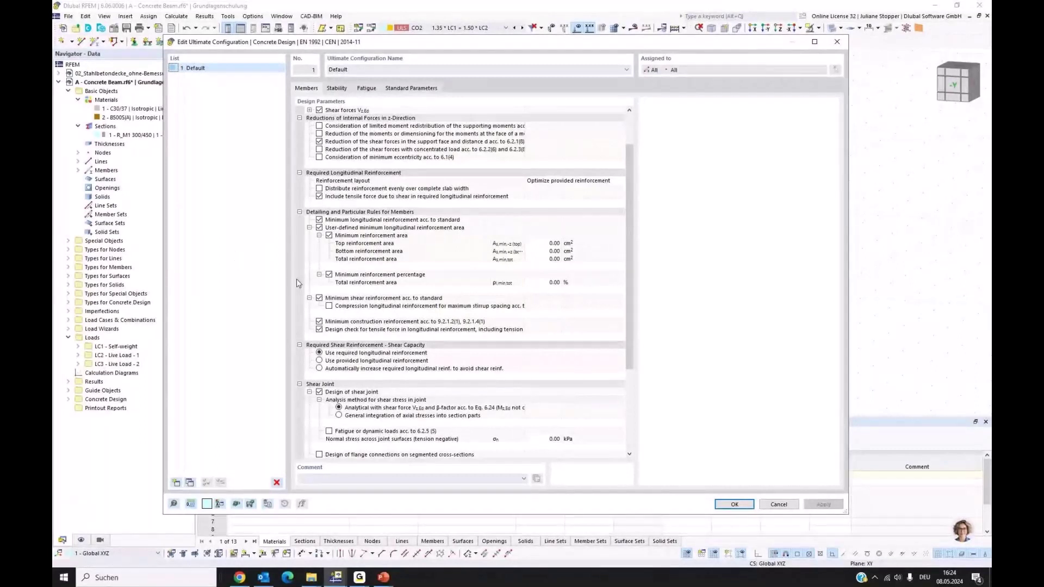
scroll(297, 283, "down", 1)
left_click(320, 369)
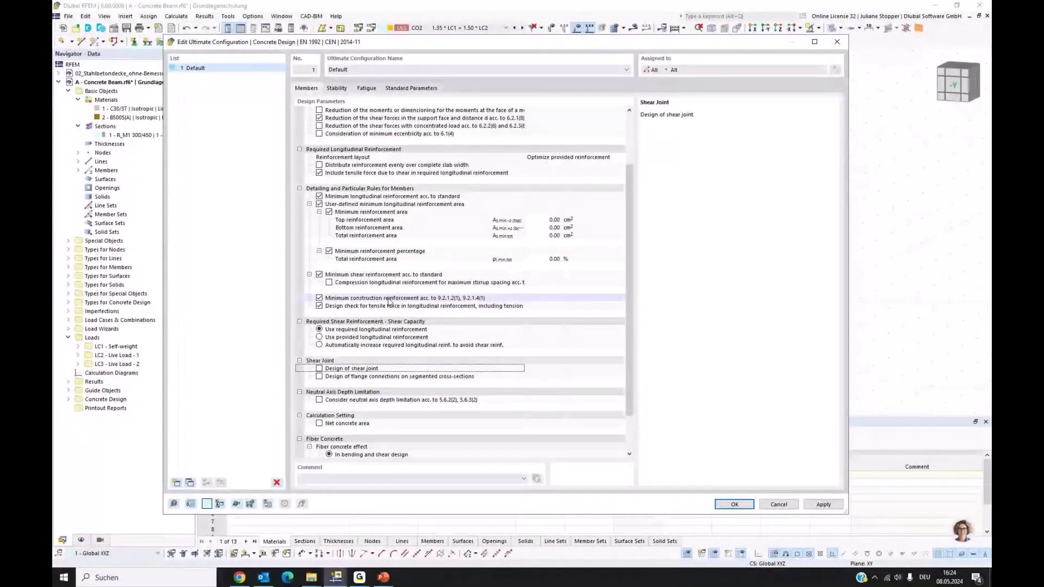
scroll(389, 303, "up", 3)
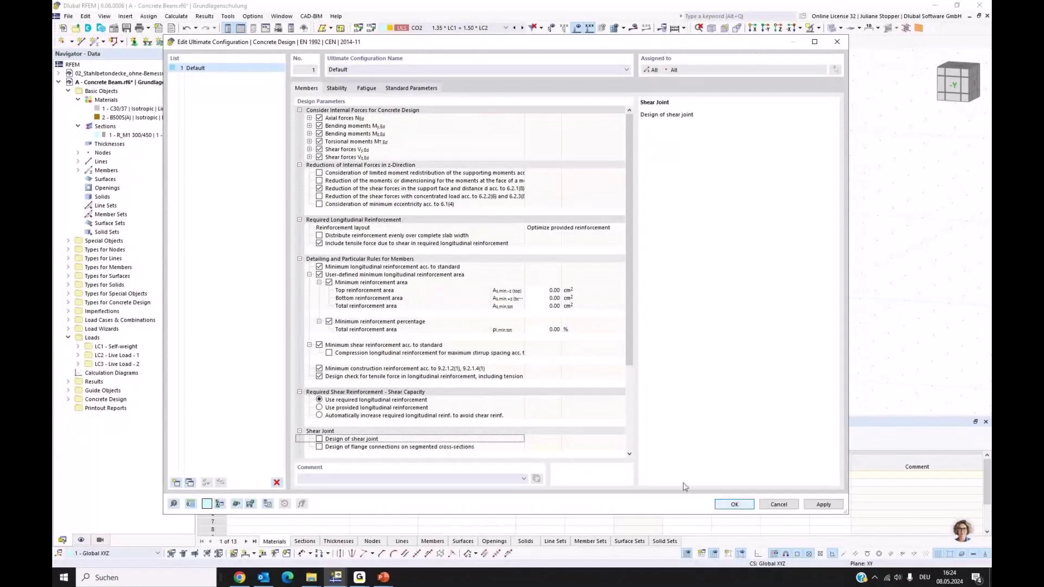
left_click(737, 505)
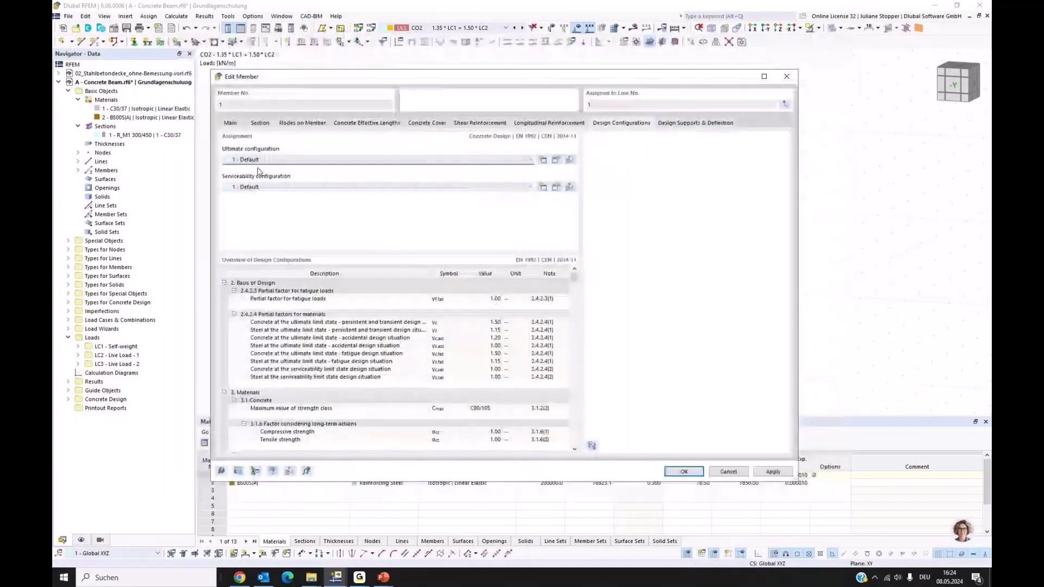
left_click(557, 188)
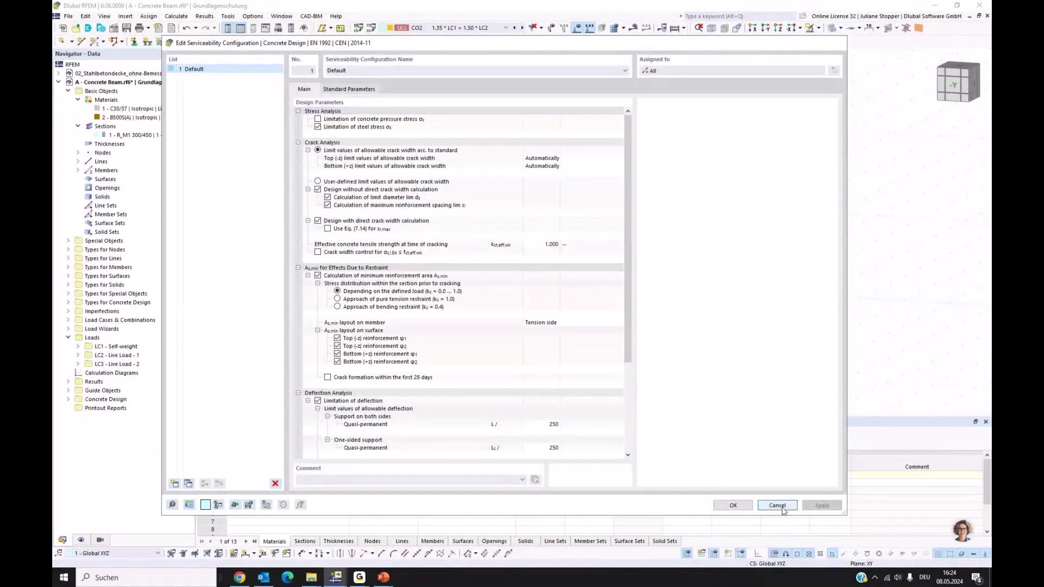
left_click(733, 505)
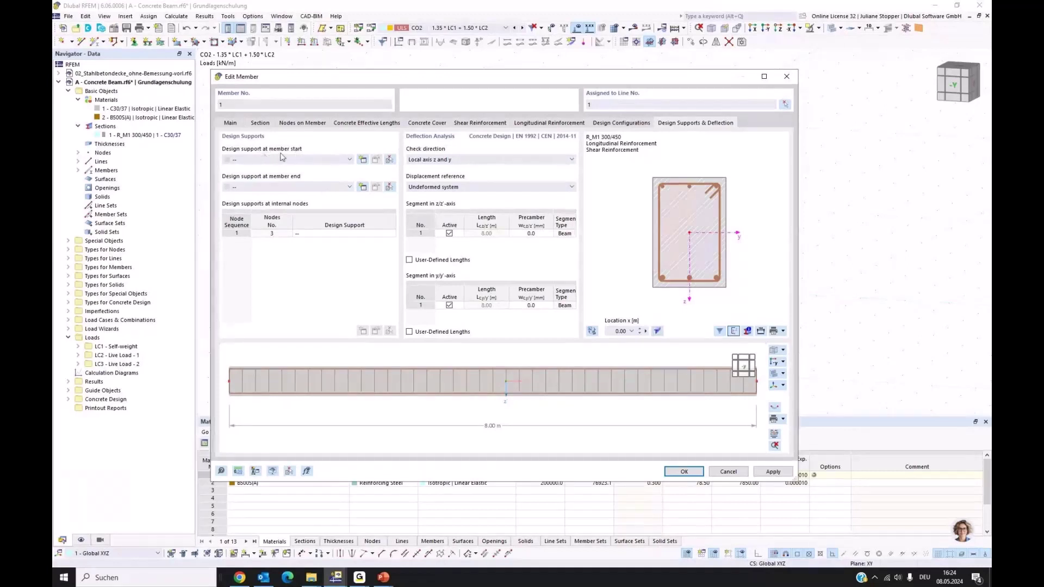
Create a concrete design support for the member start as a monolithic end support, inactive for deflection design in the y-axis, and apply it.
left_click(361, 161)
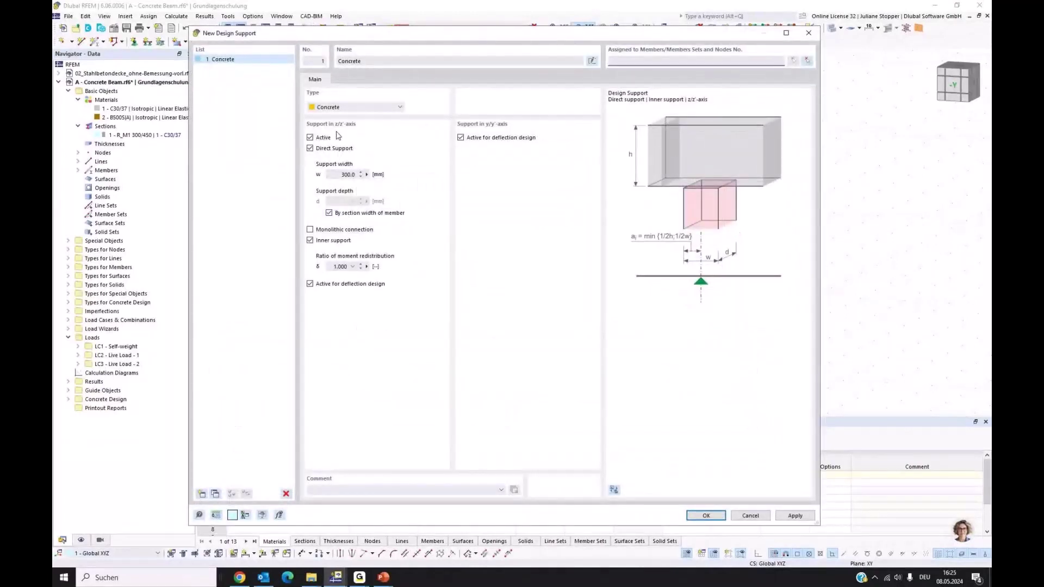
left_click(310, 241)
left_click(310, 229)
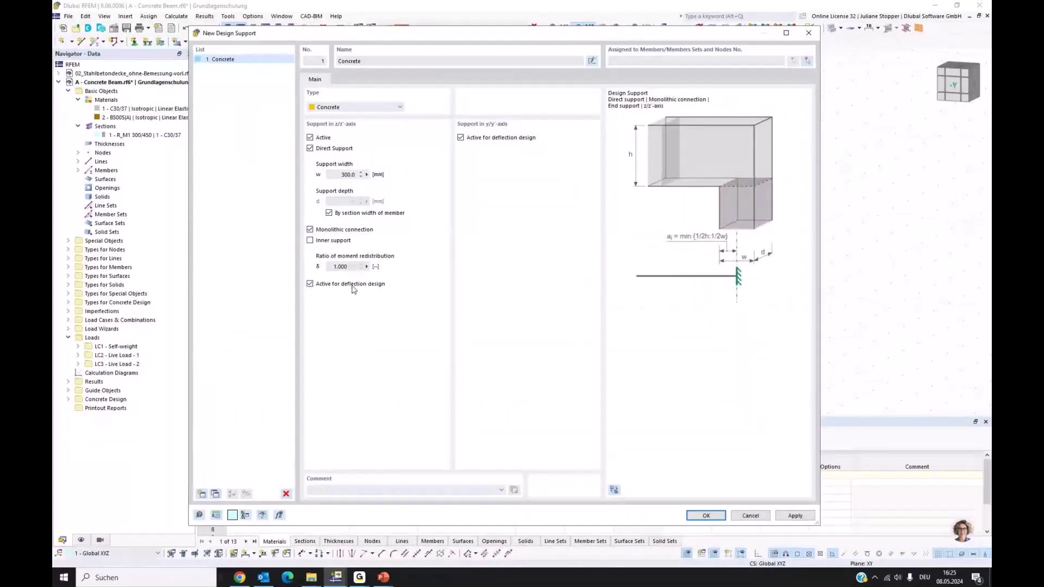
left_click(461, 138)
left_click(795, 515)
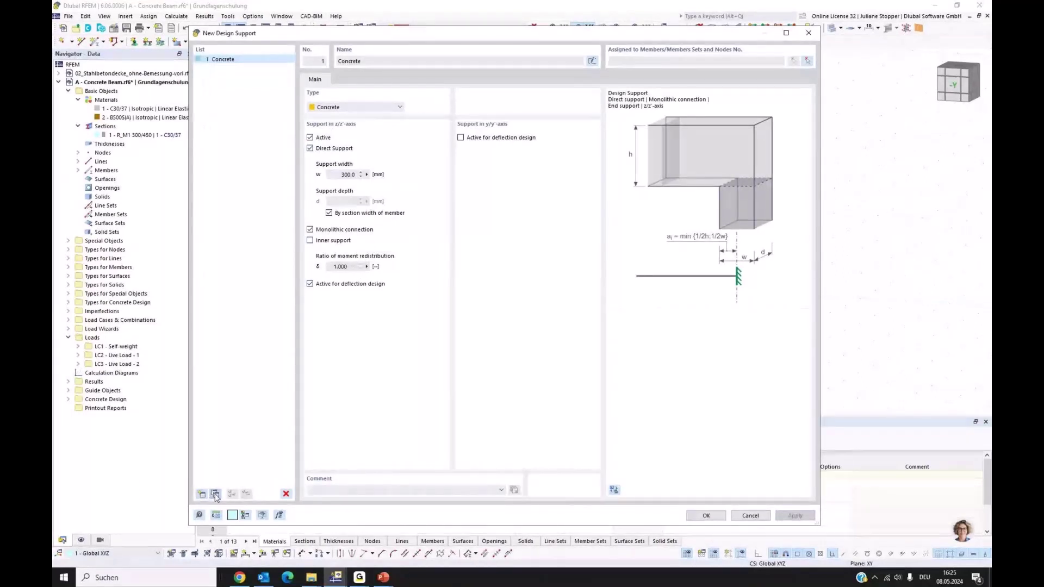
Copy the design support and make the copy an inner support without monolithic connection.
left_click(216, 495)
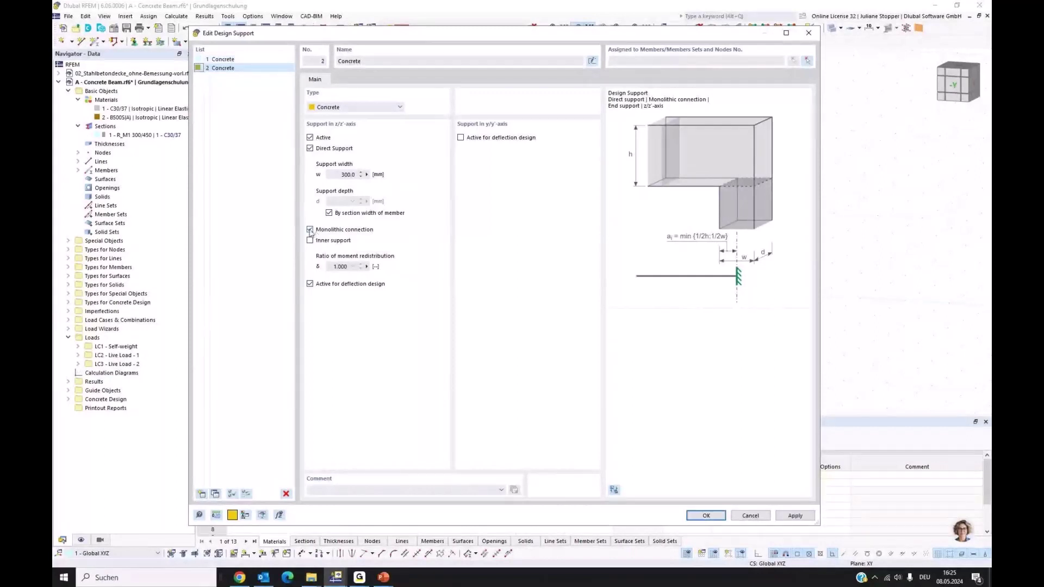
left_click(310, 240)
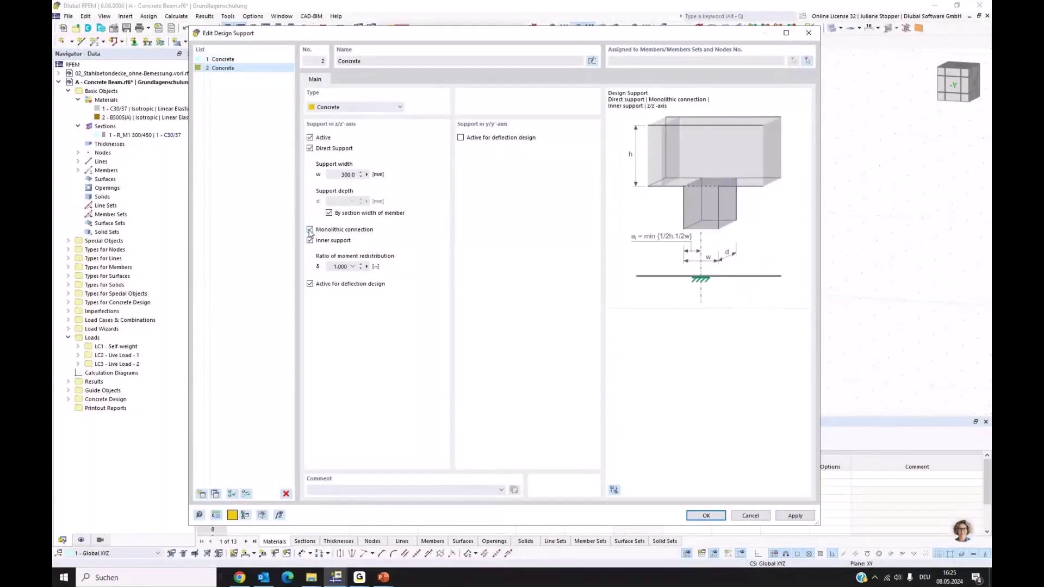
left_click(310, 230)
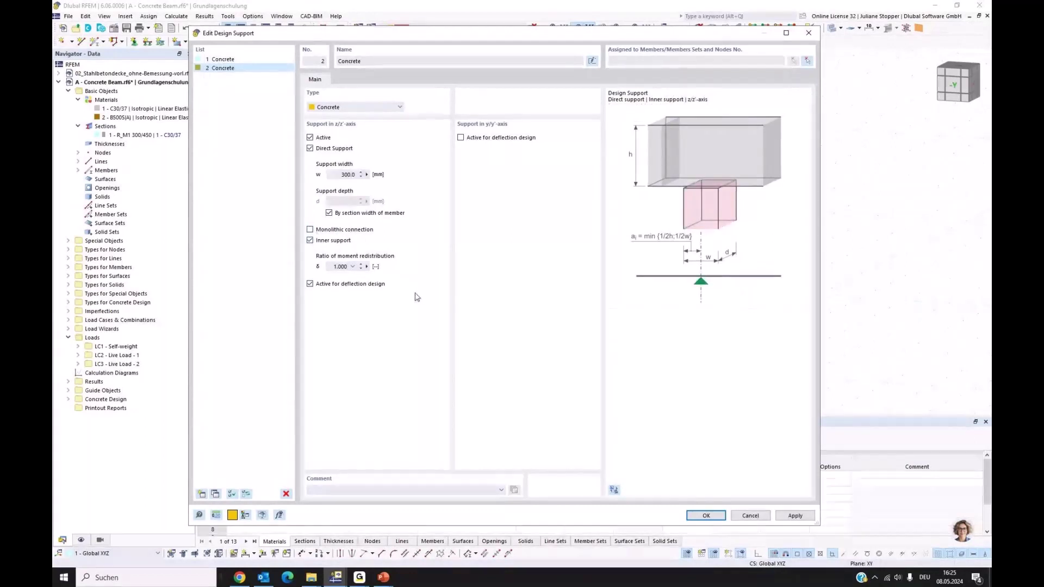
left_click(706, 515)
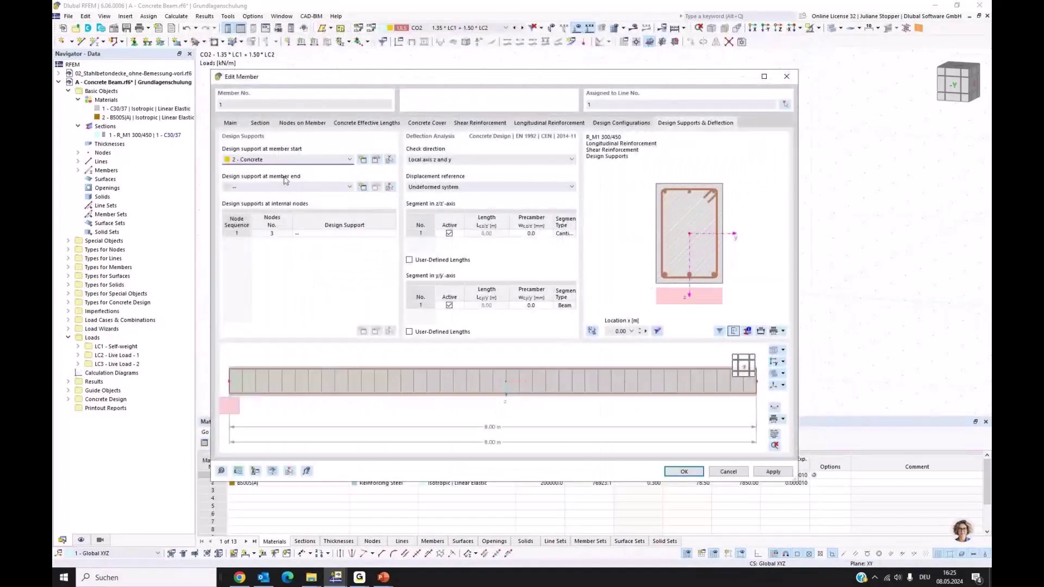
Assign design support 1 - Concrete to the member start.
left_click(288, 161)
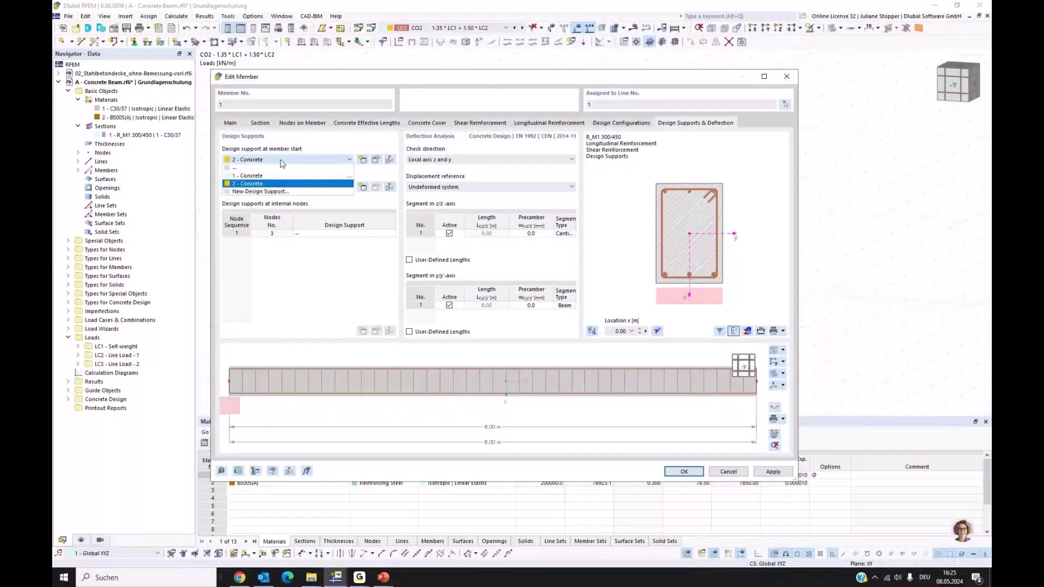
left_click(283, 163)
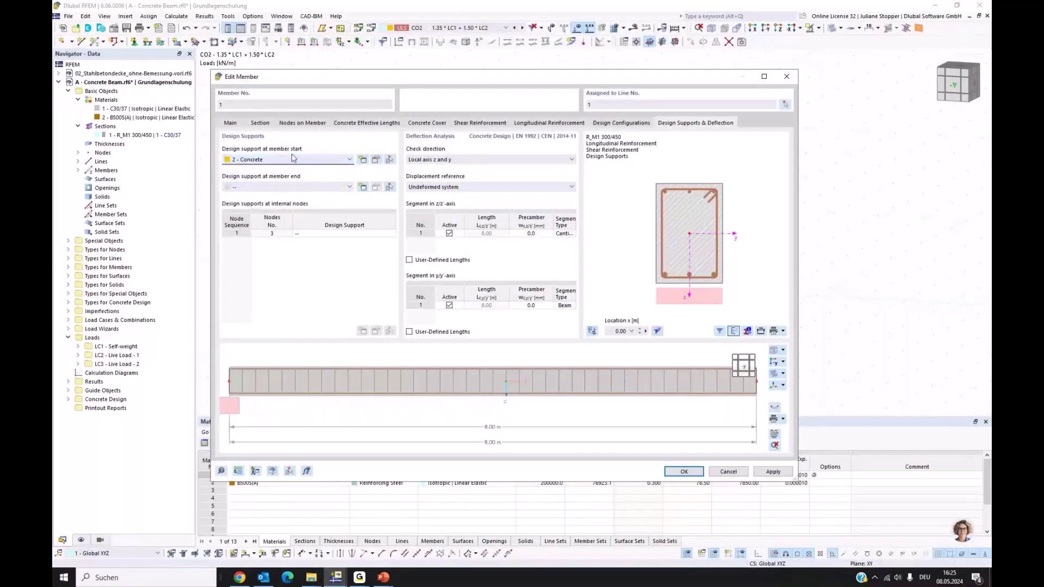
scroll(281, 166, "up", 1)
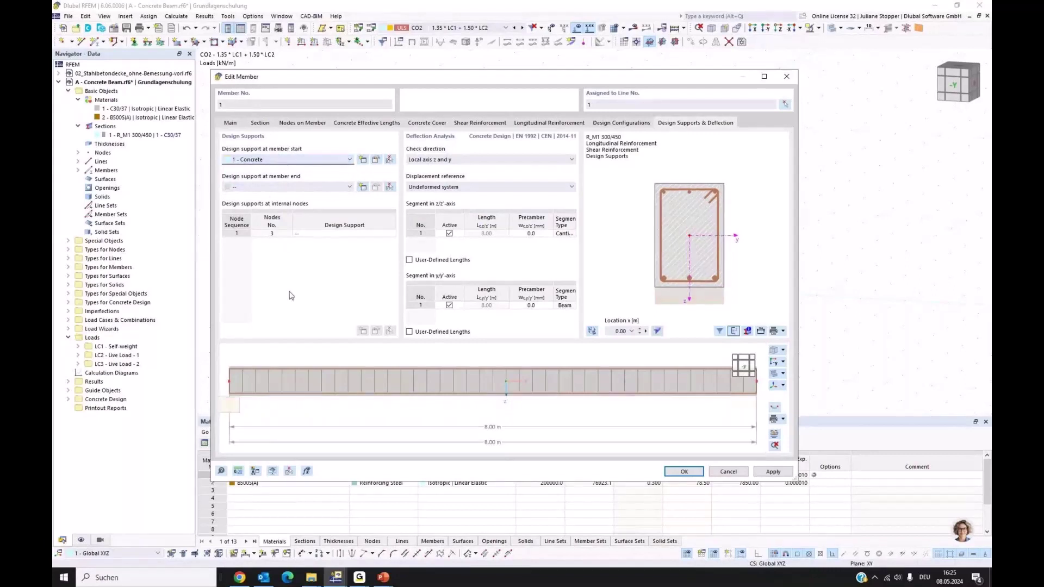
Assign design support 2 - Concrete to the internal node 3.
left_click(254, 242)
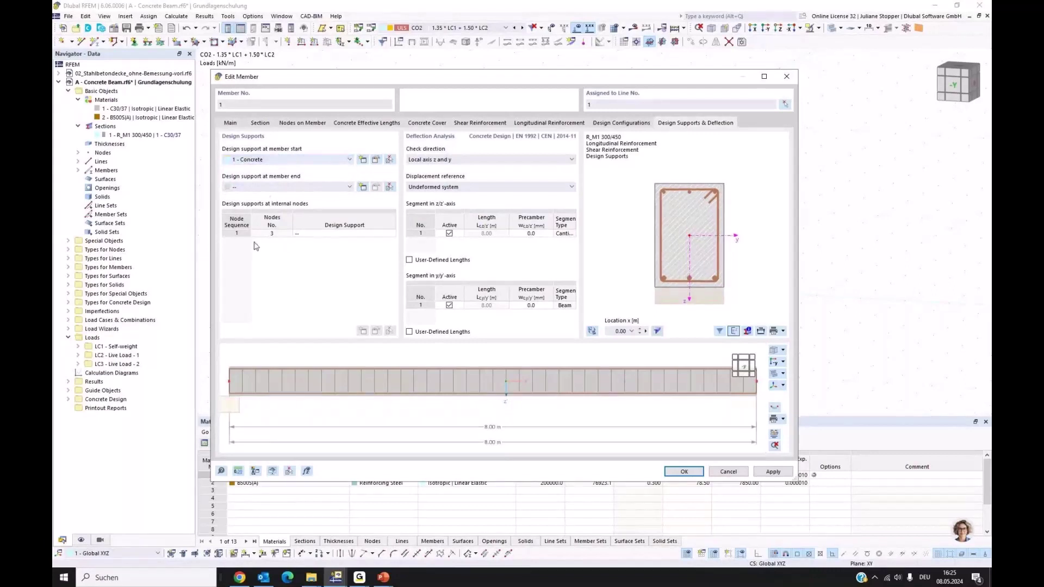
left_click(328, 233)
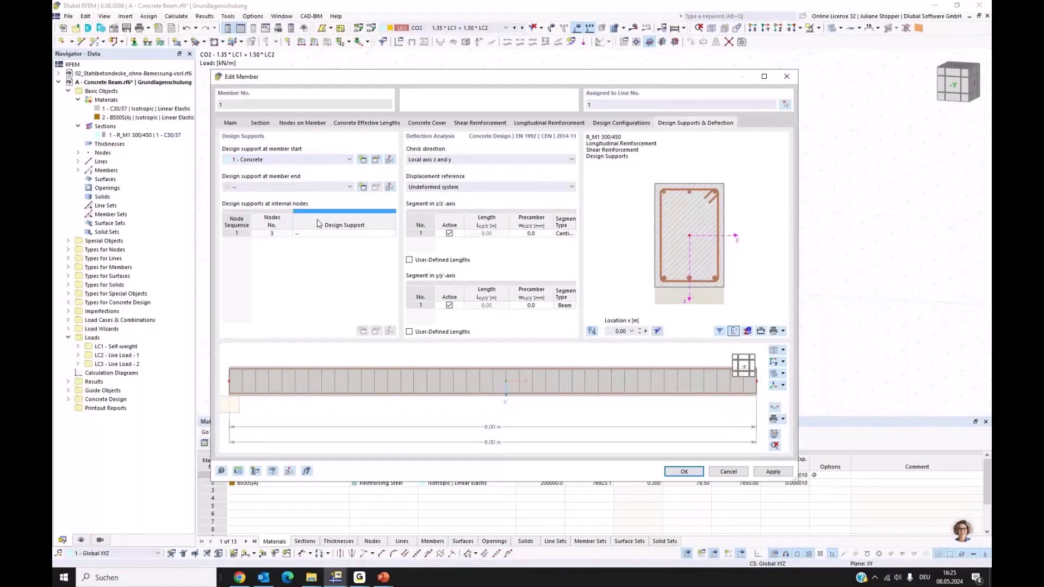
left_click(394, 234)
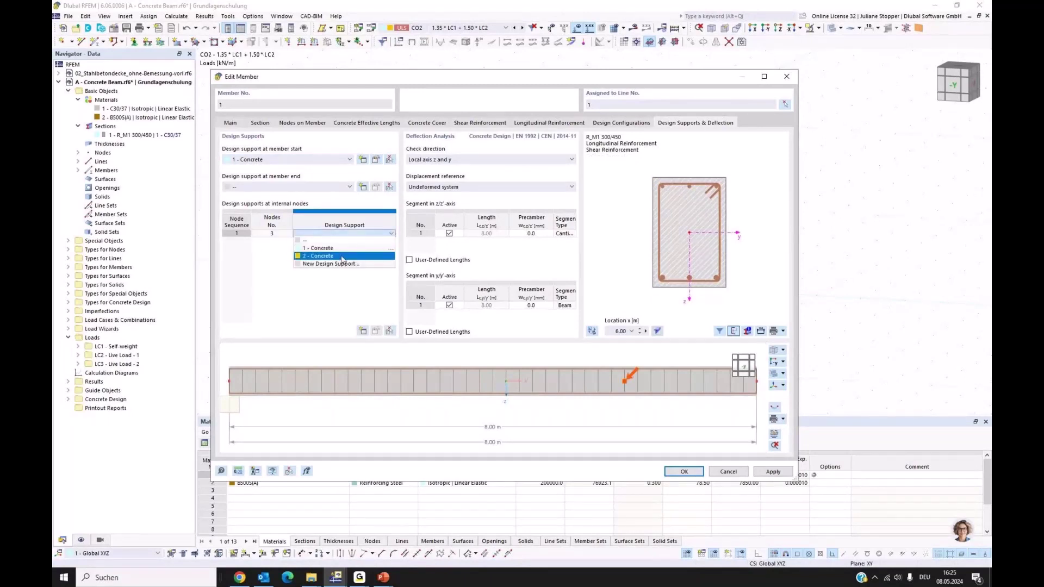
left_click(341, 256)
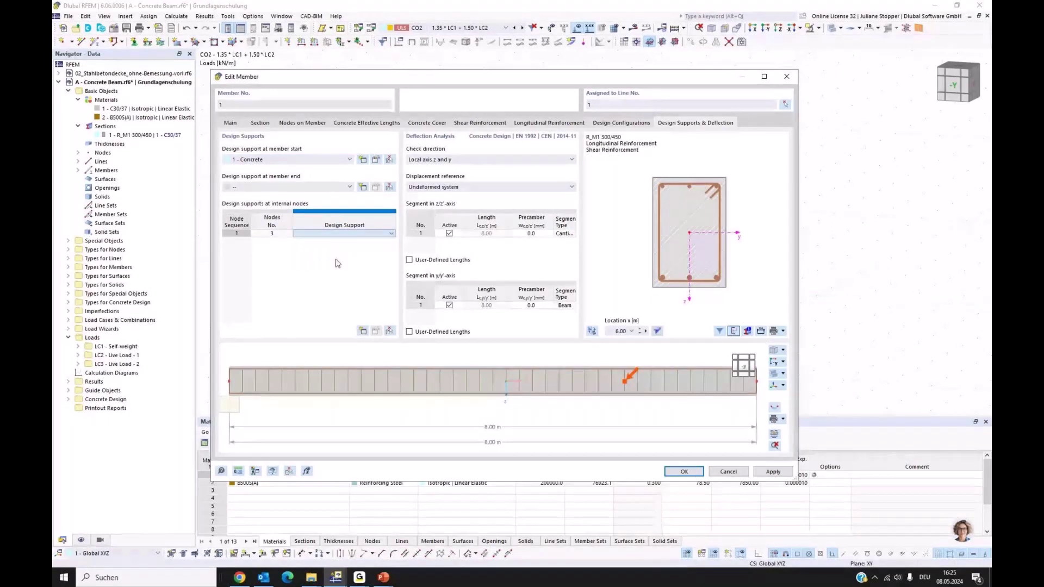
left_click(308, 278)
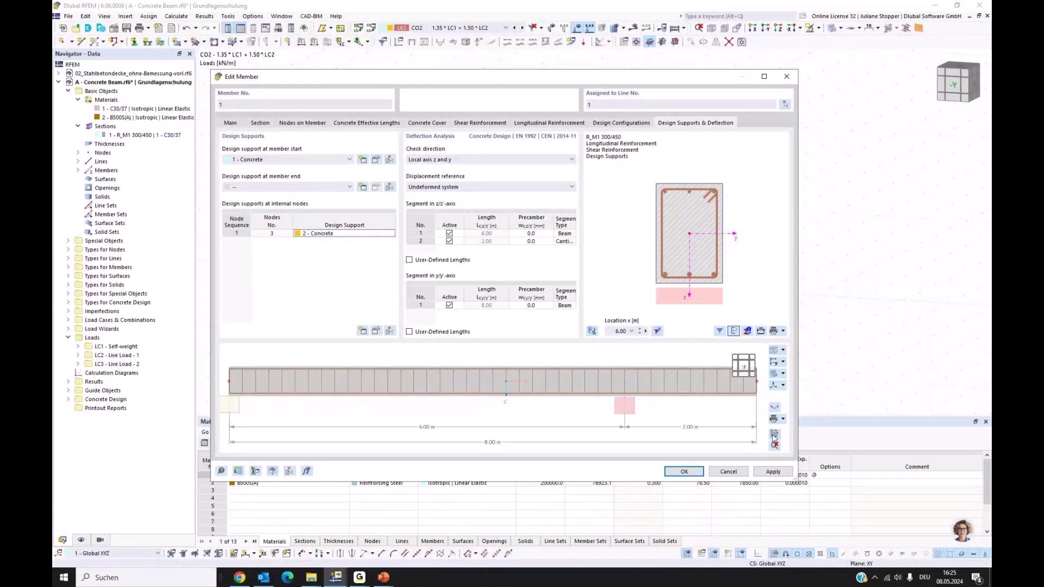
Recheck the member's reinforcement definitions, examine the reinforcement layout drawing and its print options, and close the drawing.
left_click(549, 123)
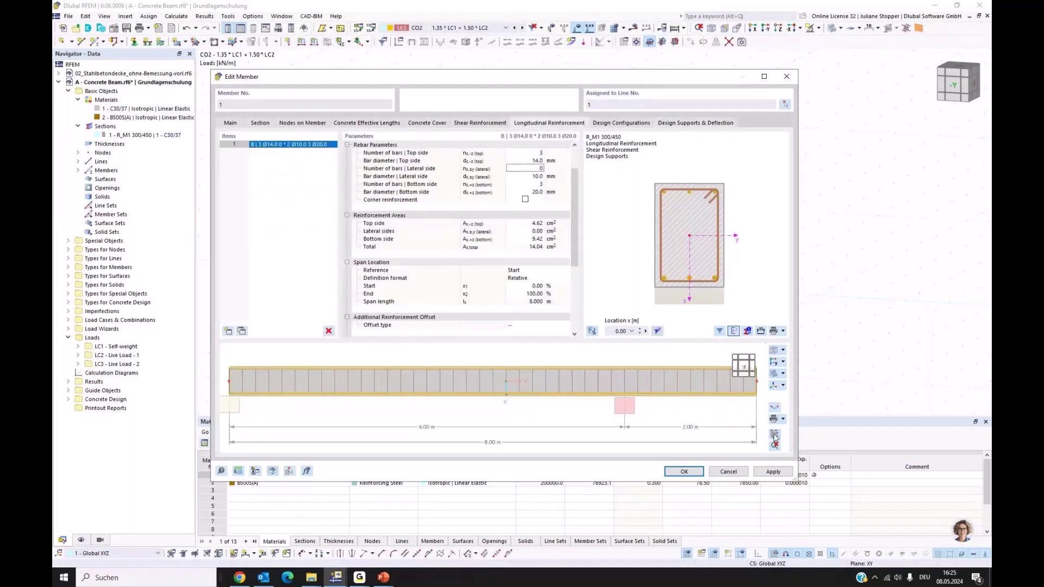
left_click(621, 123)
left_click(695, 123)
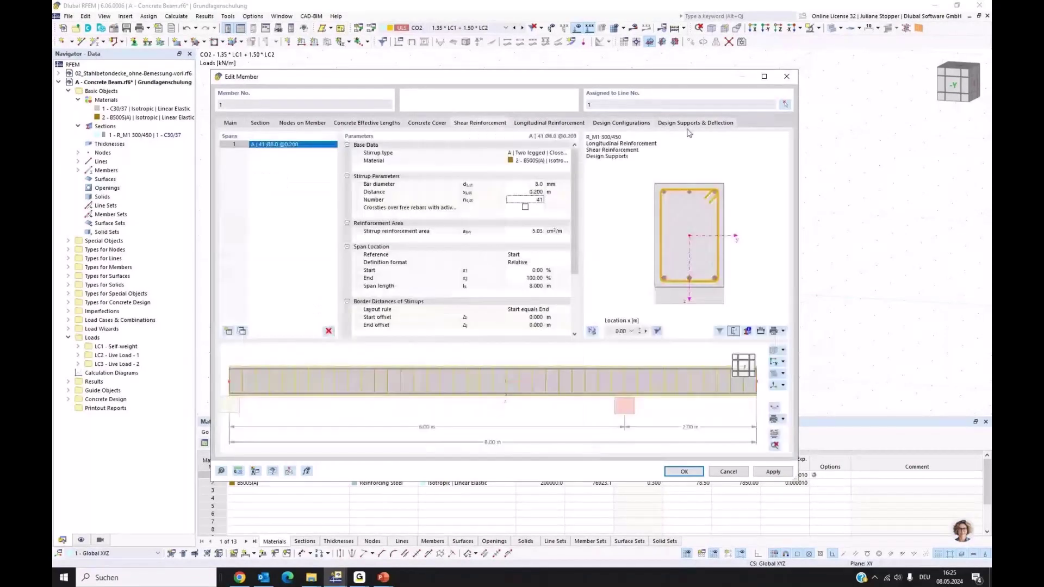
left_click(775, 446)
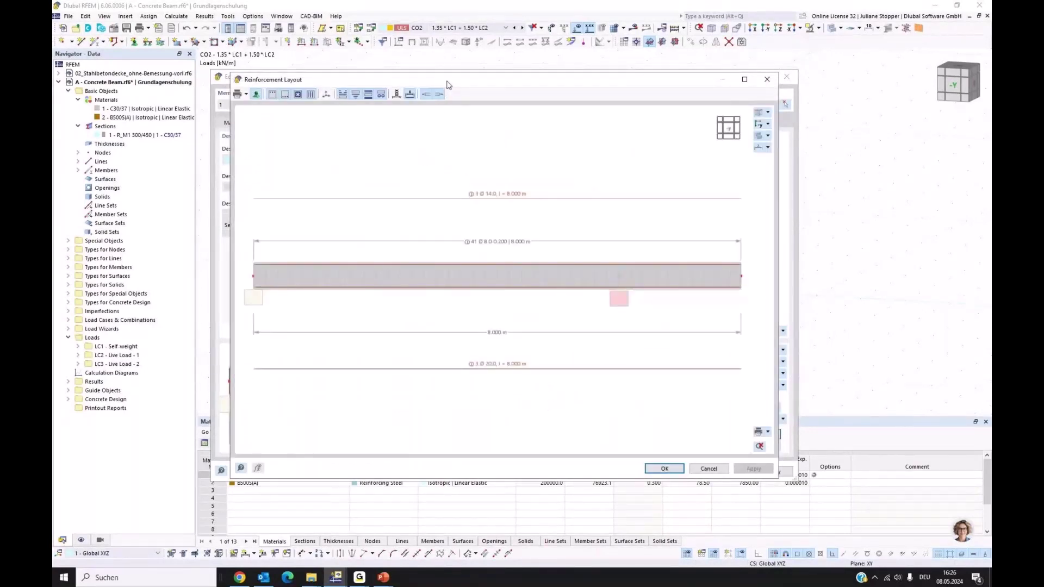
left_click_drag(449, 86, 462, 66)
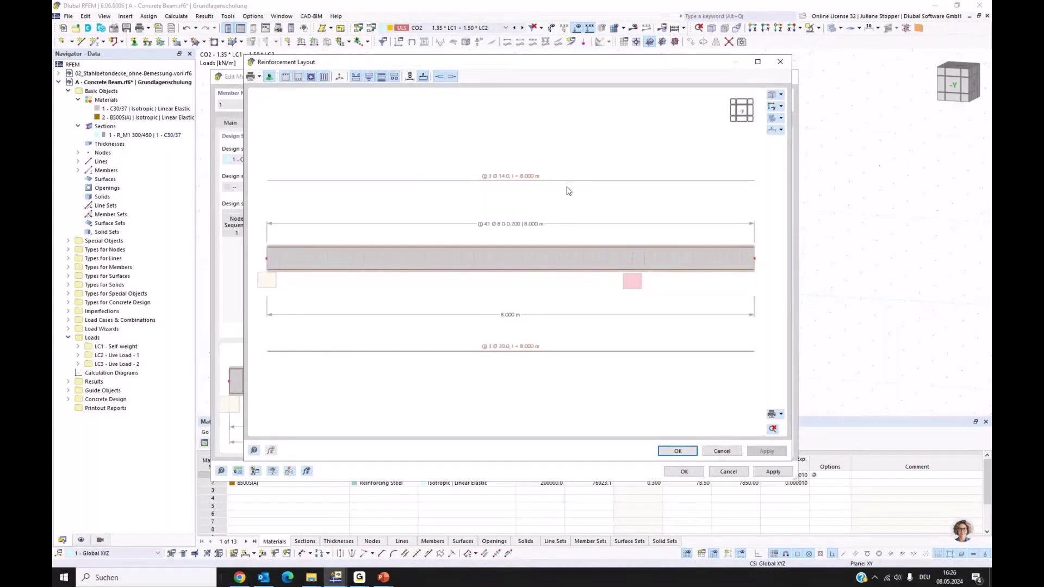
left_click(781, 414)
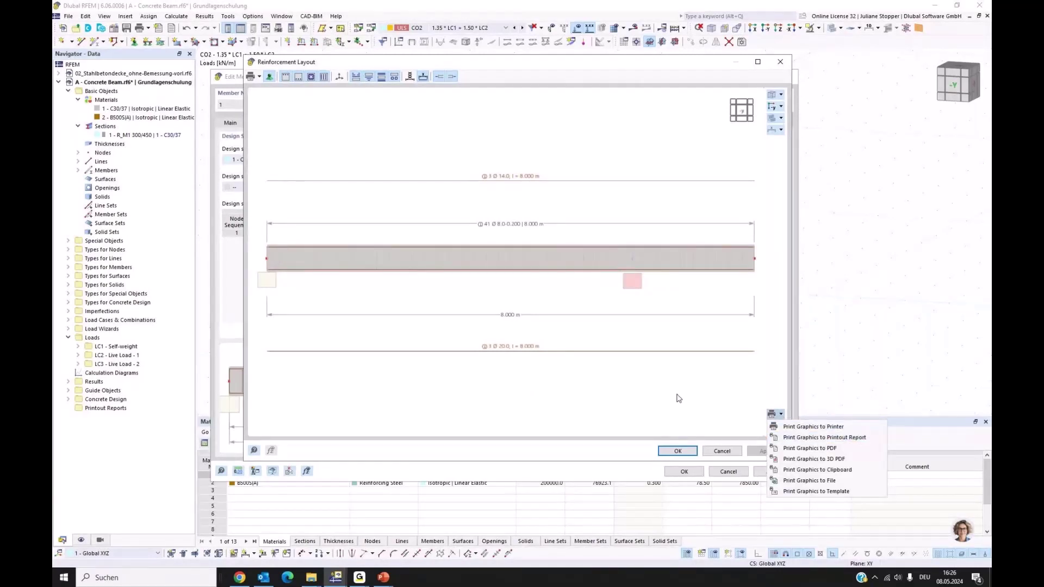
left_click(722, 452)
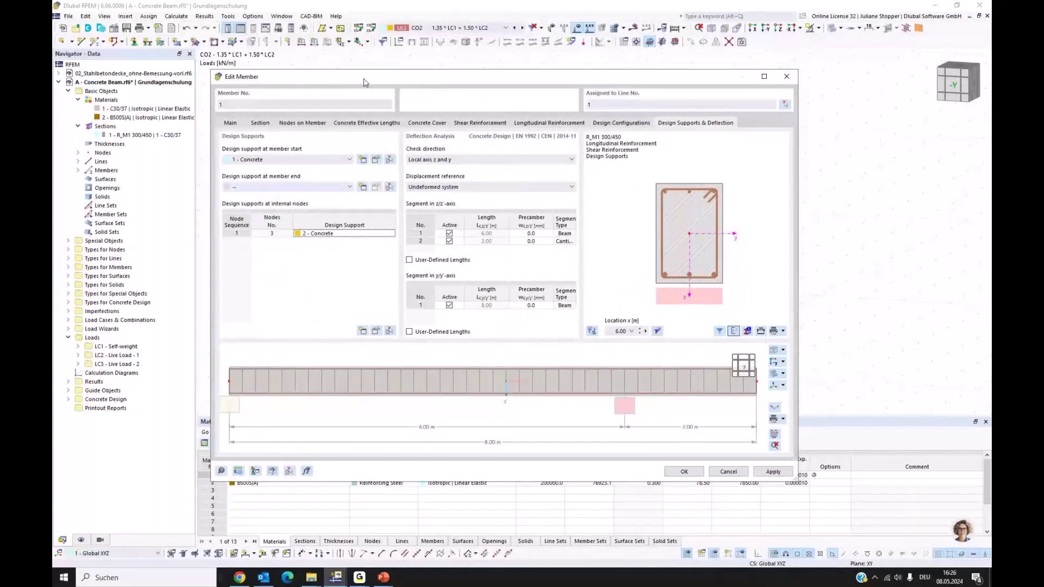
Consult the online manual page on Design Supports & Deflection for the member's settings, and return to RFEM.
left_click_drag(364, 82, 389, 73)
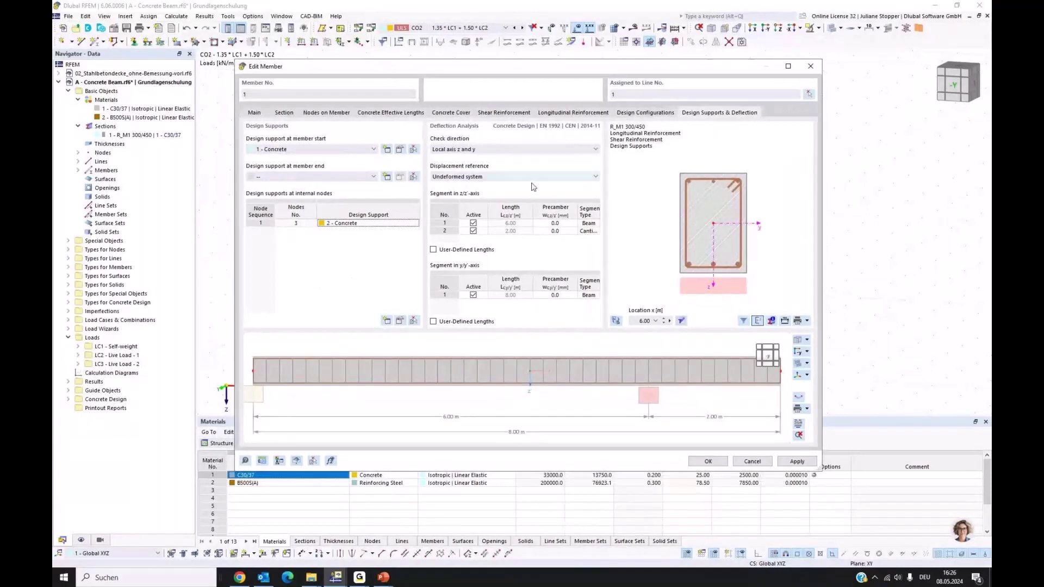
left_click(244, 463)
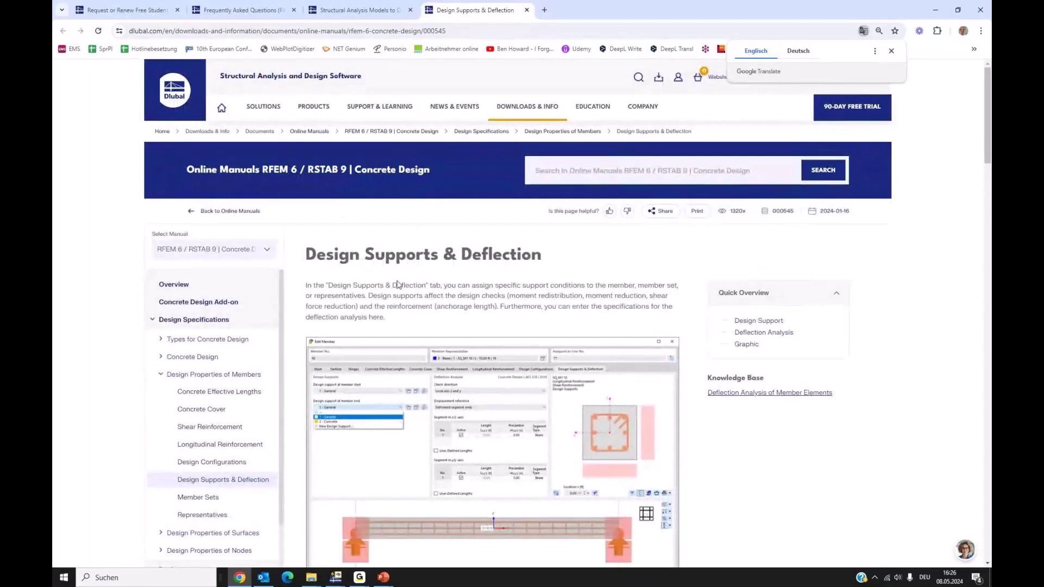
scroll(454, 289, "down", 1)
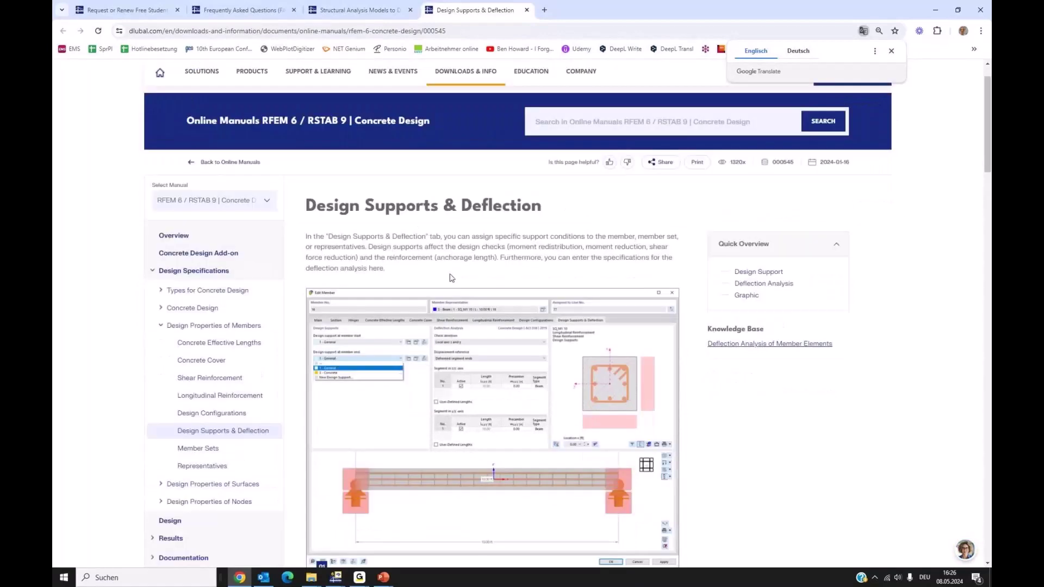
scroll(451, 278, "down", 10)
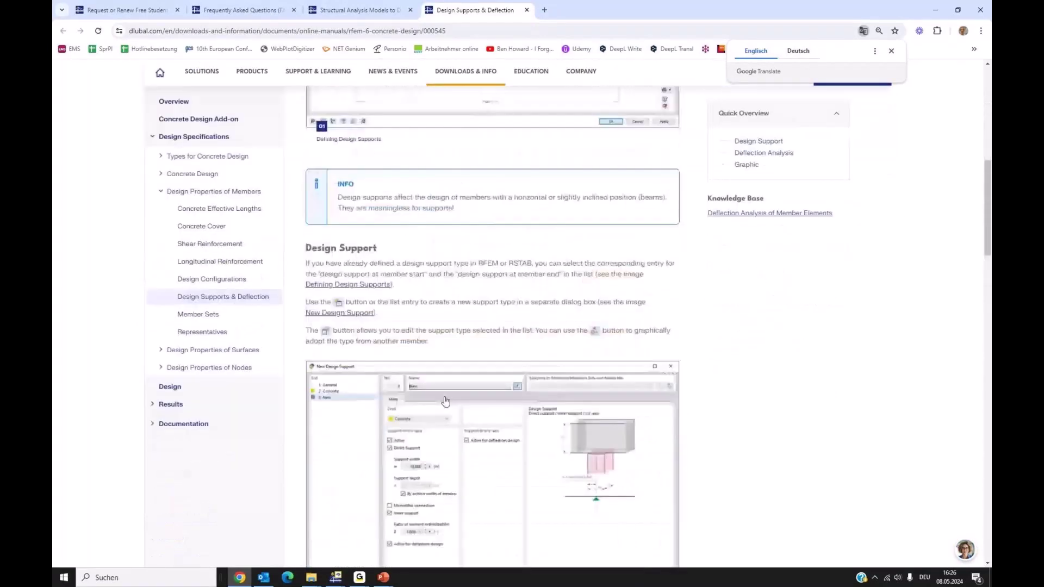
scroll(451, 401, "down", 3)
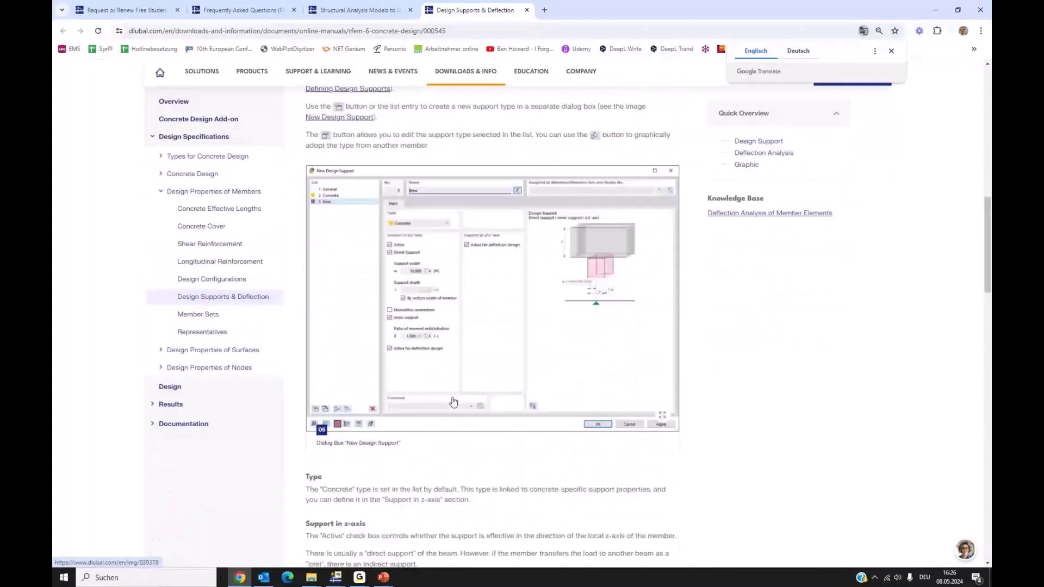
scroll(454, 401, "up", 5)
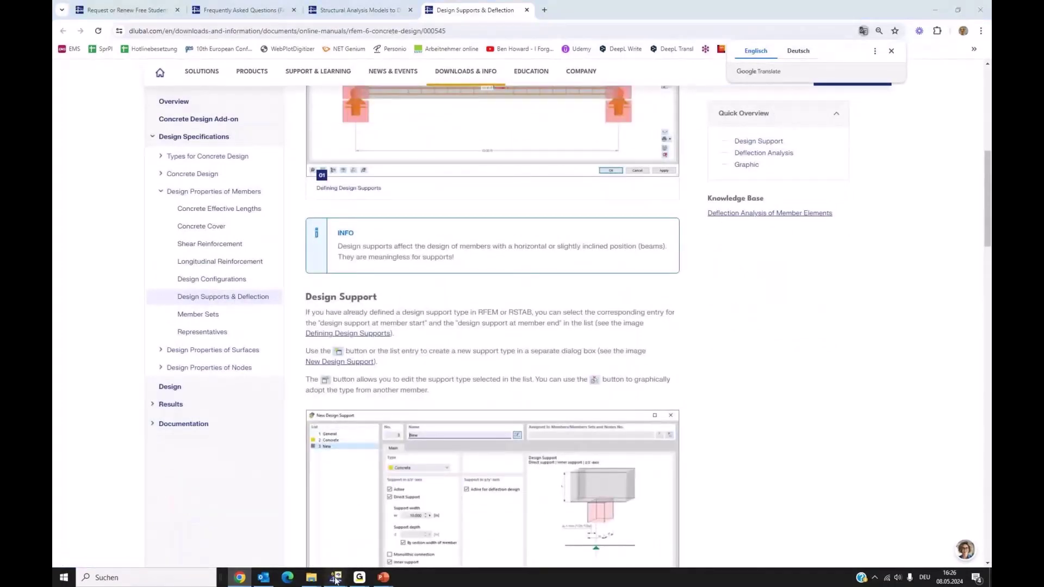
mouse_move(336, 580)
left_click(379, 538)
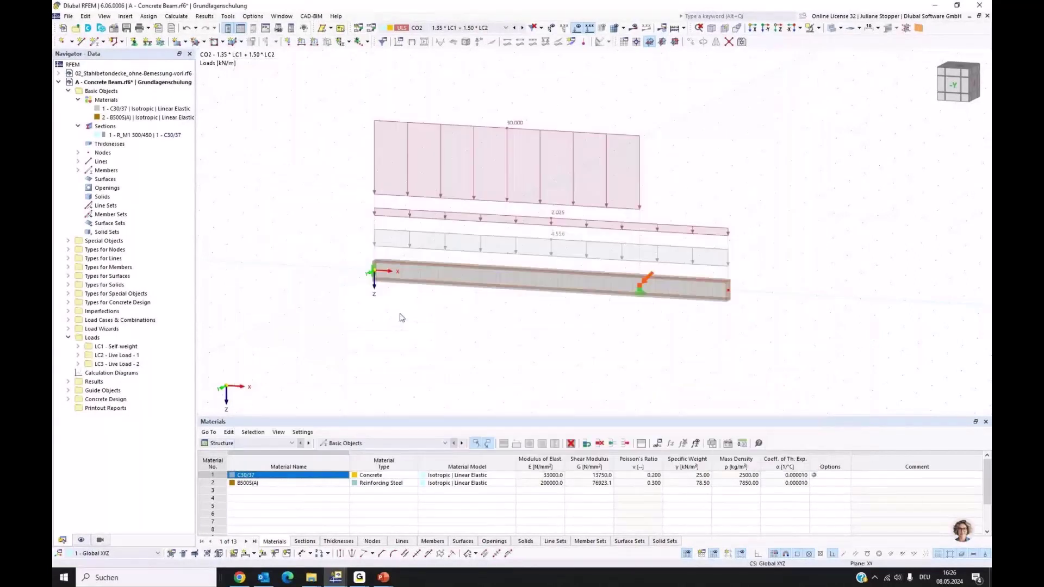
Review the XC1 concrete durability among the types for concrete design and close its settings.
middle_click_drag(539, 335, 529, 324)
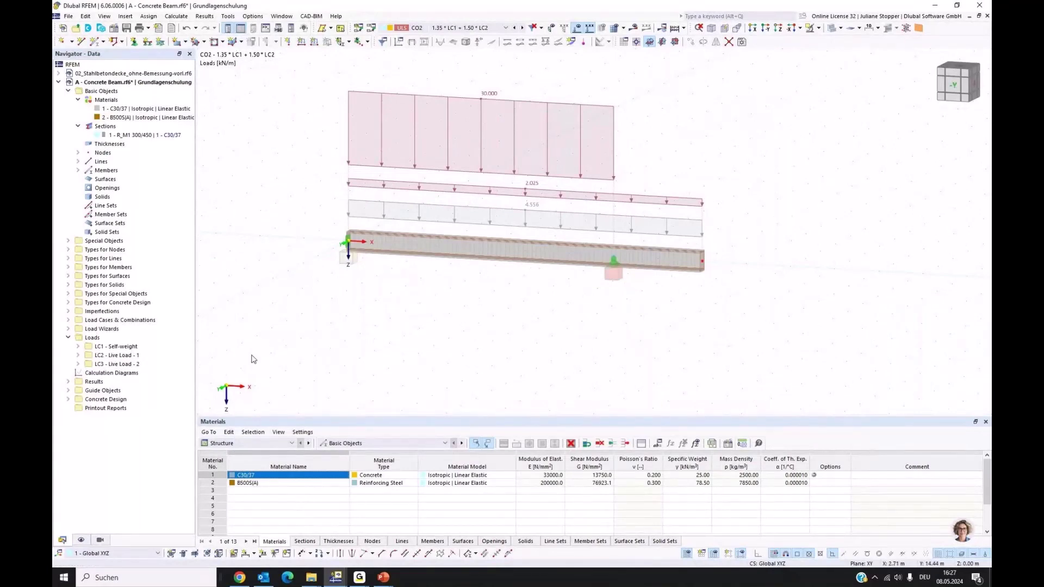
left_click(68, 91)
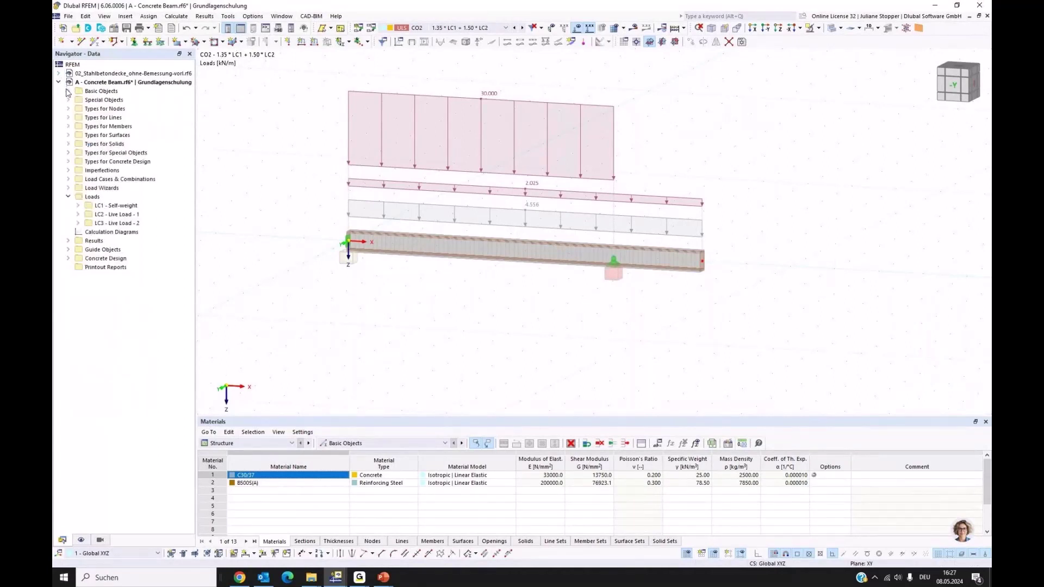
left_click(68, 197)
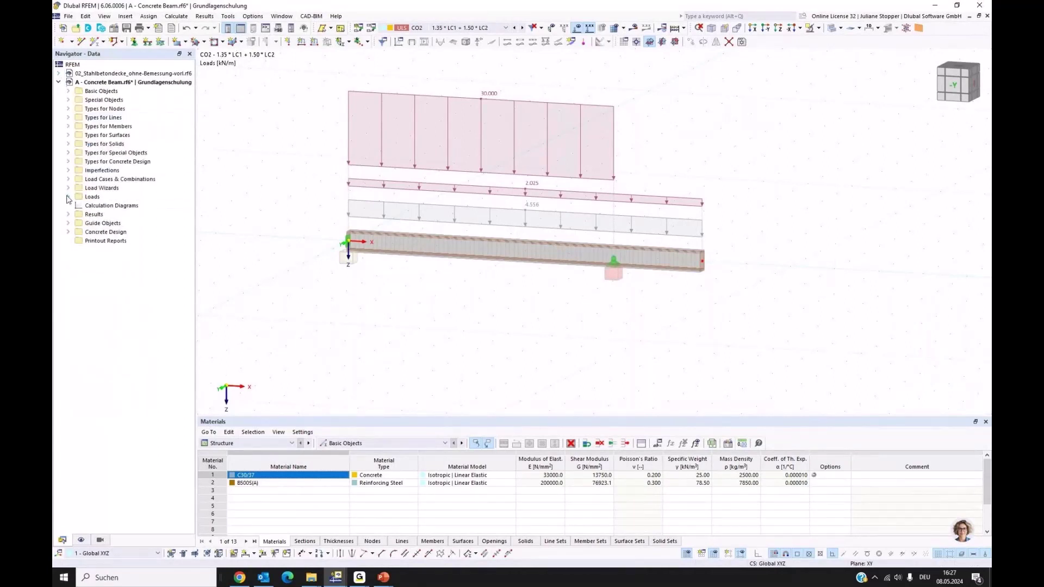
left_click(68, 162)
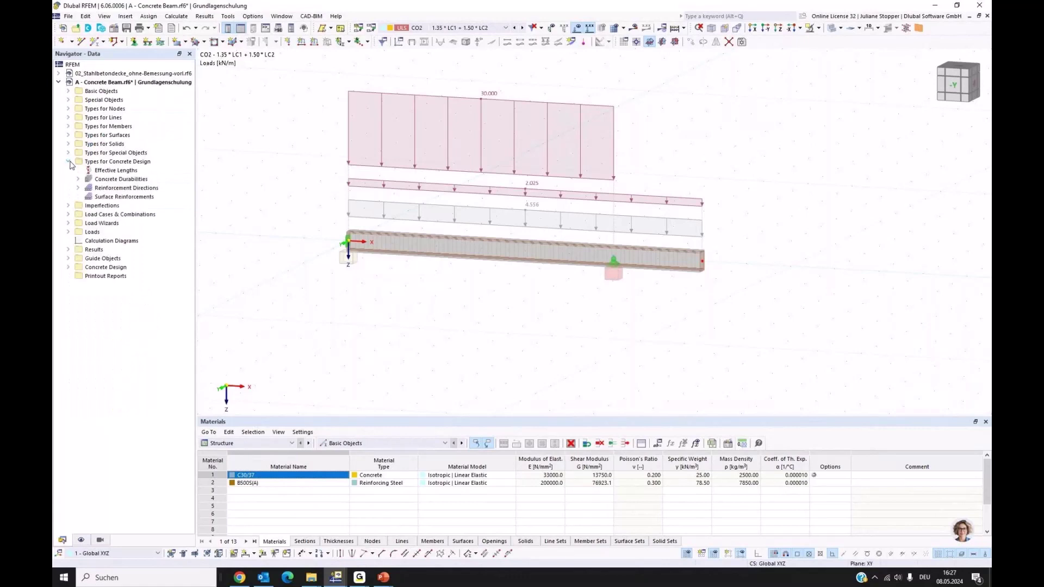
left_click(78, 179)
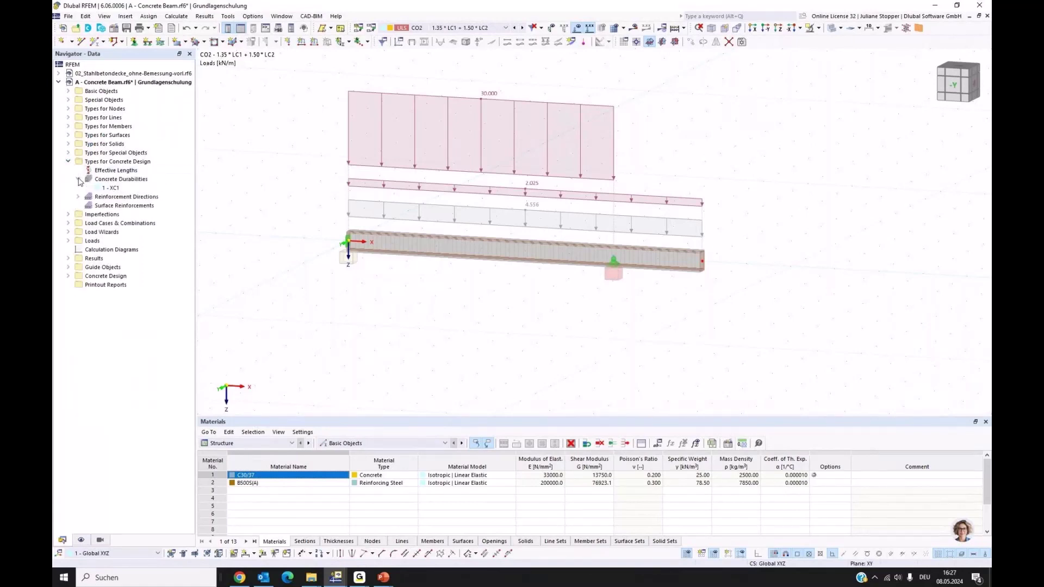
left_click(114, 189)
double_click(114, 189)
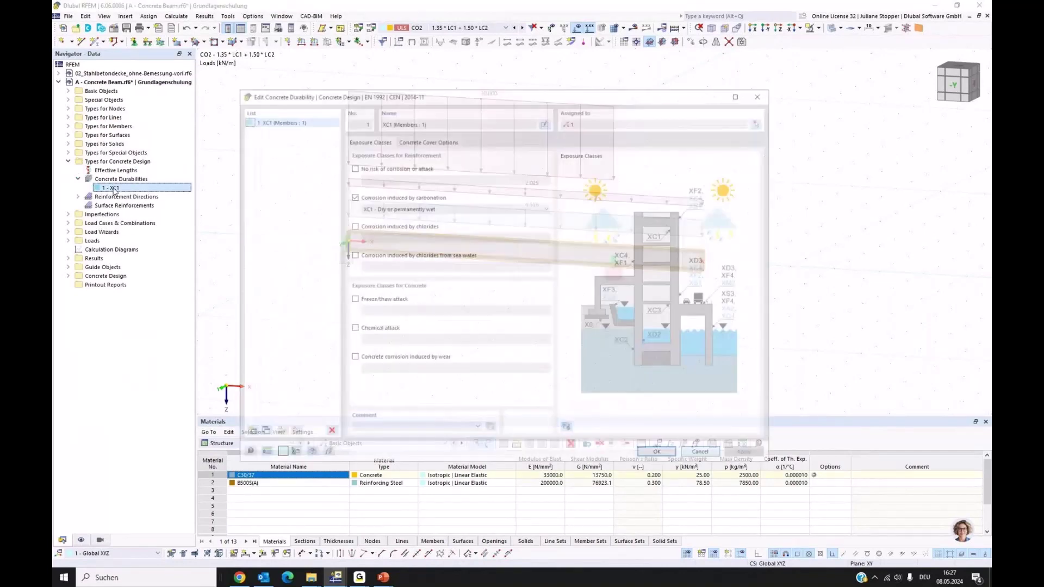
left_click(710, 458)
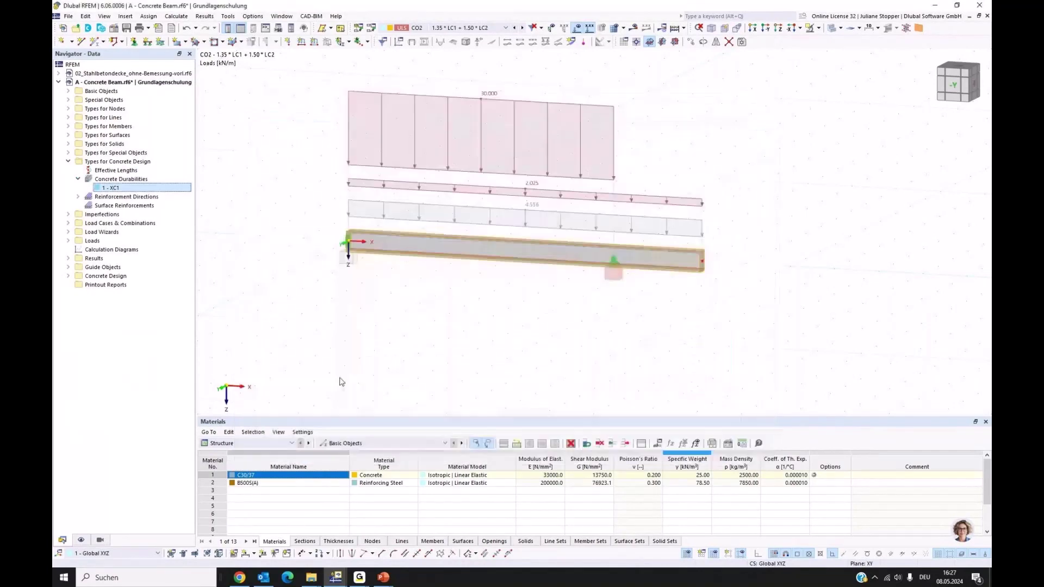
List the ultimate and serviceability configurations of the Concrete Design data in the model tree.
left_click(69, 277)
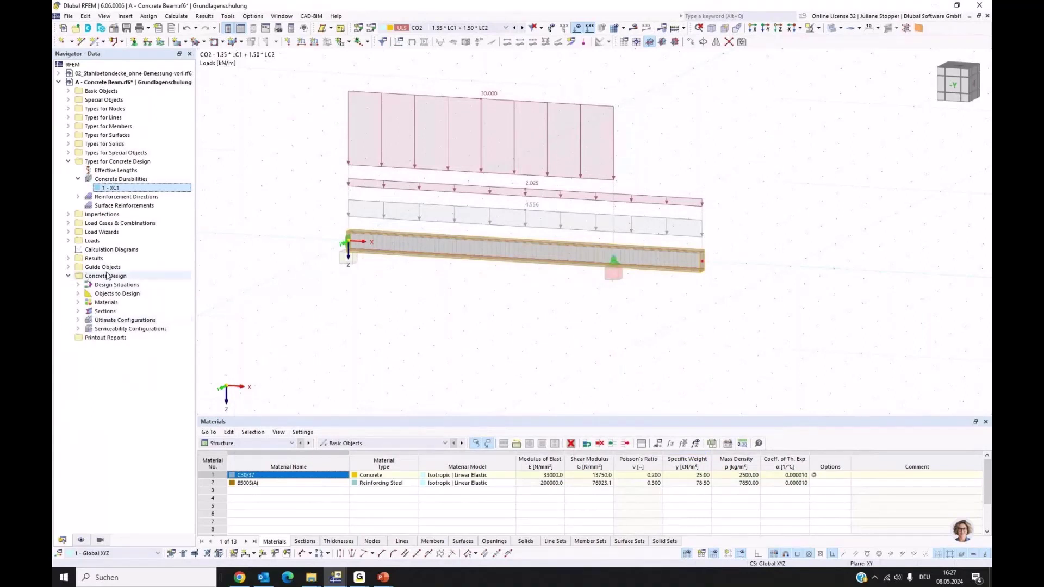
left_click(79, 321)
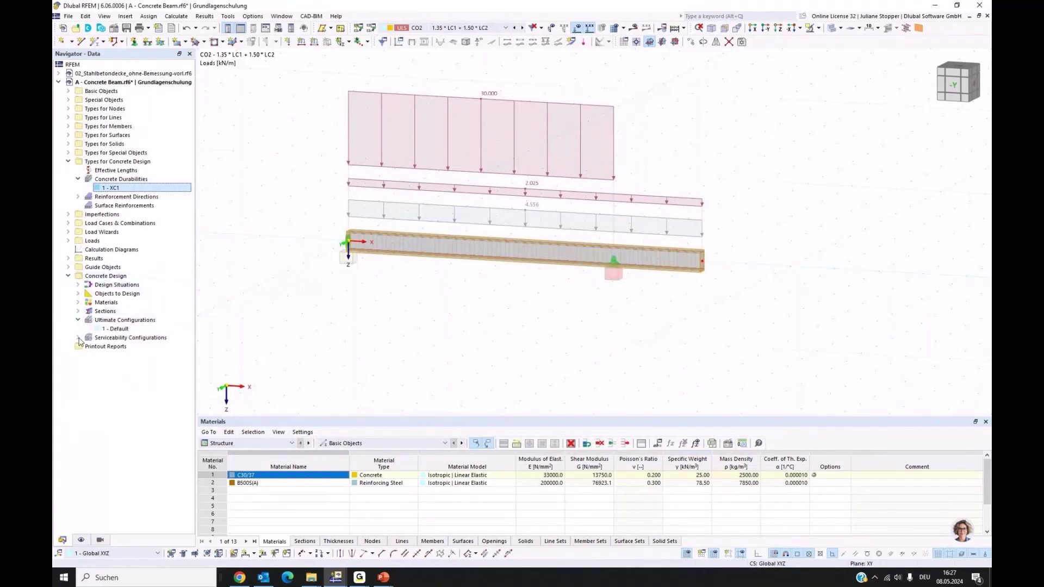
left_click(77, 338)
Enlarge the table area and review the Concrete Design input tables for design situations and objects to design.
left_click_drag(328, 414, 332, 362)
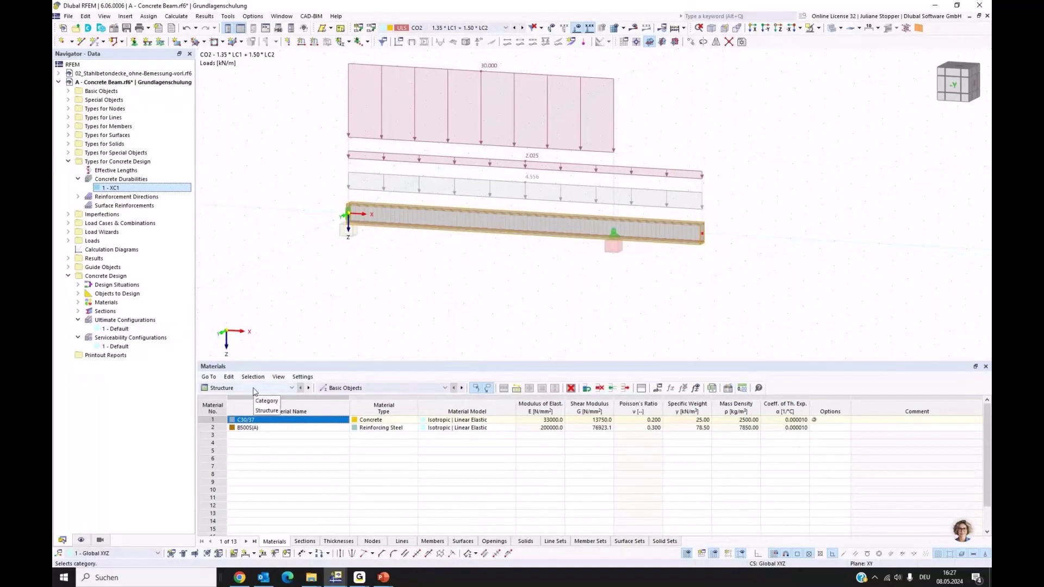
left_click(175, 21)
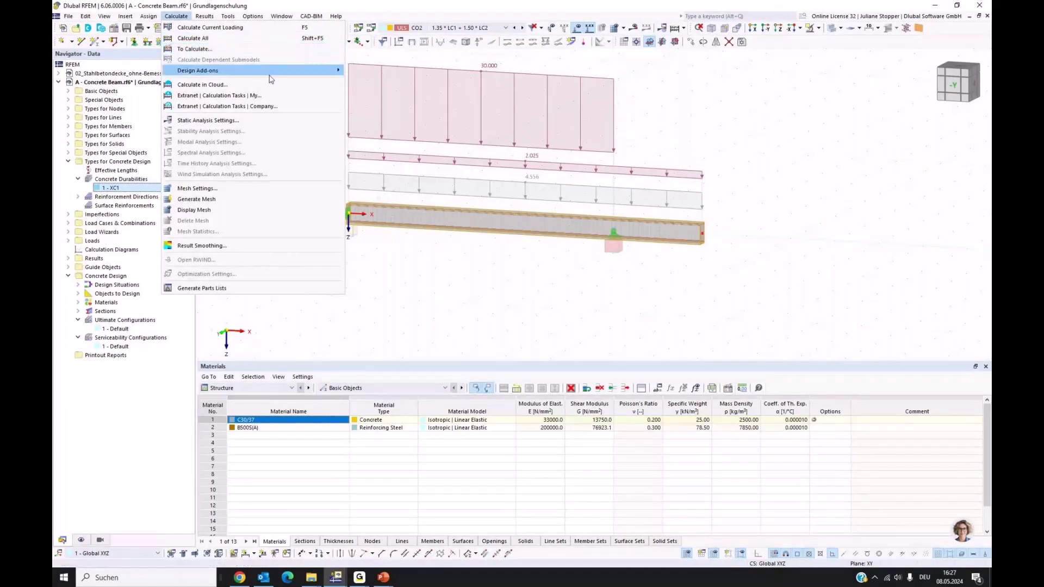
left_click(387, 240)
left_click(232, 388)
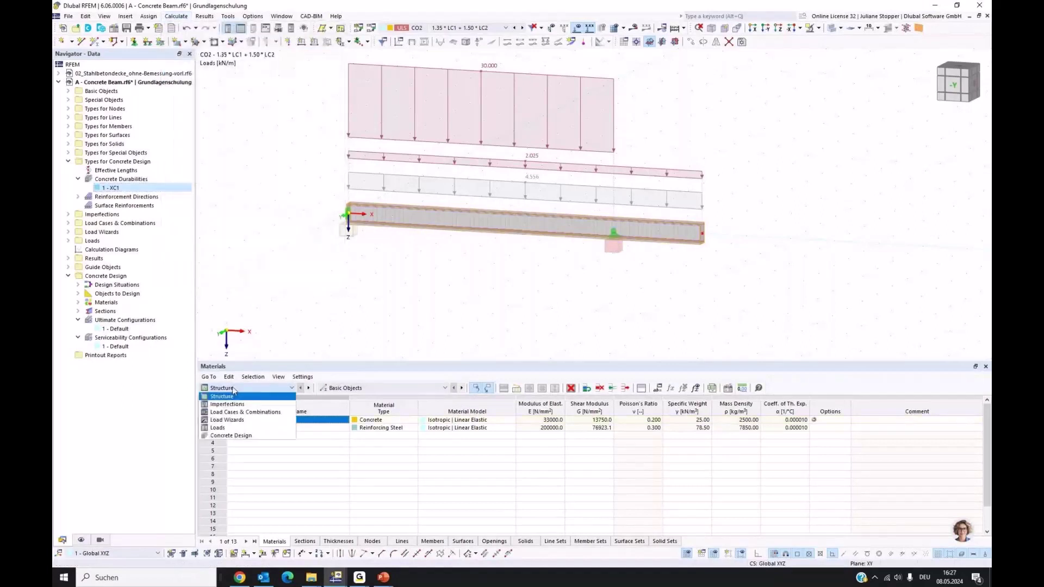
left_click(232, 436)
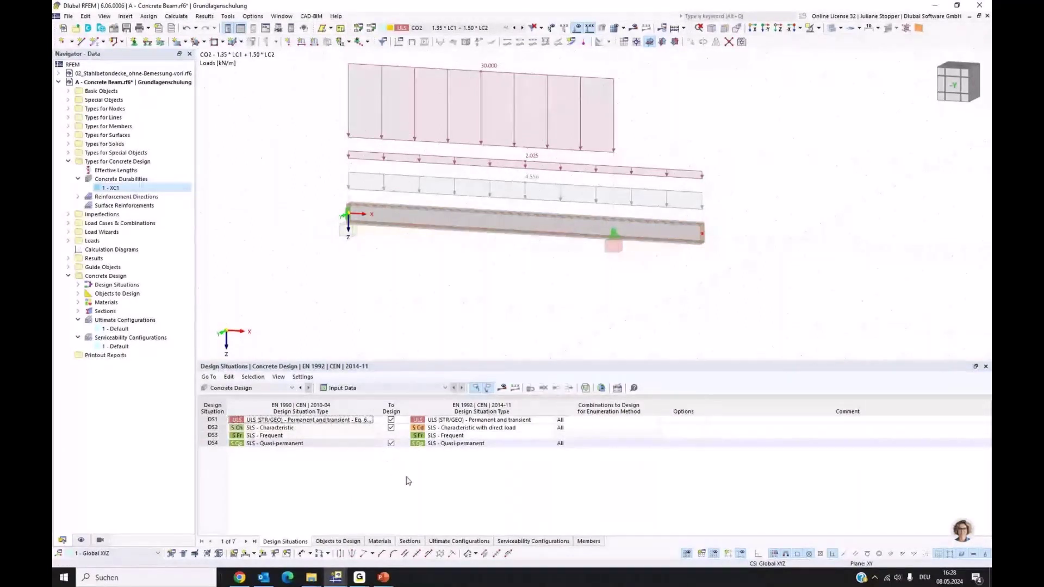
left_click(333, 542)
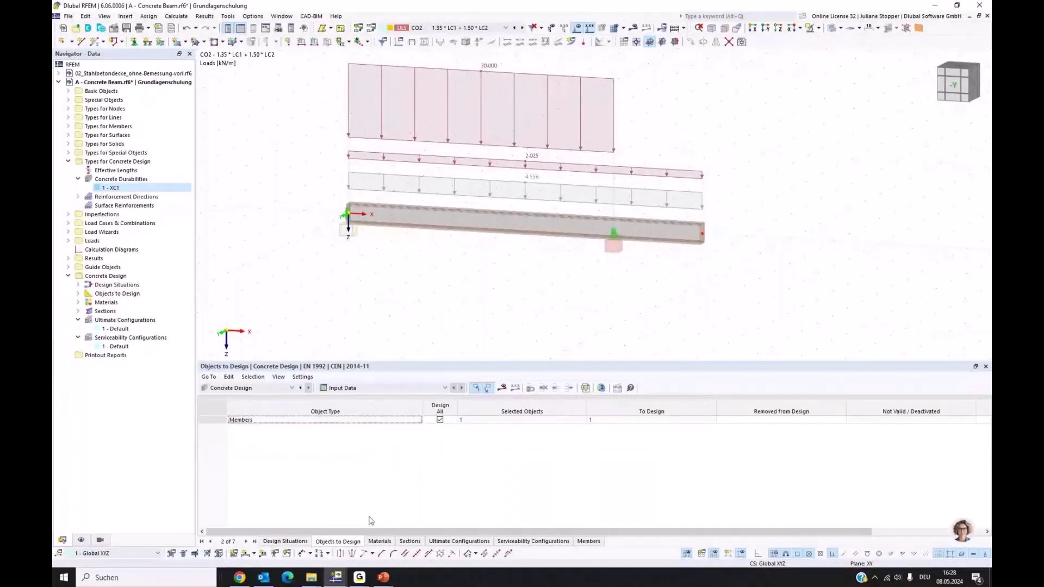
left_click(296, 542)
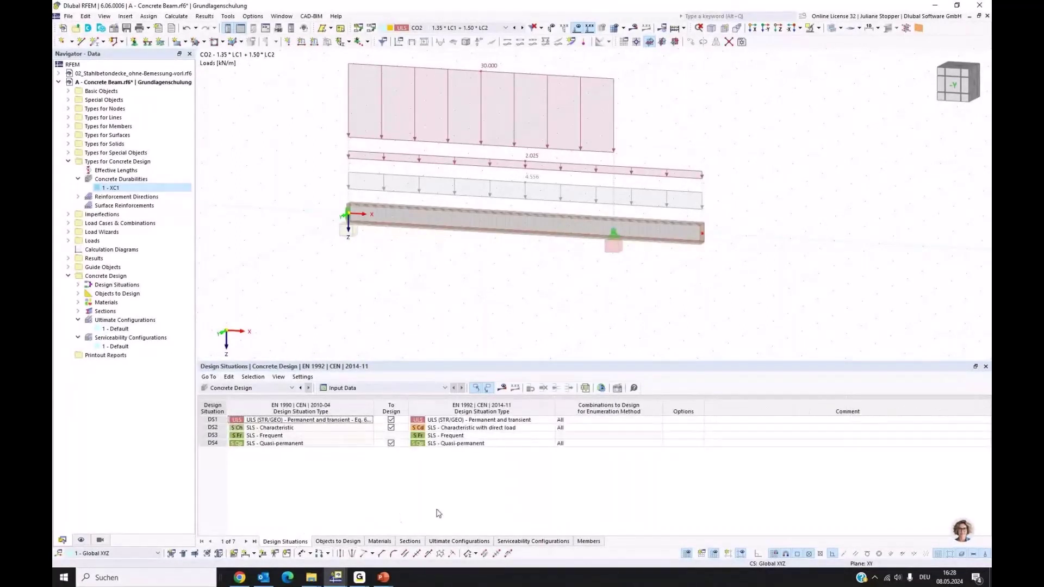
Run the concrete design calculation and slightly enlarge the model view above the results table.
left_click(501, 389)
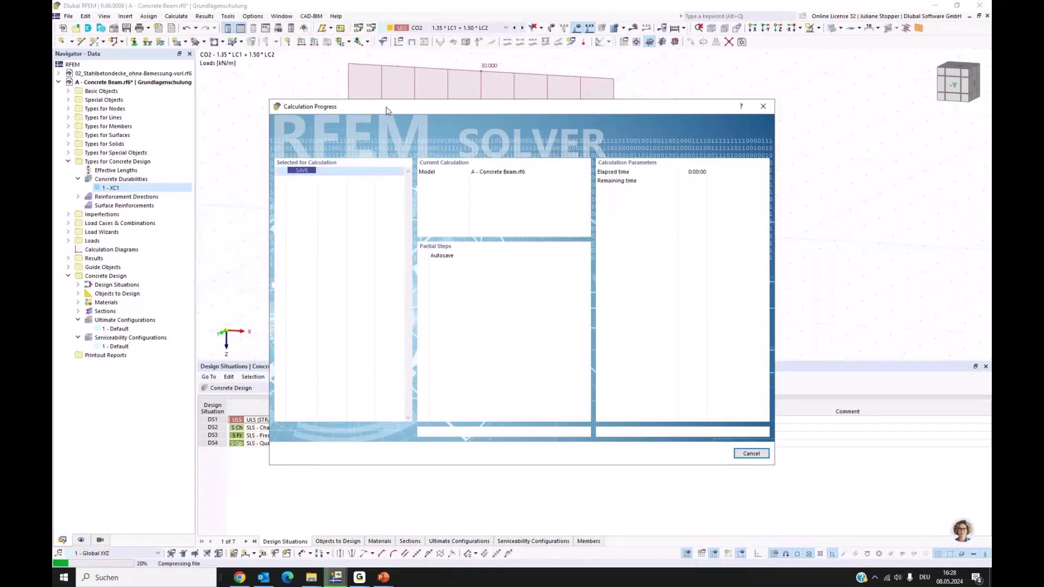
left_click_drag(431, 93, 550, 123)
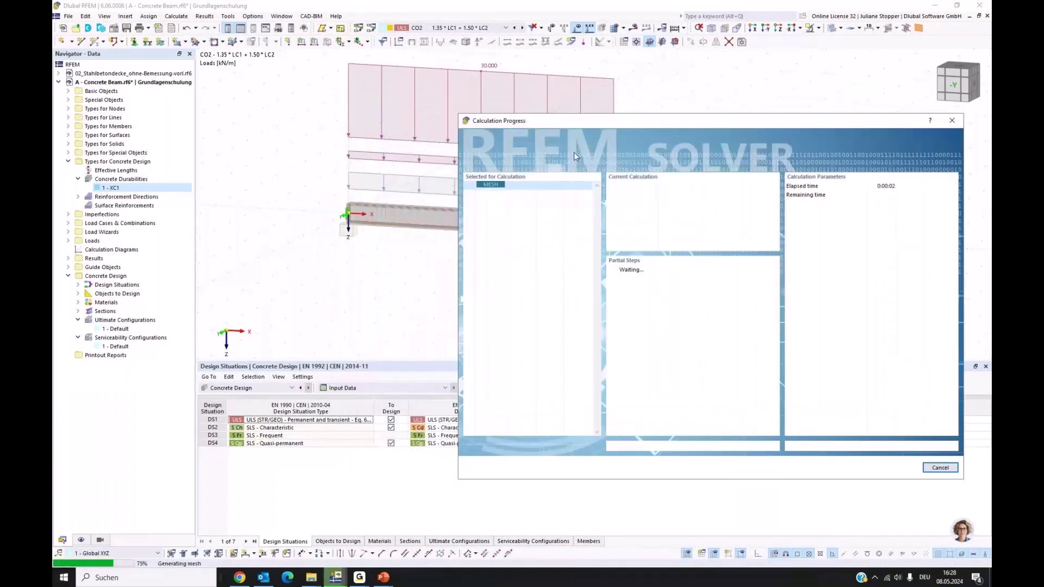
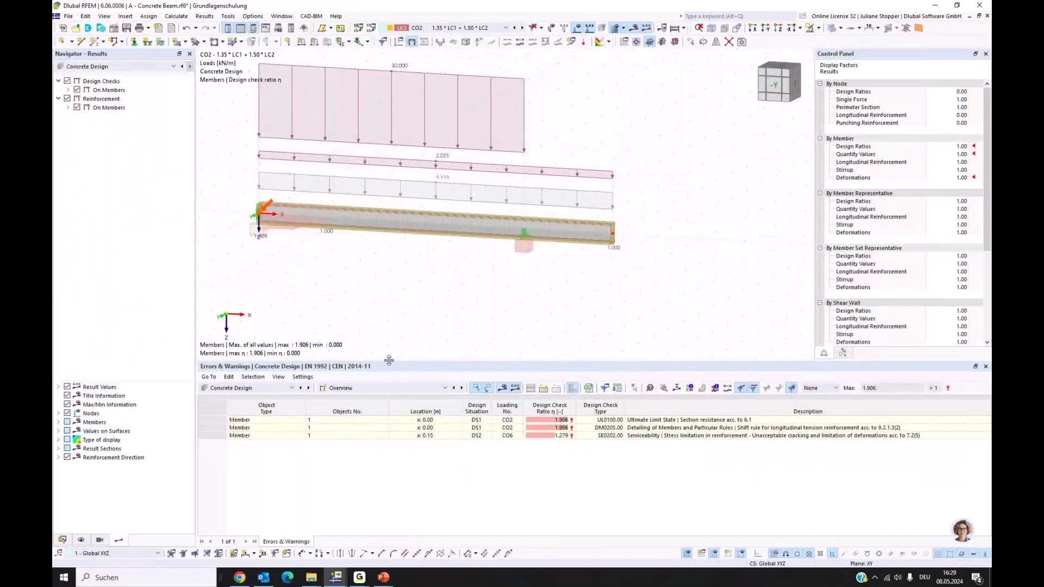
left_click_drag(389, 360, 389, 372)
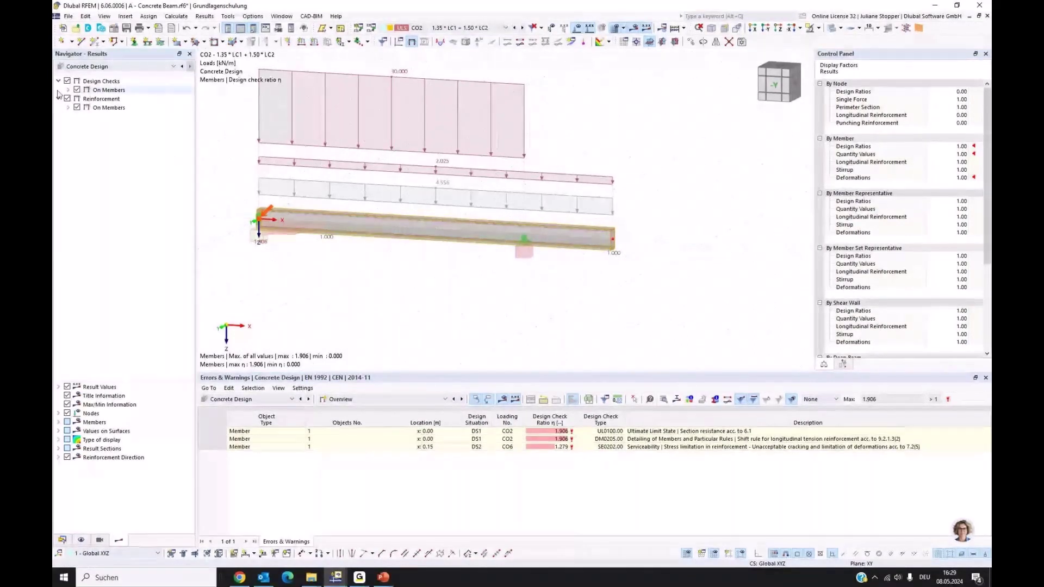
Switch to the static analysis results and display the member bending moment My for CO2.
left_click(166, 69)
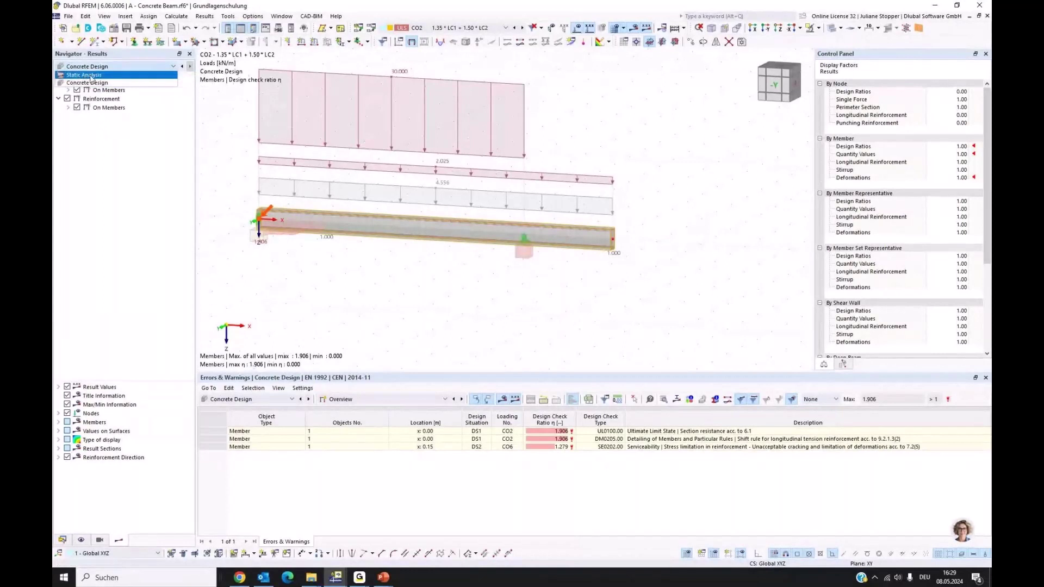
left_click(92, 75)
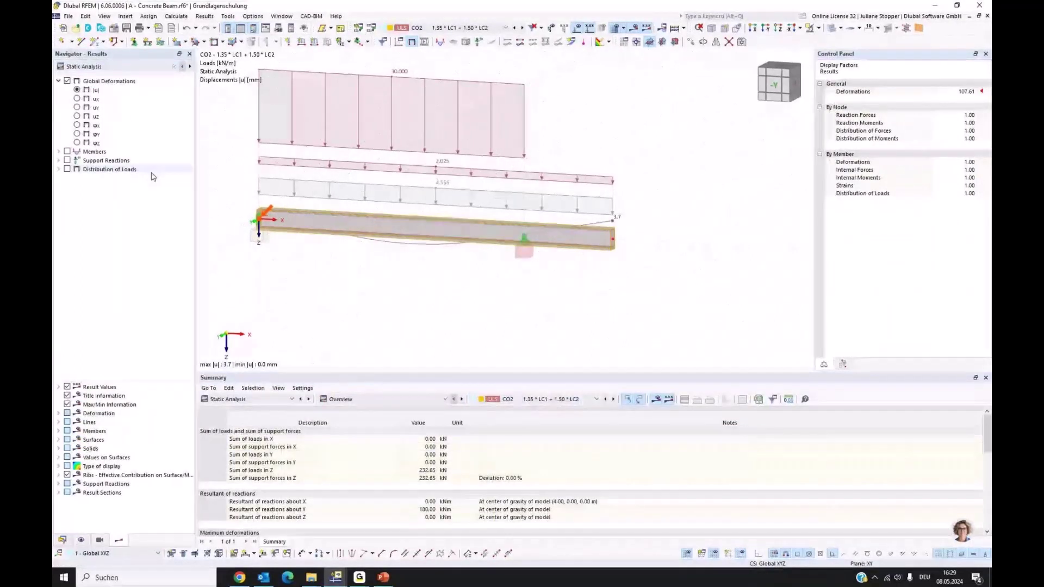
middle_click_drag(231, 156, 288, 171)
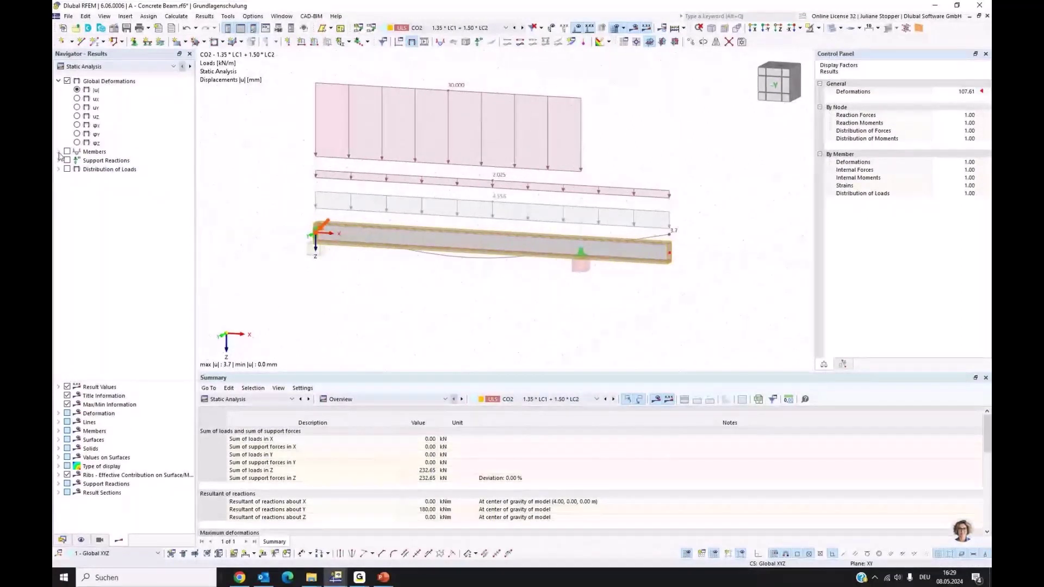
left_click(59, 154)
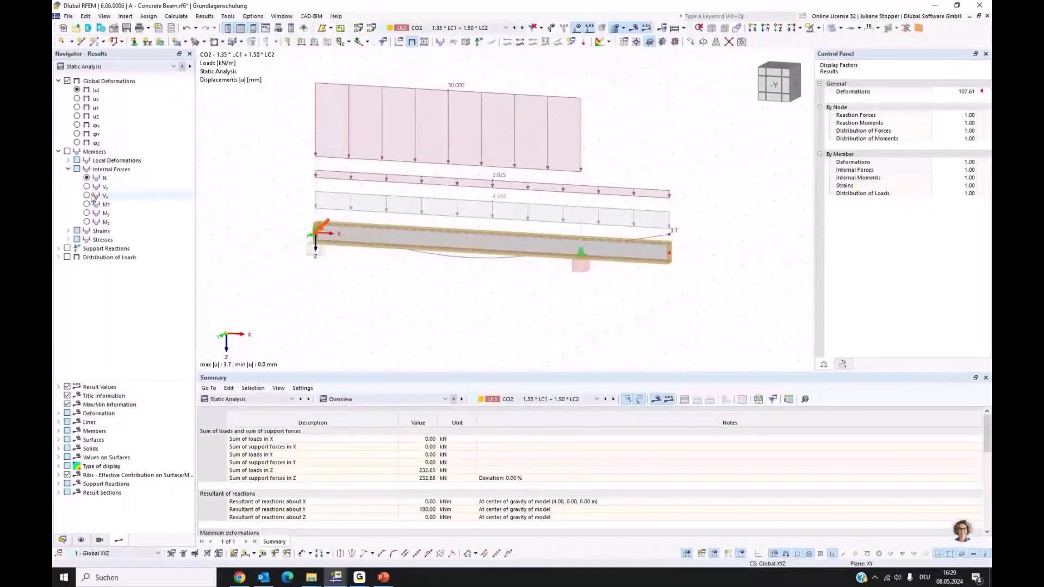
left_click(68, 152)
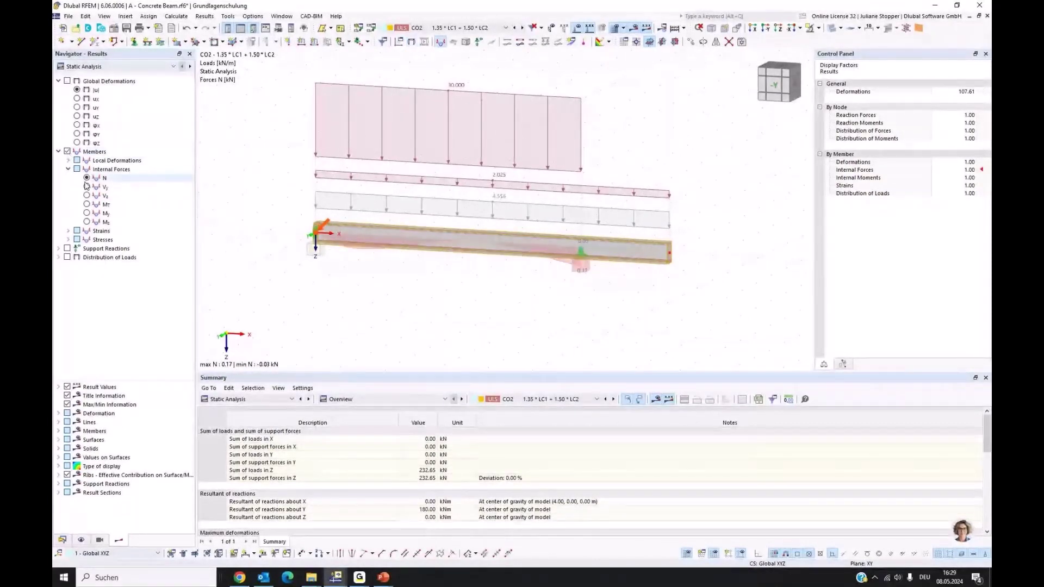
left_click(87, 213)
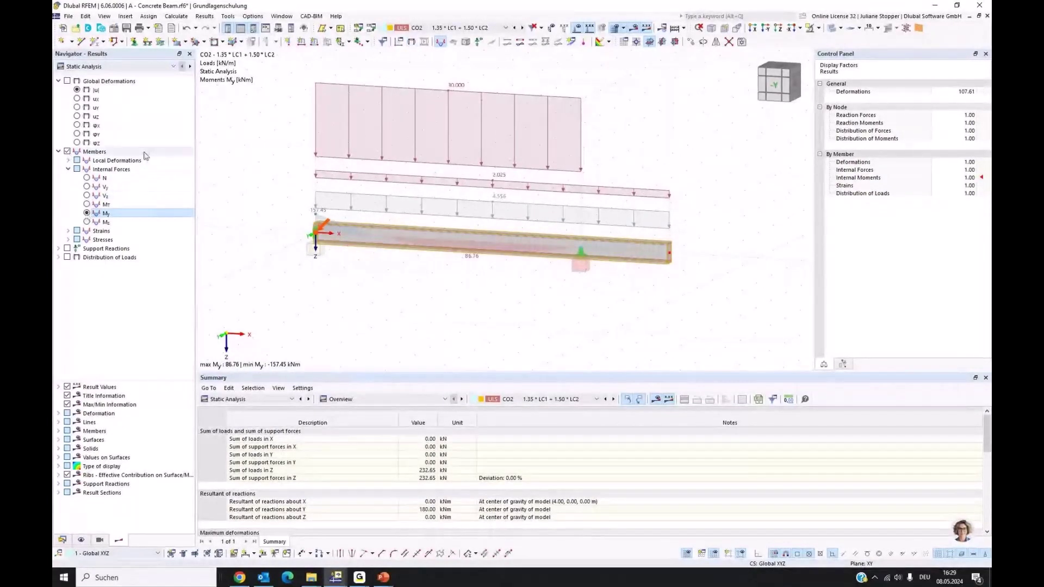
Switch the results to Concrete Design and list the design ratios on members by design situation in an enlarged table.
left_click(141, 67)
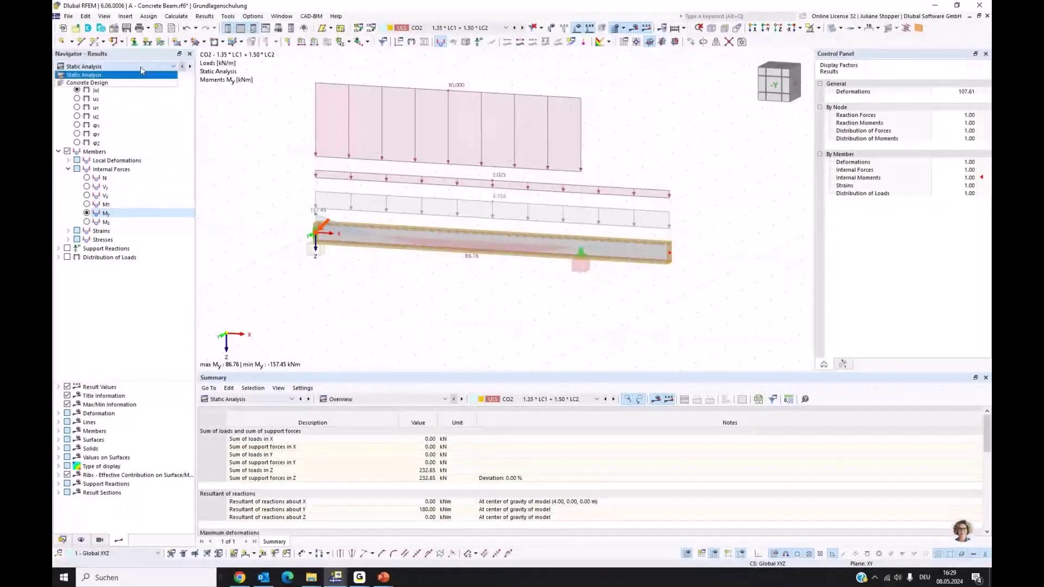
left_click(140, 66)
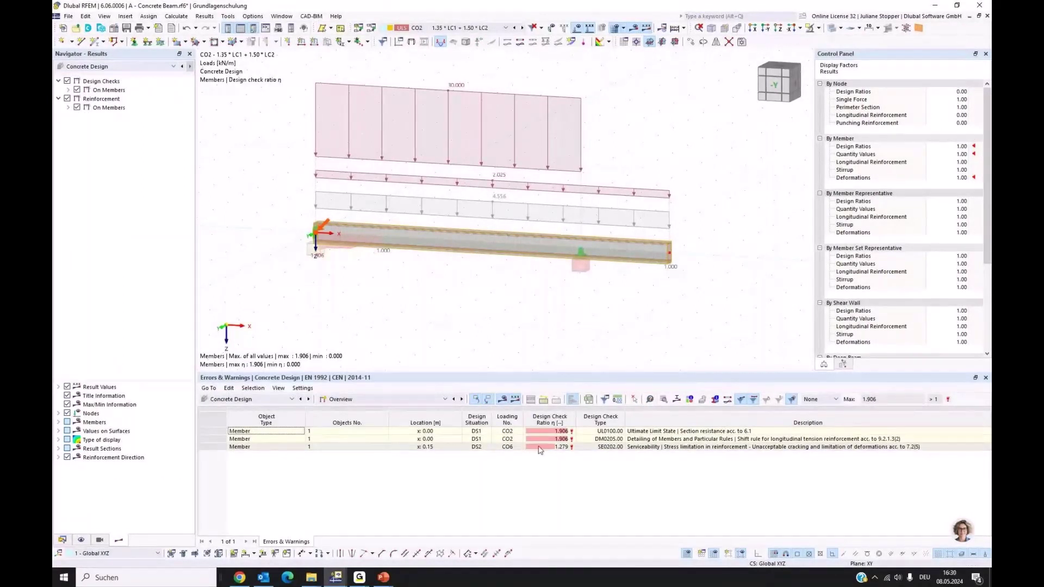
left_click(397, 401)
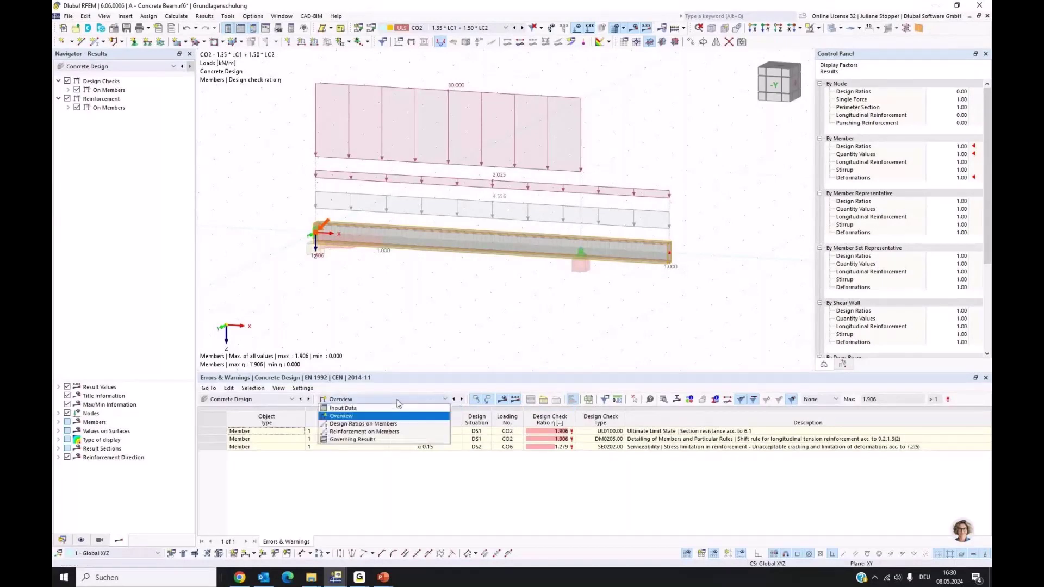
left_click(356, 425)
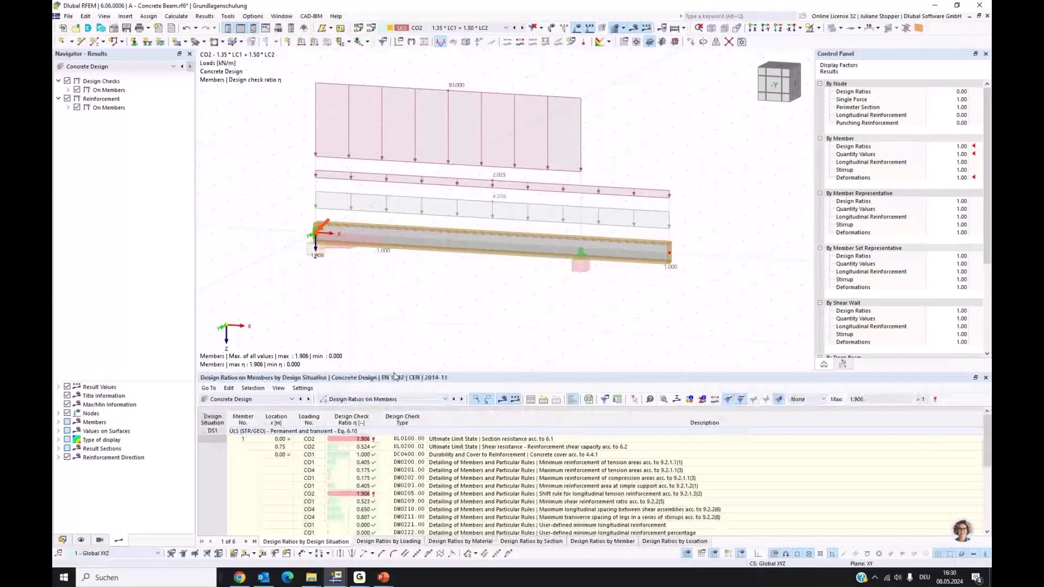
left_click_drag(395, 376, 390, 303)
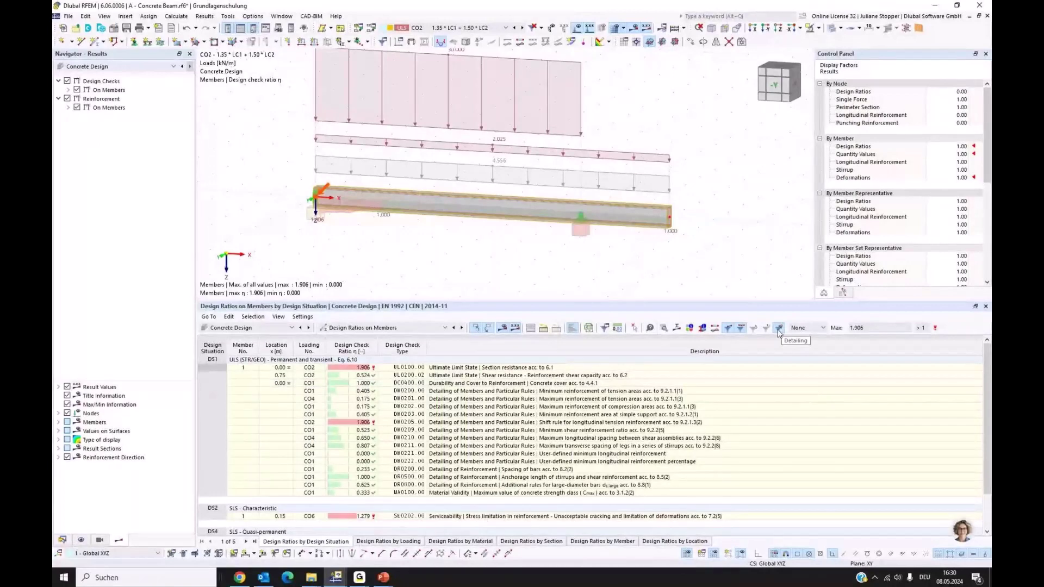
Filter the design ratio table to ultimate limit state checks by excluding detailing and serviceability, and reduce the table height again.
left_click(743, 331)
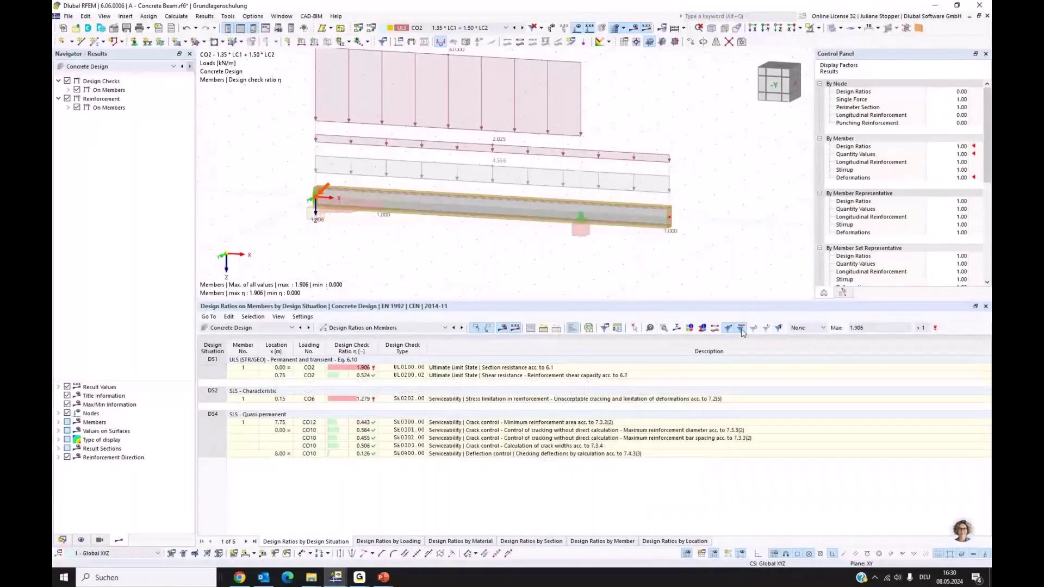
left_click(741, 330)
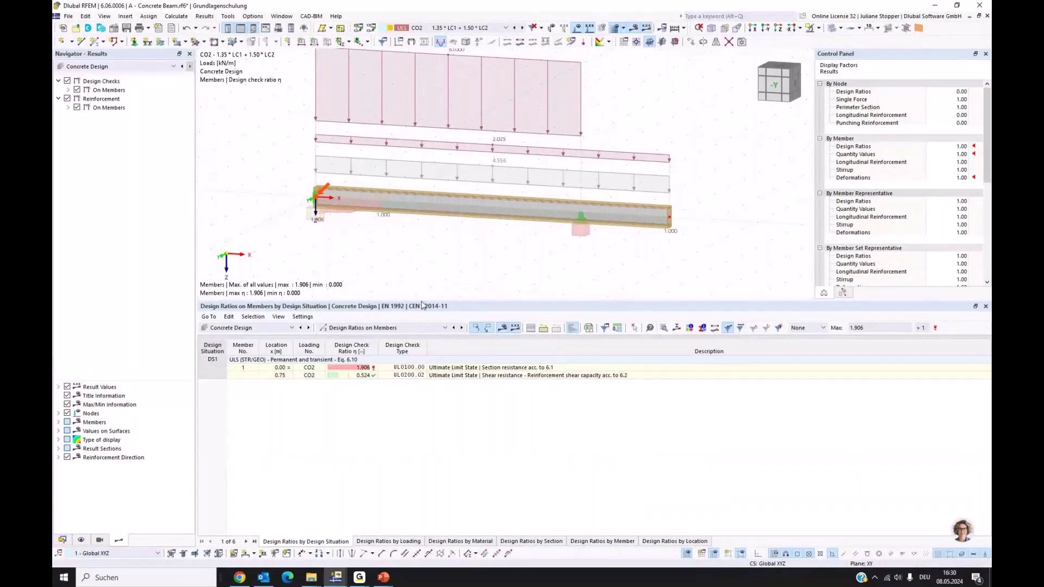
left_click_drag(420, 301, 420, 376)
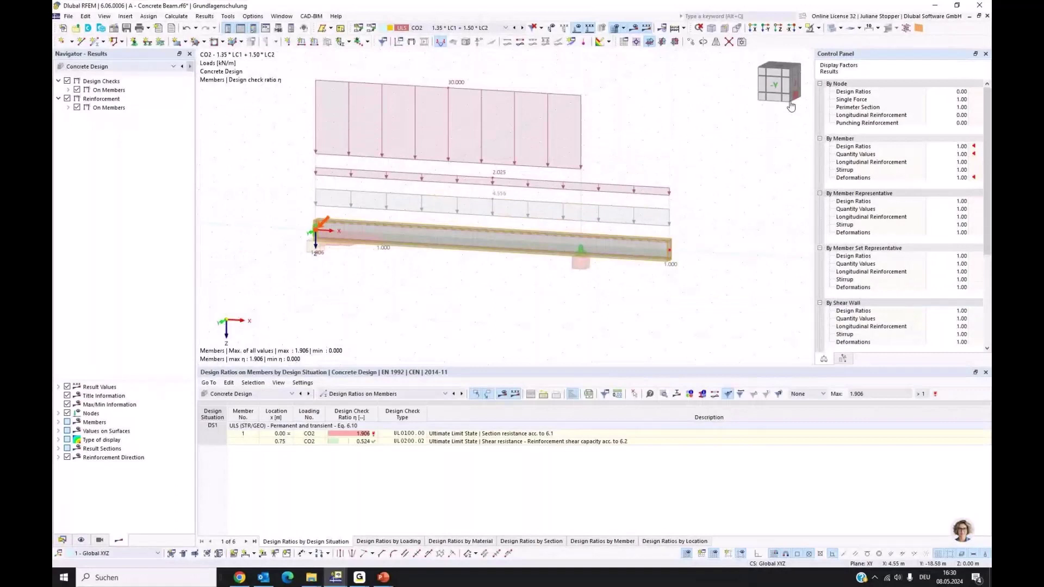
Display the beam model in wireframe and clear the member selection.
left_click(831, 30)
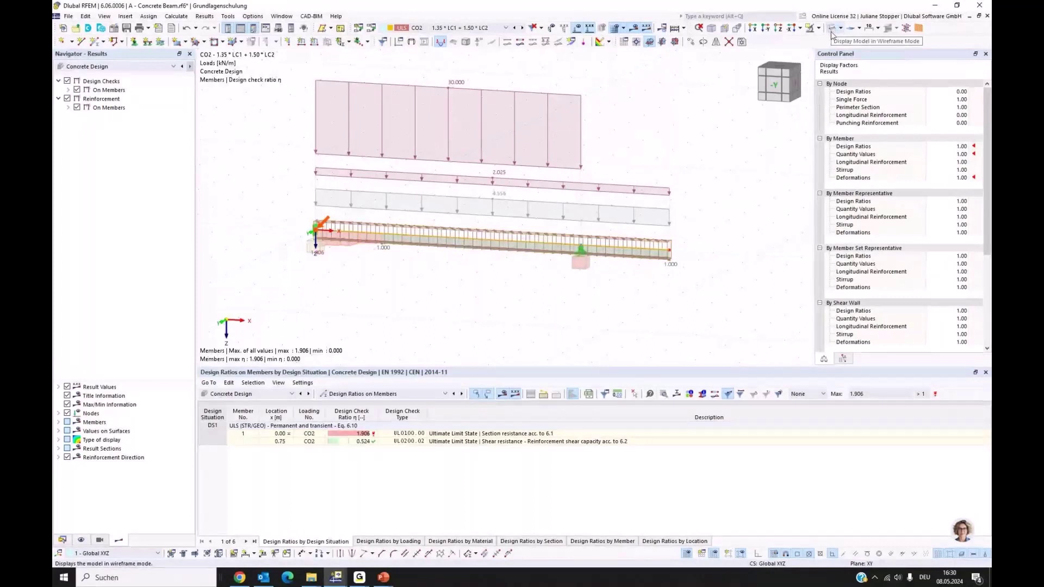
left_click(841, 30)
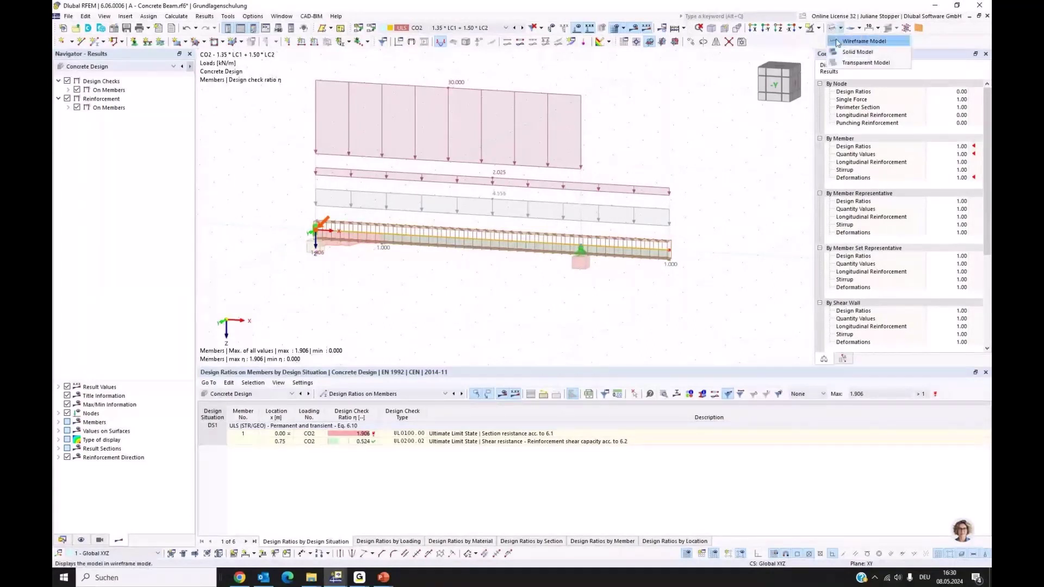
left_click(785, 165)
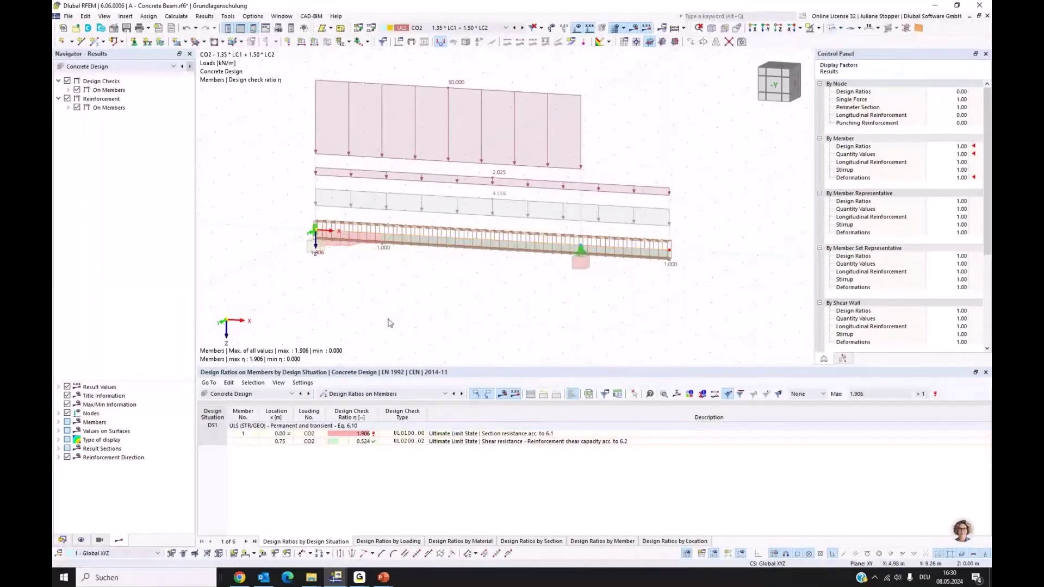
Hide the Types for Concrete Design in the model display settings and return to the concrete design results.
left_click(81, 540)
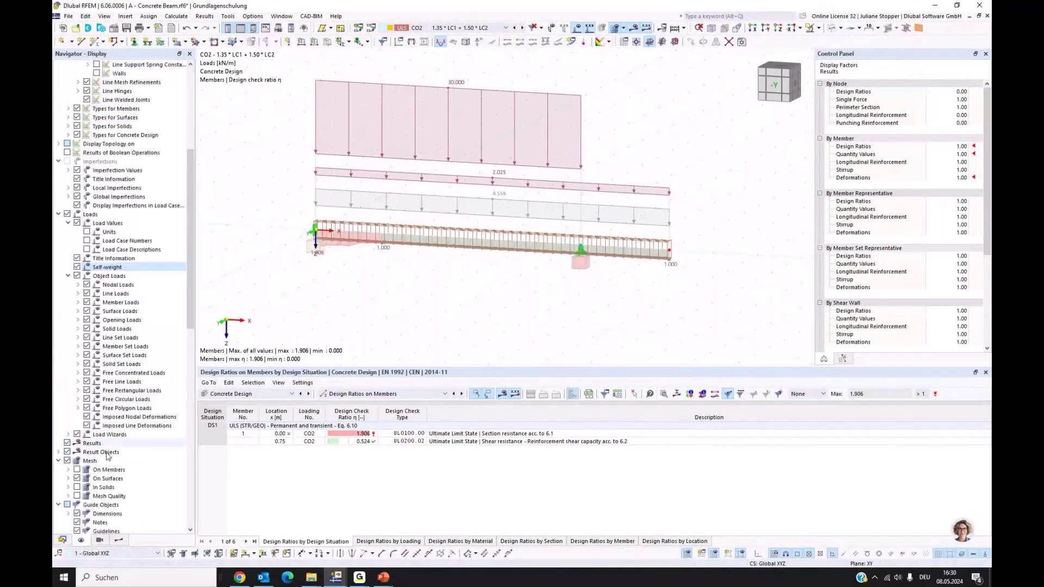
scroll(111, 242, "up", 3)
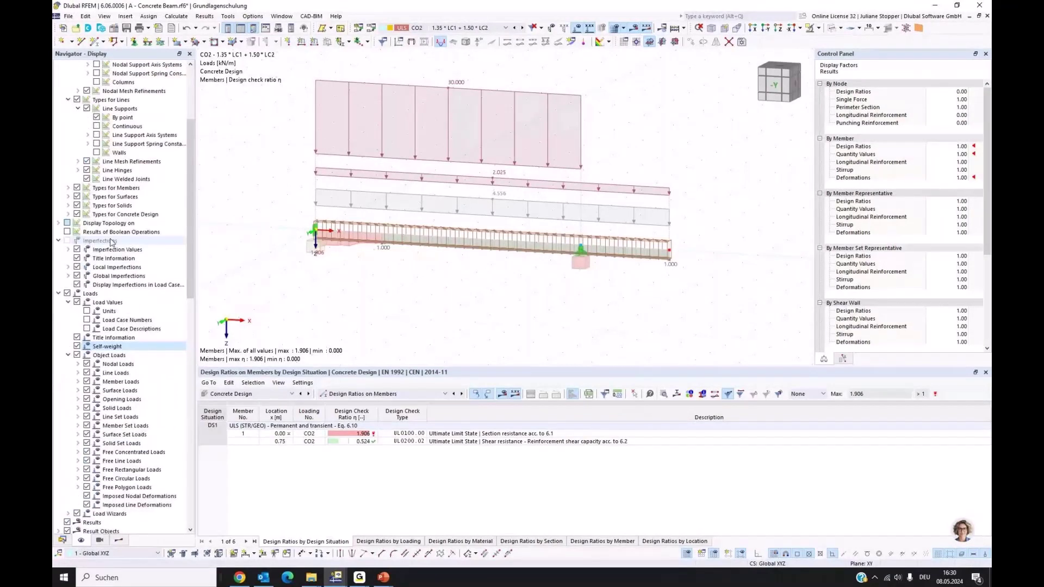
scroll(111, 241, "up", 5)
left_click(76, 347)
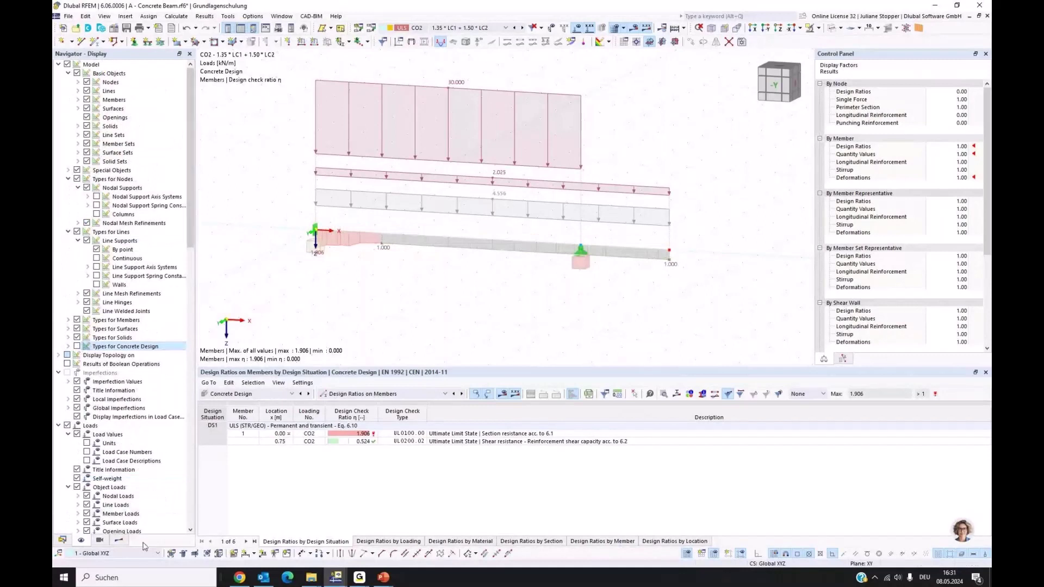
left_click(120, 541)
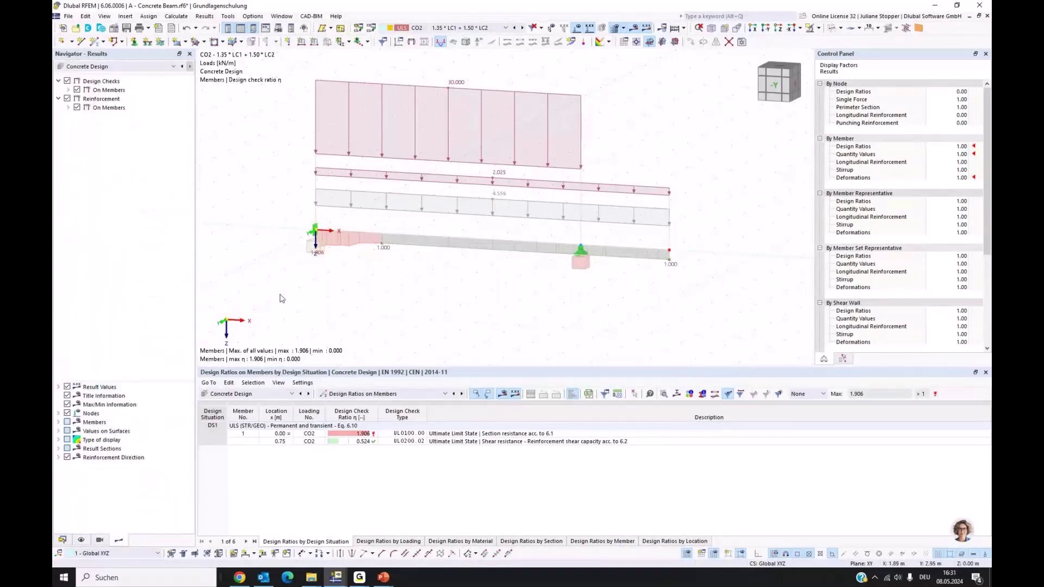
Replace the ratio envelope on the beam with the ultimate limit state check ratio UL0100 | 1/y.
scroll(307, 272, "up", 2)
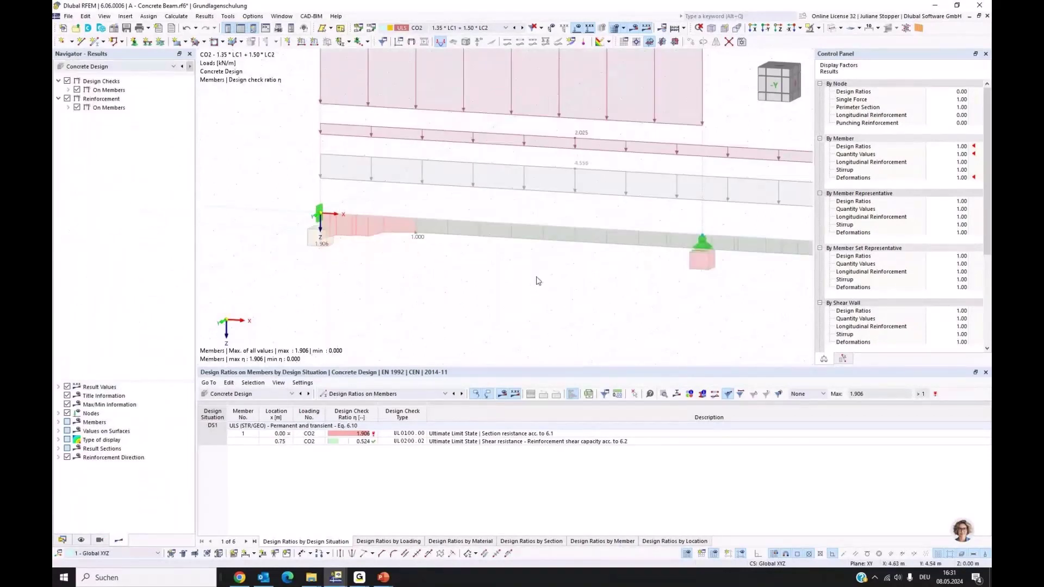
left_click(68, 91)
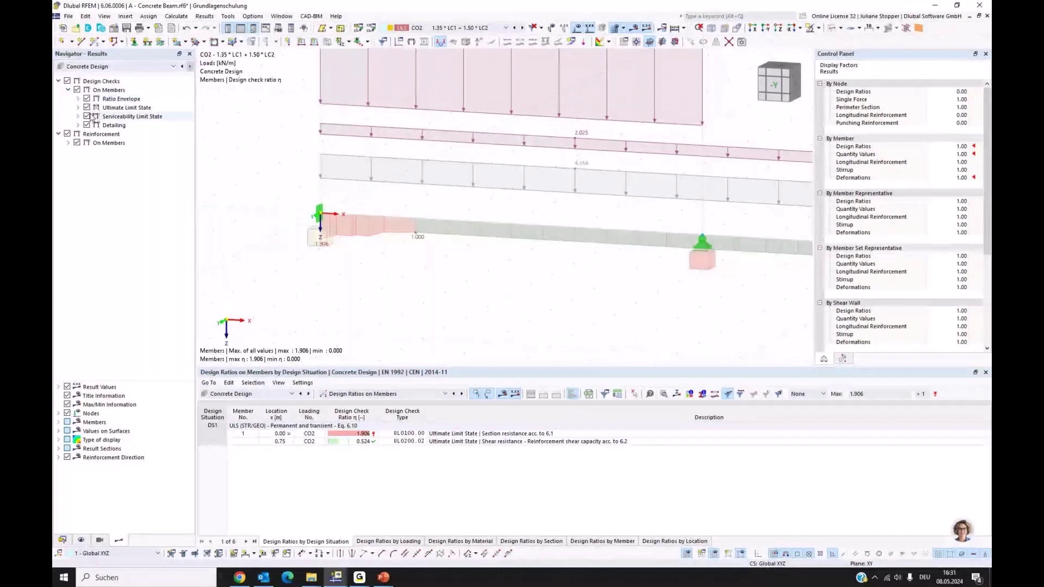
scroll(238, 229, "down", 2)
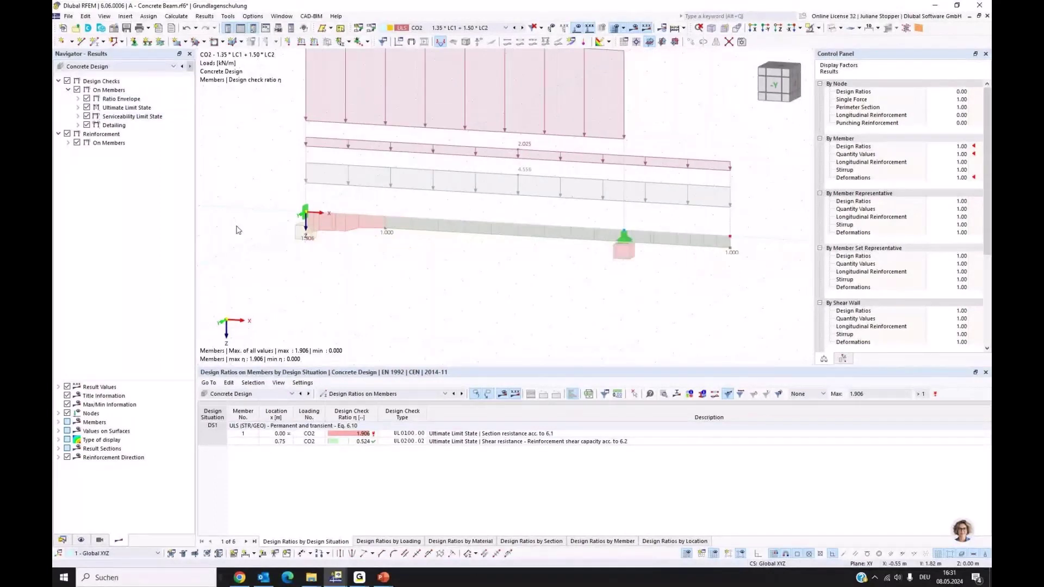
left_click(86, 98)
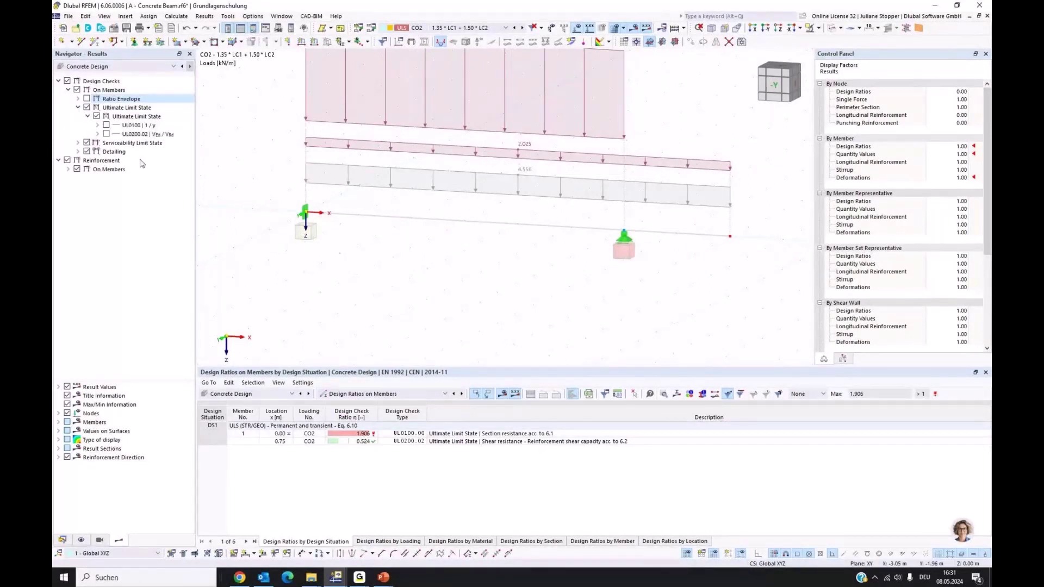
left_click(98, 125)
left_click(105, 125)
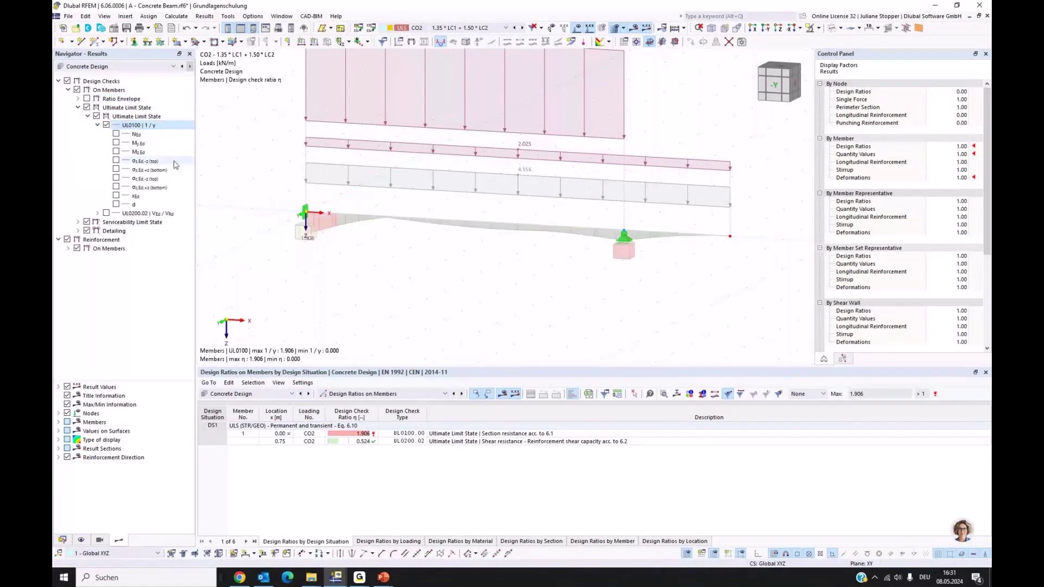
Examine the UL0100 design ratio diagram along the beam, close up at the fixed end and at the intermediate support.
scroll(385, 217, "up", 4)
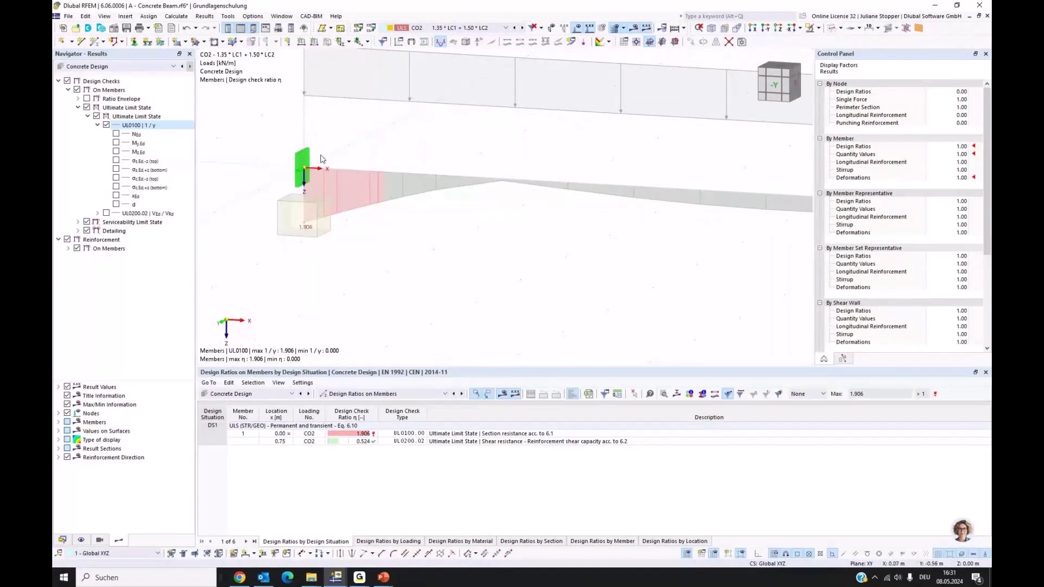
scroll(292, 212, "down", 2)
scroll(292, 212, "down", 1)
scroll(456, 229, "down", 2)
scroll(691, 226, "up", 5)
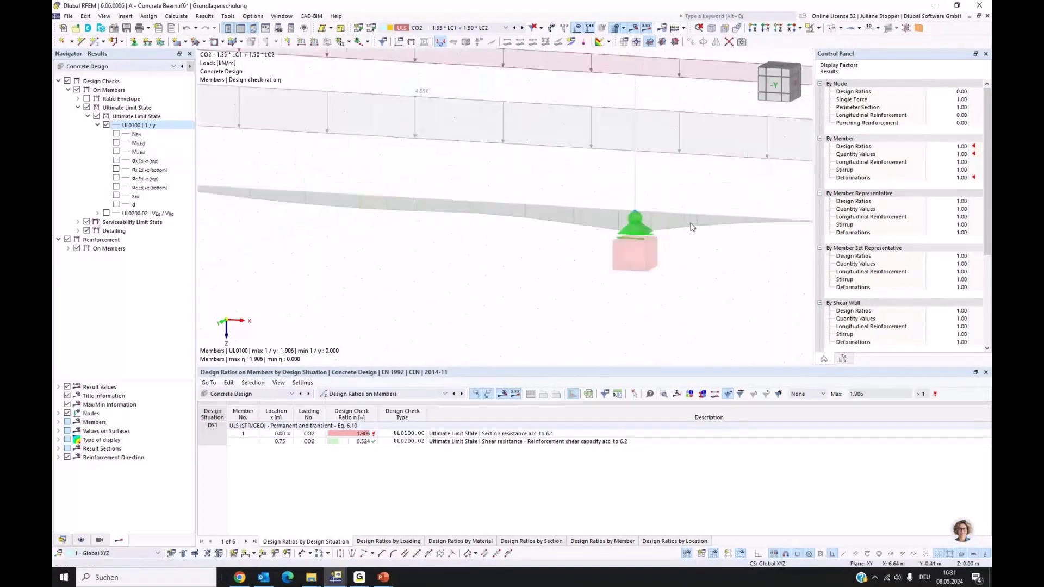
scroll(613, 238, "up", 3)
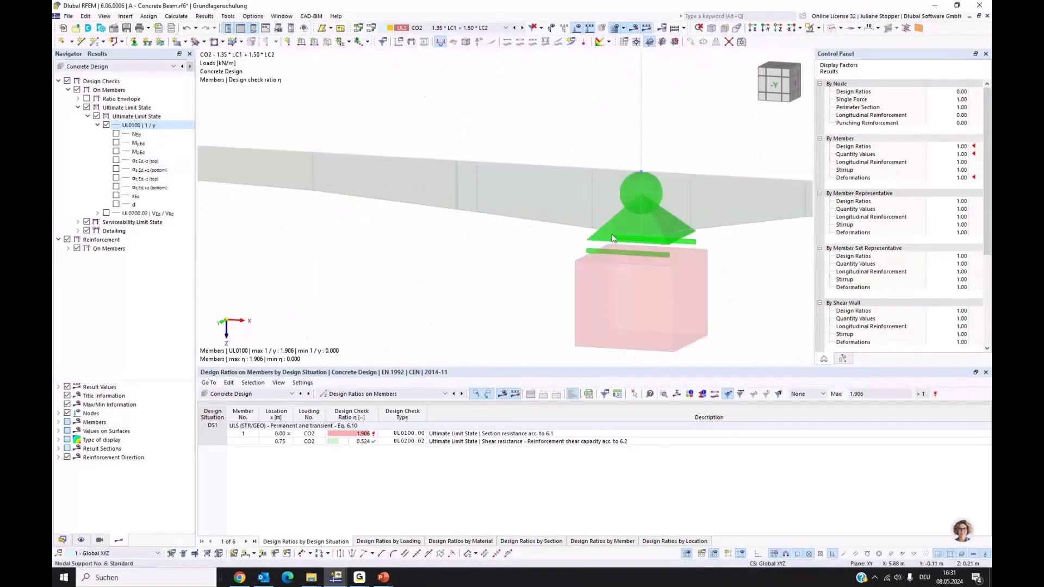
scroll(612, 237, "down", 3)
scroll(395, 263, "down", 1)
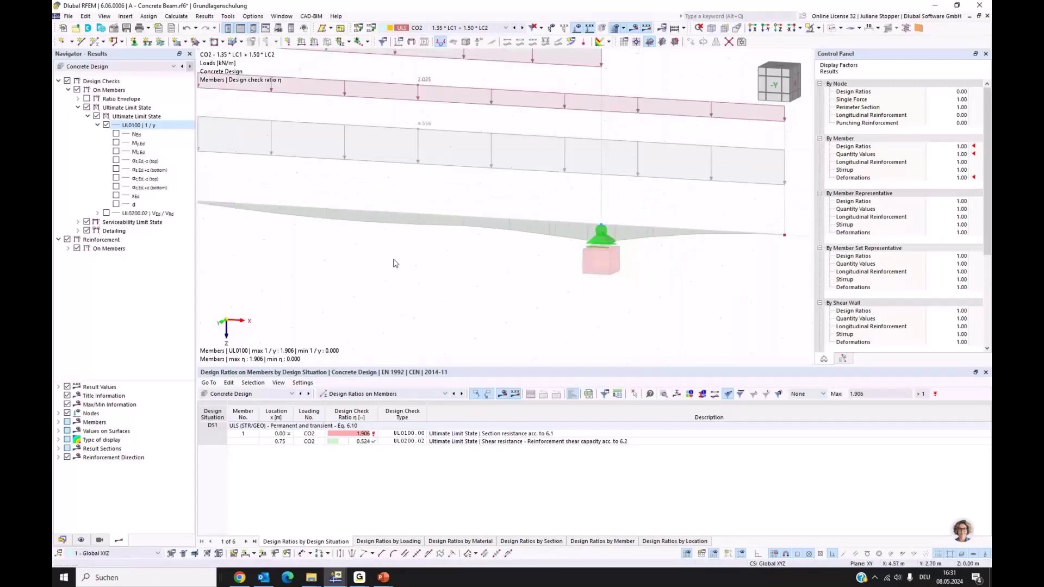
middle_click_drag(395, 264, 439, 238)
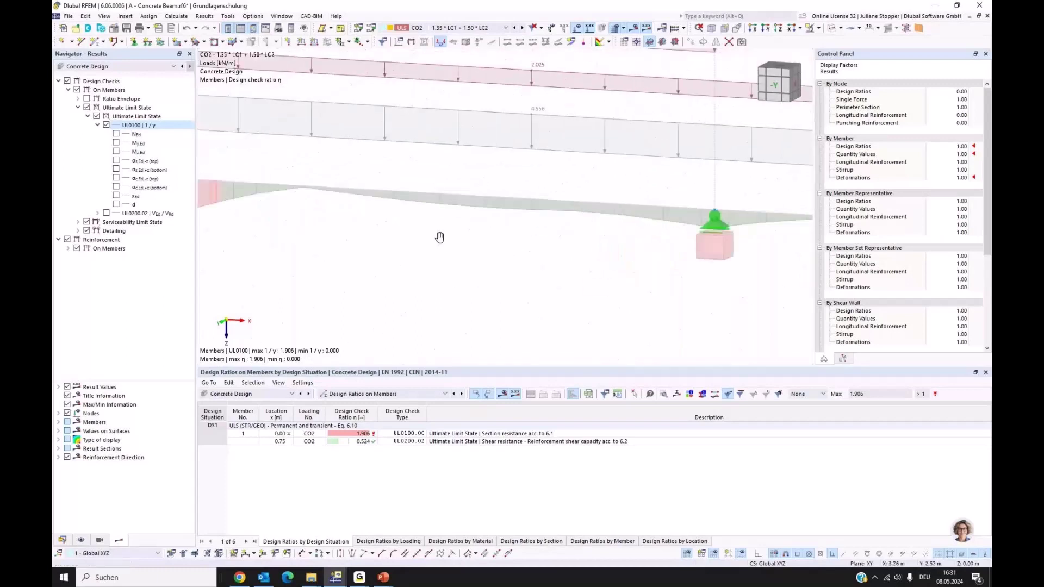
scroll(739, 241, "up", 3)
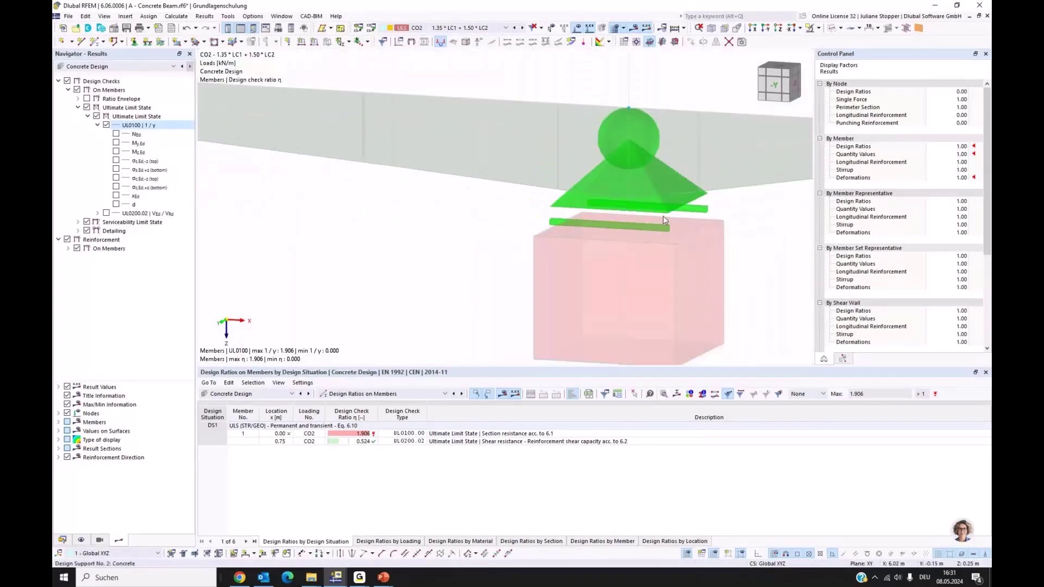
scroll(663, 216, "down", 2)
scroll(479, 221, "down", 2)
middle_click_drag(324, 235, 725, 287)
scroll(725, 286, "down", 3)
scroll(442, 297, "up", 2)
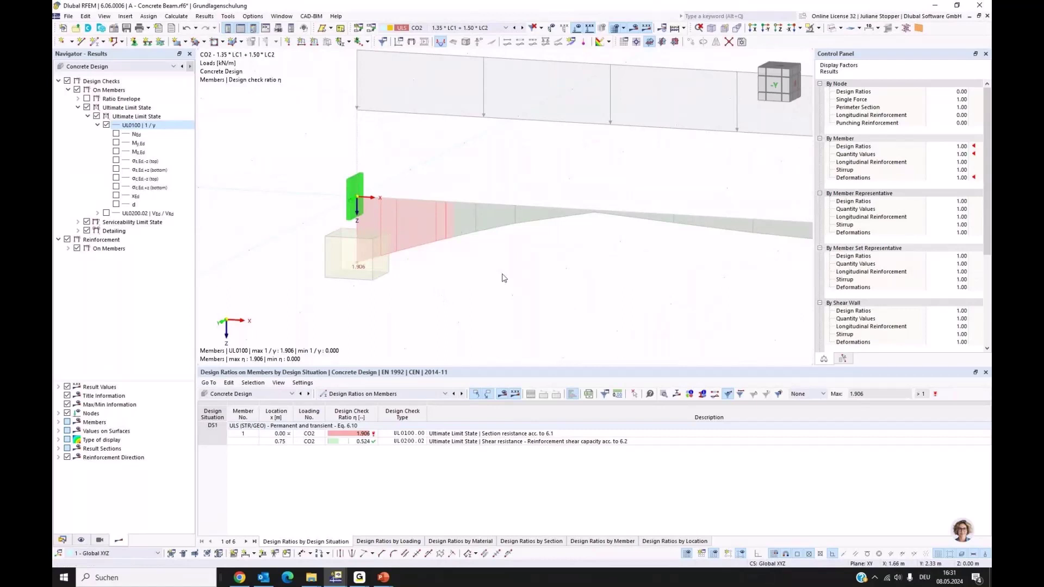
middle_click_drag(513, 268, 462, 247)
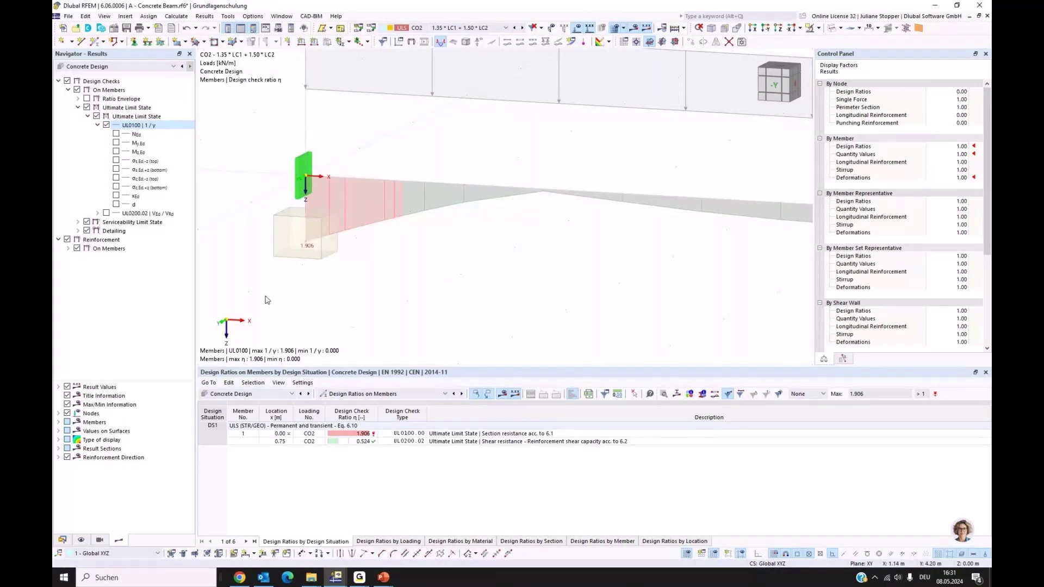
Expand the required and provided reinforcement results on members and turn off the display of the design checks.
left_click(68, 248)
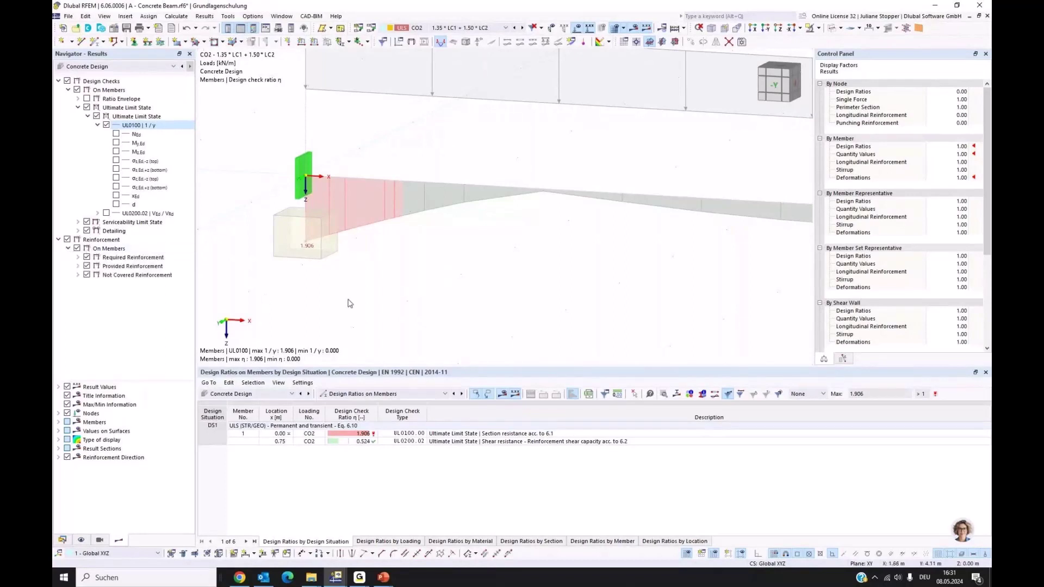
left_click(78, 257)
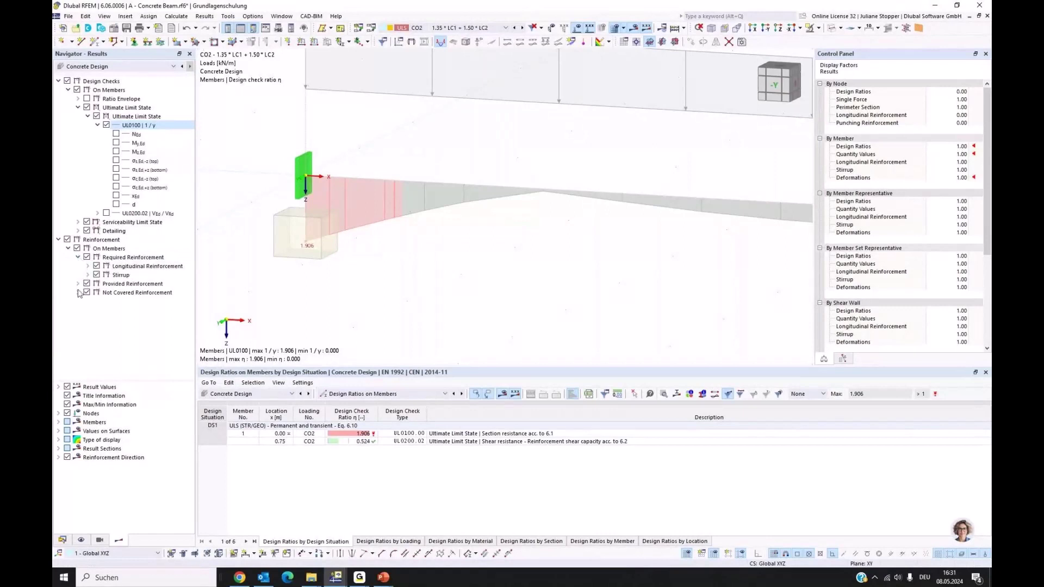
left_click(78, 283)
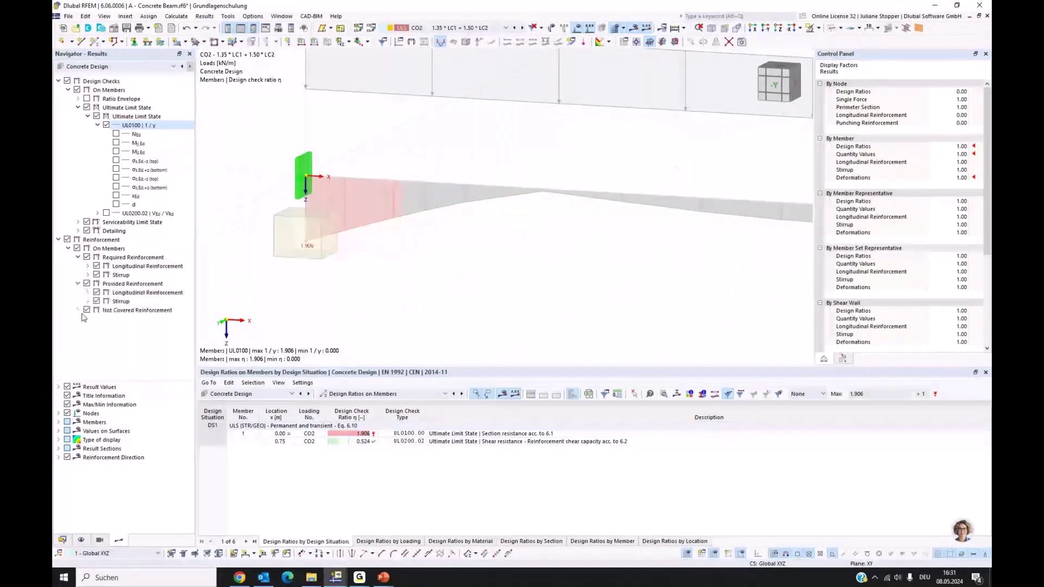
left_click(76, 90)
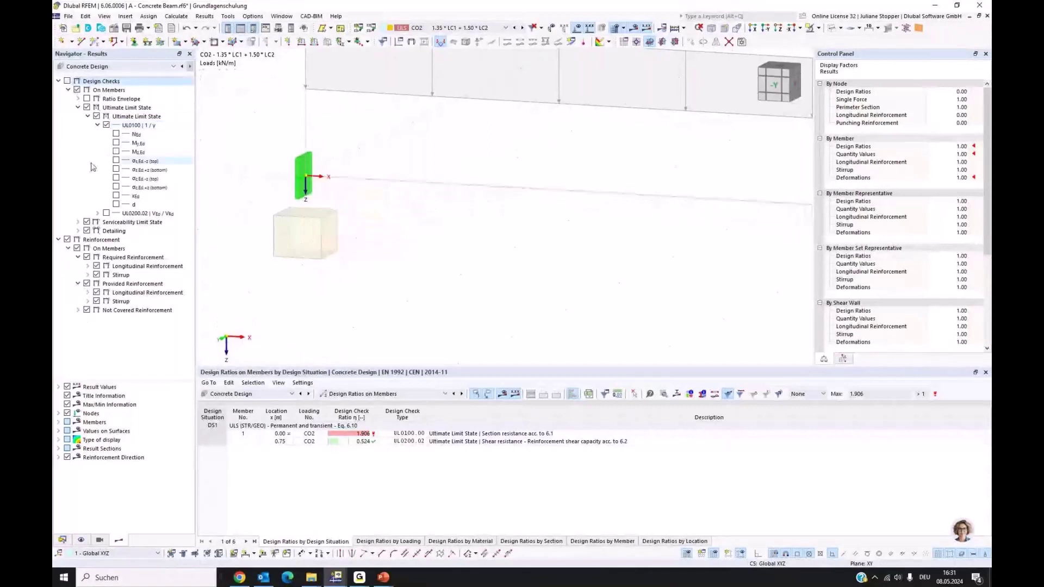
Display the required longitudinal reinforcement As,req,-z (top) and As,req,+z (bottom) along the whole beam.
left_click(88, 266)
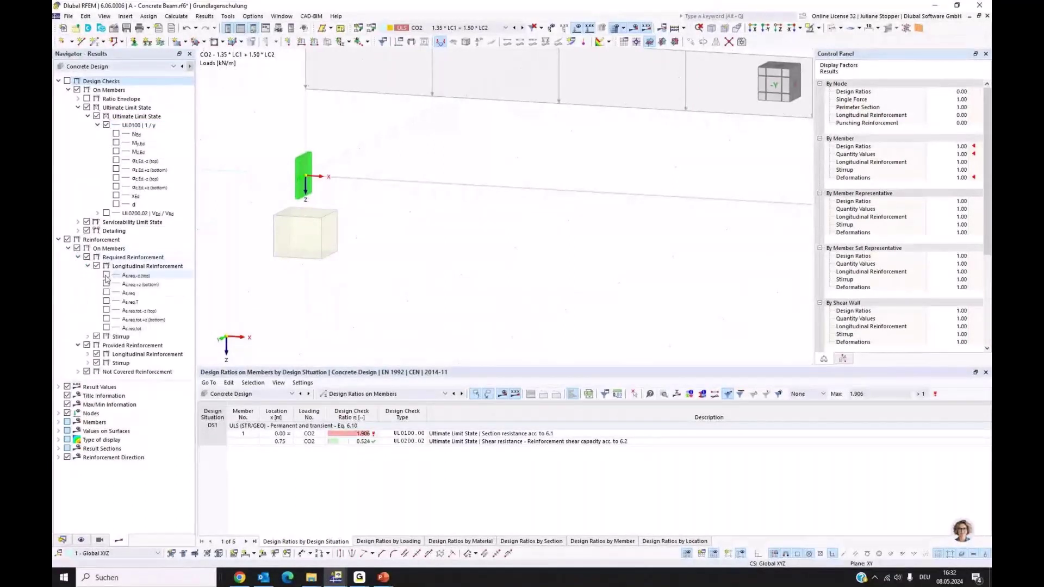
left_click(106, 277)
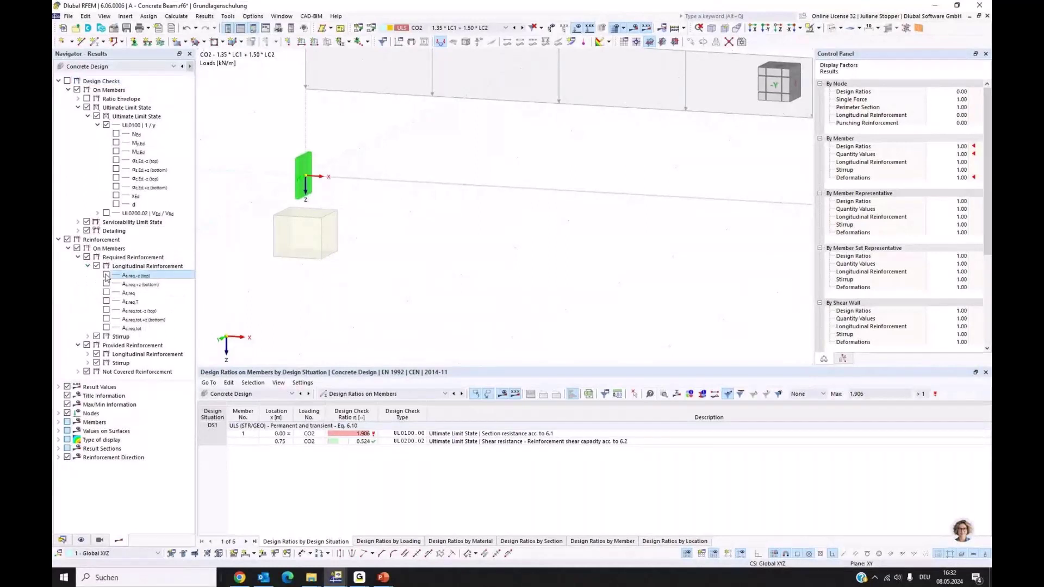
left_click(107, 284)
scroll(278, 191, "down", 5)
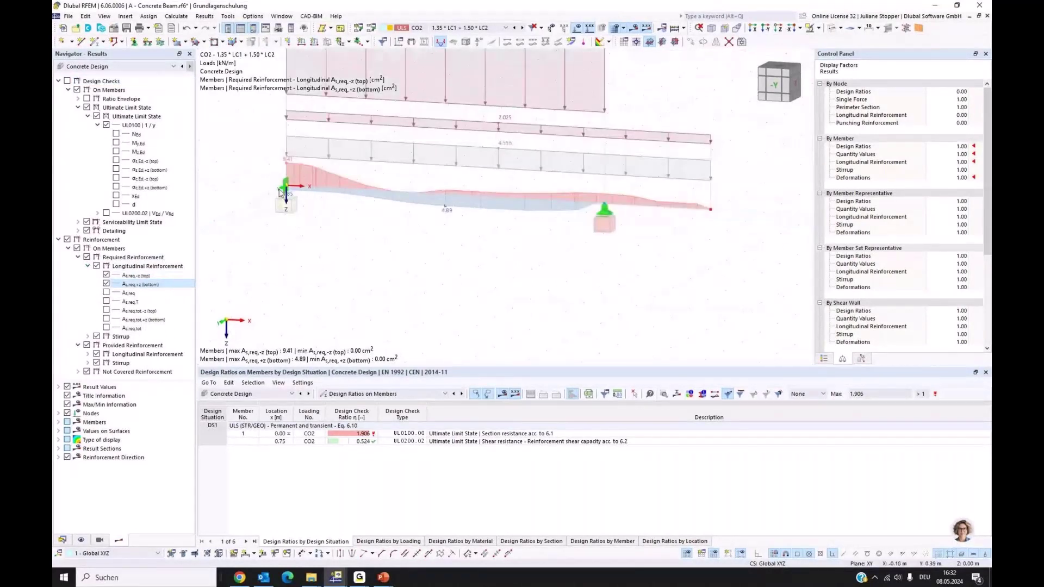
Hide the load display so only the required reinforcement diagrams are shown on the beam.
middle_click_drag(423, 247, 417, 319)
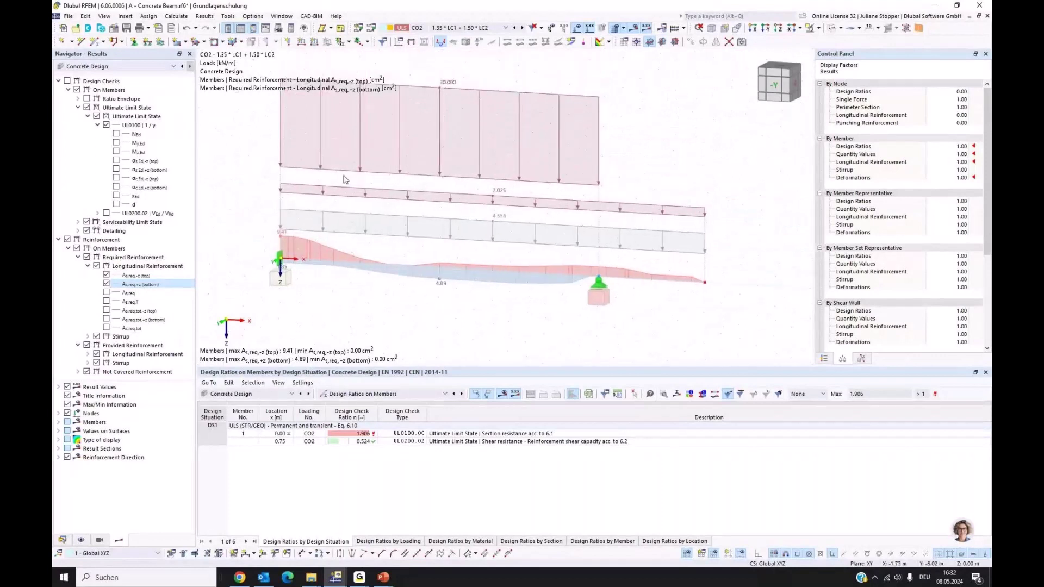
left_click(577, 29)
middle_click_drag(368, 304, 376, 291)
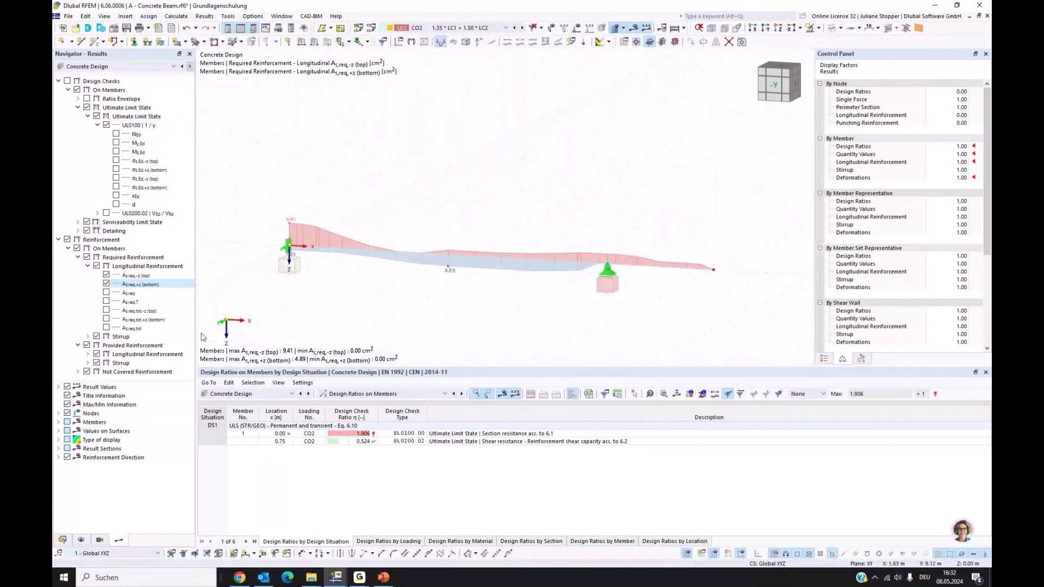
Overlay the provided longitudinal reinforcement As,prov,-z (top) and As,prov,+z (bottom) on the required reinforcement diagrams along the beam.
left_click(87, 355)
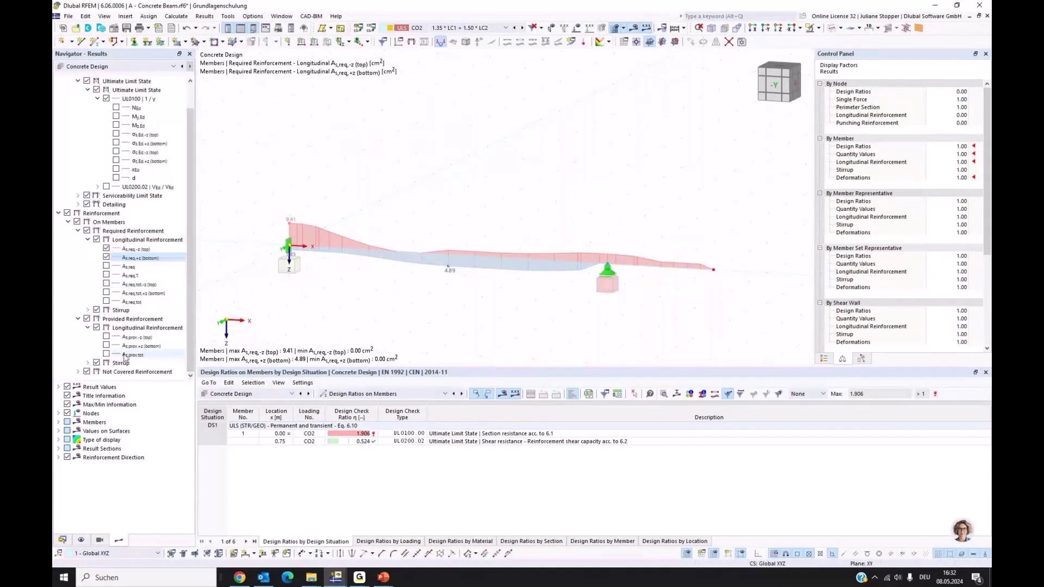
left_click(106, 337)
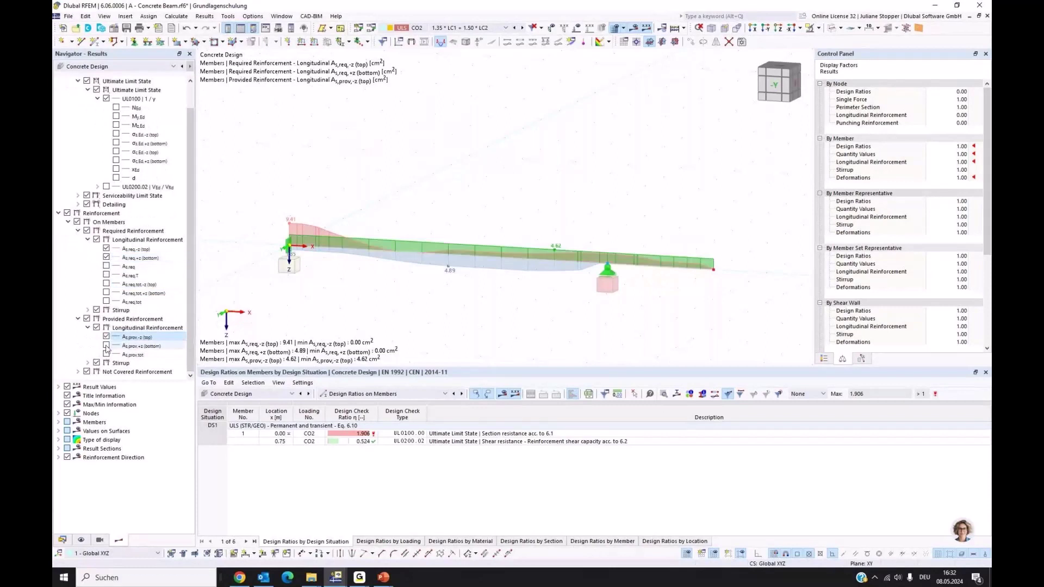
left_click(106, 346)
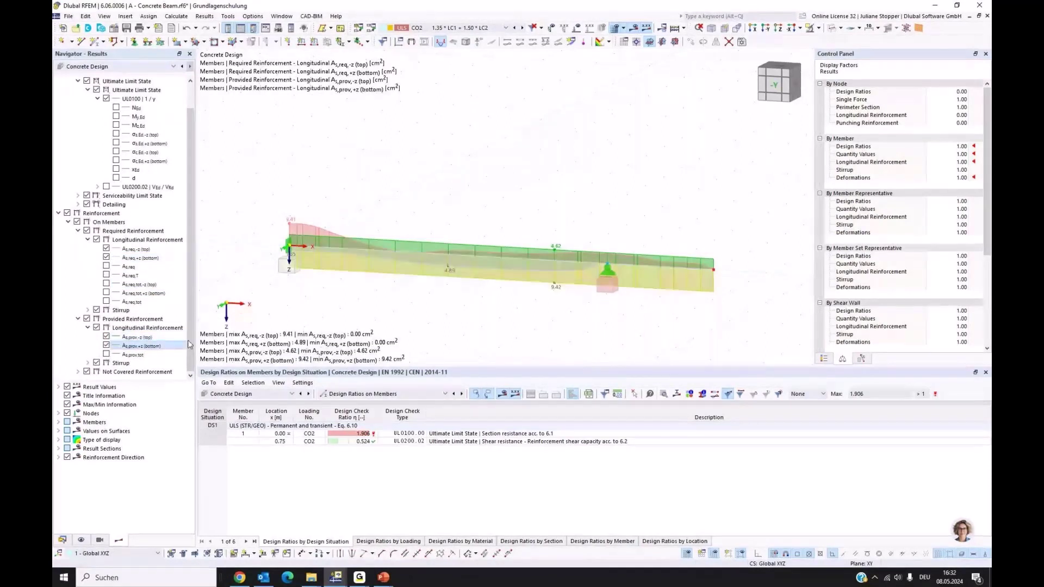
middle_click_drag(296, 228, 321, 189)
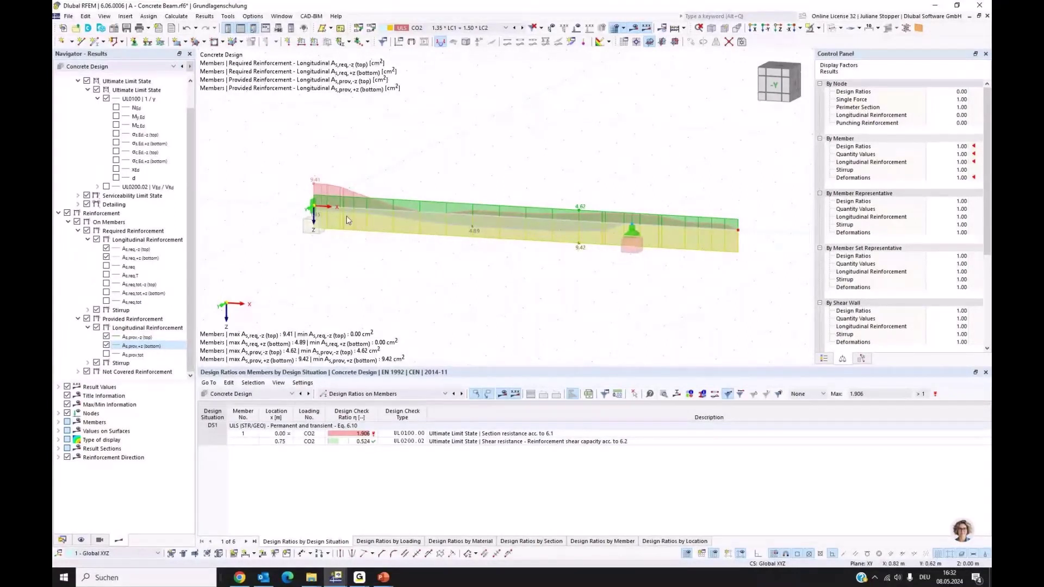
scroll(347, 216, "up", 1)
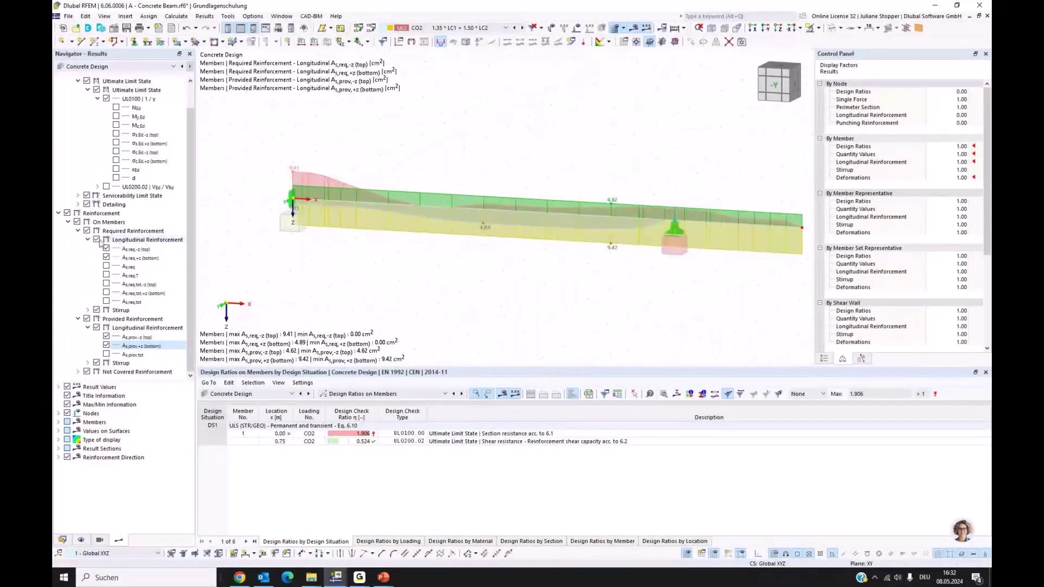
Replace the required and provided reinforcement results with the not covered longitudinal reinforcement As,dif,-z (top) and As,dif,+z (bottom).
left_click(78, 231)
left_click(86, 266)
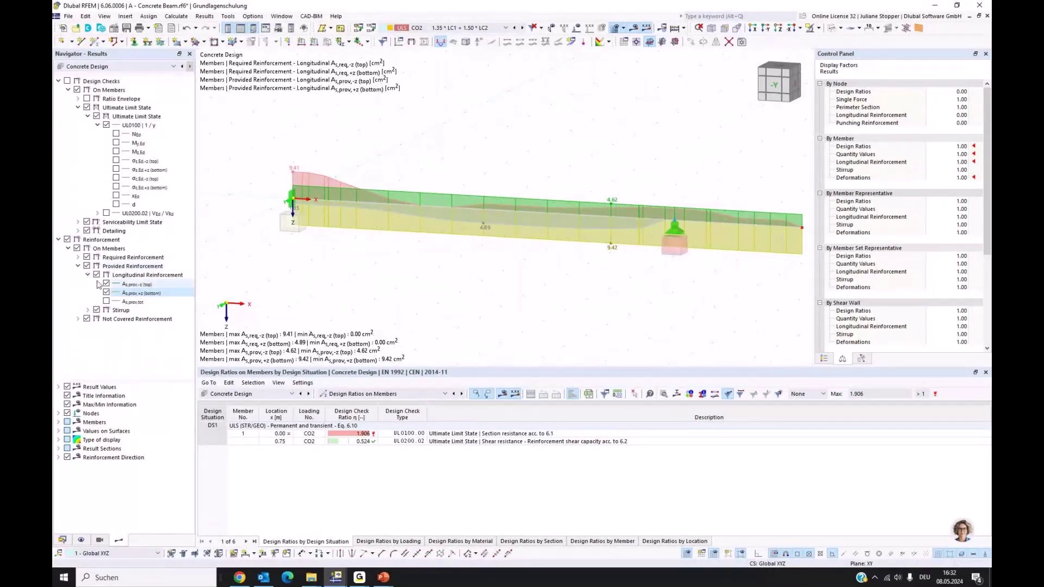
left_click(86, 257)
left_click(78, 319)
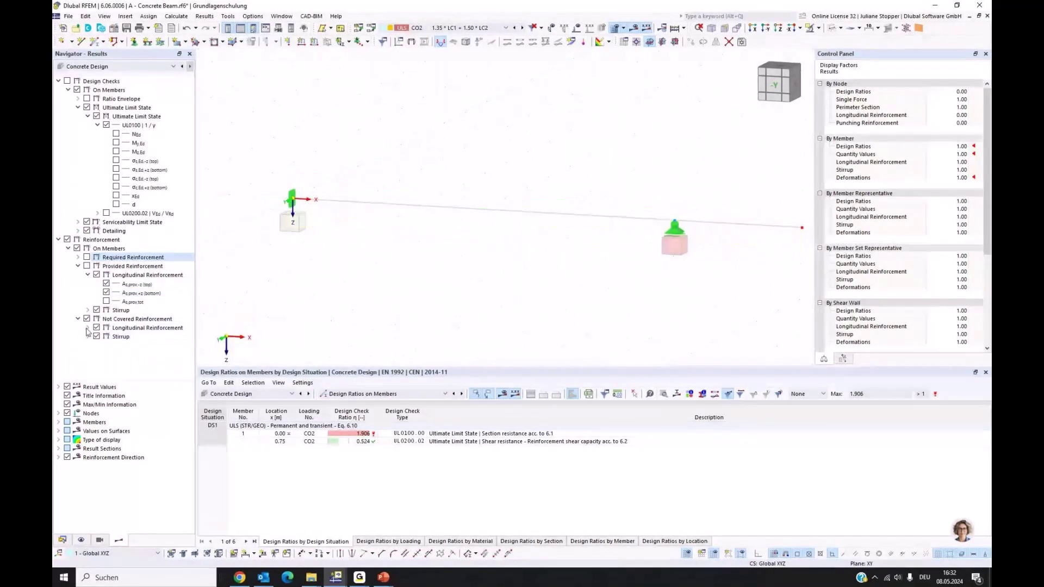
left_click(88, 328)
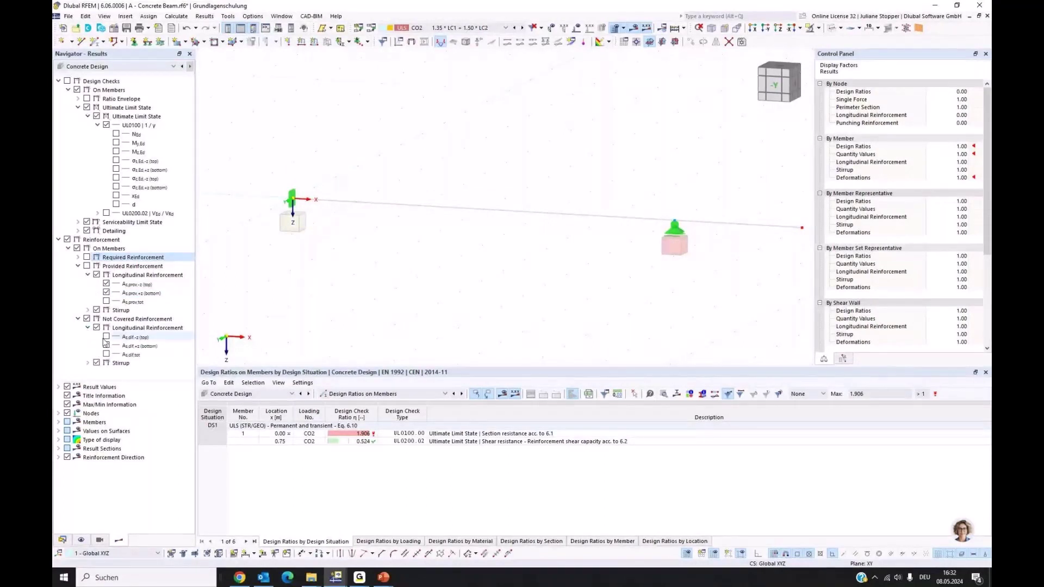
left_click(106, 338)
left_click(106, 345)
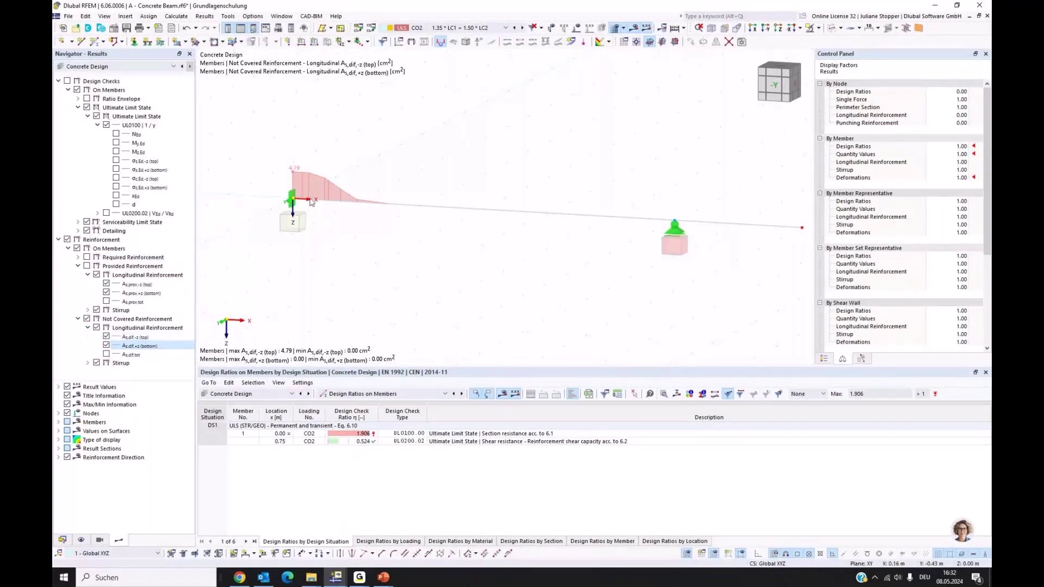
scroll(311, 202, "up", 1)
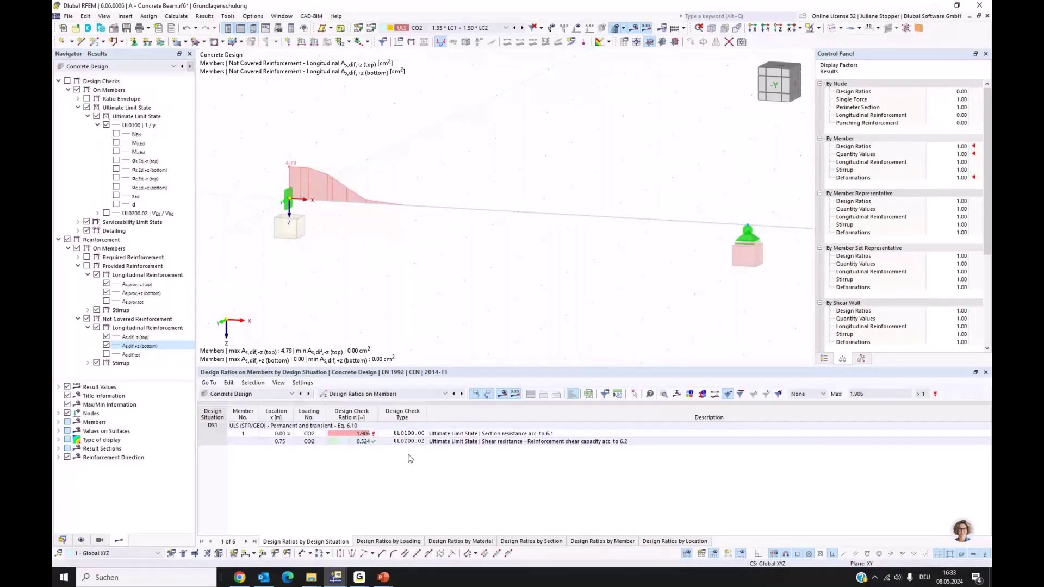
Review the UL0100 section resistance check details at x = 0.00 m, including the stress diagrams in the section.
left_click(403, 434)
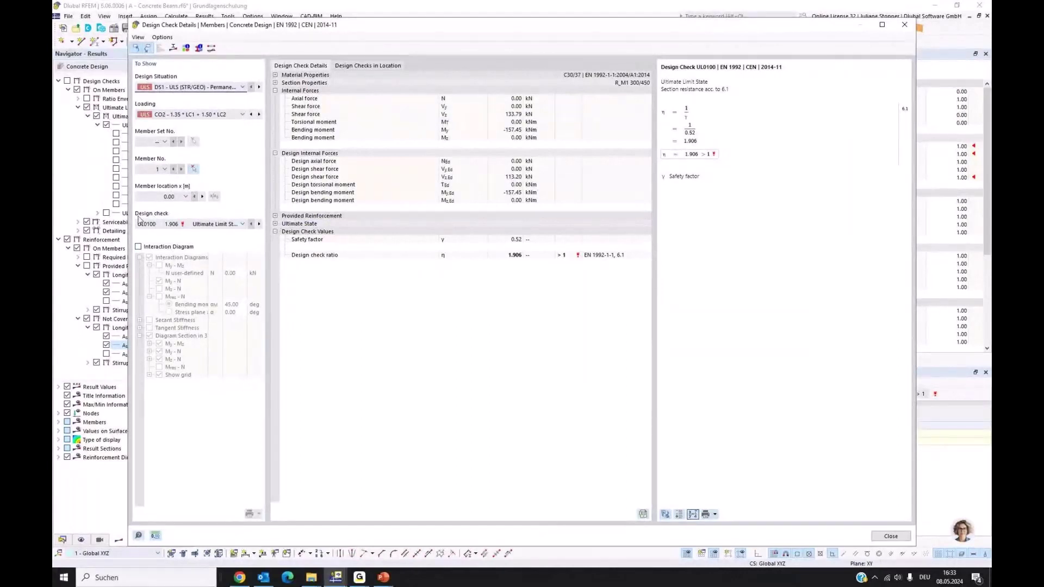
left_click(173, 48)
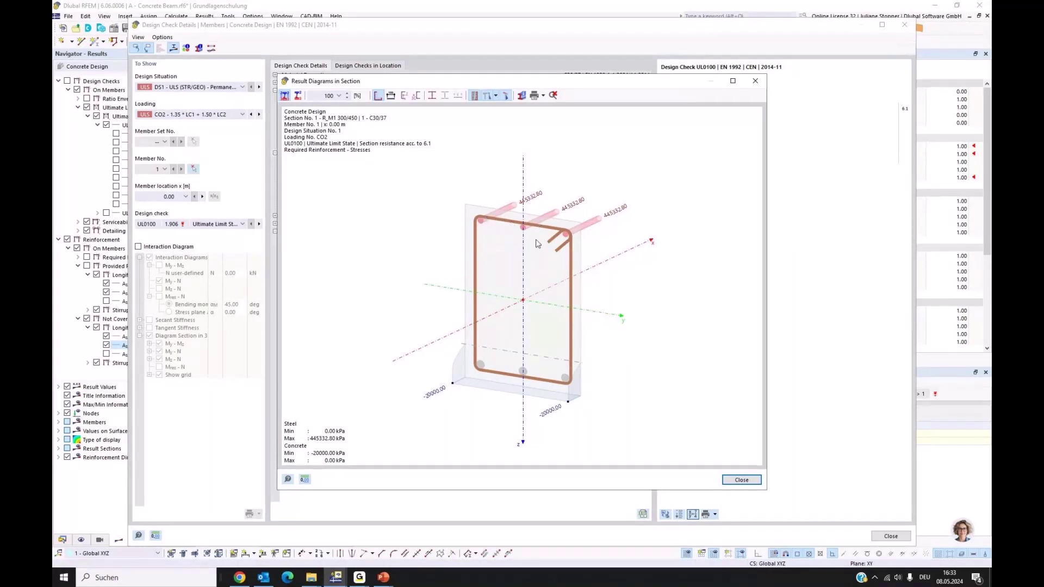
left_click(742, 480)
left_click(891, 537)
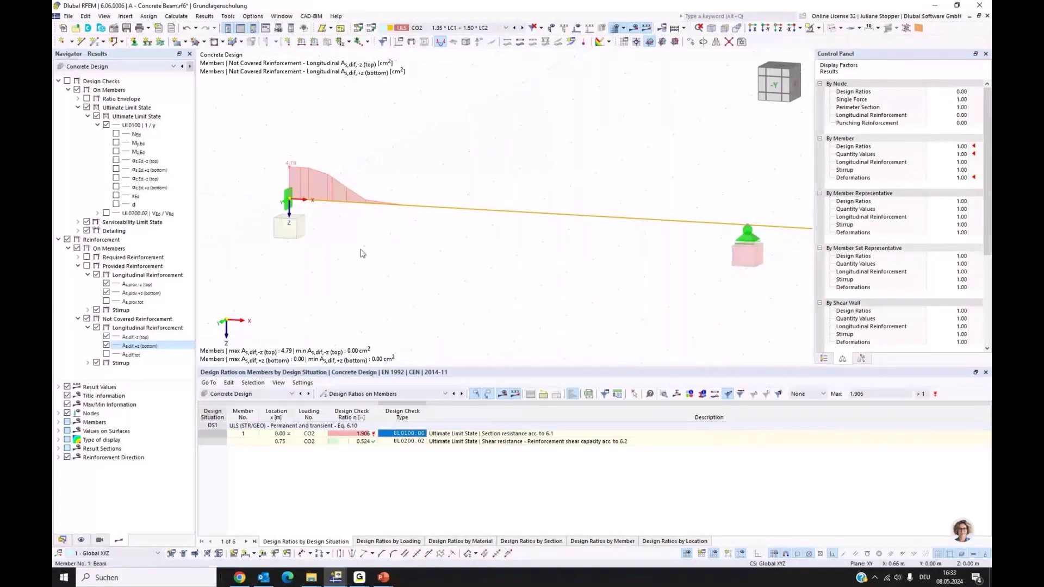
Add a second longitudinal reinforcement item to the beam member and set its rebar type to B | Unsymmetrical.
double_click(333, 203)
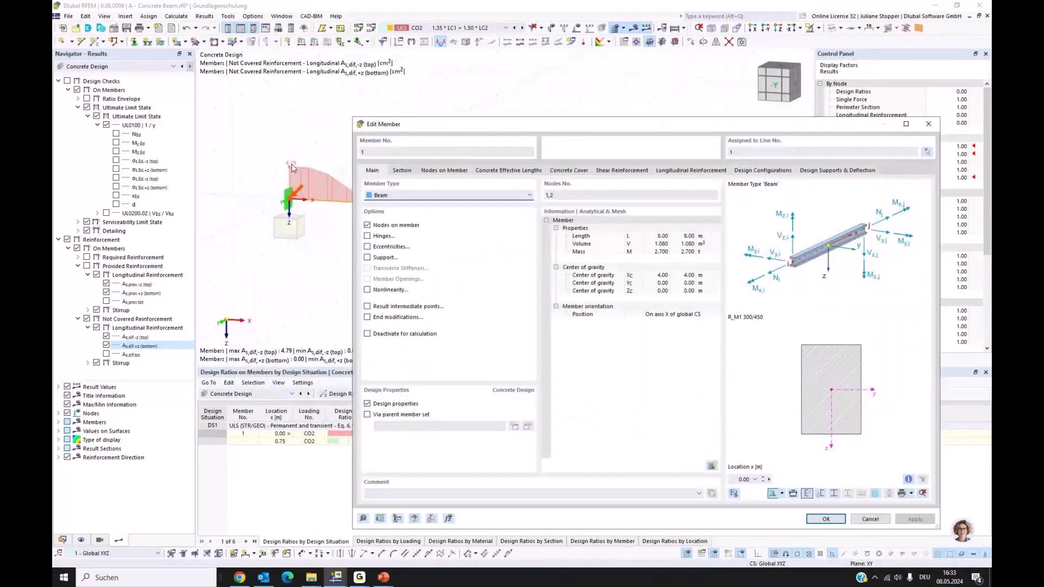
left_click_drag(430, 130, 430, 103)
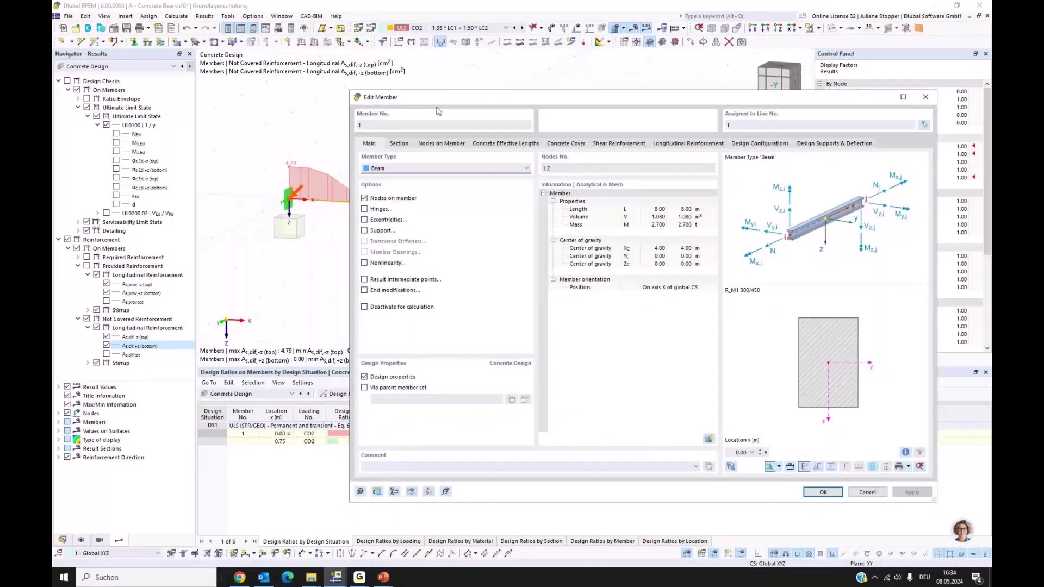
left_click_drag(438, 111, 723, 88)
left_click(721, 128)
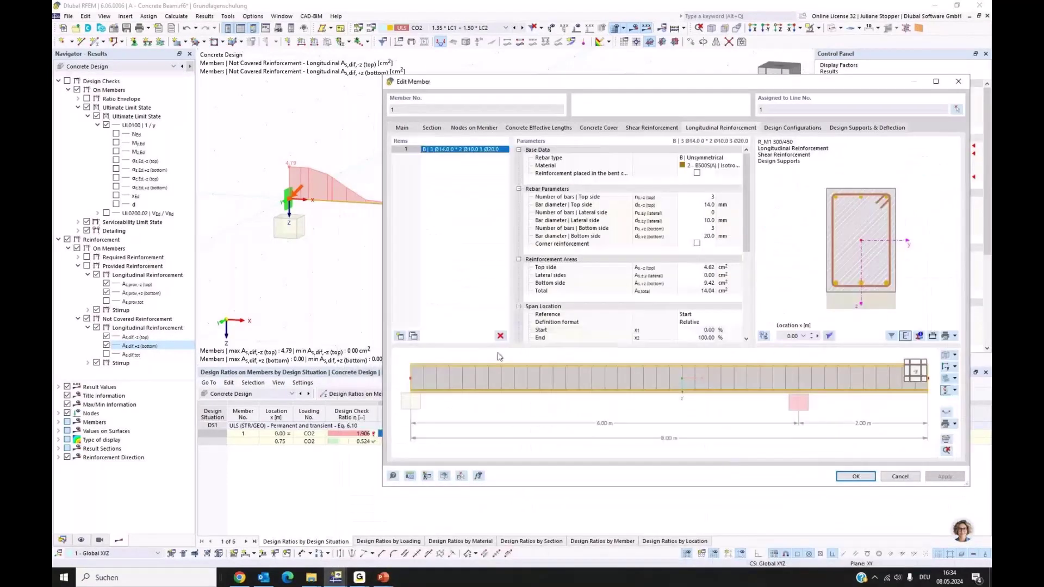
left_click(400, 337)
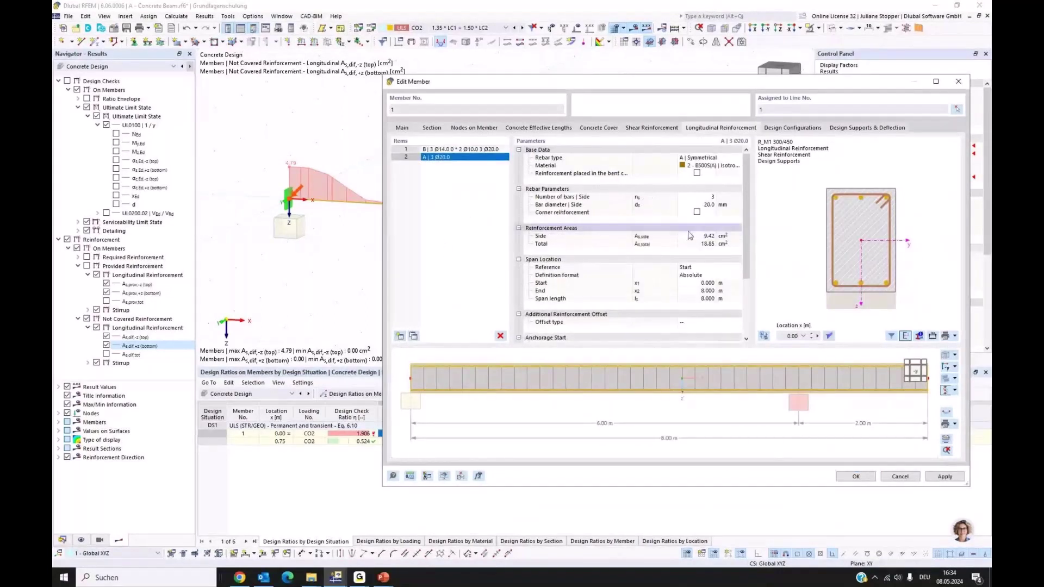
left_click(719, 158)
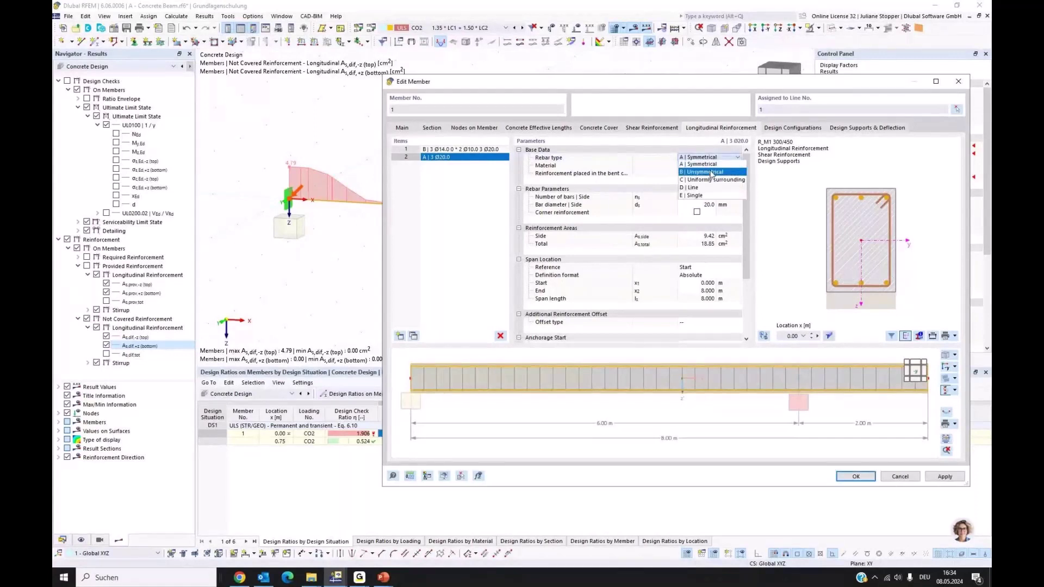
left_click(707, 173)
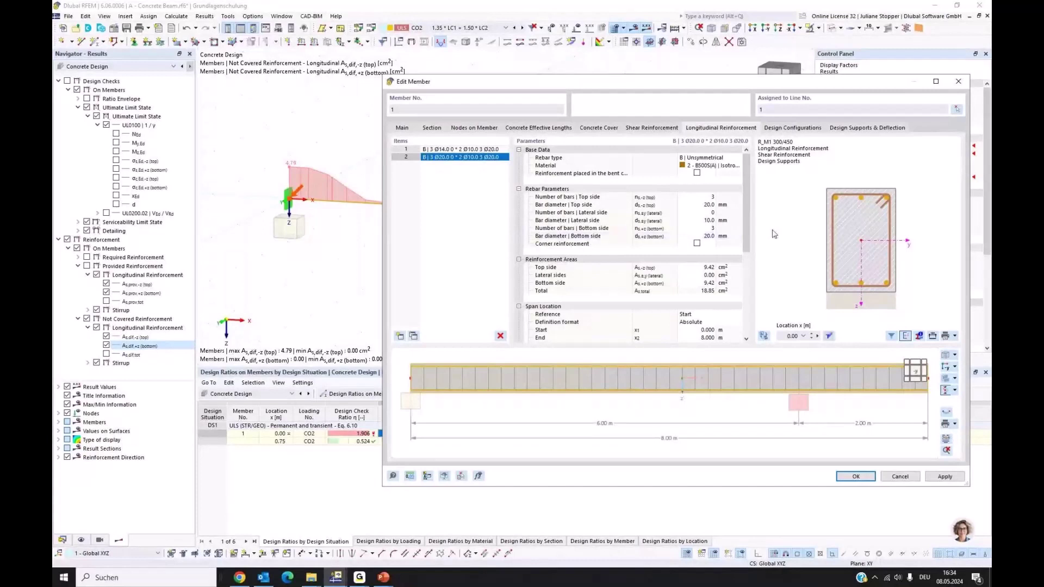
Set the number of bottom-side bars in the second longitudinal reinforcement item to 0.
left_click(706, 229)
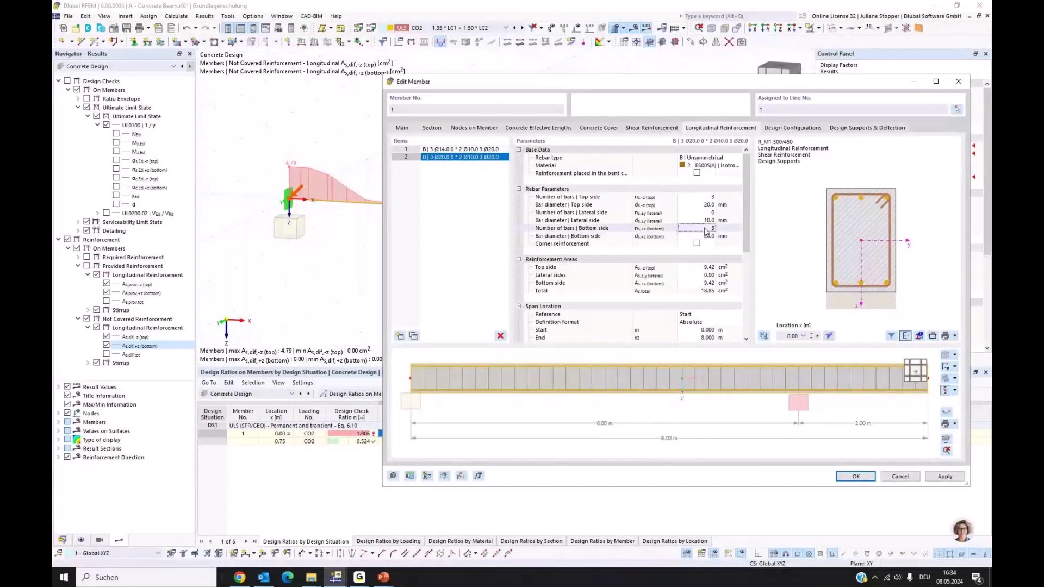
left_click(706, 229)
type("0")
key("Return")
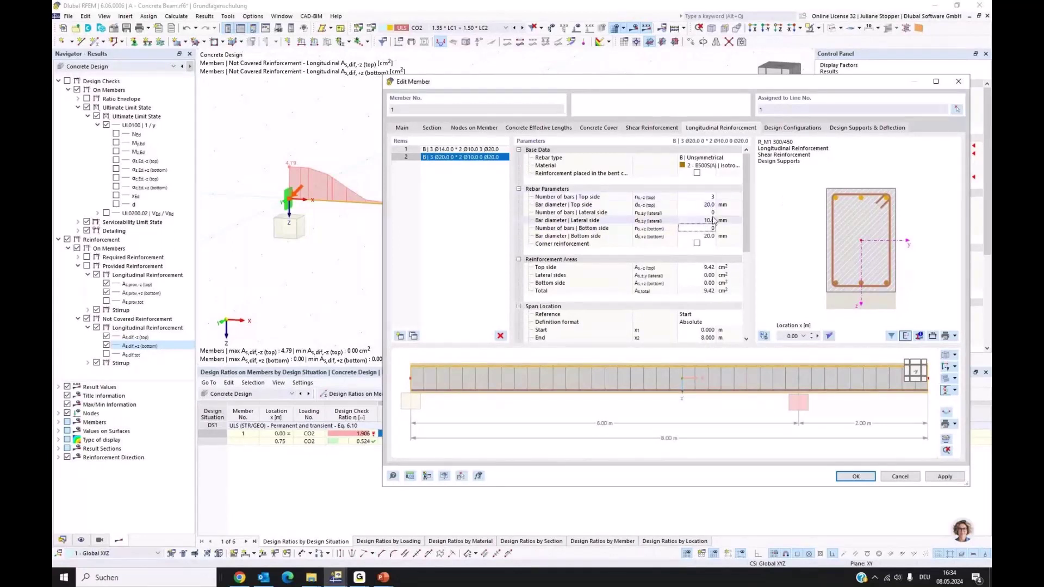
Set the top-side bar diameter of the second longitudinal reinforcement item to 16 mm.
left_click(703, 205)
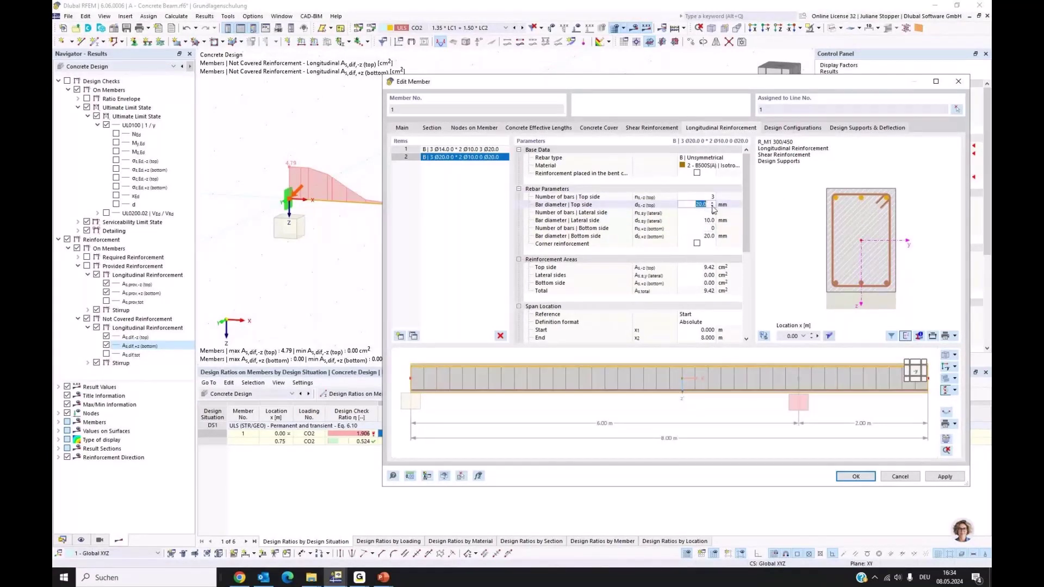
left_click(713, 207)
left_click(713, 207)
left_click(712, 207)
left_click(712, 207)
left_click(712, 207)
left_click(713, 207)
left_click(793, 226)
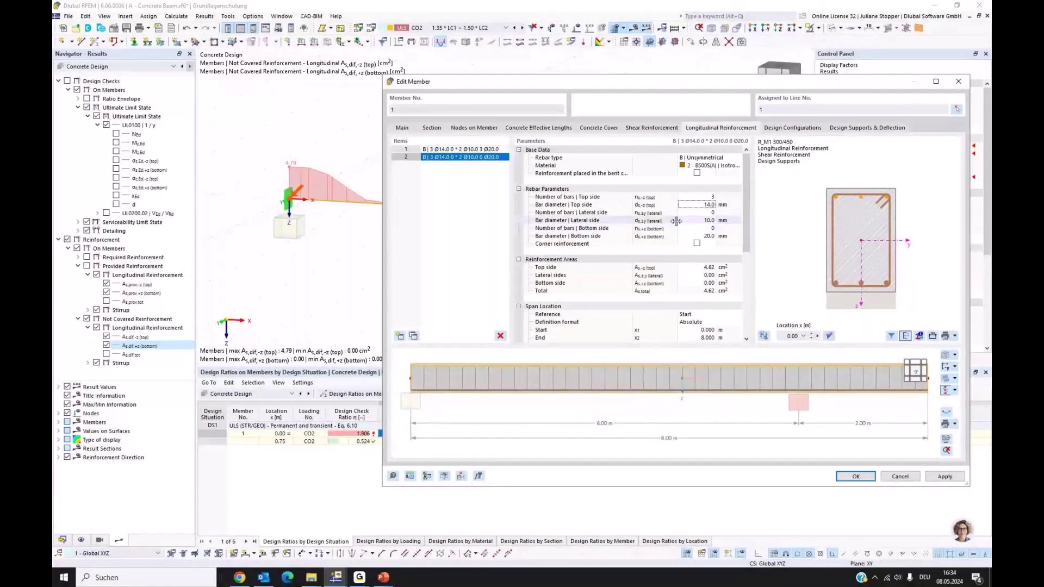
left_click(705, 205)
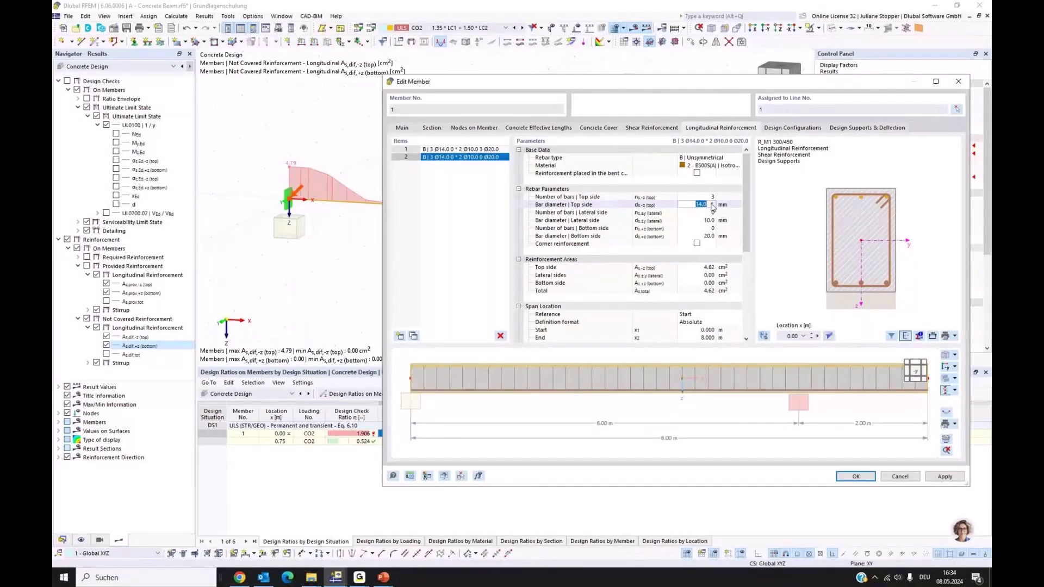
left_click(713, 203)
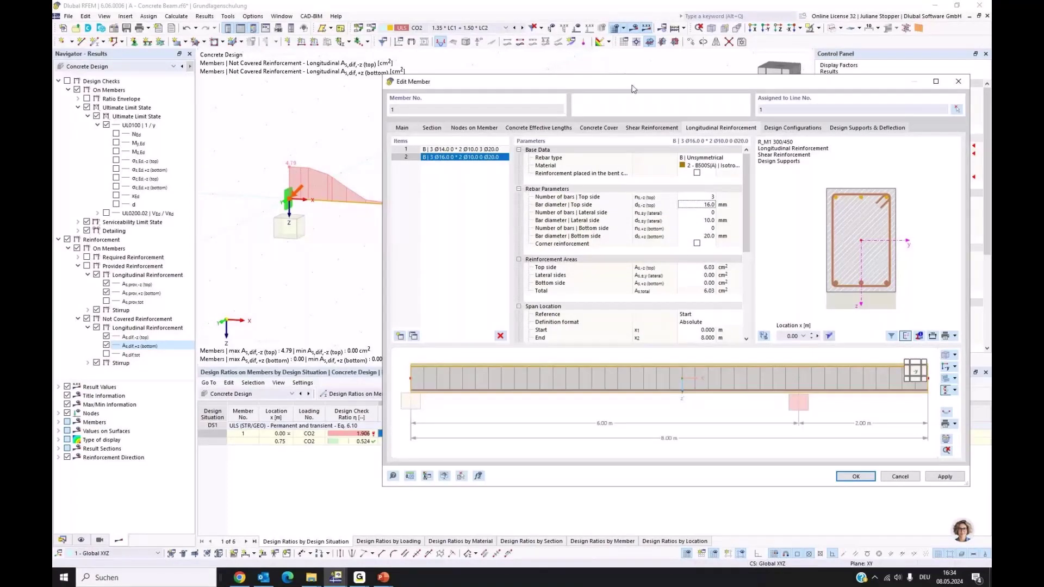
Limit the additional top reinforcement's span by setting its end to 2.5 m, and apply the change to the member.
left_click_drag(630, 87, 624, 118)
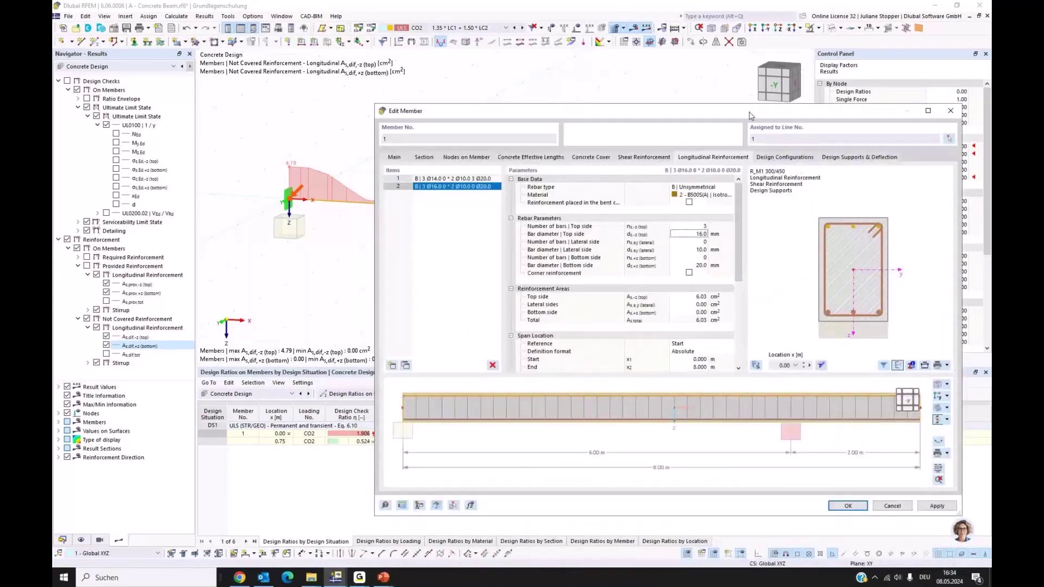
left_click_drag(749, 116, 750, 60)
left_click_drag(743, 171, 743, 218)
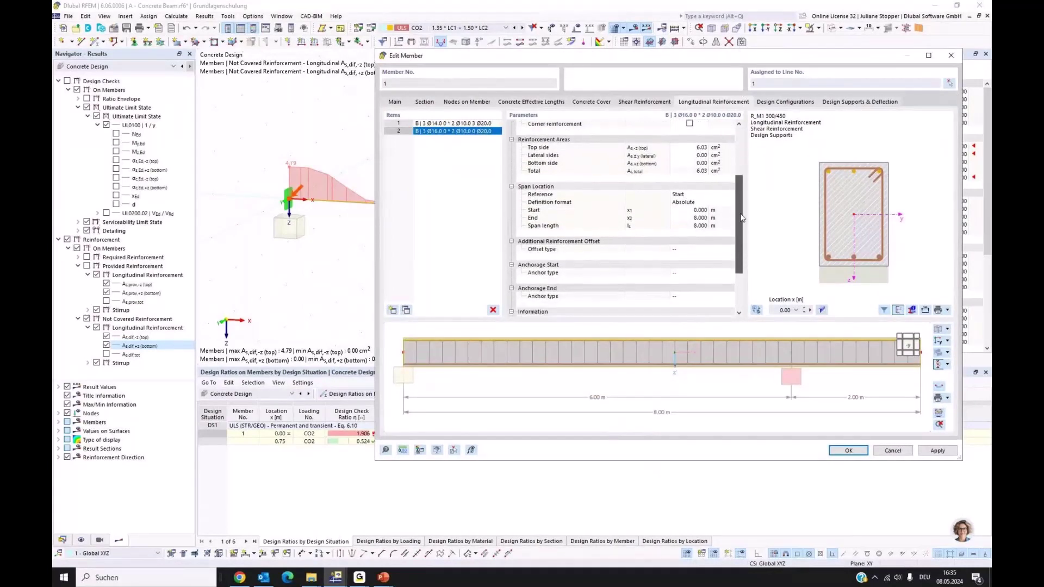
left_click(684, 211)
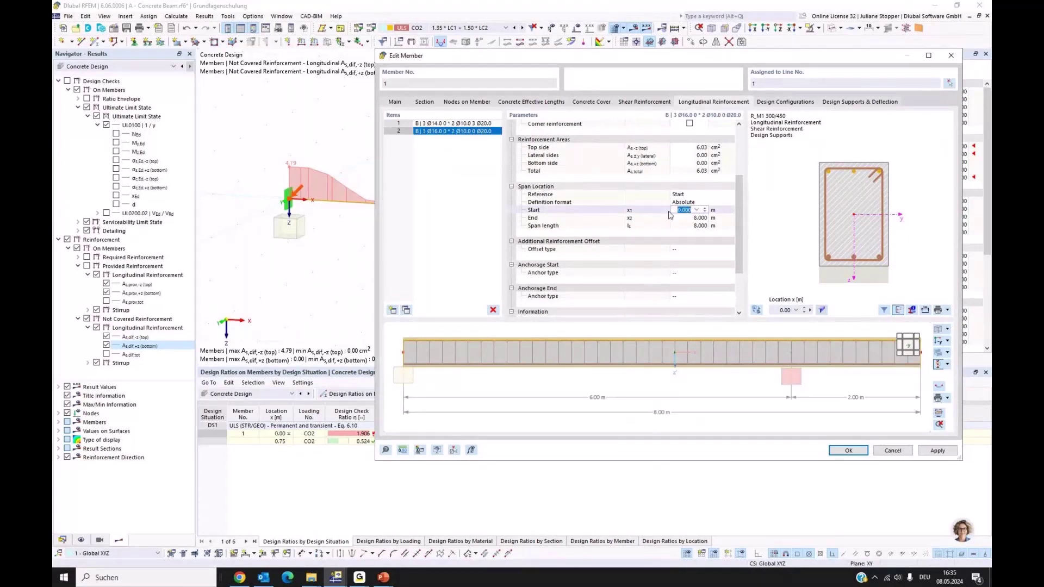
left_click(681, 218)
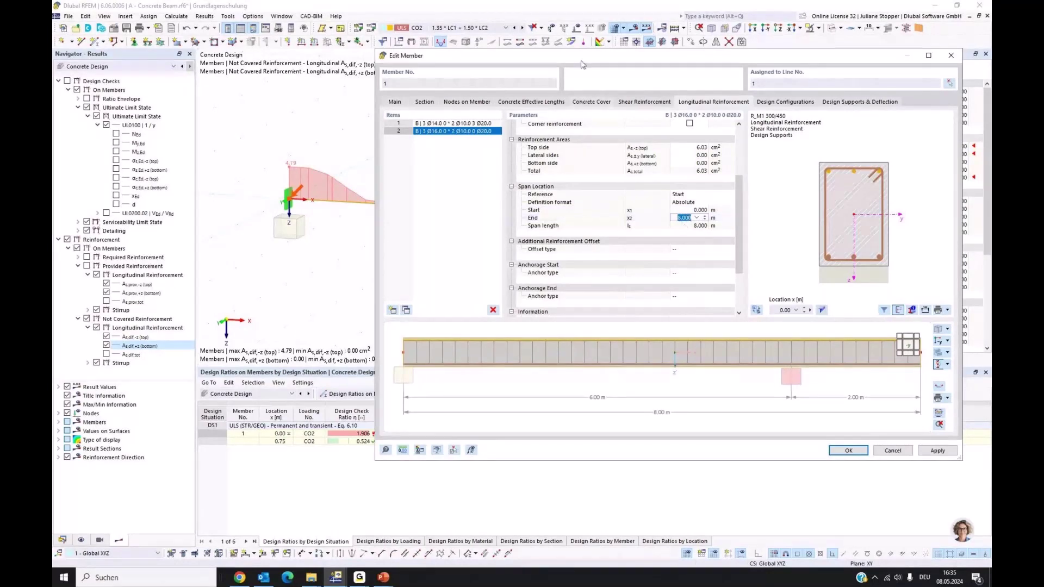
left_click_drag(584, 60, 478, 275)
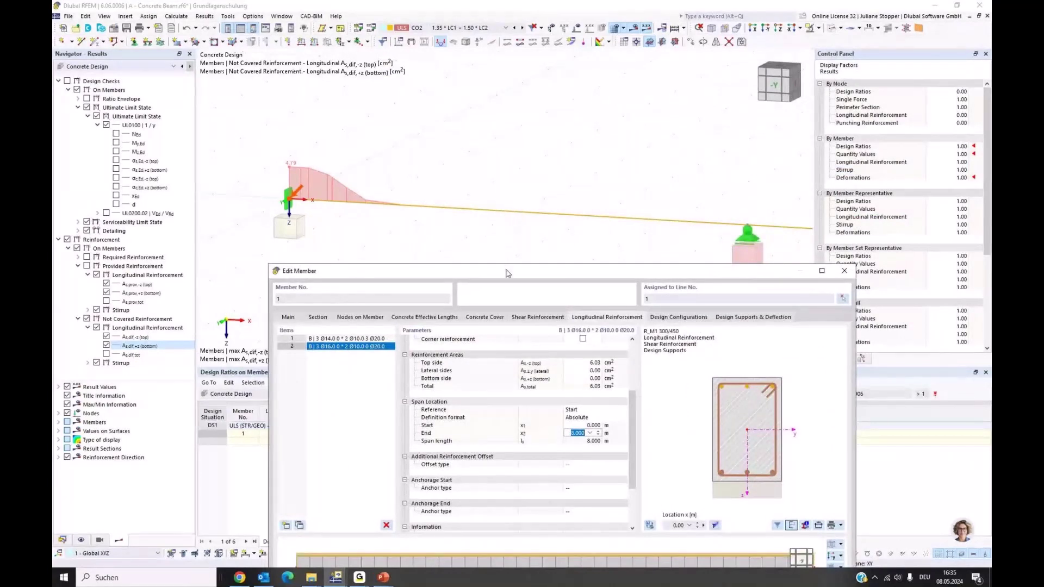
left_click_drag(506, 273, 522, 176)
type("2,5")
left_click_drag(611, 171, 650, 76)
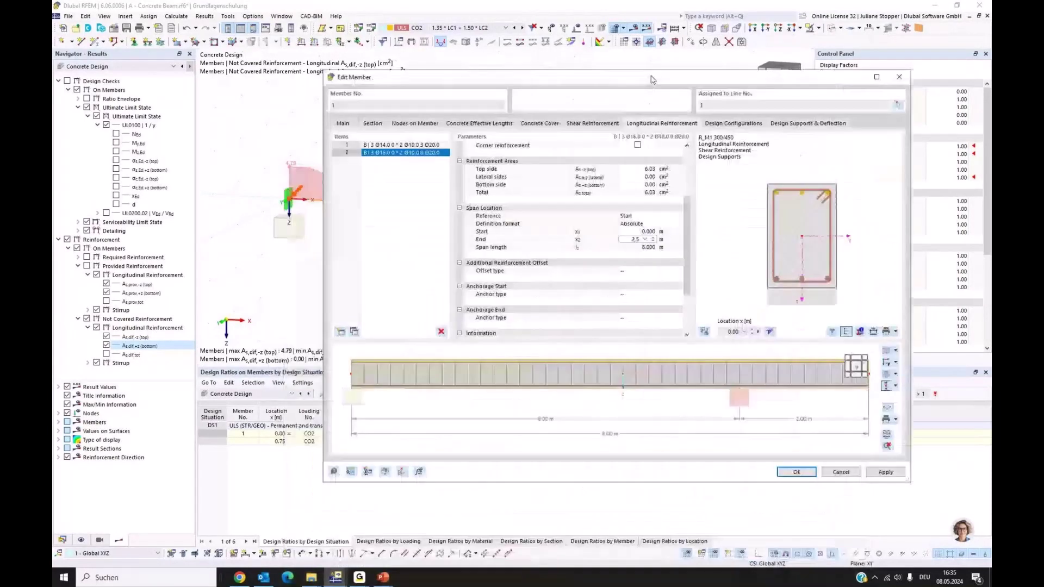
left_click(886, 472)
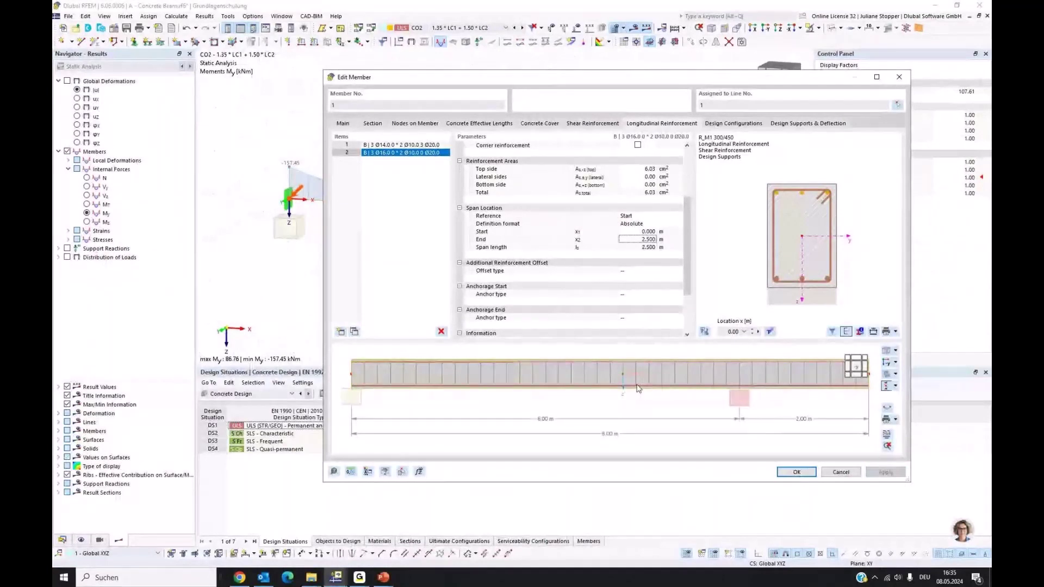
Set the additional reinforcement offset type of the second longitudinal item to From Stirrup.
middle_click_drag(634, 385, 624, 422, "ctrl")
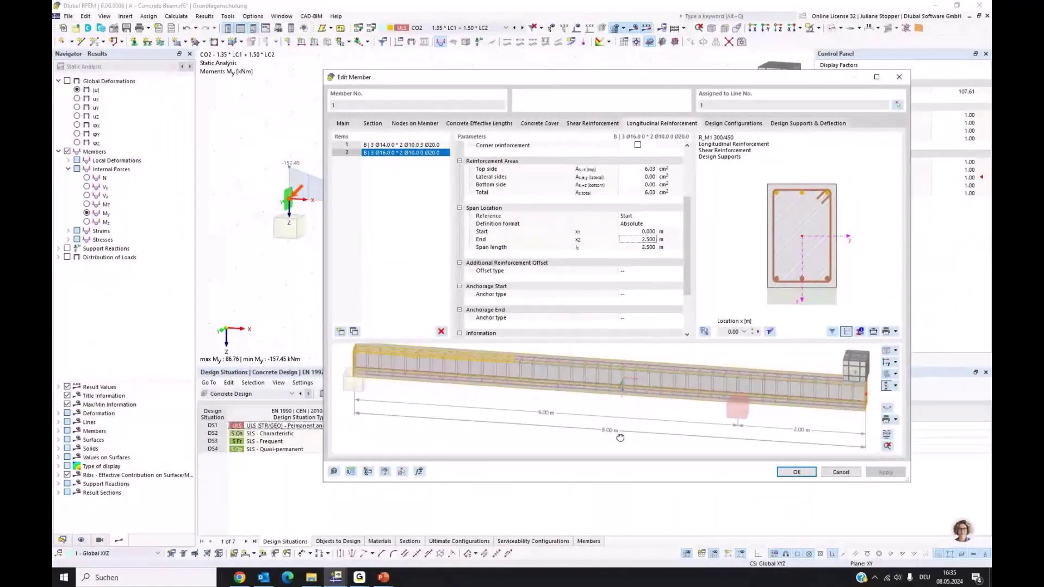
scroll(459, 373, "up", 4)
scroll(533, 415, "down", 1)
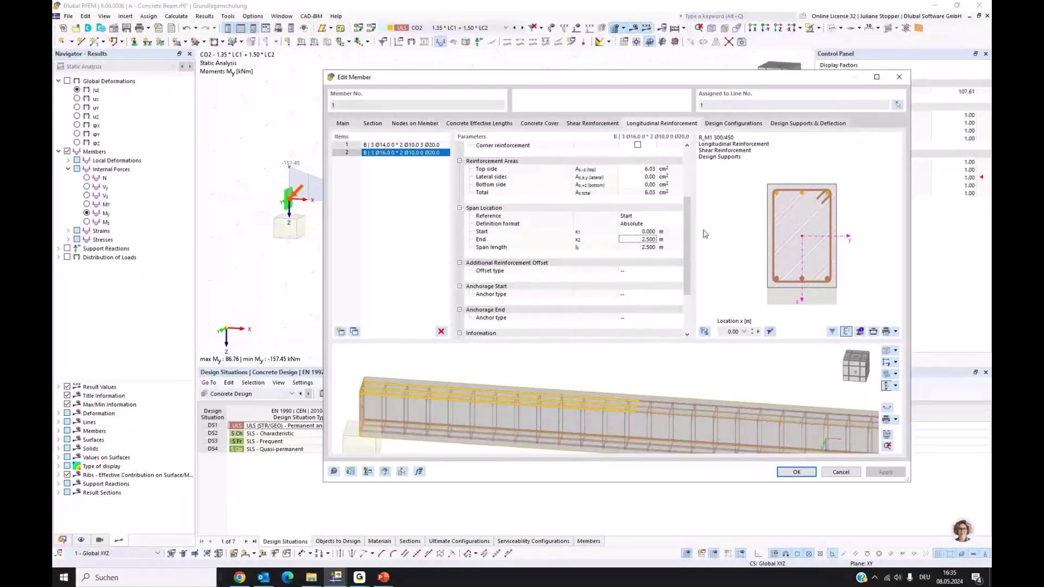
left_click(626, 273)
left_click(626, 273)
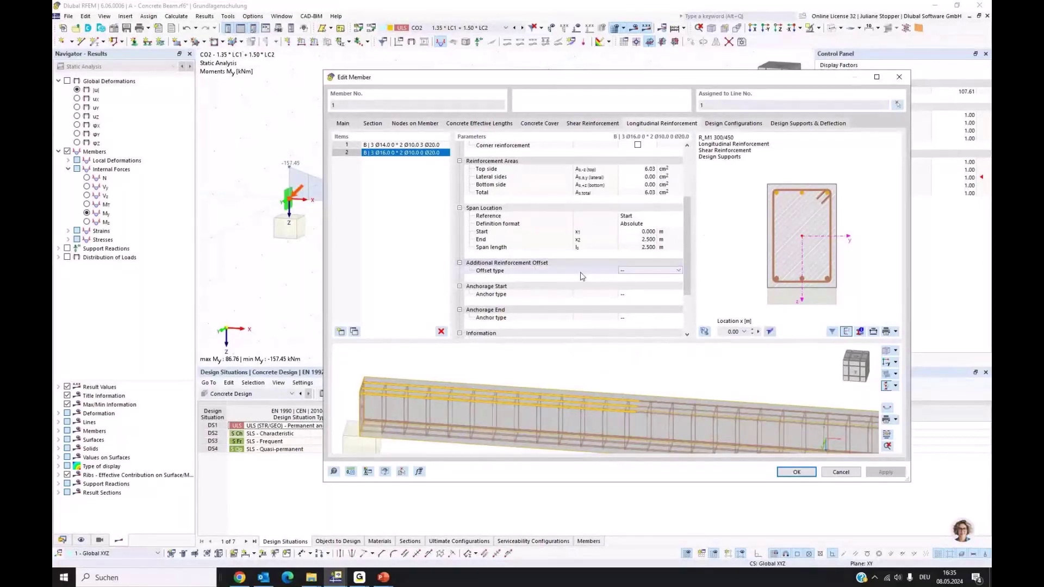
left_click(679, 270)
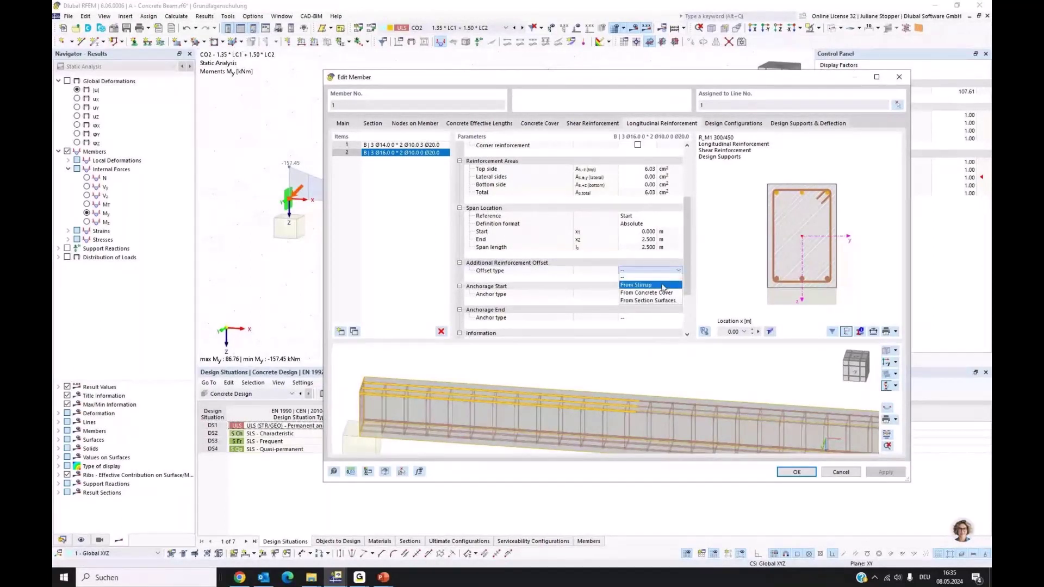
left_click(663, 286)
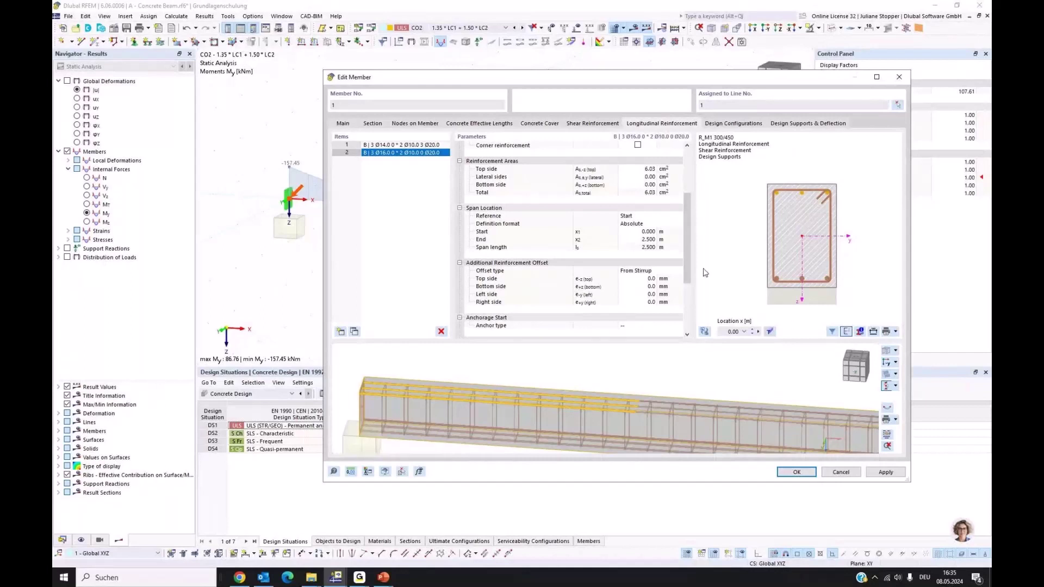
Set the top-side reinforcement offset from the stirrup to 30 mm and apply it to the member.
left_click(654, 280)
left_click(653, 281)
left_click(653, 277)
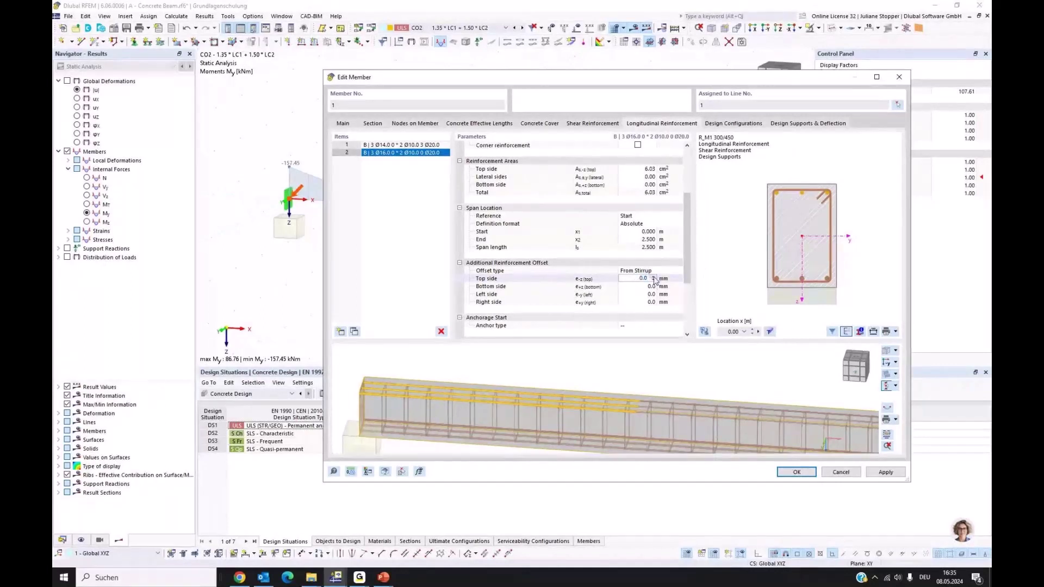
left_click(653, 277)
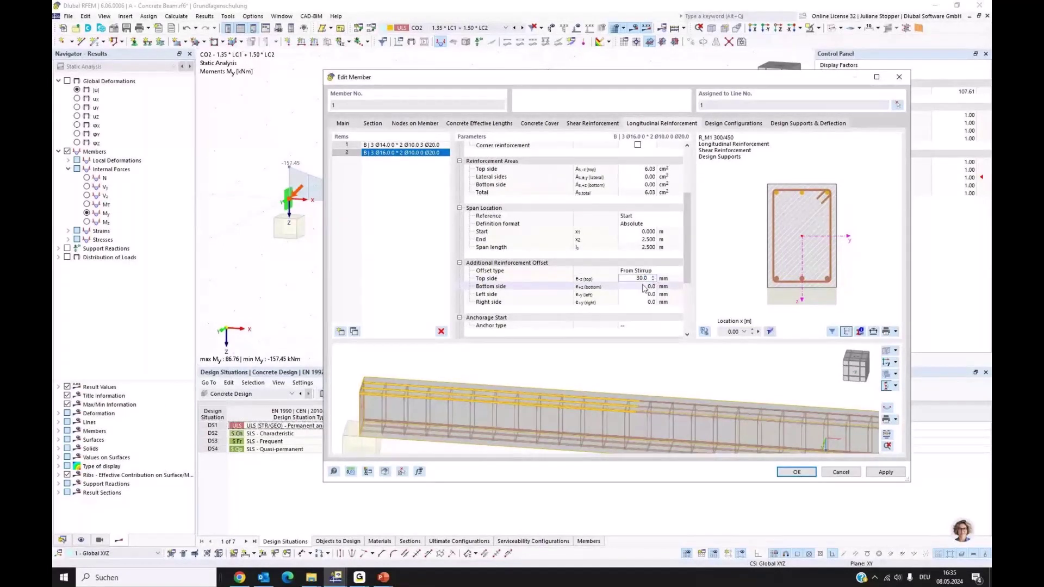
key("Tab")
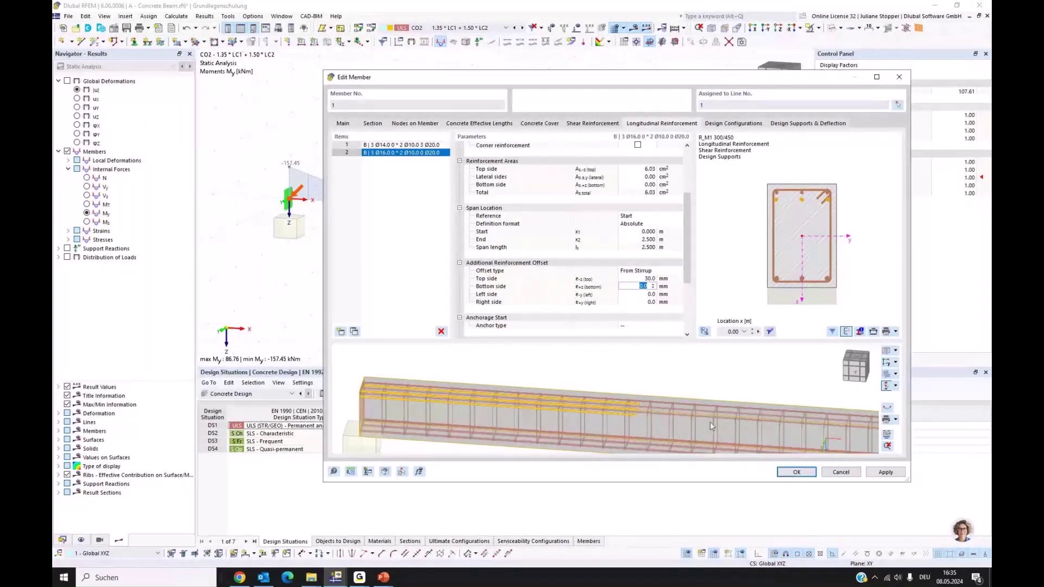
scroll(683, 387, "down", 2)
scroll(683, 387, "down", 2)
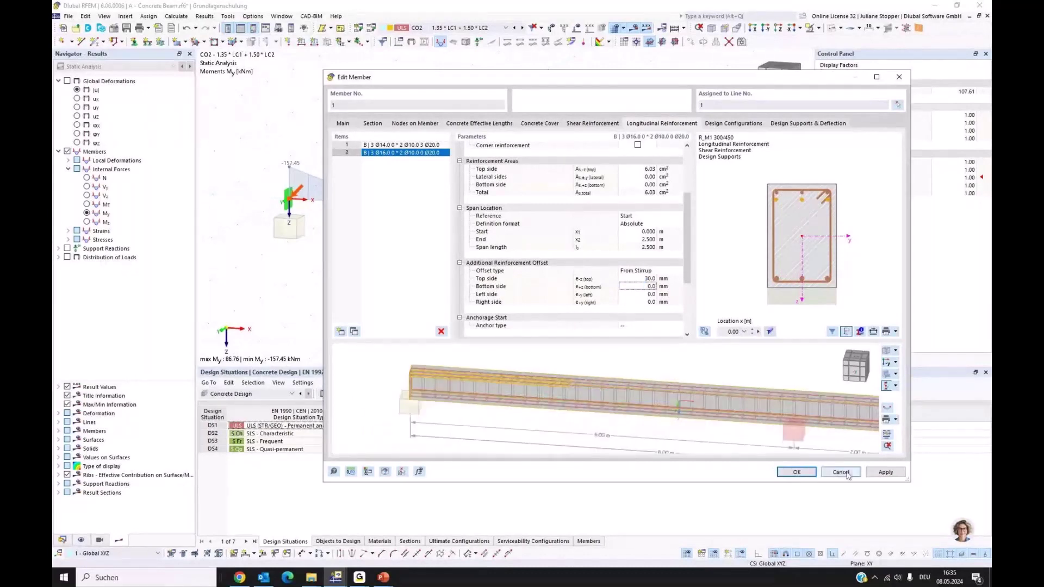
left_click(886, 472)
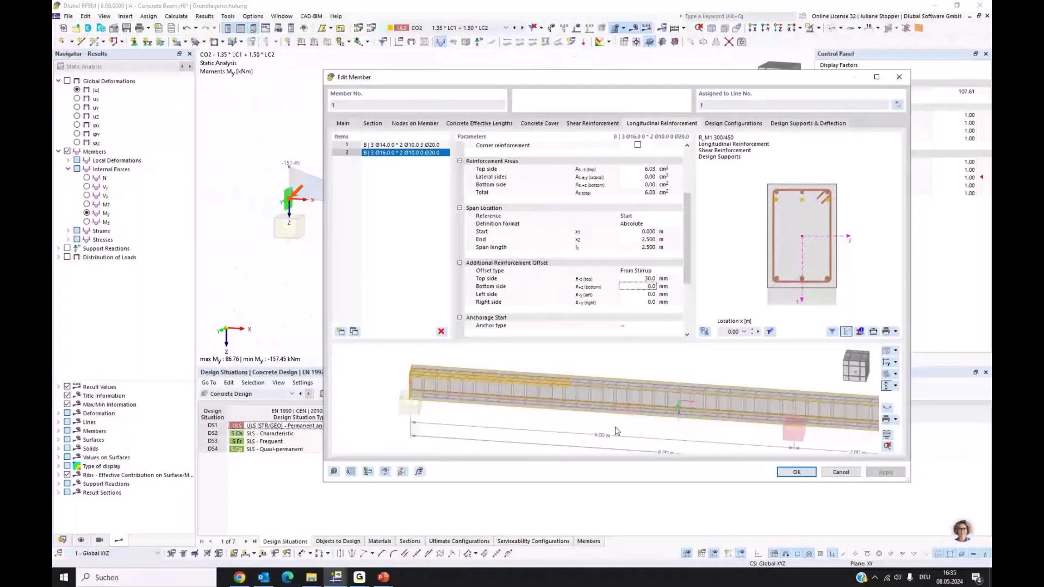
Add three more stirrup spans to the beam's shear reinforcement, giving four spans in total.
left_click(586, 124)
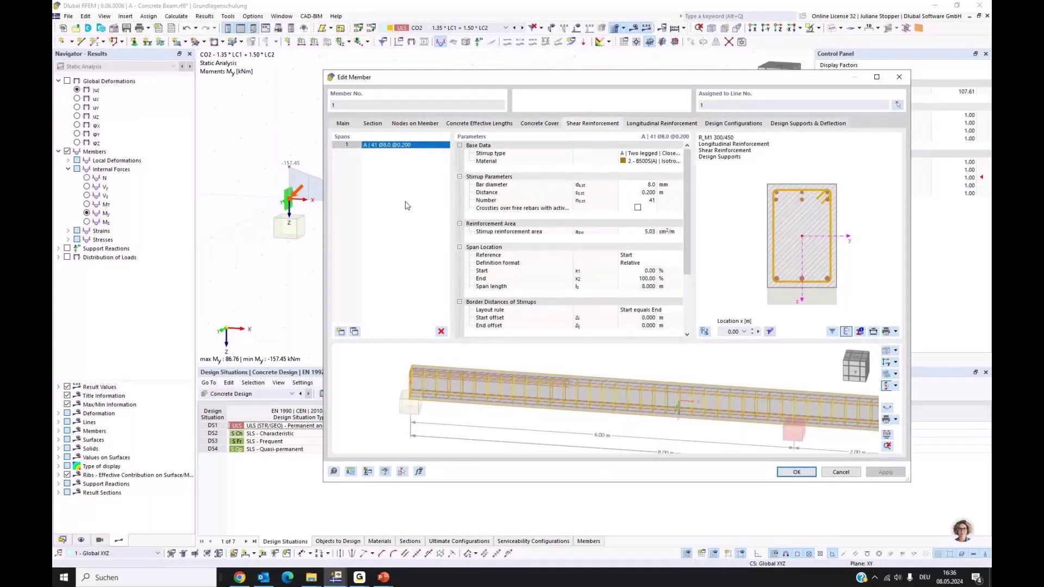
left_click(340, 333)
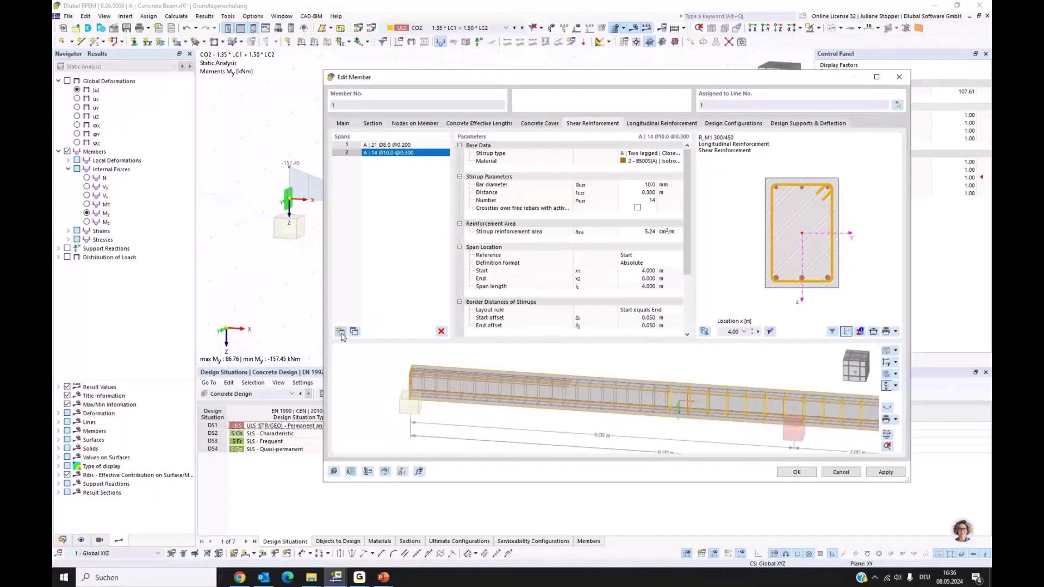
left_click(340, 332)
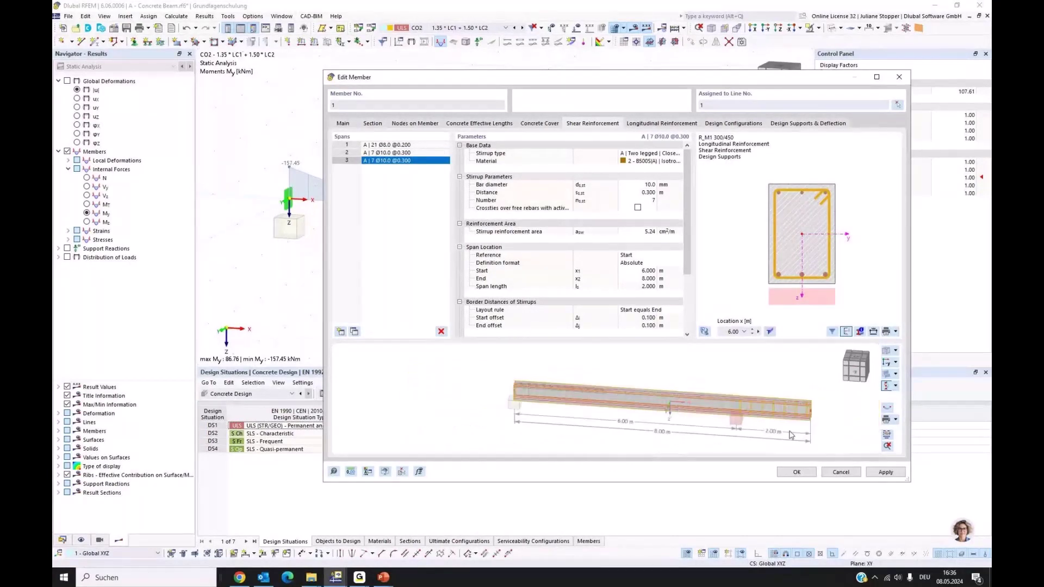
middle_click_drag(791, 435, 753, 432)
scroll(571, 406, "up", 2)
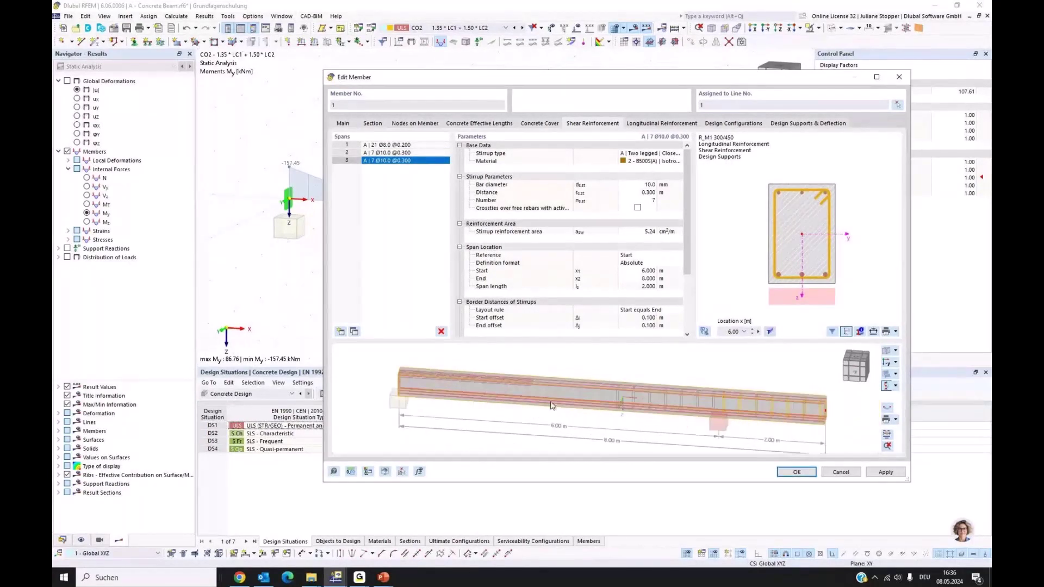
left_click(354, 332)
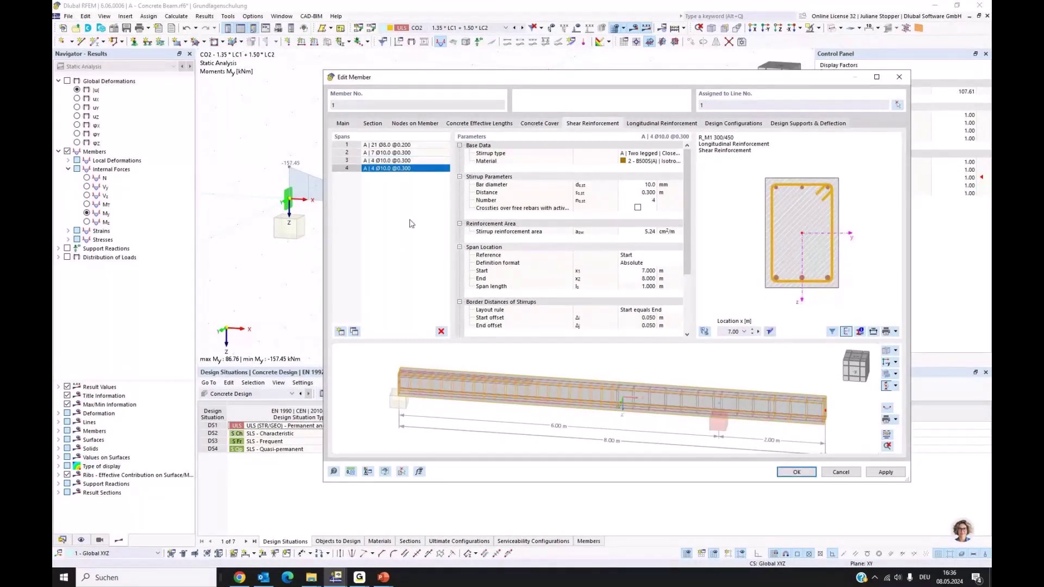
Switch the first stirrup span's definition format to Absolute and set its end to 2 m.
left_click(389, 145)
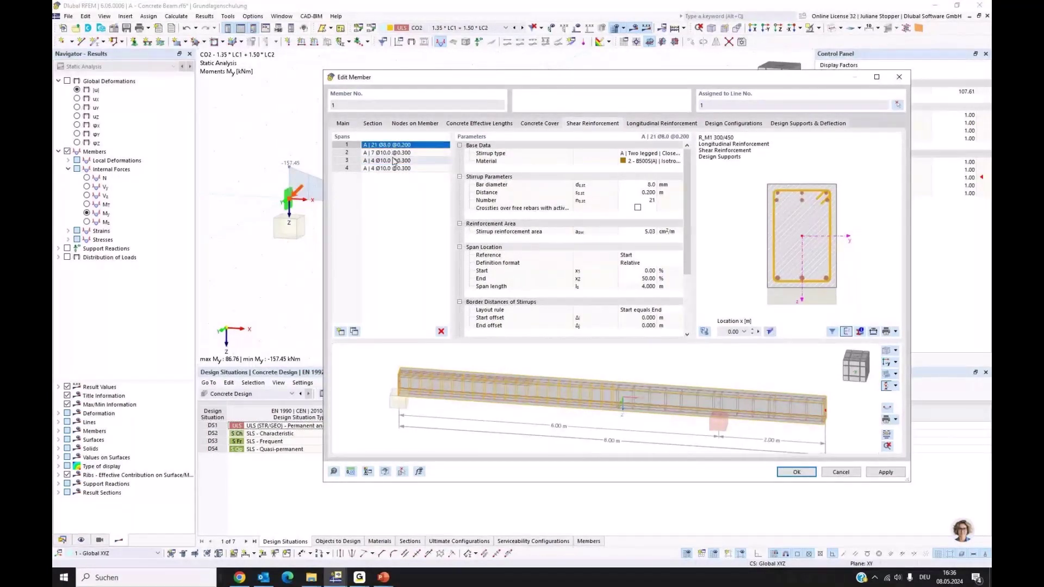
scroll(566, 415, "up", 2)
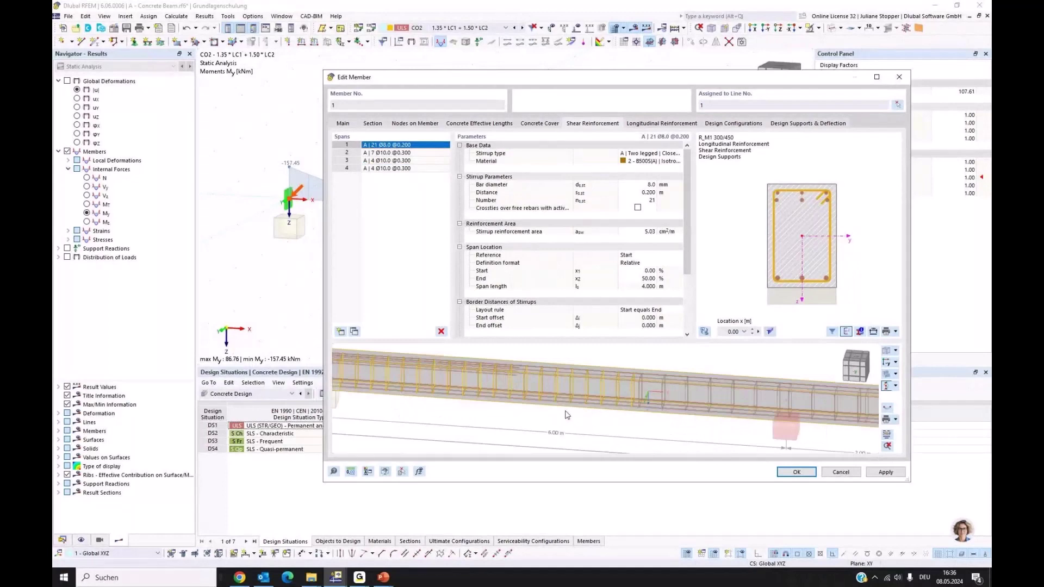
scroll(566, 415, "down", 2)
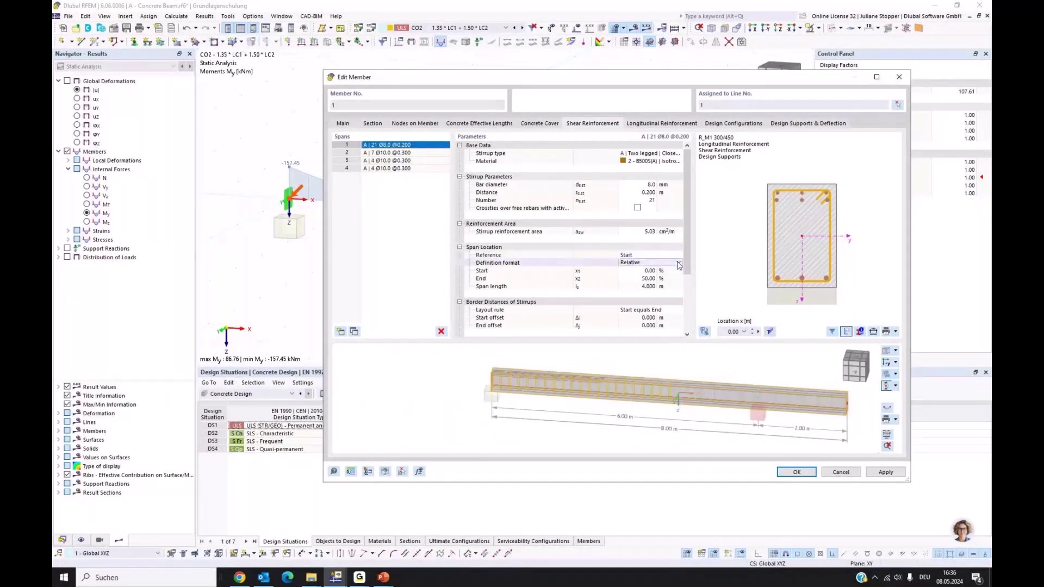
left_click(678, 264)
left_click(661, 270)
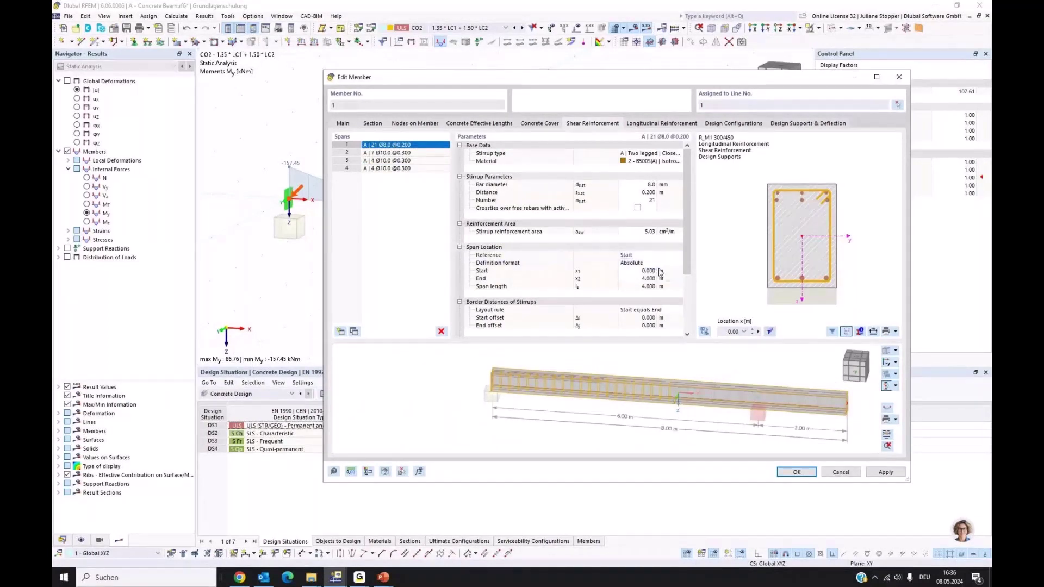
scroll(688, 266, "down", 1)
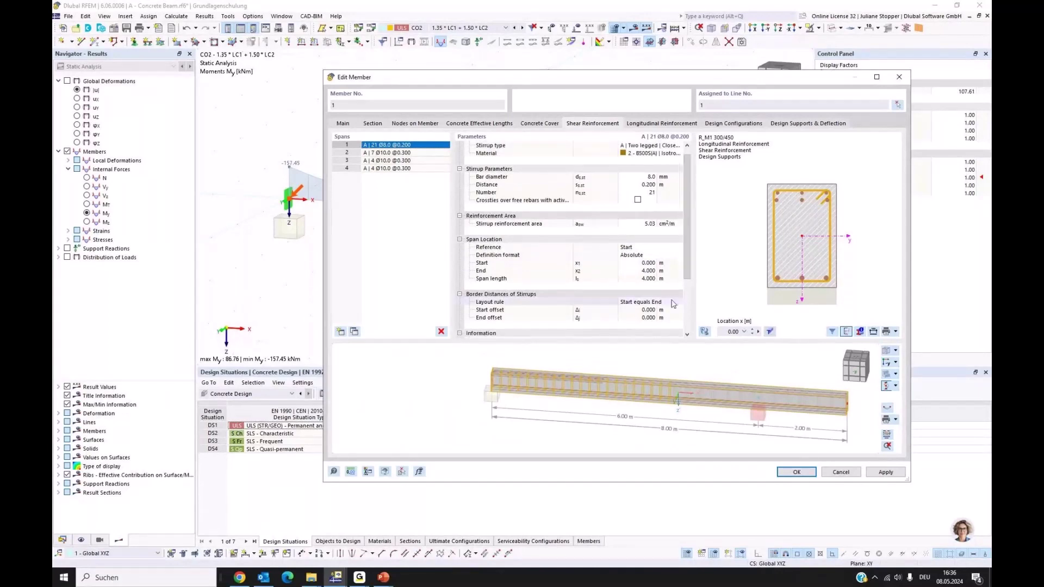
left_click(634, 271)
type("2")
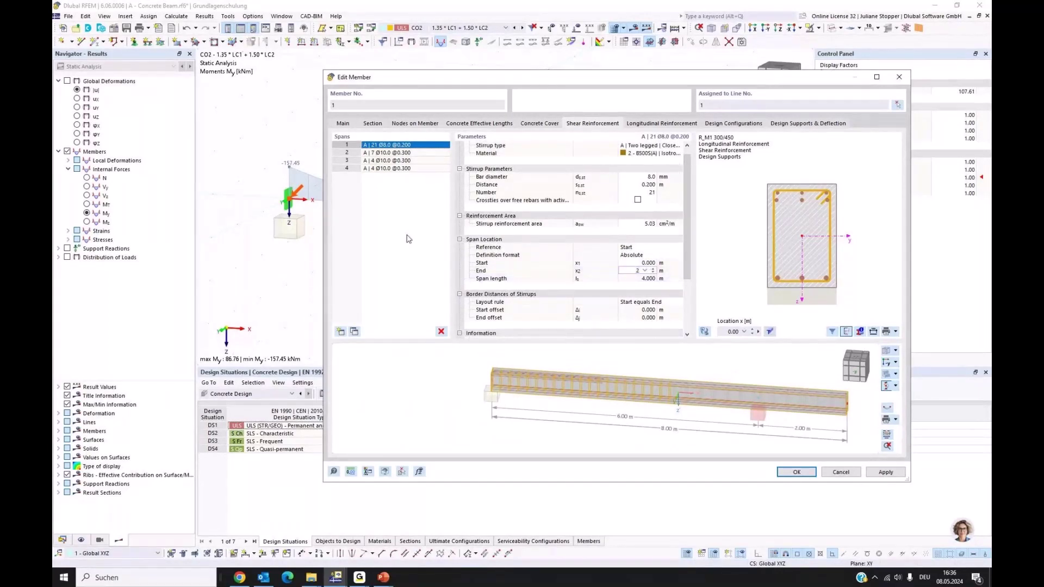
key("Return")
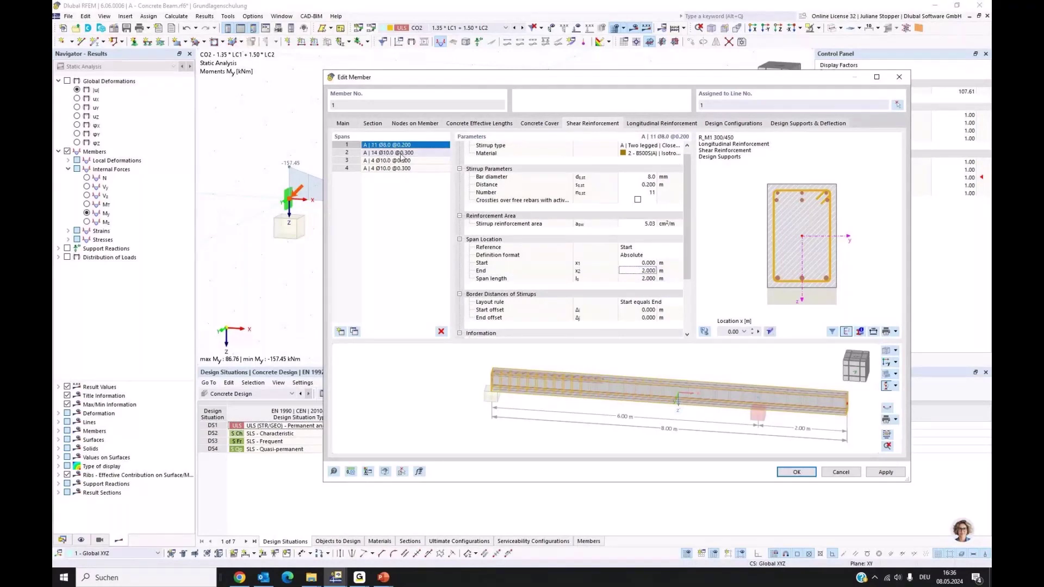
Set the second stirrup span's end to 5 m and check the locations of the third and fourth spans.
left_click(402, 154)
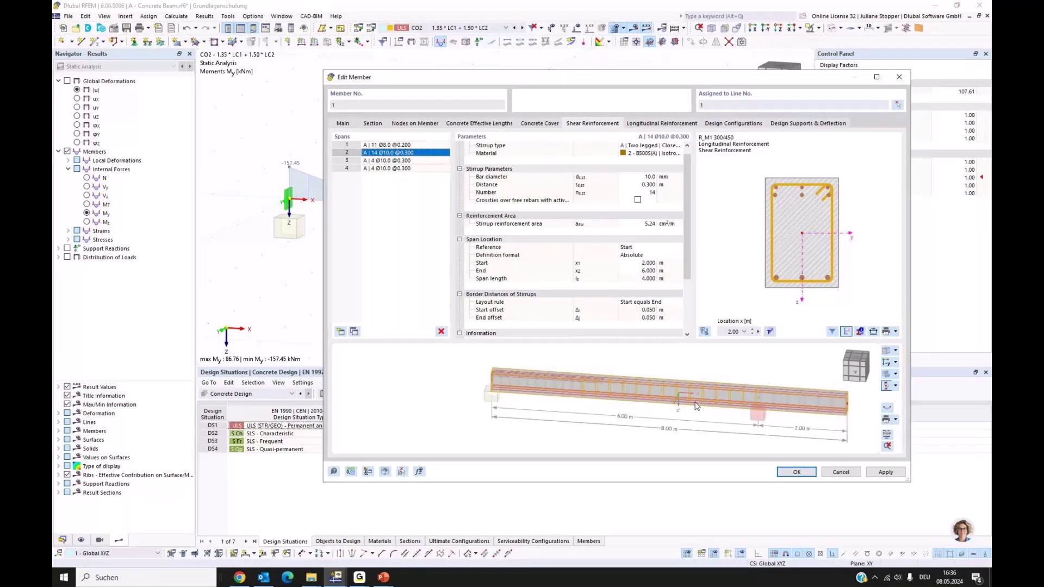
left_click(639, 271)
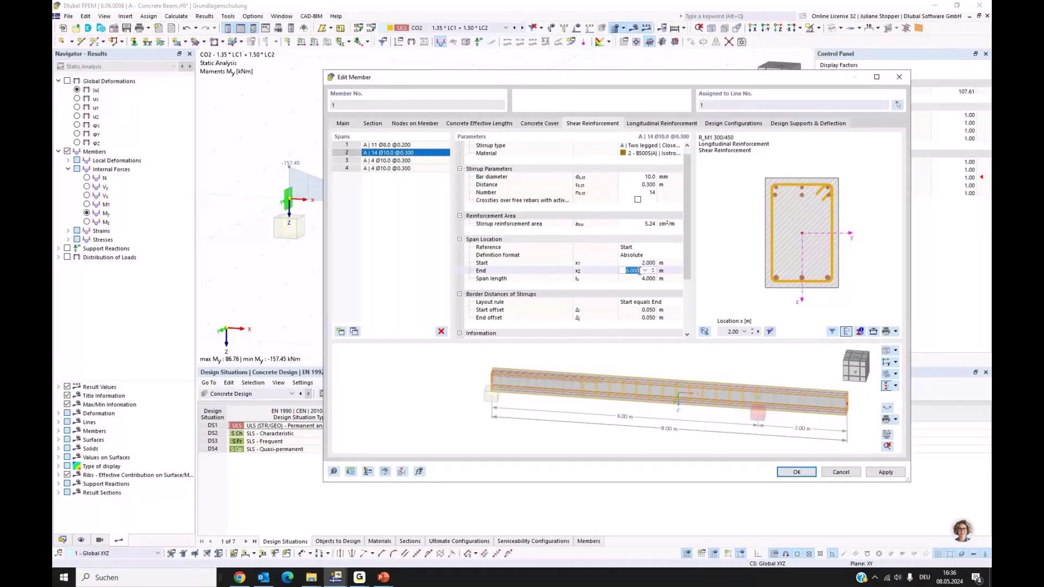
type("5")
key("Return")
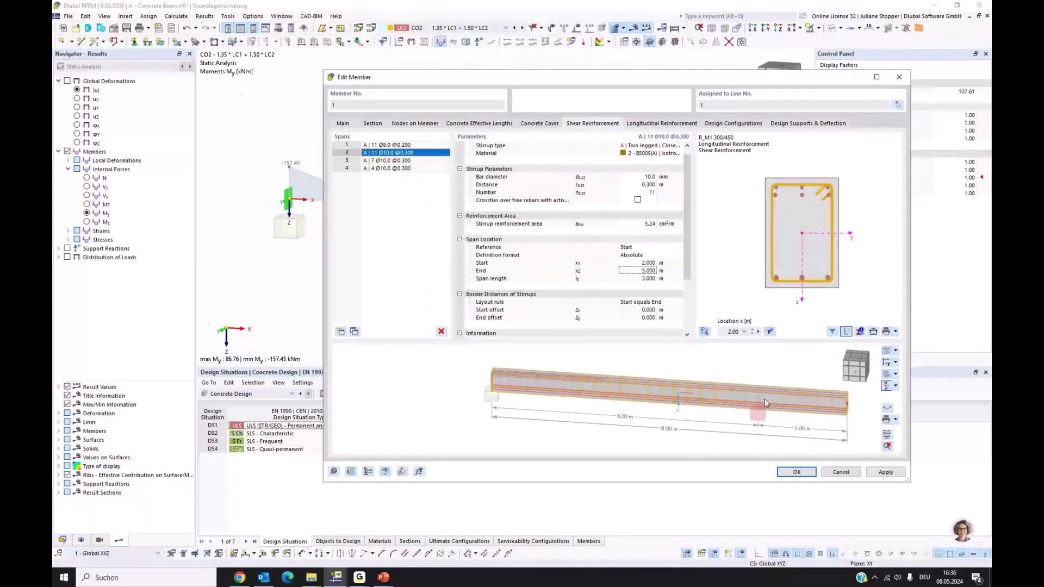
left_click(409, 164)
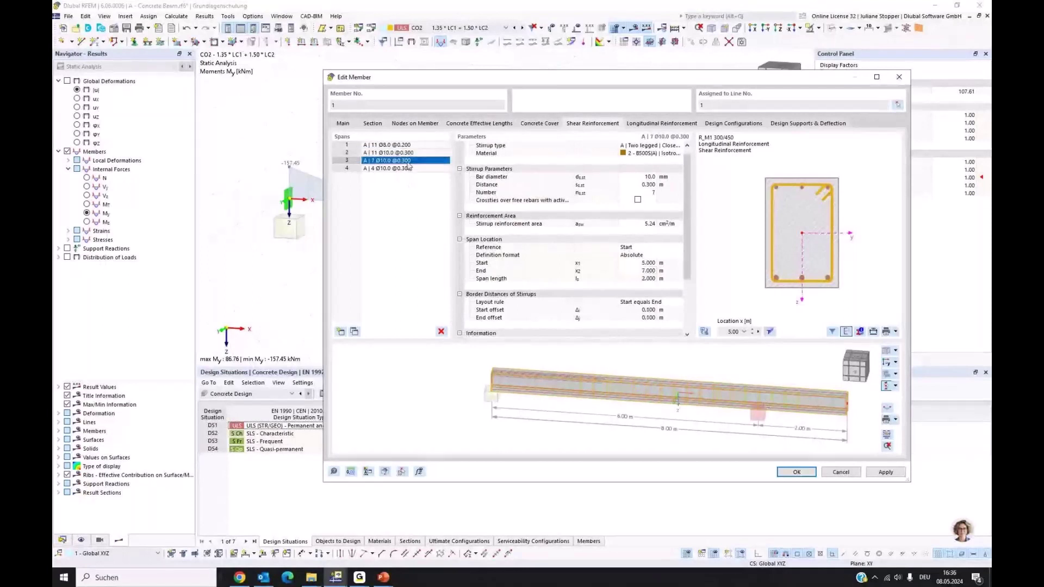
left_click(639, 271)
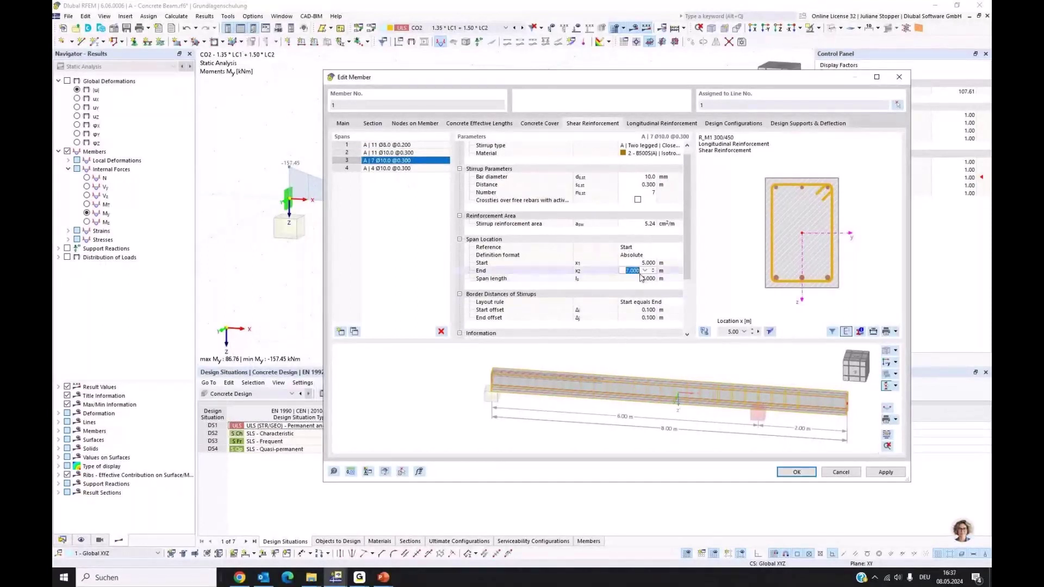
left_click(419, 170)
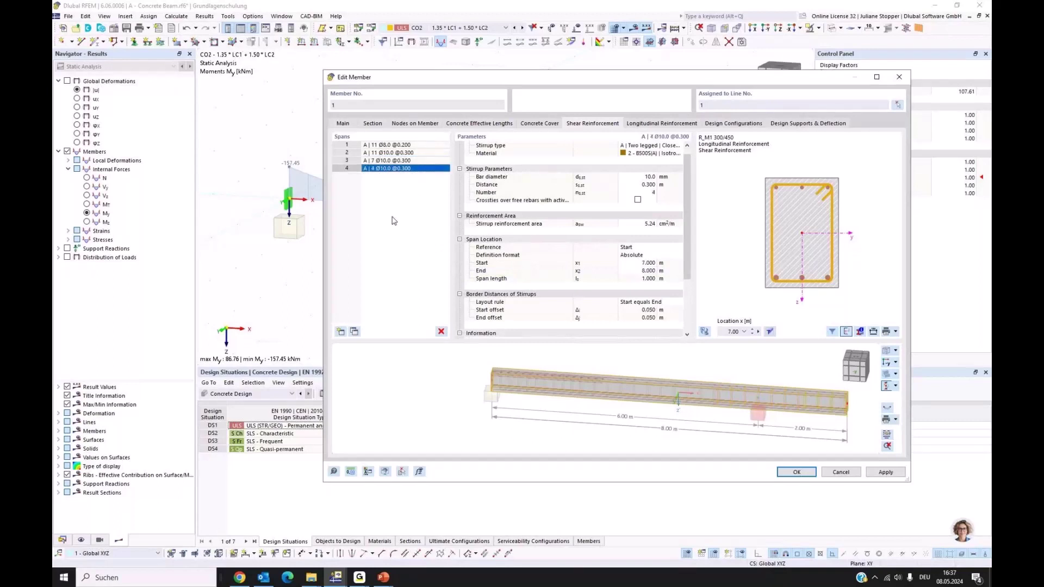
Reduce the stirrup distance in the first span to 0.150 m.
left_click(411, 146)
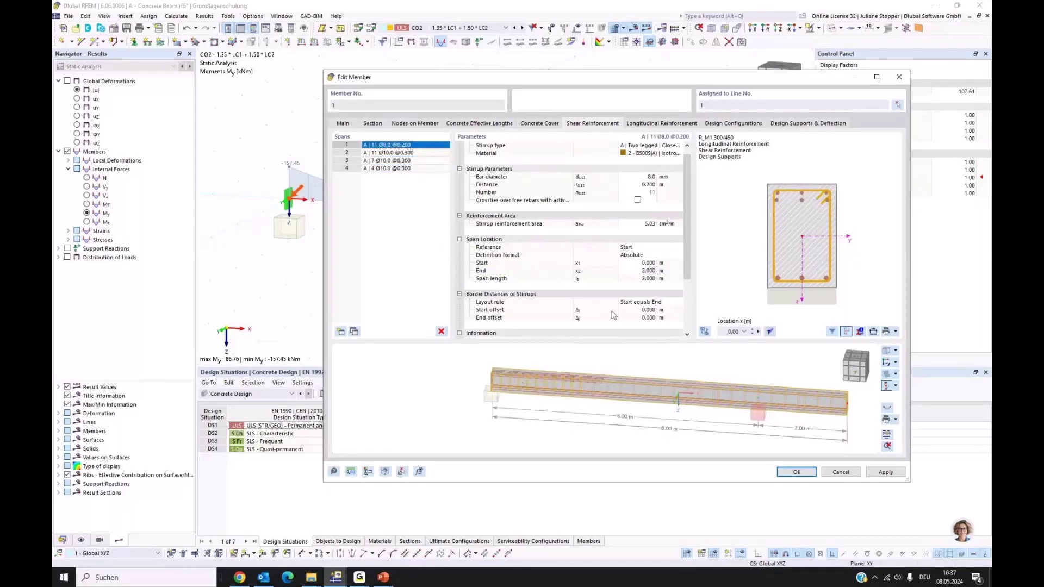
left_click(646, 185)
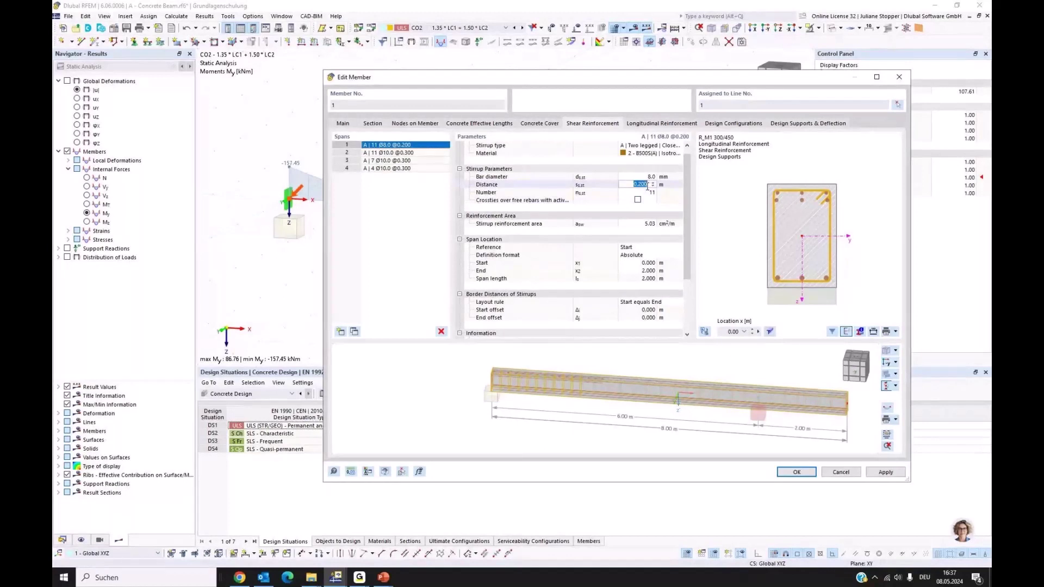
left_click(654, 187)
left_click(653, 187)
left_click(654, 187)
Reduce the stirrup distance in the second span to 0.200 m.
left_click(413, 154)
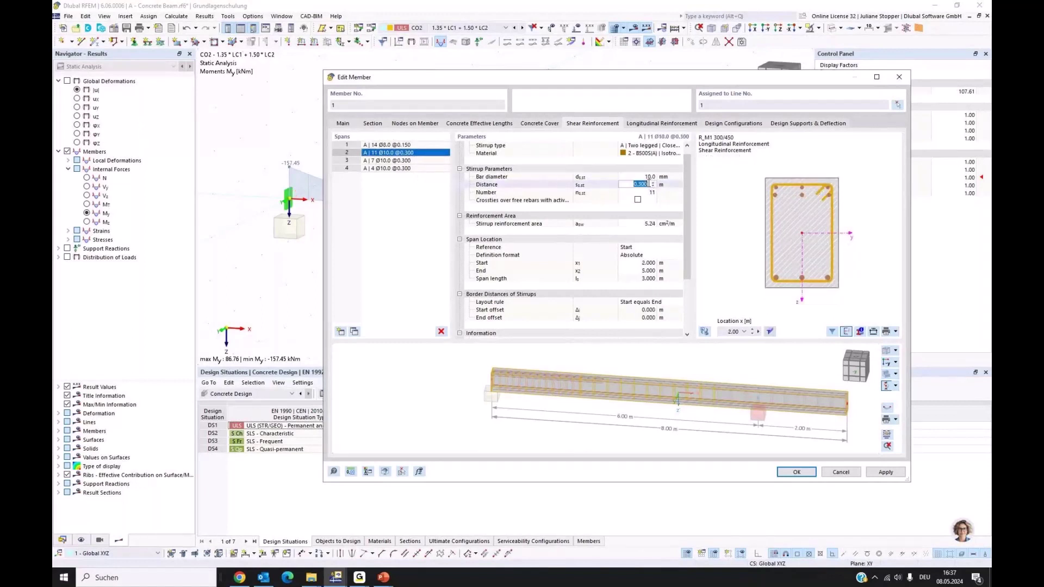
left_click(653, 186)
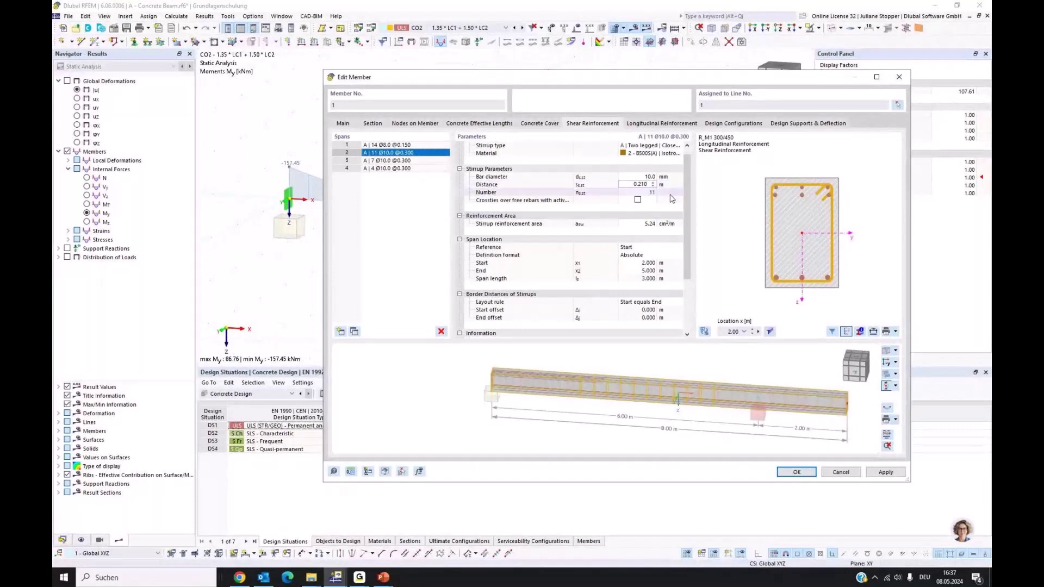
left_click(653, 188)
left_click(653, 187)
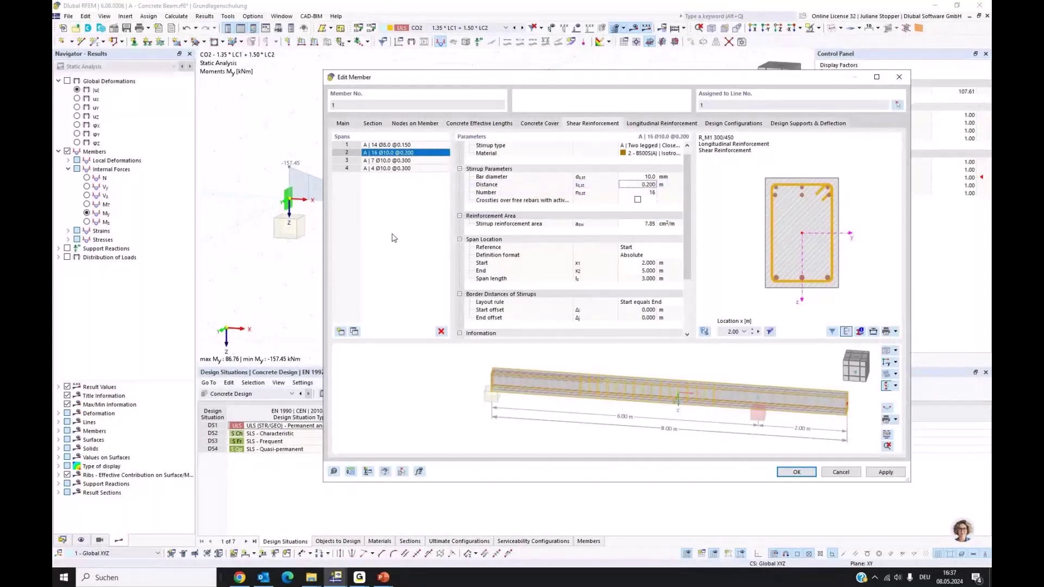
Set the third span's stirrup distance to 0.150 m and calculate the concrete design with the edited member.
left_click(414, 160)
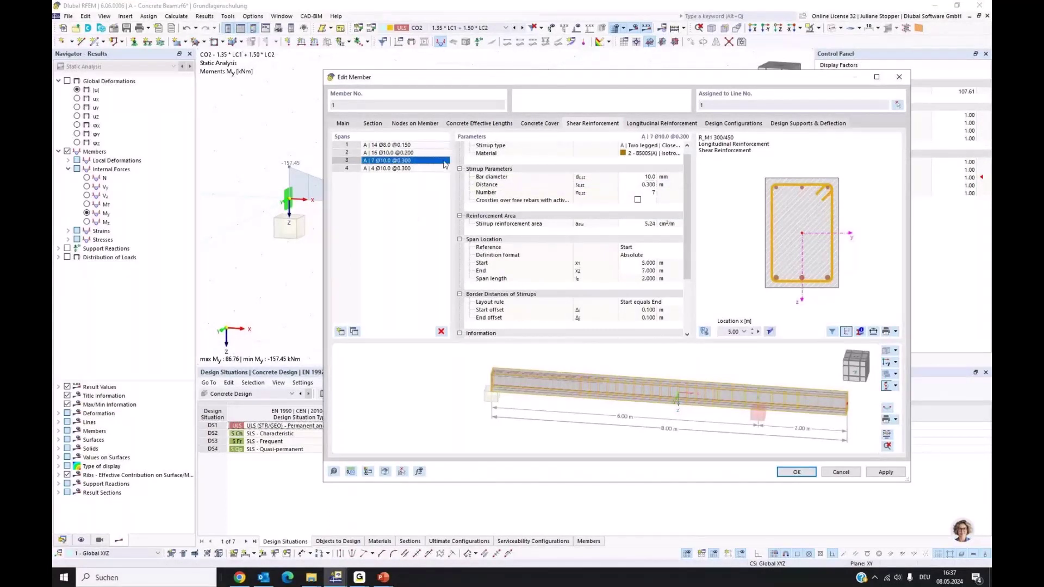
left_click(644, 185)
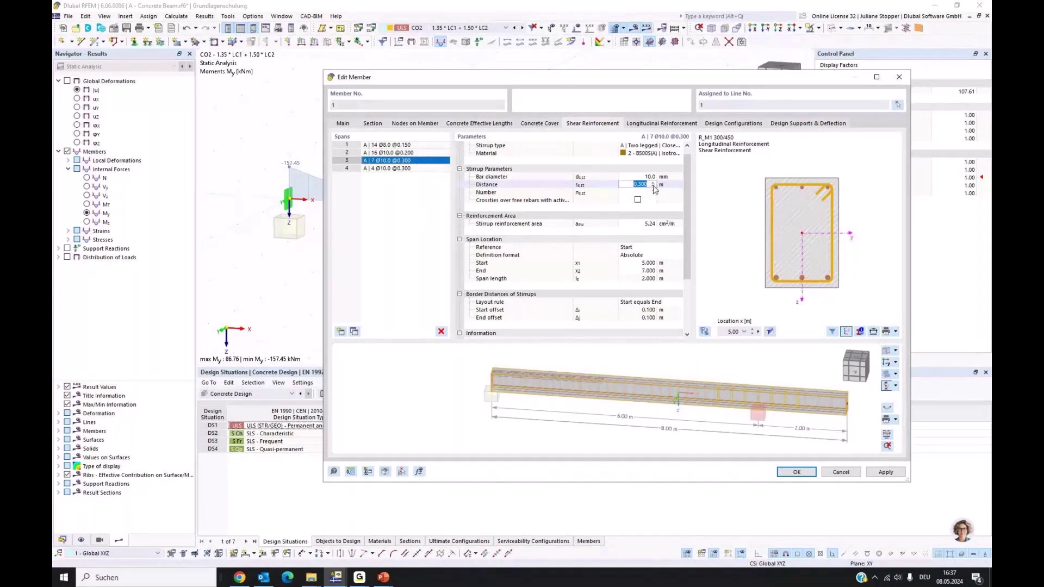
left_click(654, 186)
left_click(653, 187)
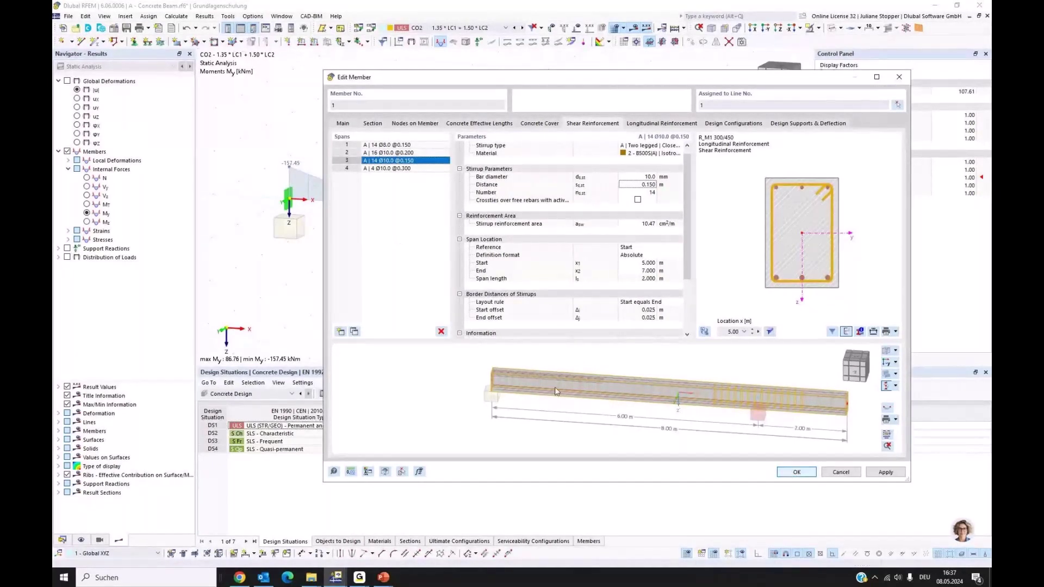
key("Return")
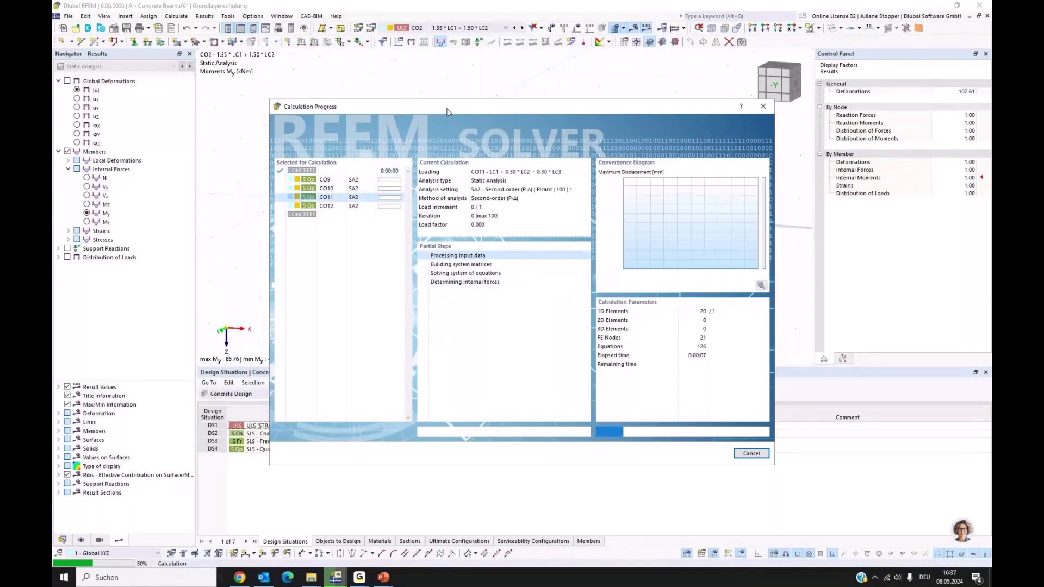
left_click_drag(447, 112, 626, 139)
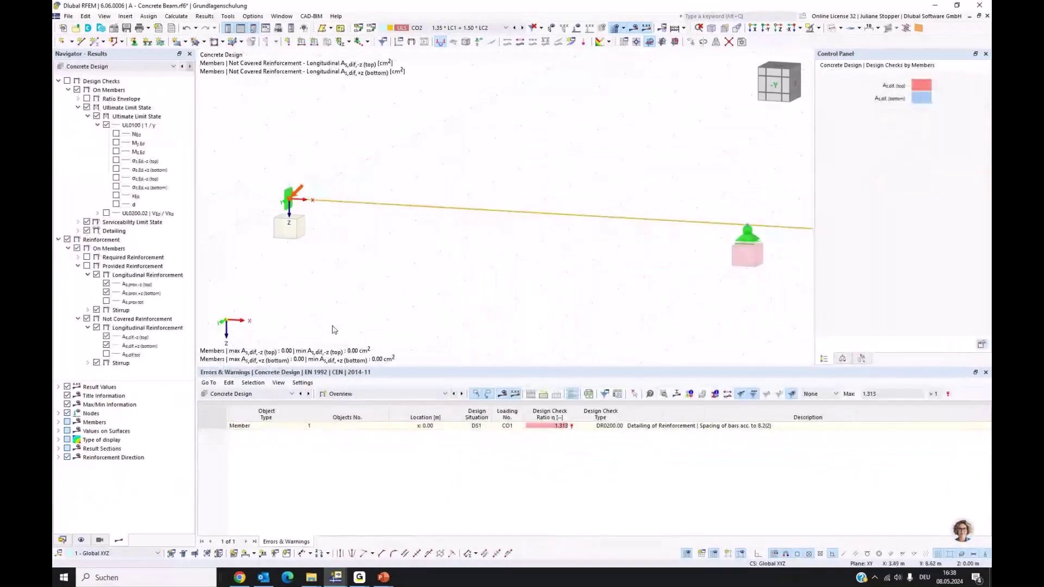
Show the Design Ratios on Members results table for the concrete design.
left_click(58, 81)
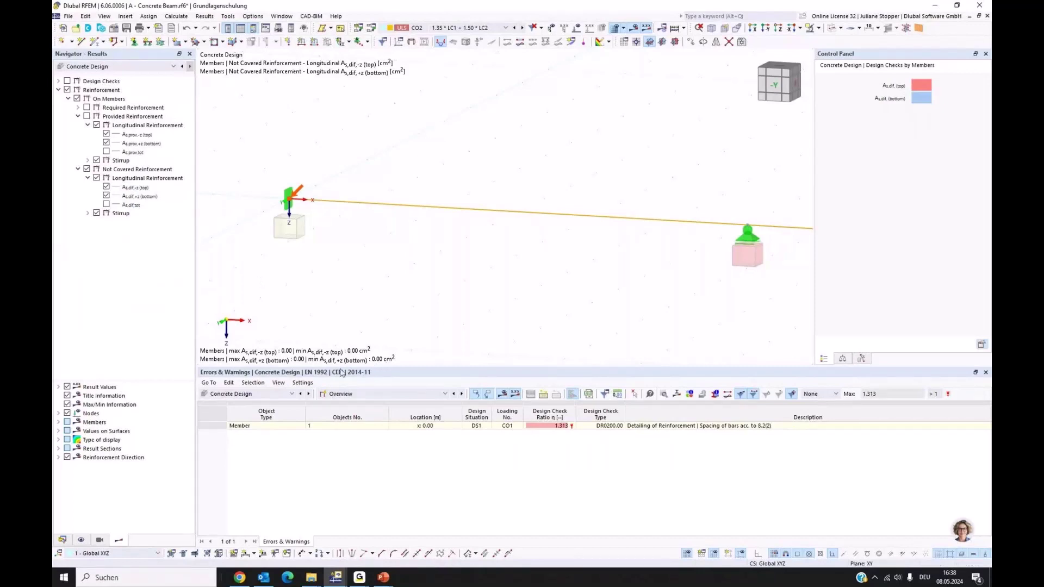
left_click(351, 394)
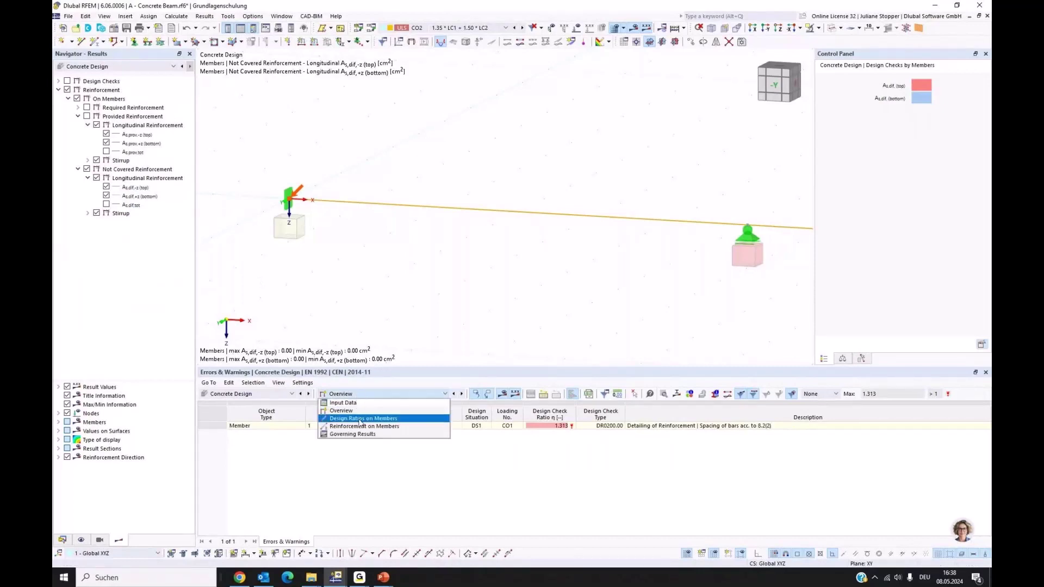
left_click(360, 418)
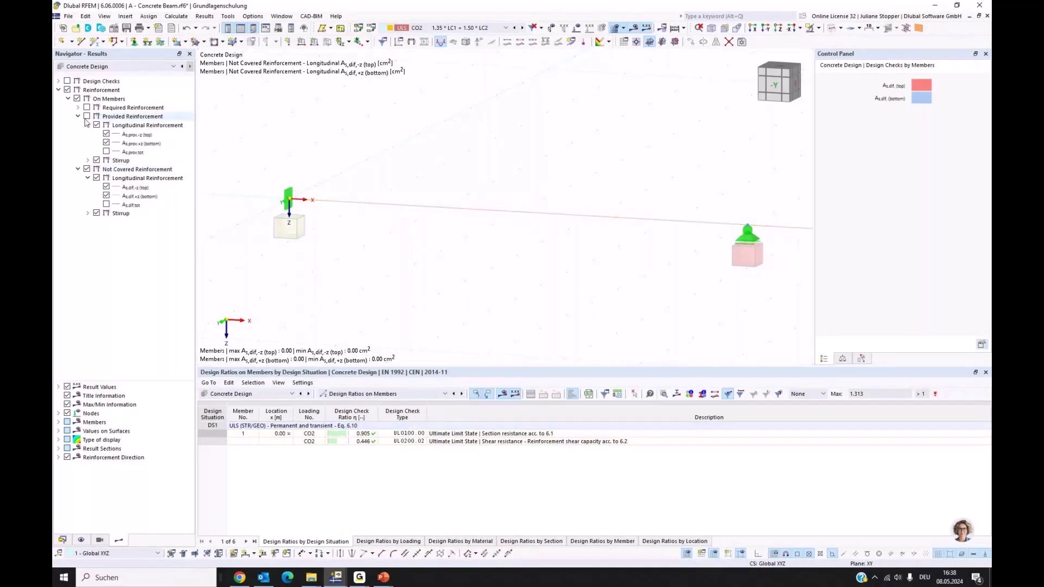
Hide the reinforcement results and display the design check ratio diagram along the beam.
left_click(67, 89)
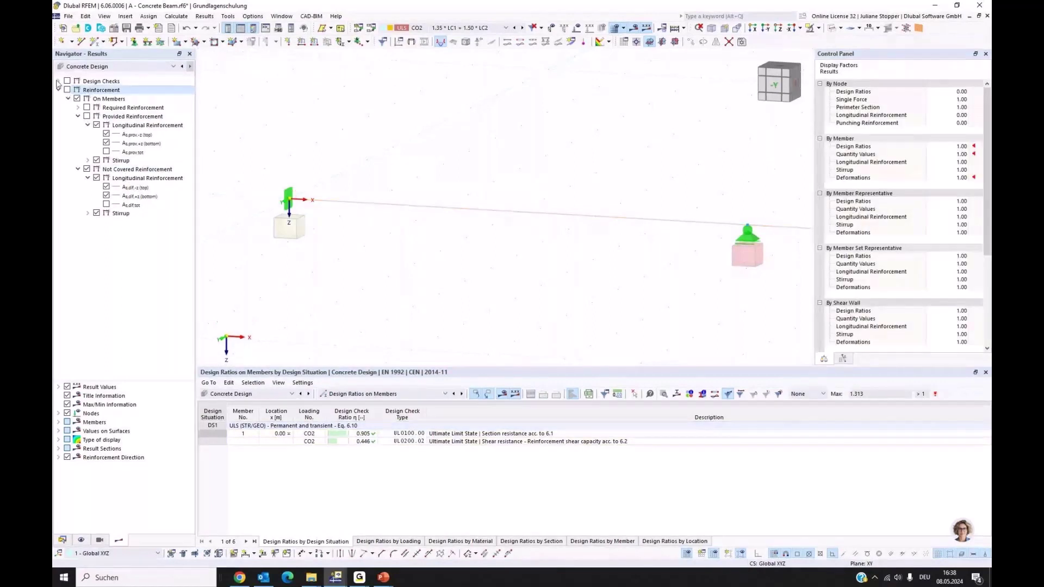
left_click(58, 81)
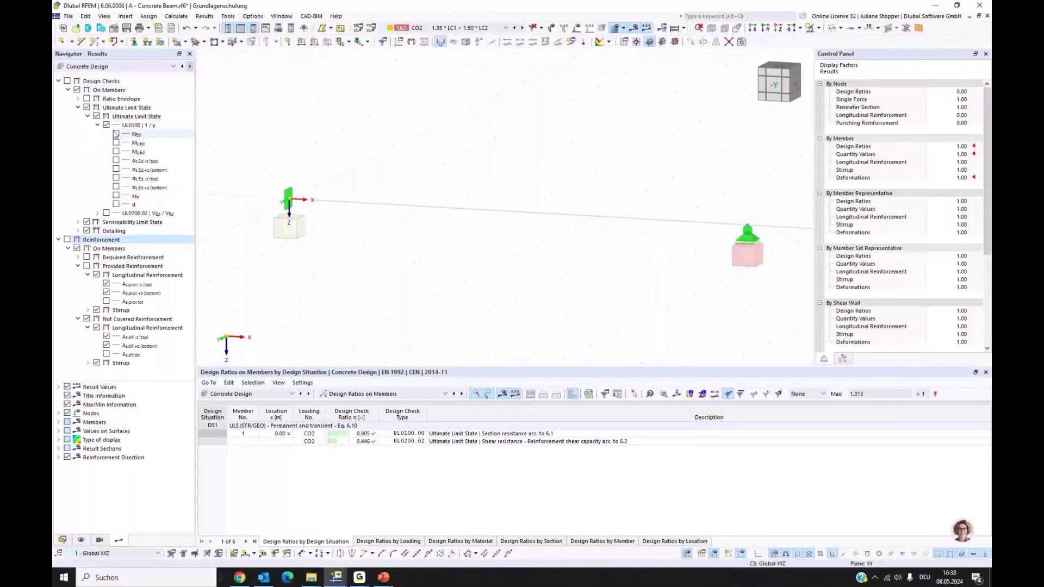
left_click(67, 80)
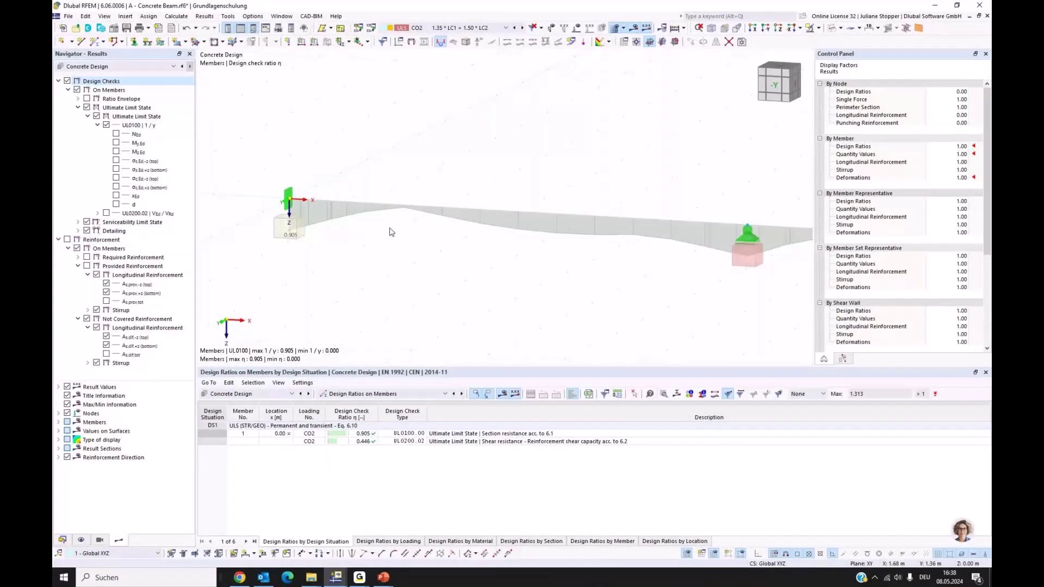
scroll(390, 232, "down", 2)
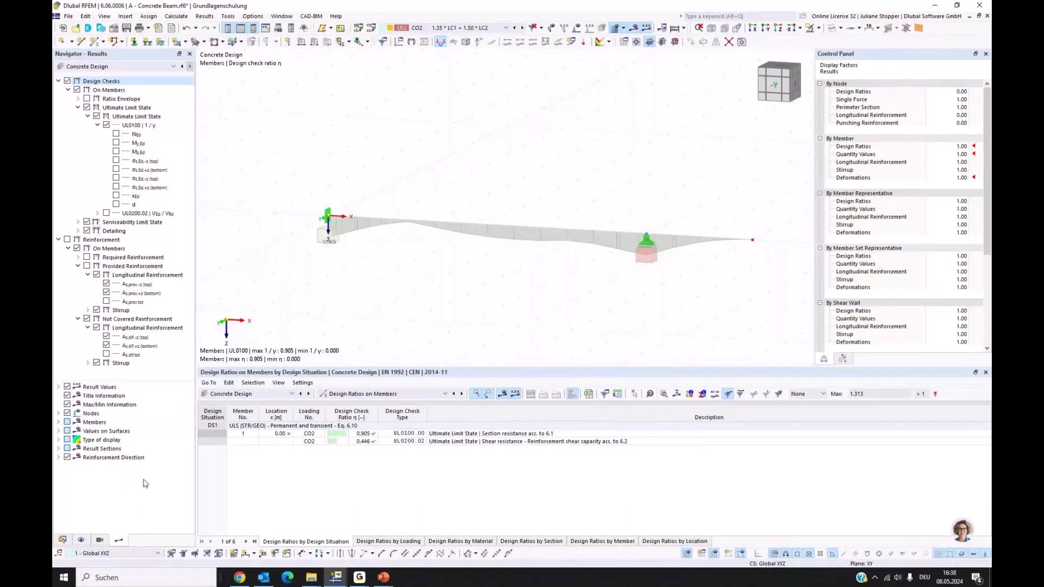
Turn on all values for the member result diagrams and examine the design ratios along the beam.
left_click(59, 422)
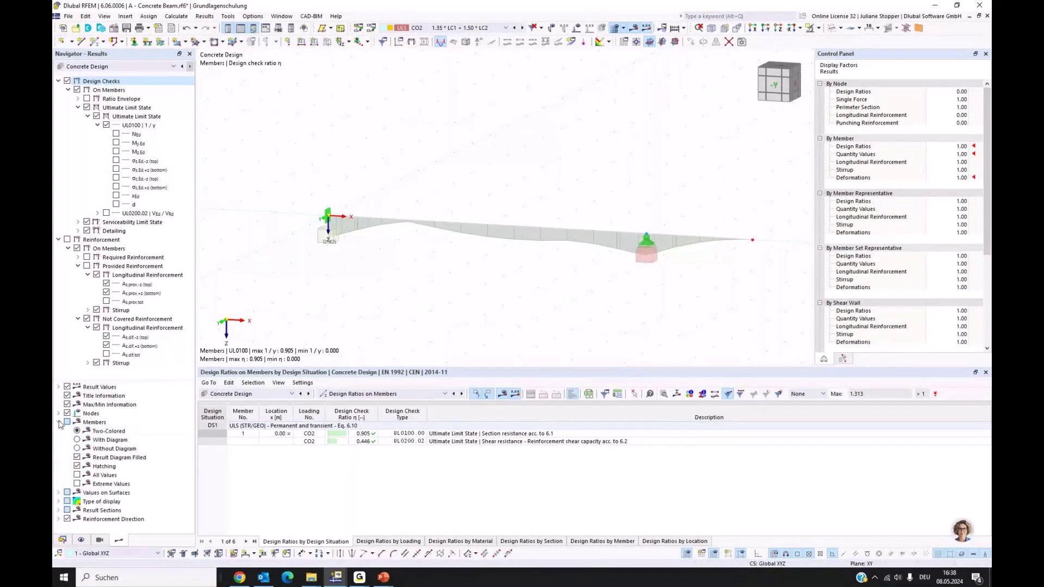
left_click(76, 475)
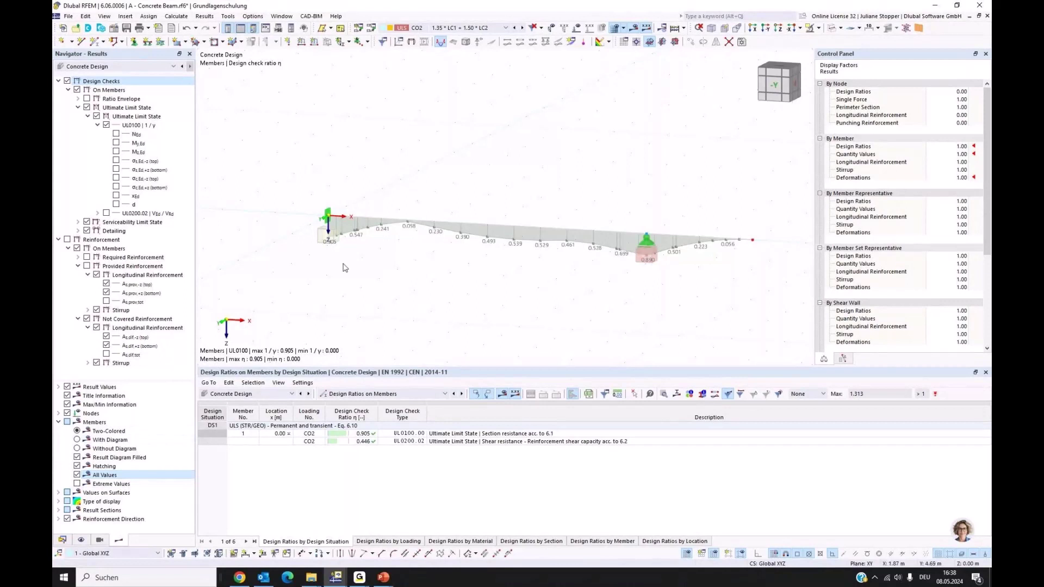
scroll(350, 244, "up", 2)
scroll(350, 244, "down", 2)
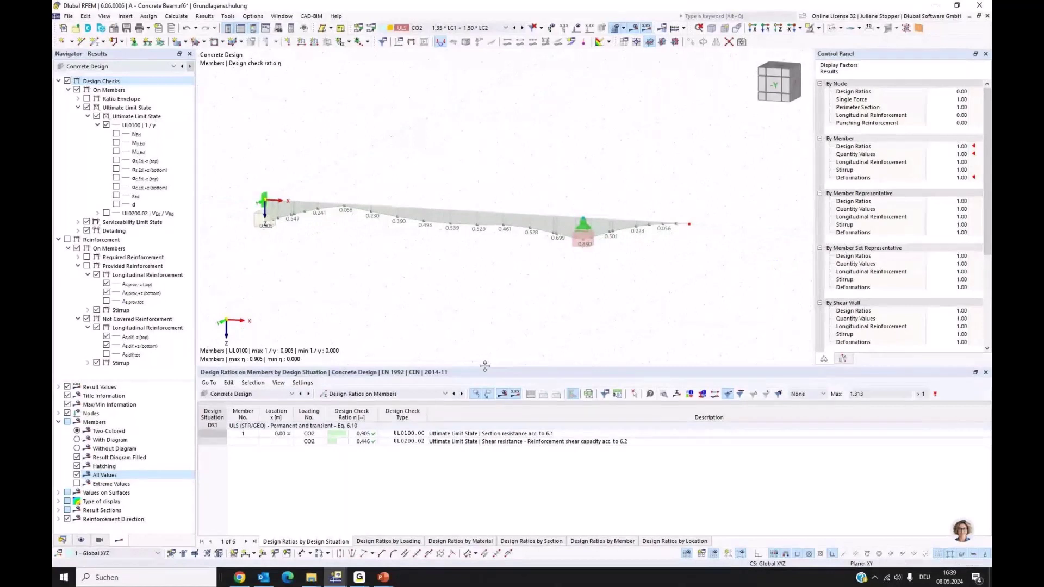
left_click_drag(485, 366, 485, 395)
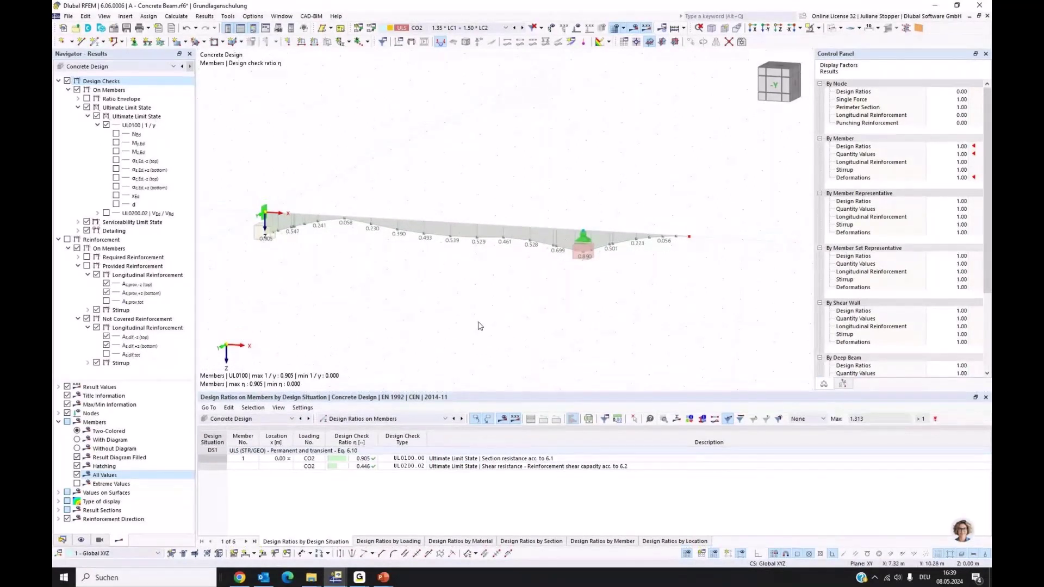
middle_click_drag(479, 326, 595, 328, "ctrl")
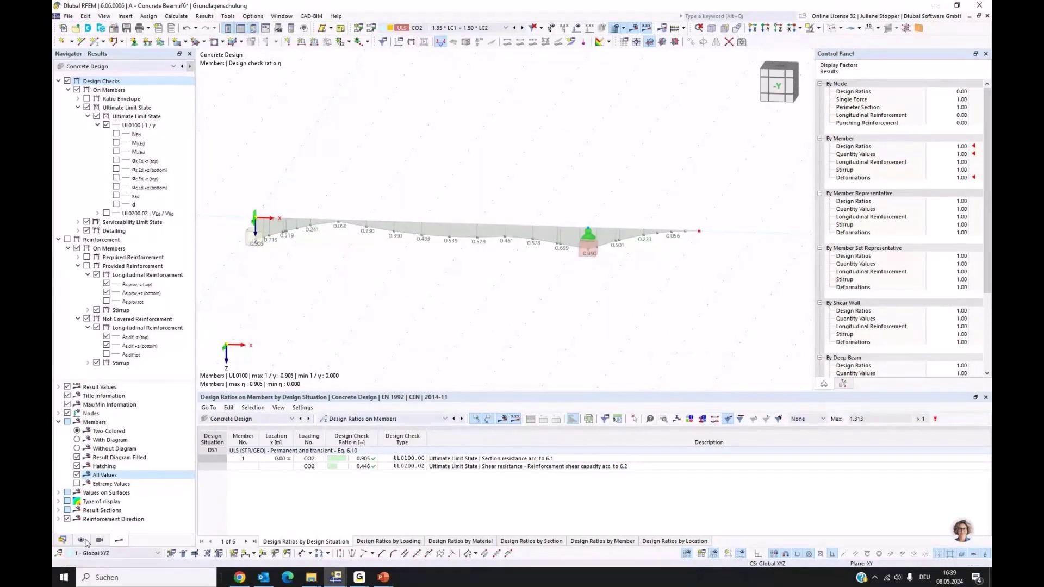
Save the concrete beam model and switch to the 02_Stahlbetondecke_ohne-Bemessung-vorl.rf6 model.
left_click(62, 541)
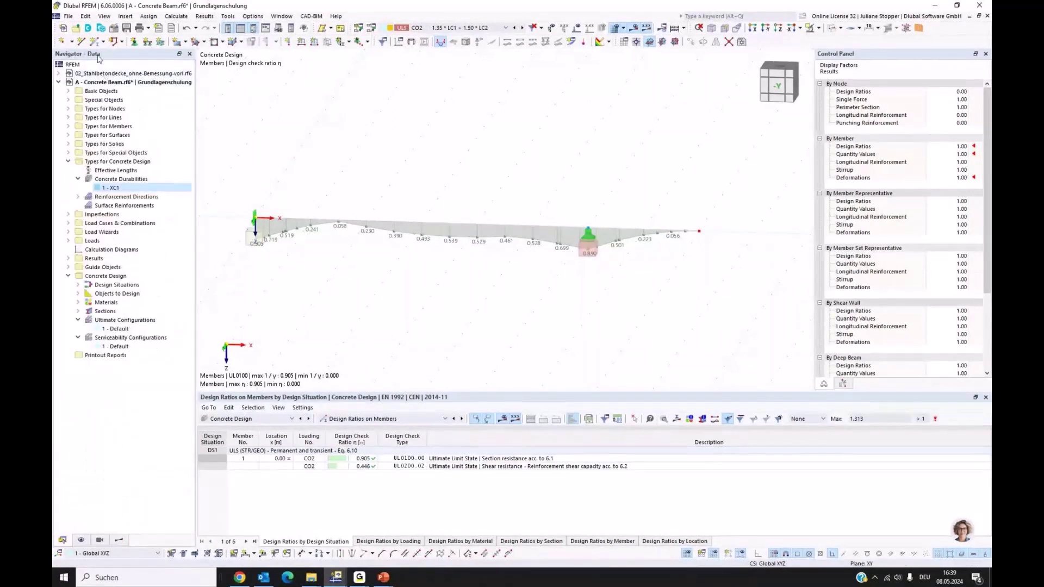
left_click(127, 28)
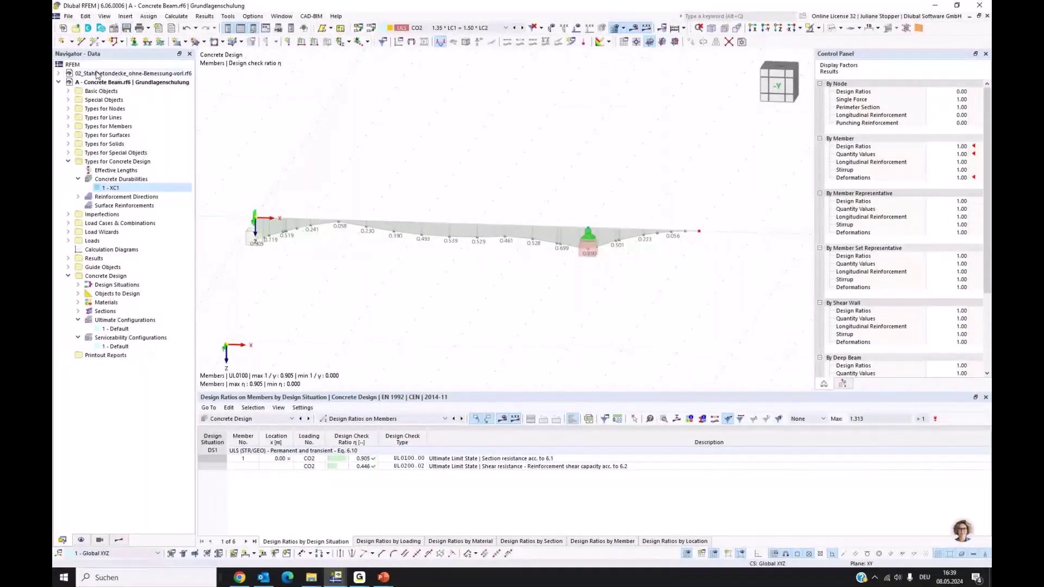
left_click(98, 73)
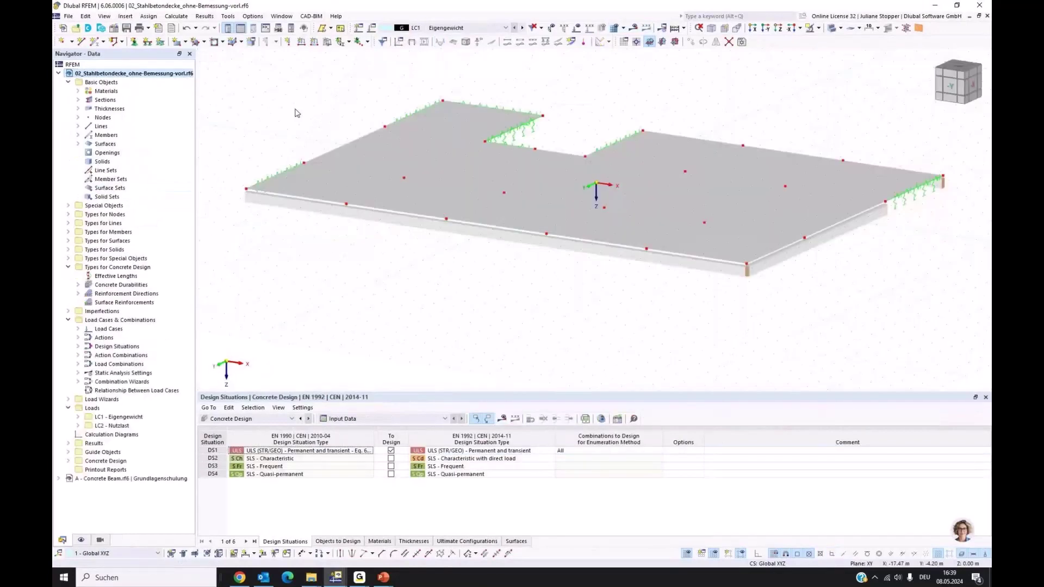
Switch to the running PowerPoint slide show and advance to the next slide.
mouse_move(382, 578)
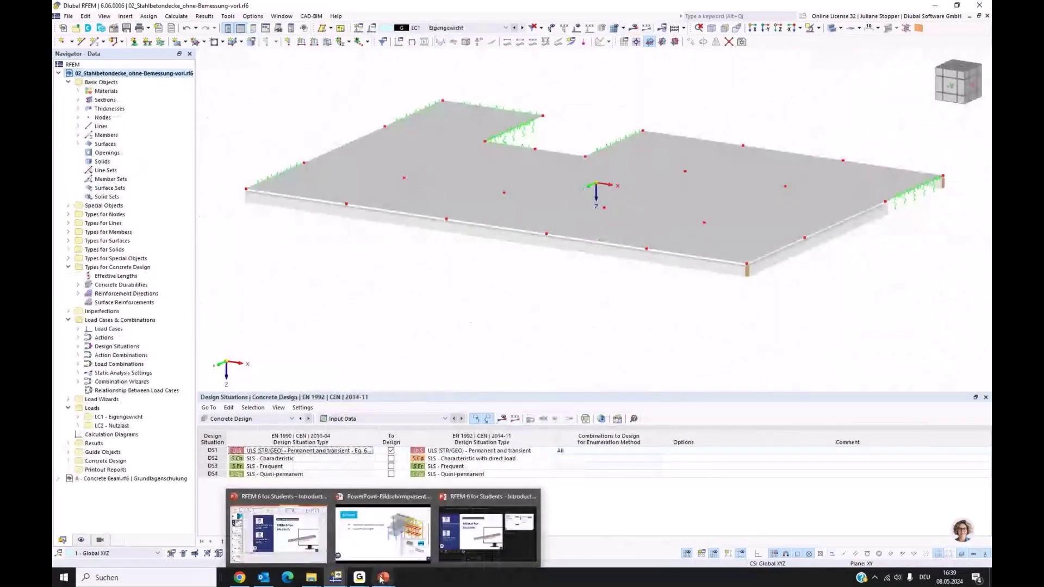
left_click(383, 533)
key("Right")
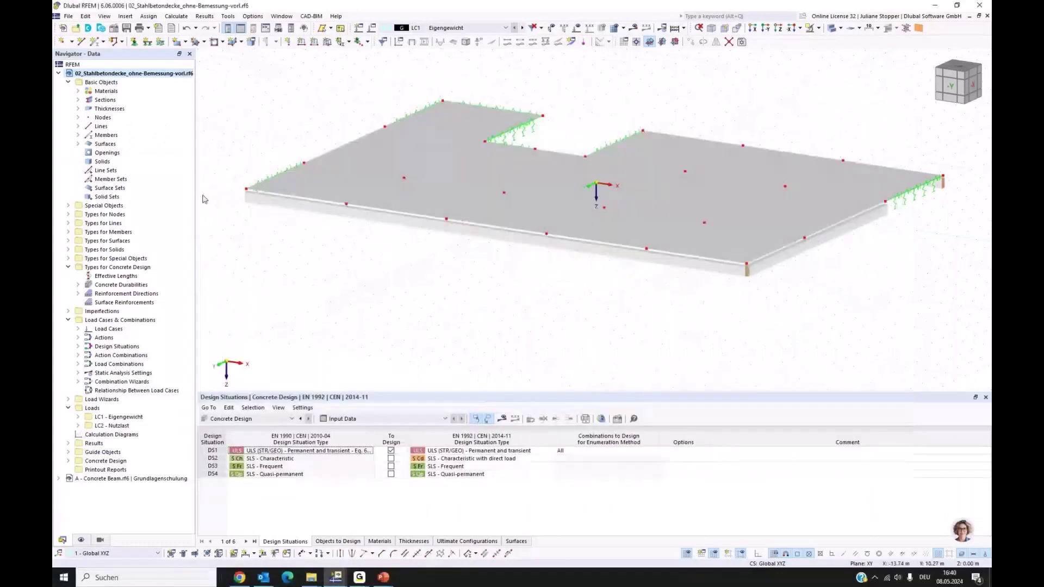
Inspect the slab model's materials and sections, highlighting the members that use section R_M1 250/450.
left_click(78, 91)
left_click(78, 126)
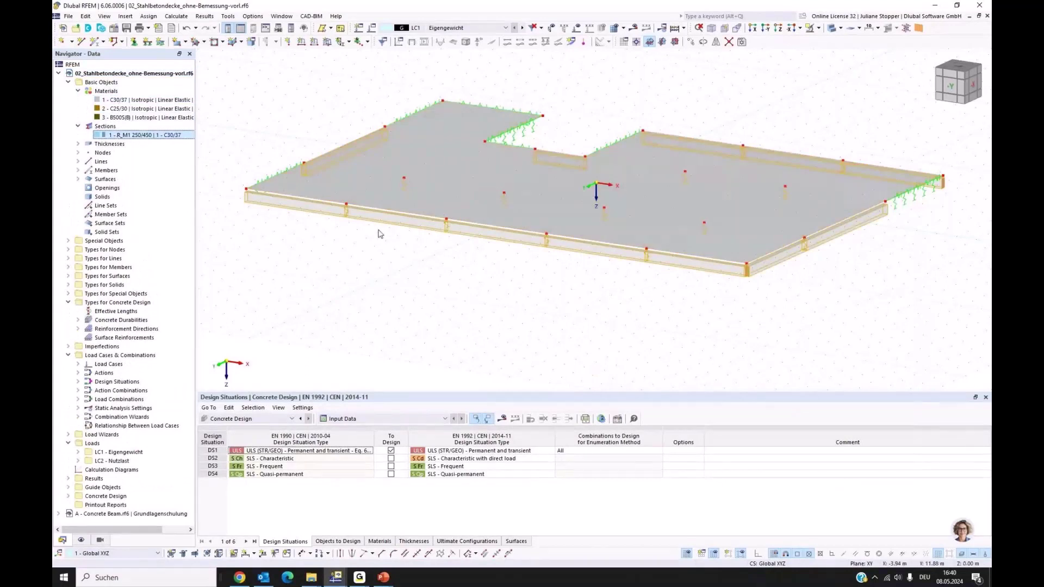
left_click(335, 275)
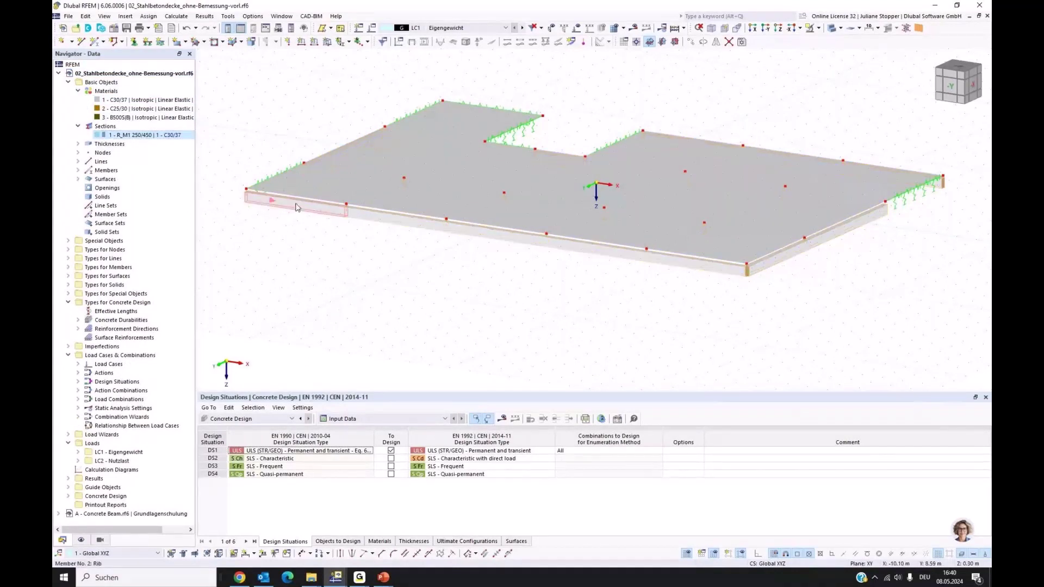
Open the first rib member along the slab's front edge for editing and enable its result intermediate points.
left_click(297, 208)
double_click(296, 207)
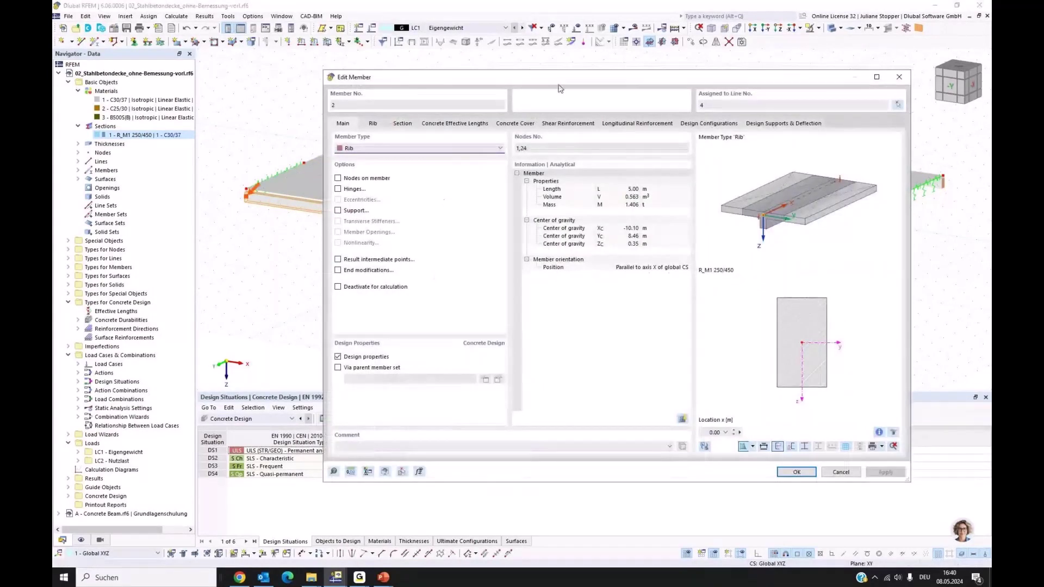
left_click_drag(562, 88, 513, 257)
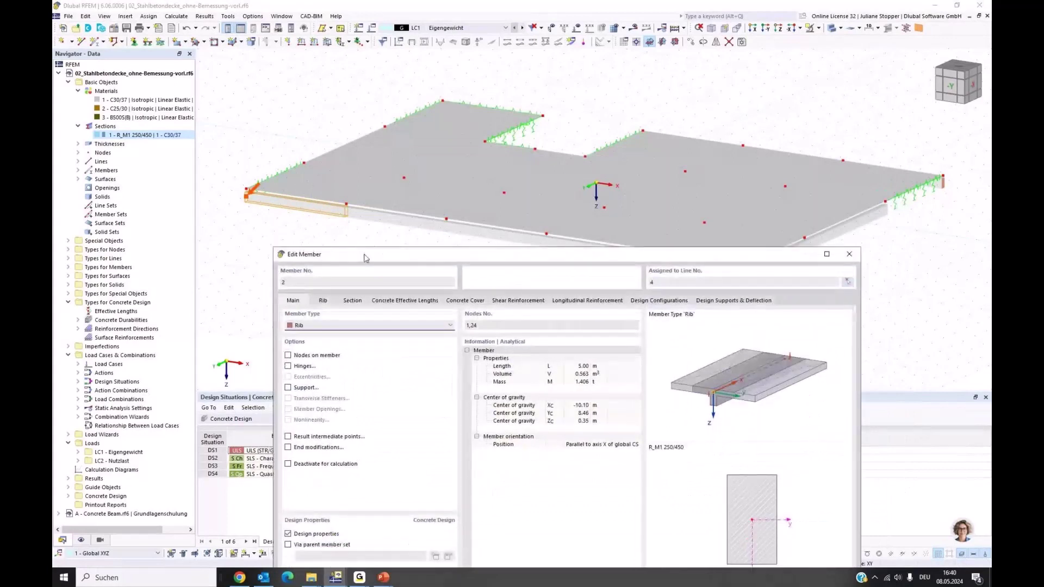
left_click_drag(366, 257, 395, 182)
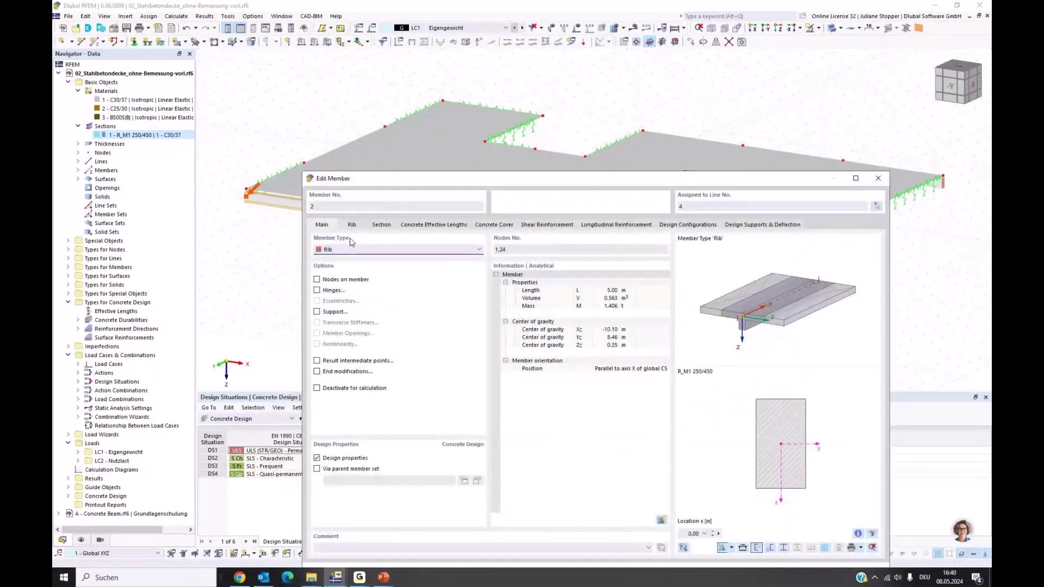
left_click(358, 249)
left_click(329, 273)
left_click(436, 360)
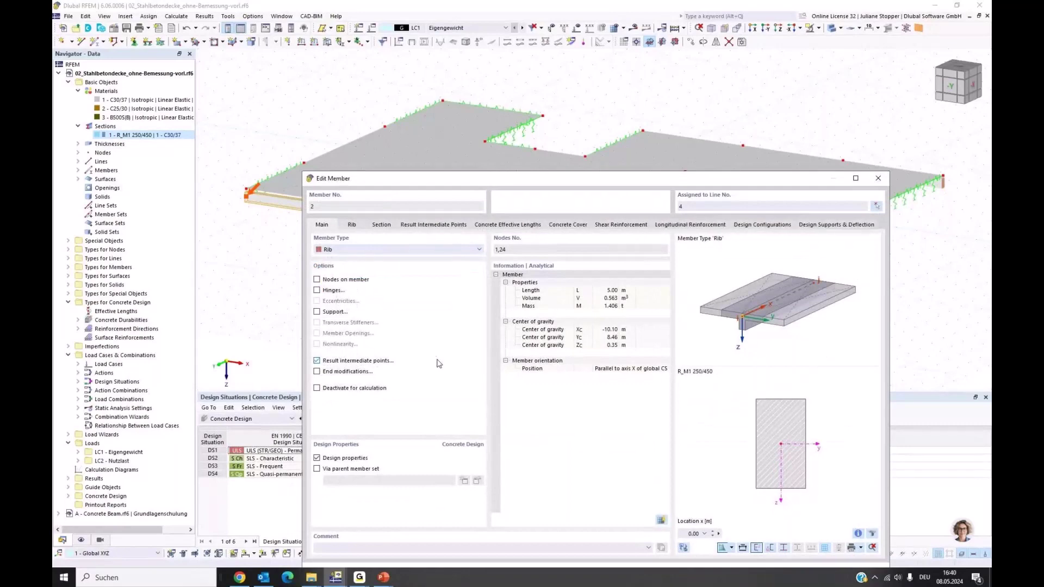
Review the member's rib alignment, web-flange joint and flange dimensions, and accept the member settings.
left_click(352, 225)
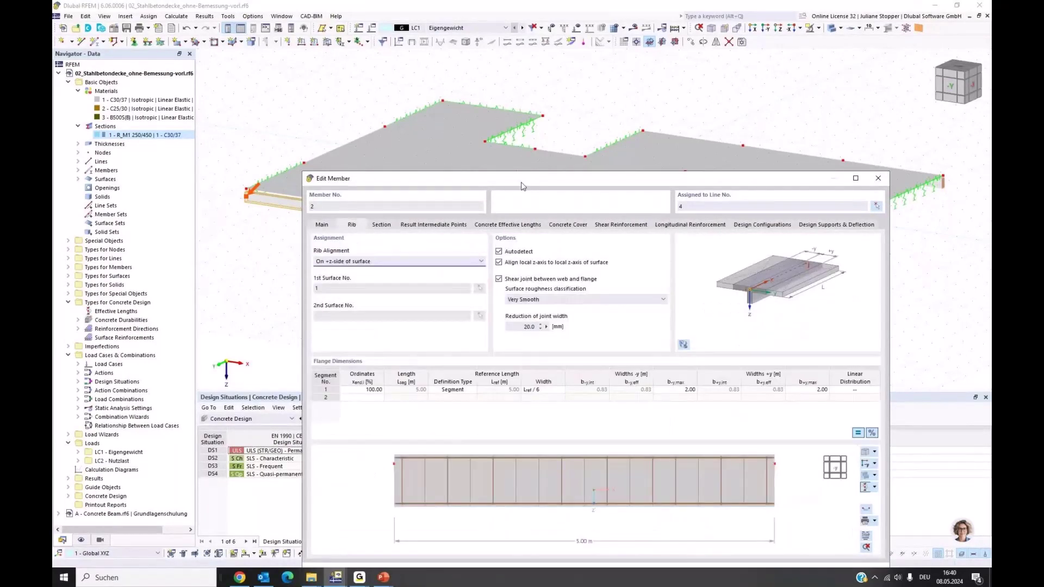
left_click_drag(521, 186, 523, 98)
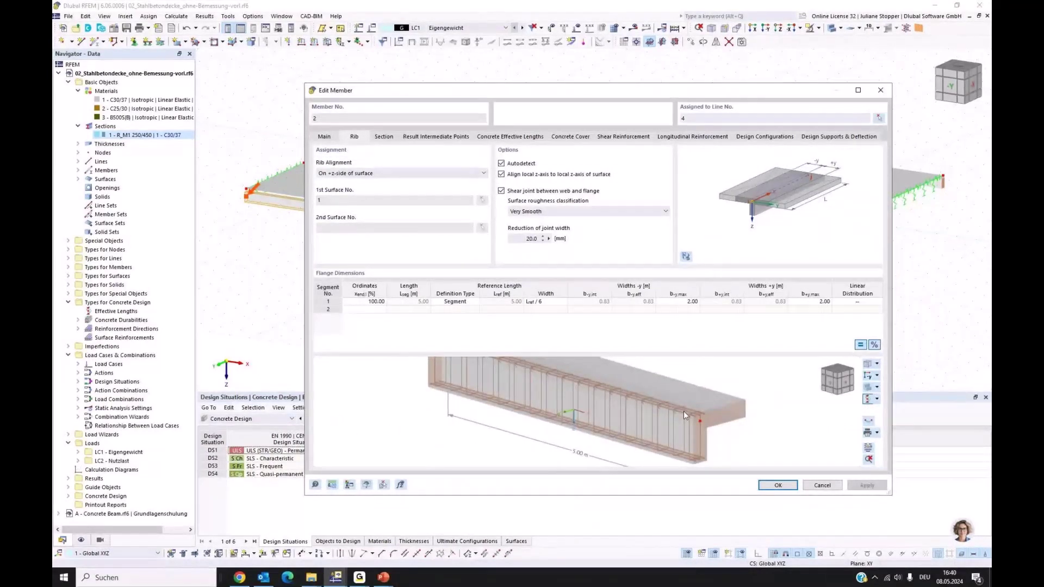
key("Return")
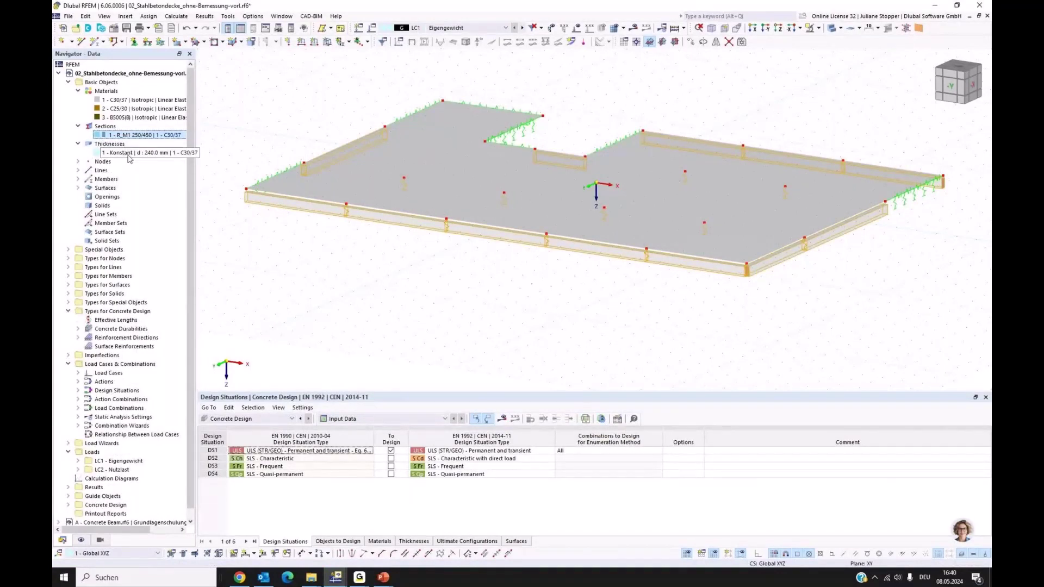
Highlight the surface using the 240 mm constant thickness, list all members and surfaces, and select the slab surface.
left_click(343, 188)
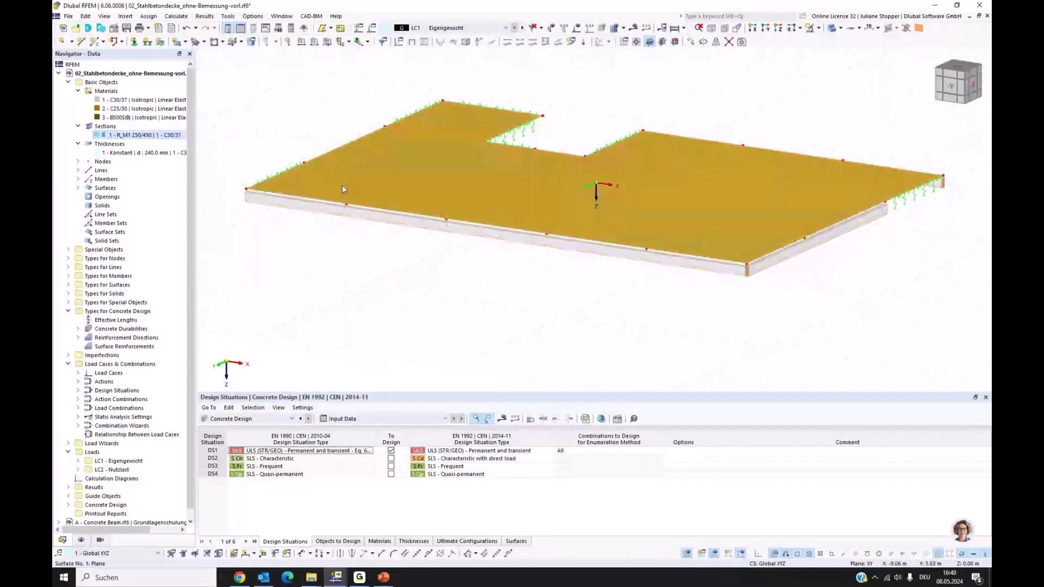
left_click(152, 153)
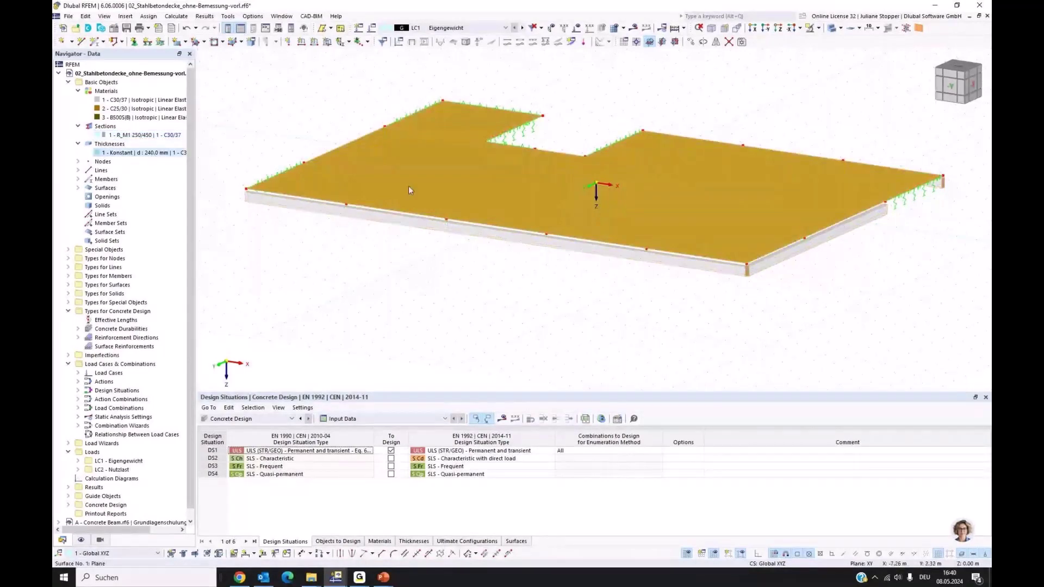
left_click(78, 180)
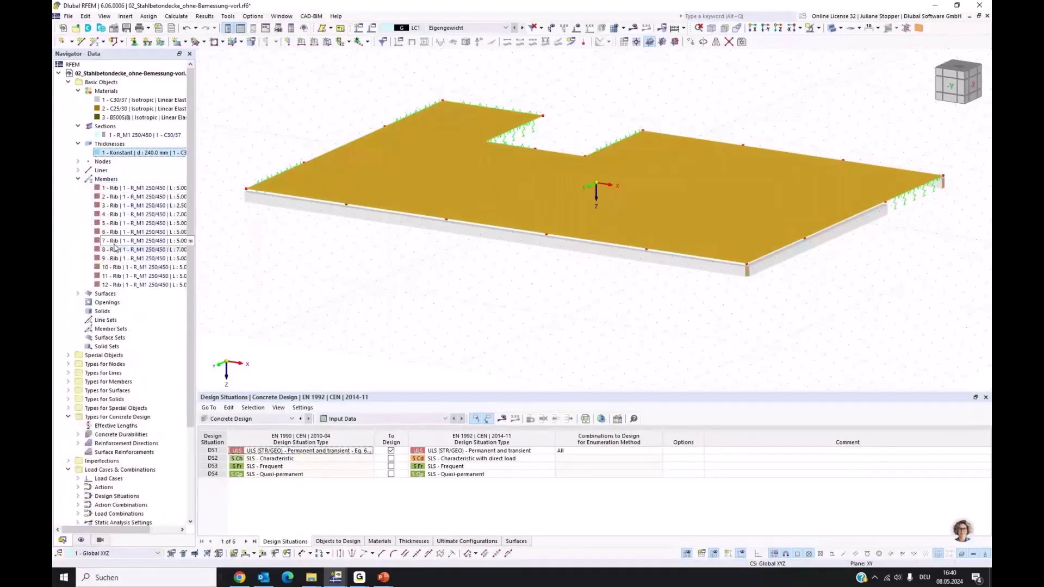
left_click(78, 294)
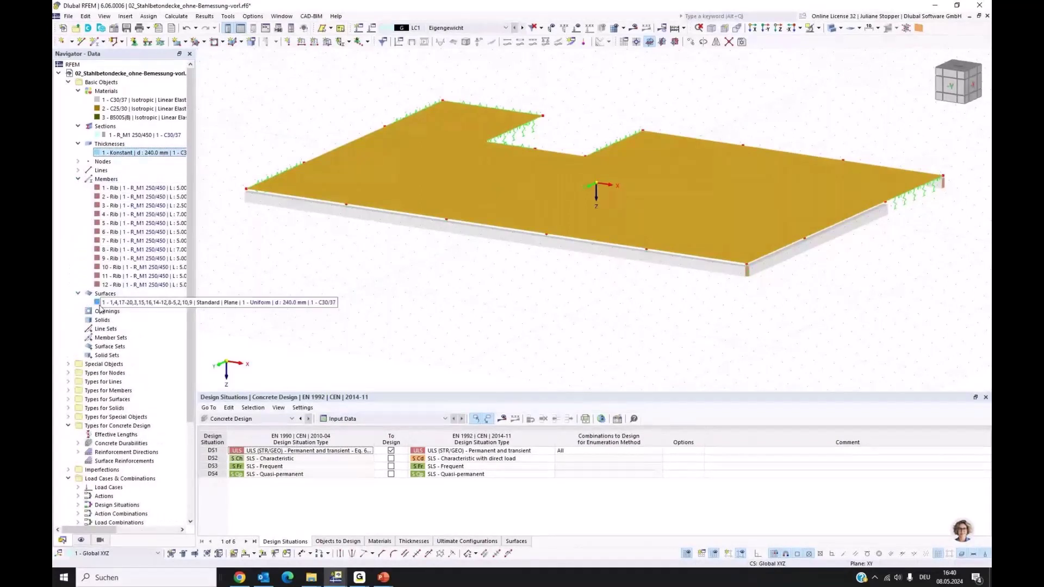
left_click(103, 302)
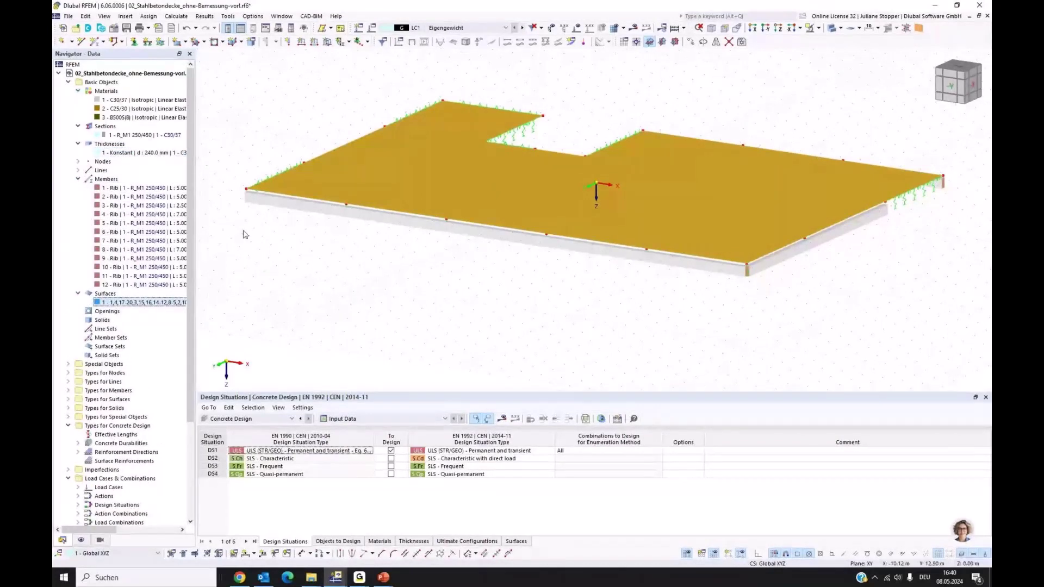
Set the solid model's surface rendering to Filled incl. Thickness and inspect the rib beneath the slab at its supported corner.
left_click(82, 541)
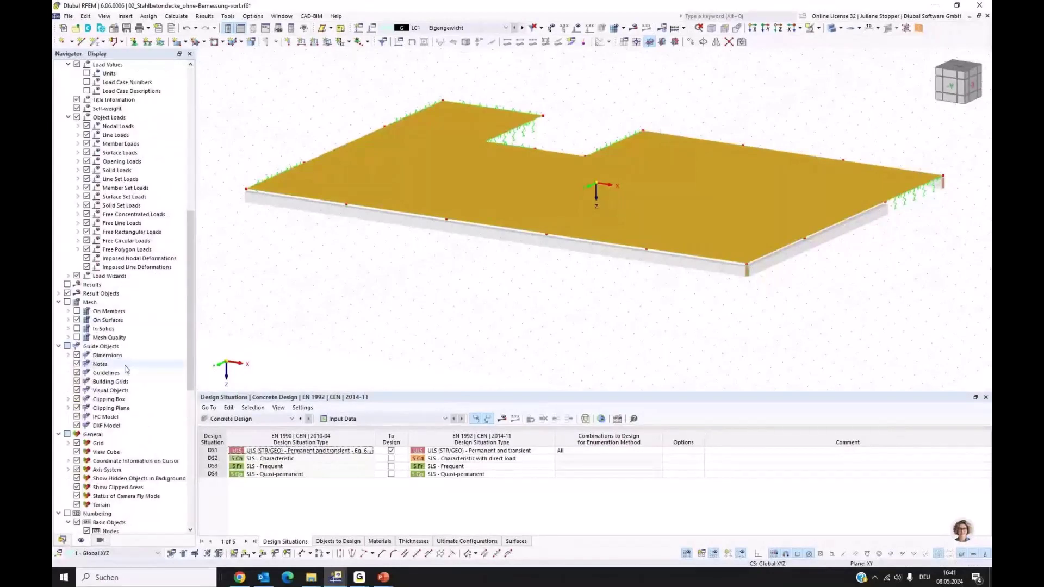
scroll(127, 372, "down", 13)
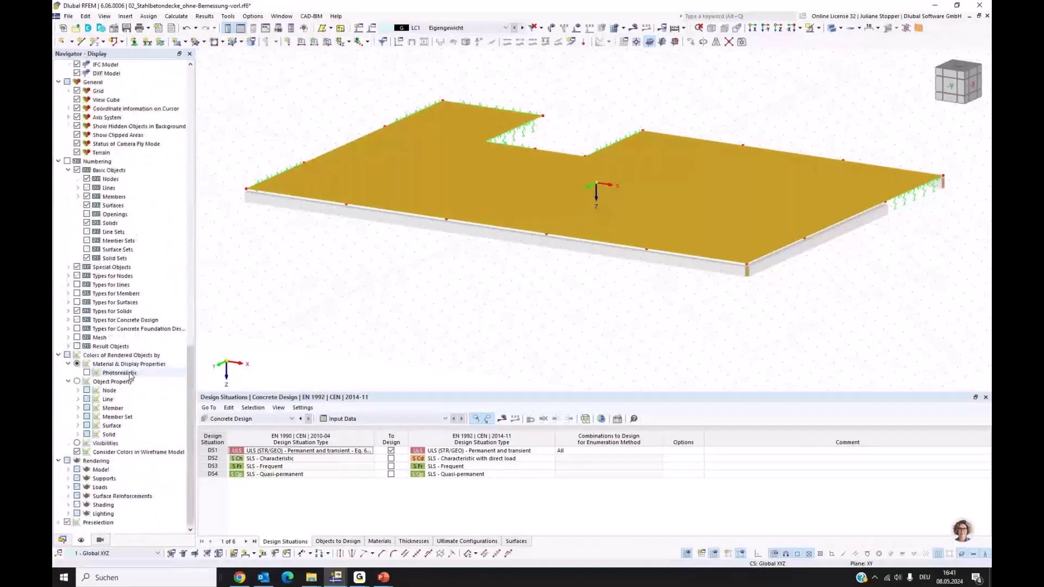
left_click(68, 470)
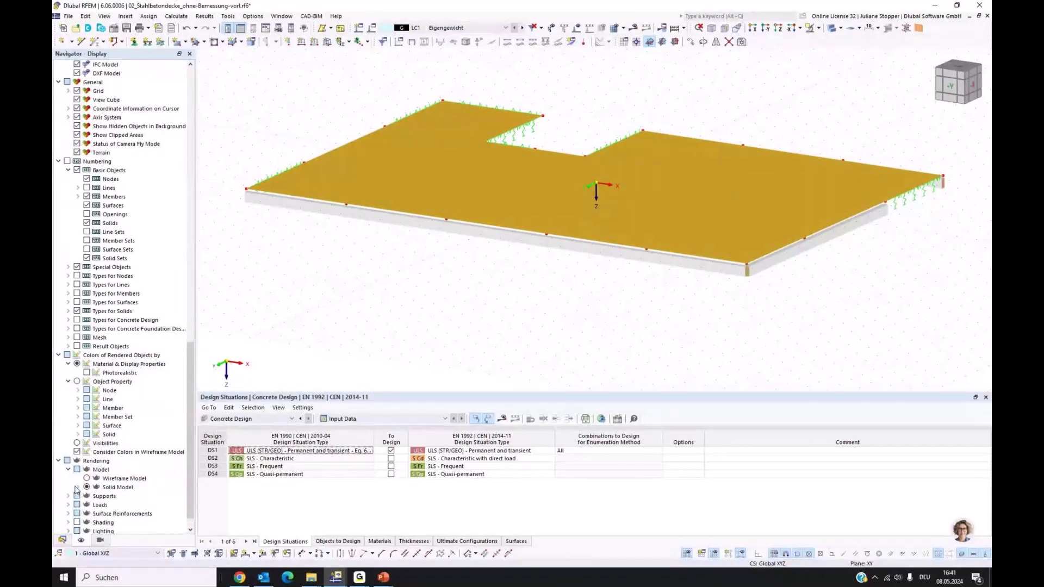
left_click(78, 488)
left_click(88, 461)
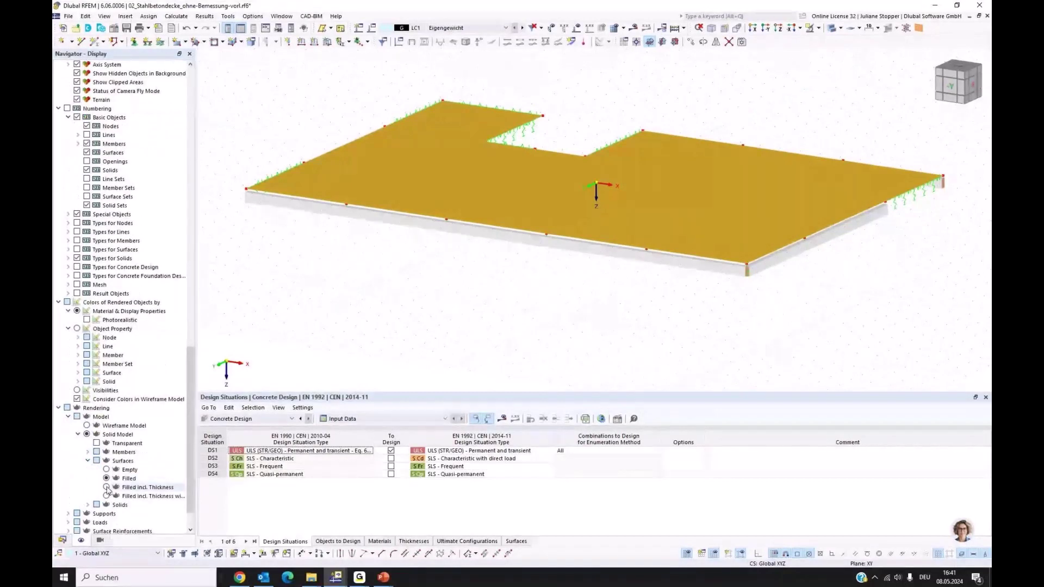
left_click(145, 487)
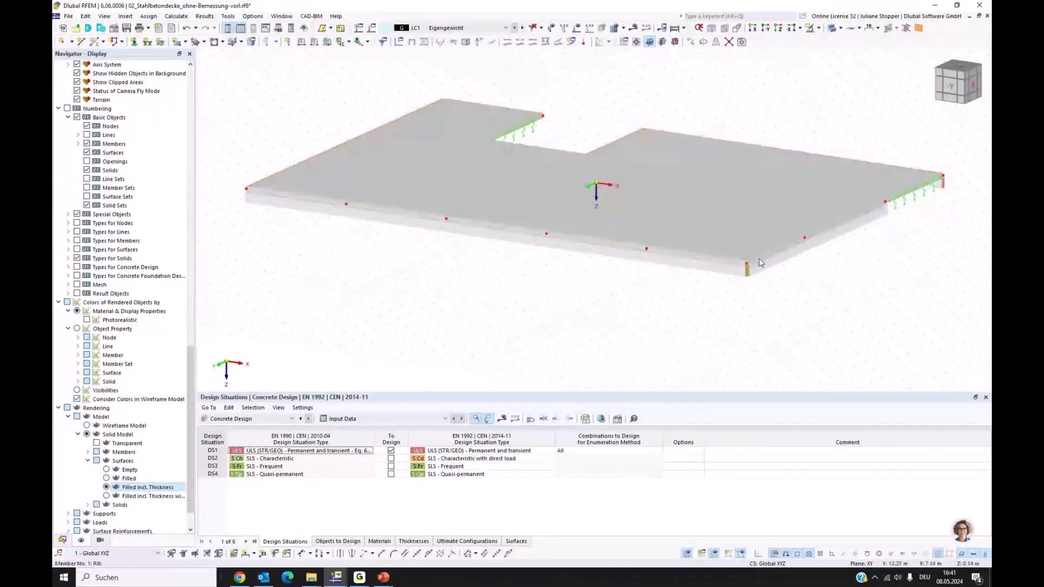
middle_click_drag(839, 315, 786, 310, "ctrl")
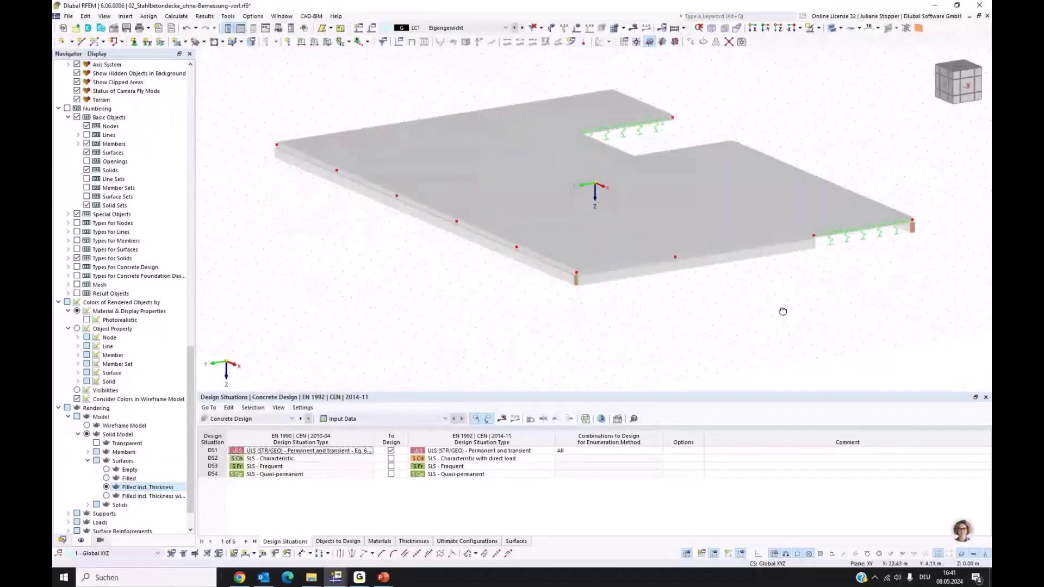
scroll(826, 245, "up", 3)
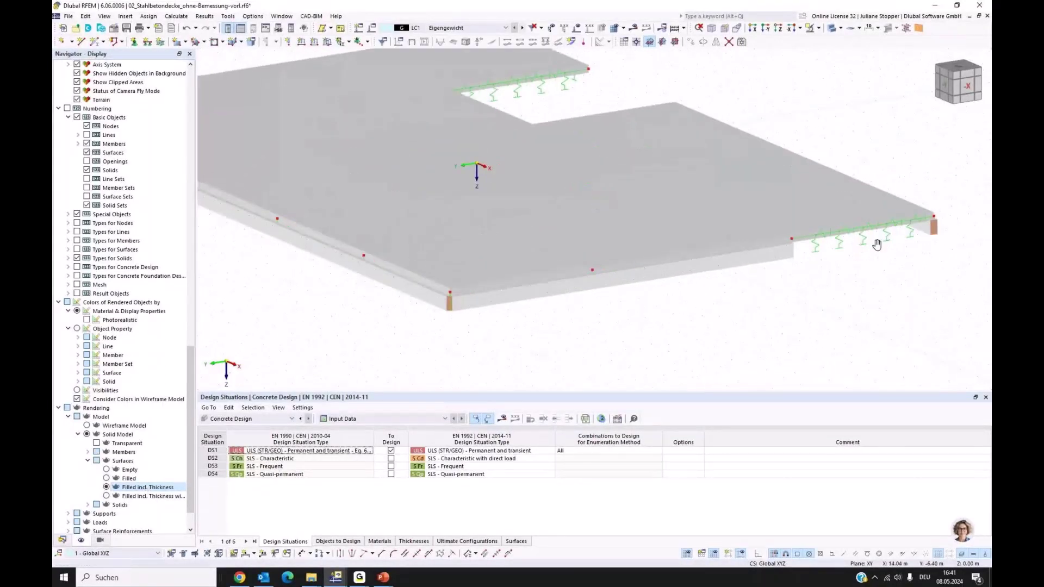
scroll(877, 244, "up", 4)
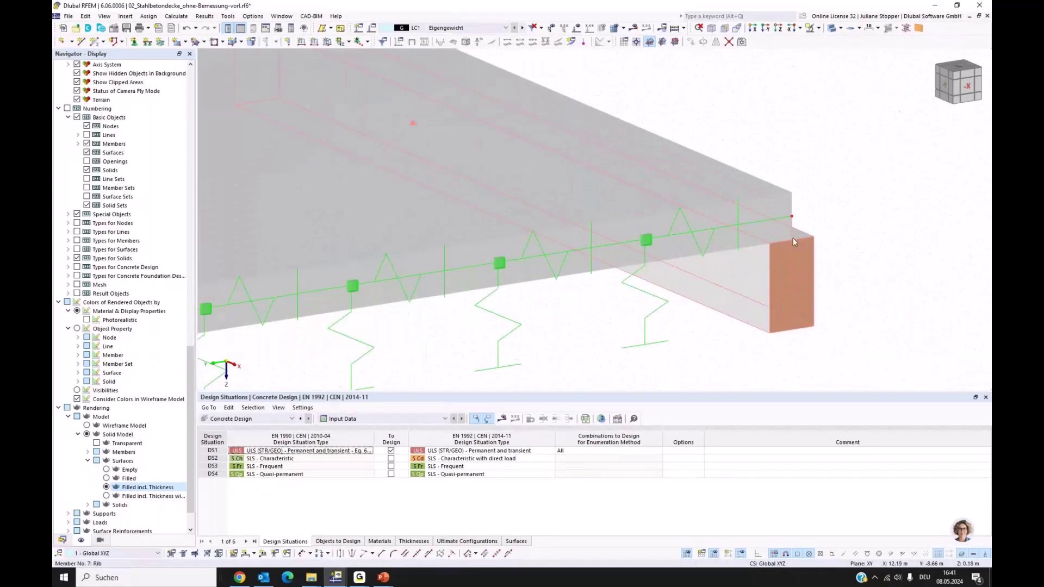
scroll(794, 239, "down", 4)
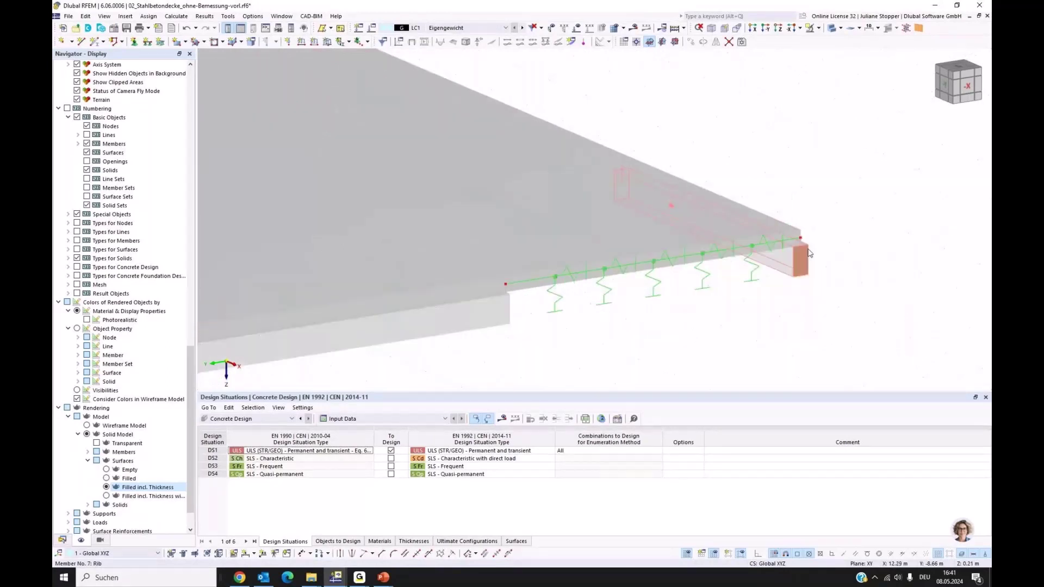
scroll(243, 165, "down", 5)
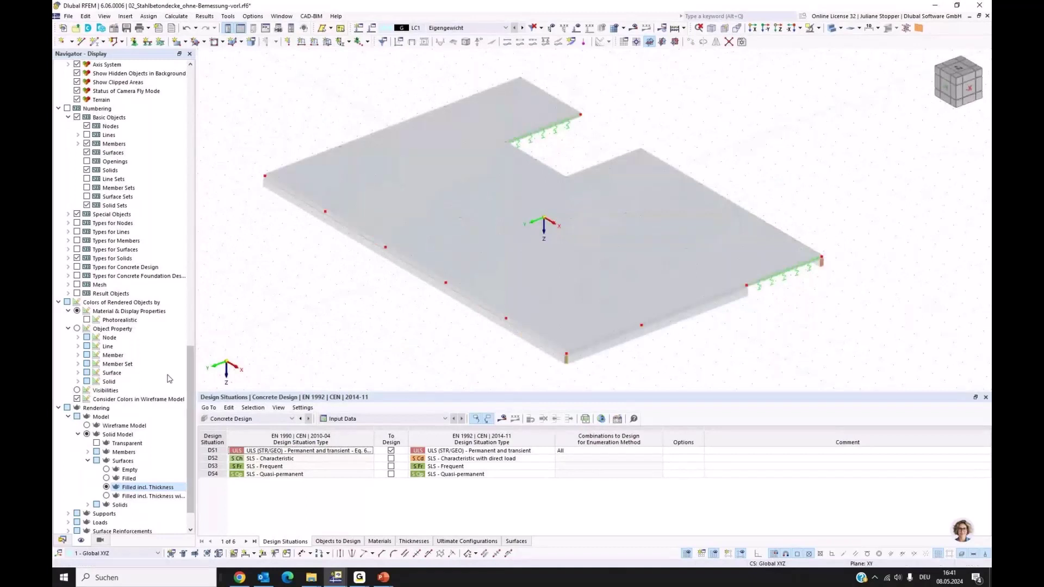
Turn on the Rib Section display for members and inspect the rib cross-sections along the slab edges.
scroll(169, 379, "up", 15)
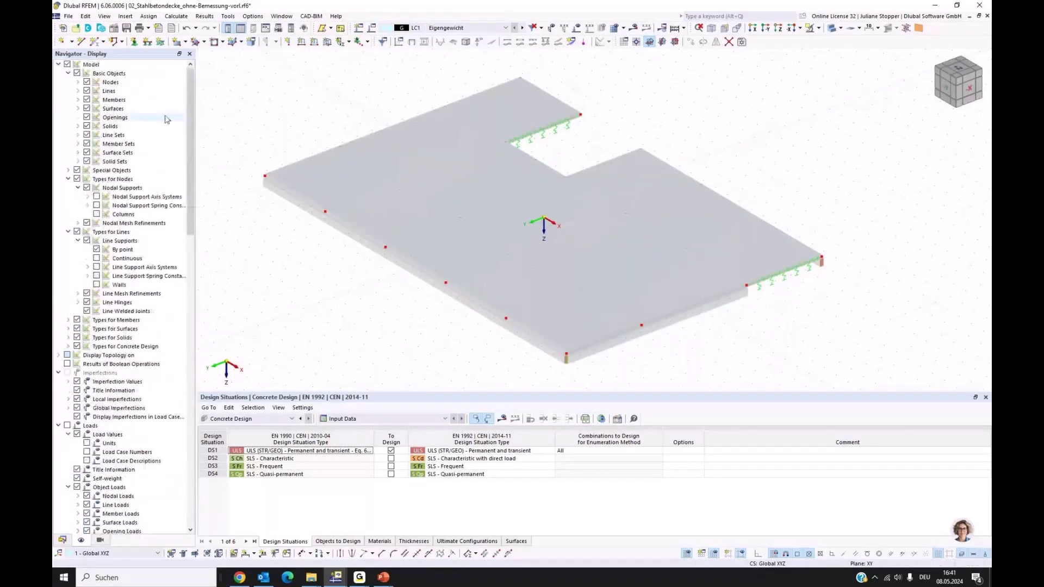
left_click(78, 100)
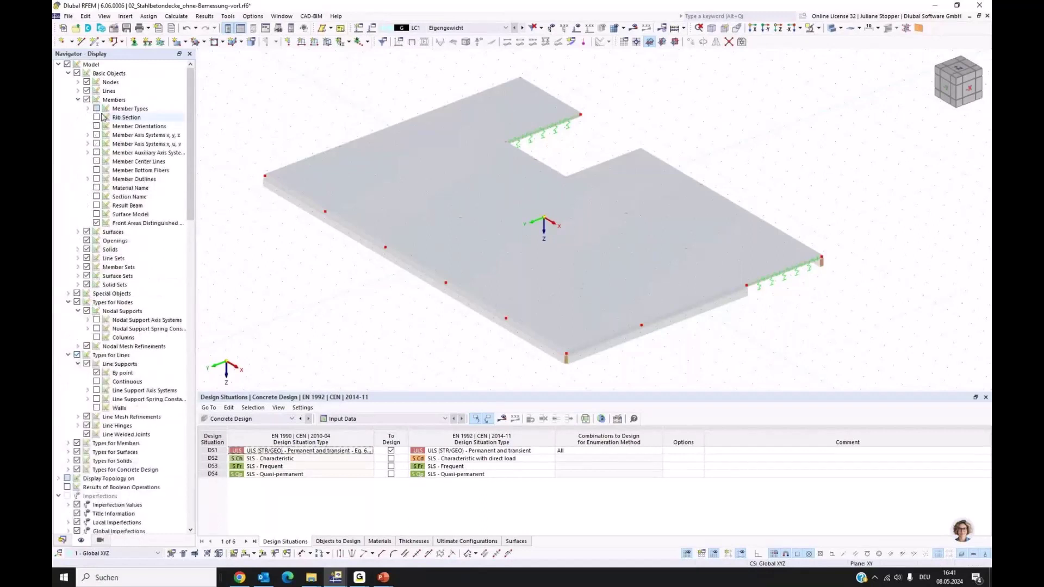
left_click(96, 118)
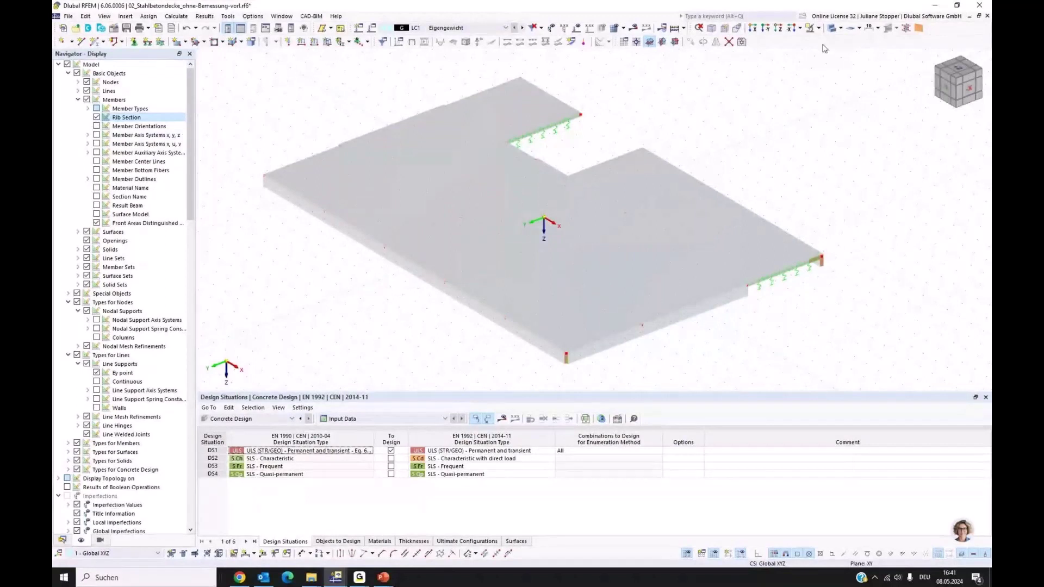
scroll(292, 182, "up", 5)
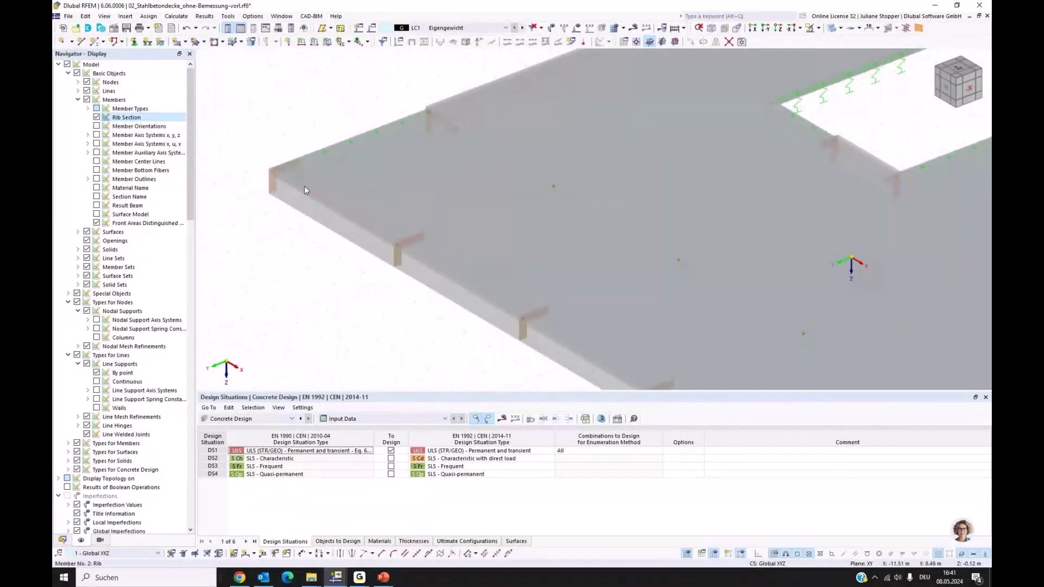
scroll(304, 188, "down", 1)
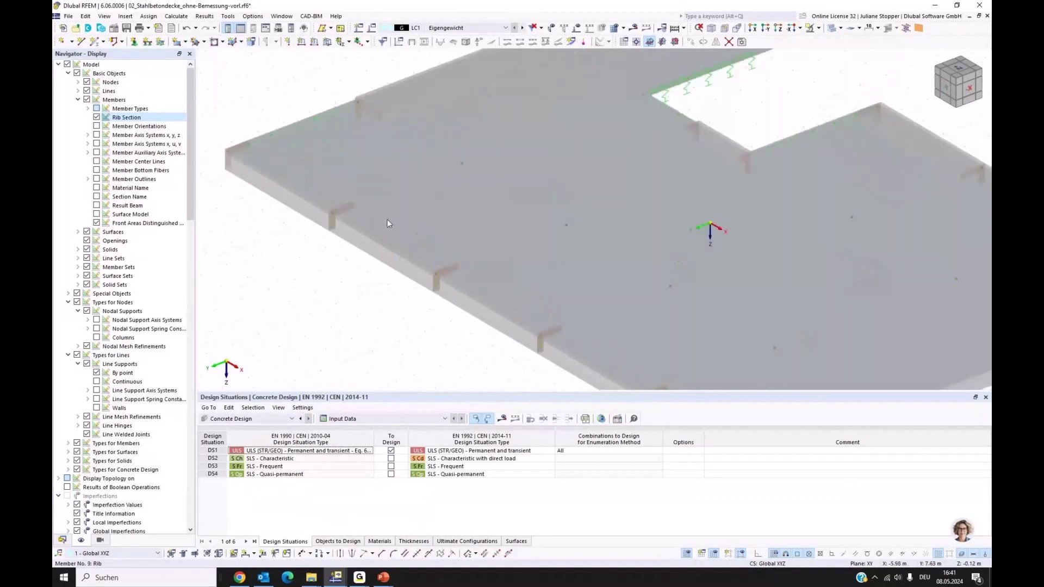
middle_click_drag(387, 93, 336, 142)
scroll(338, 141, "down", 3)
middle_click_drag(503, 248, 535, 234, "ctrl")
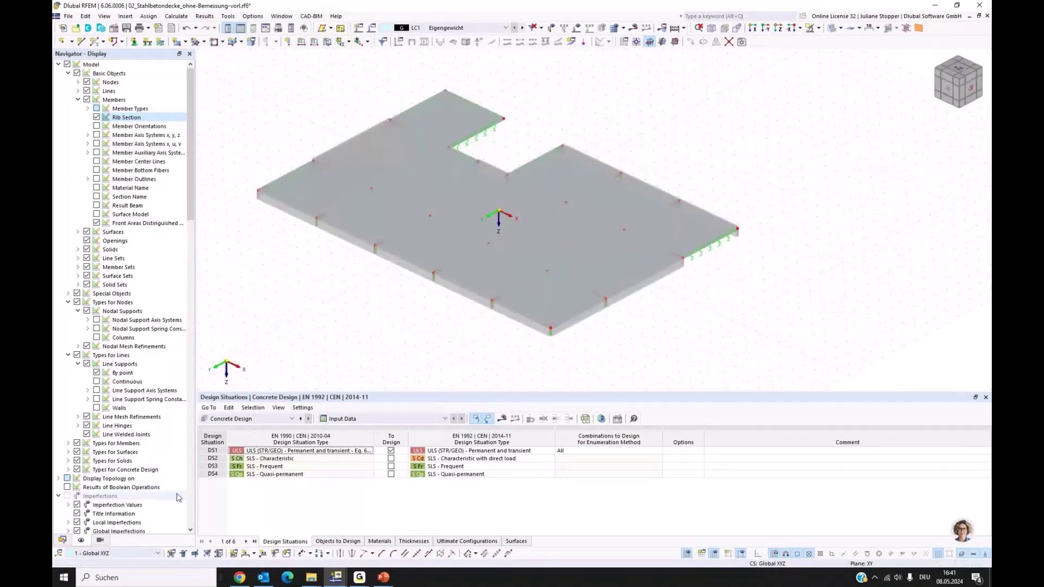
Return to the model data and open the slab surface for editing to review its stiffness type, thickness and material.
left_click(63, 541)
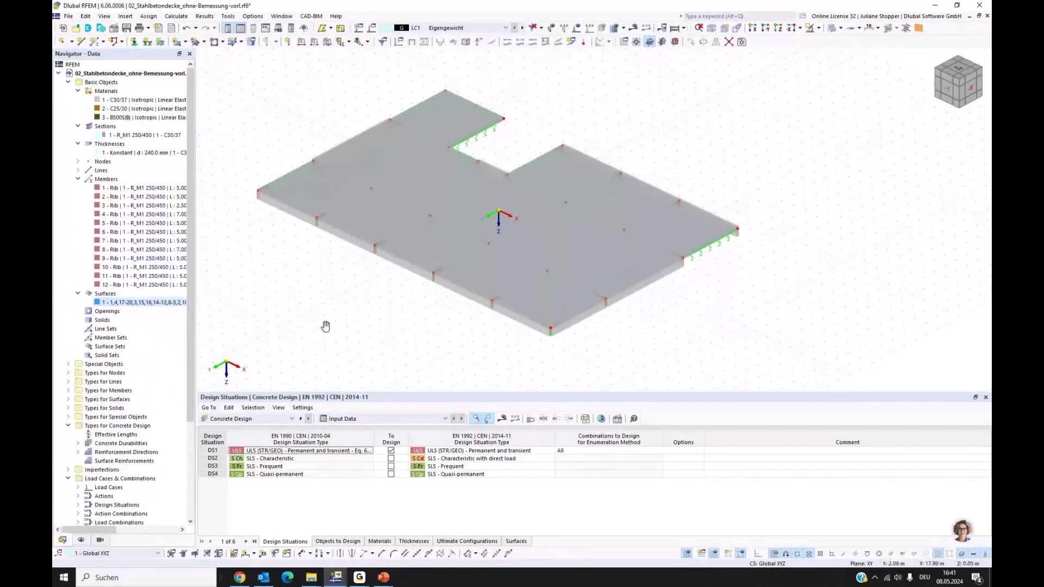
middle_click_drag(326, 327, 394, 308)
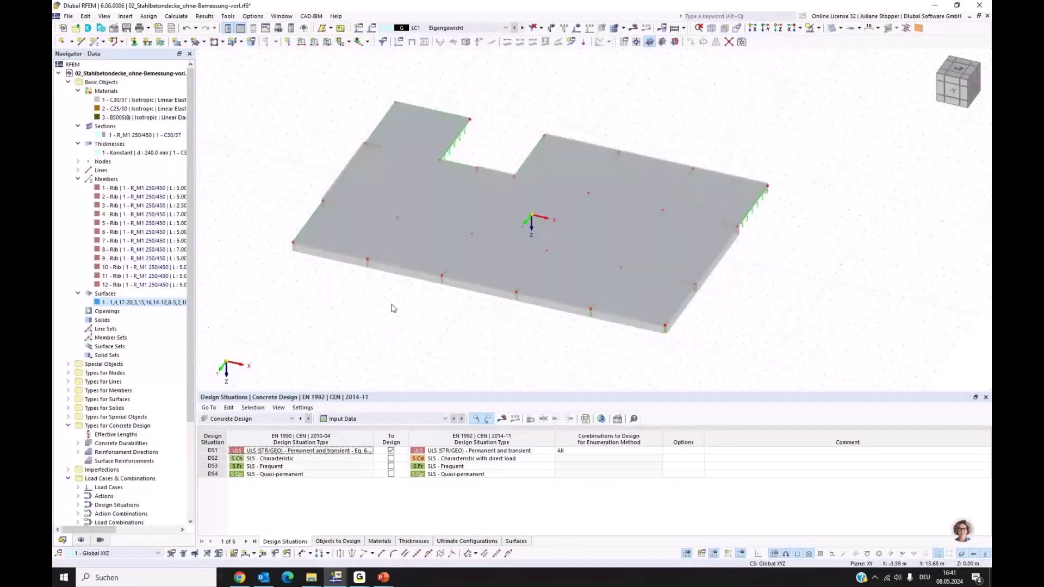
double_click(340, 229)
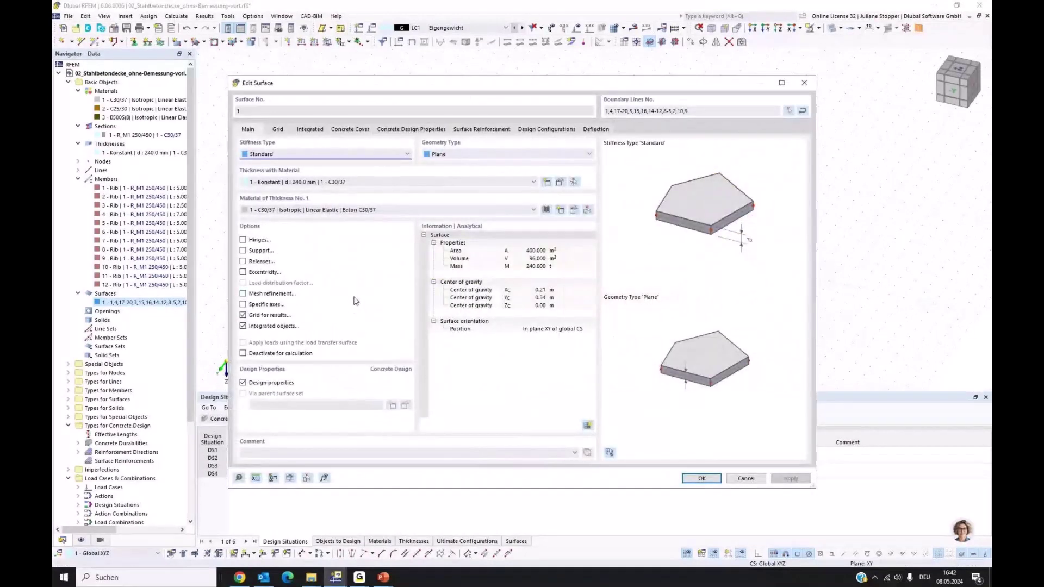
left_click_drag(332, 90, 479, 124)
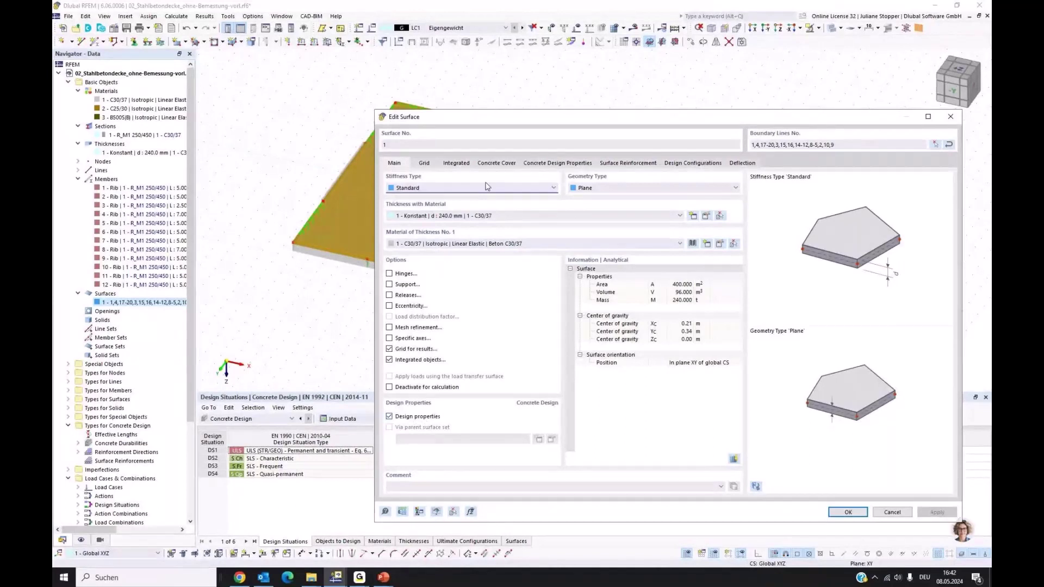
Check the slab surface's concrete cover and durability settings, and review its reinforcement directions for the top and bottom sides.
left_click(495, 166)
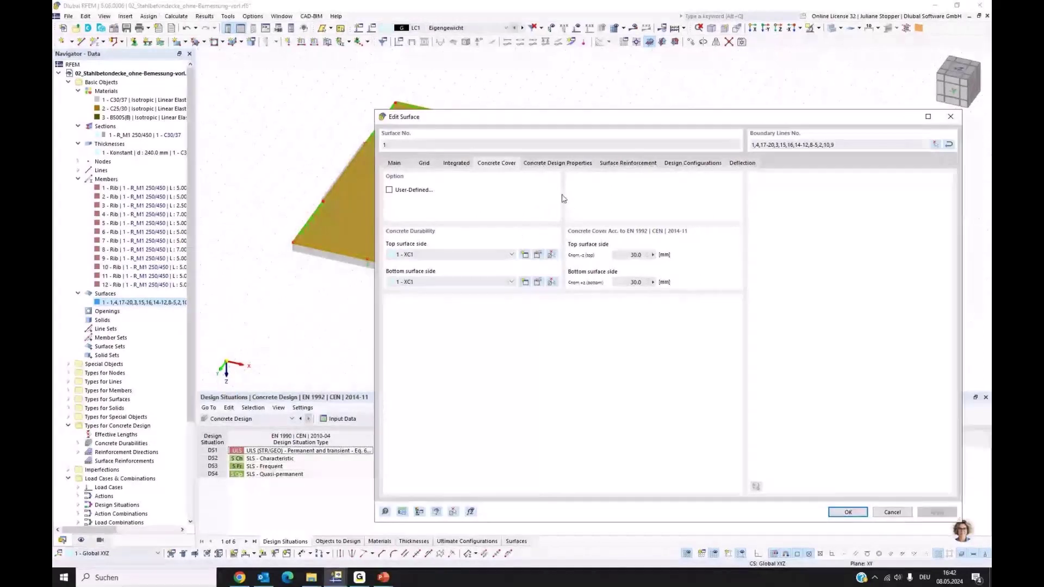
left_click(549, 164)
left_click_drag(606, 122, 557, 109)
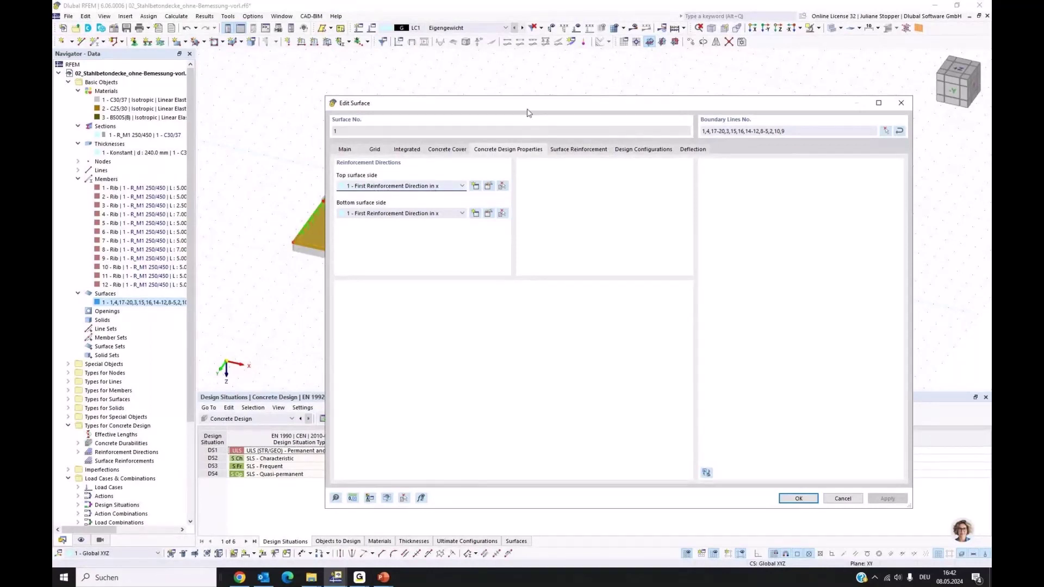
left_click_drag(530, 104, 512, 278)
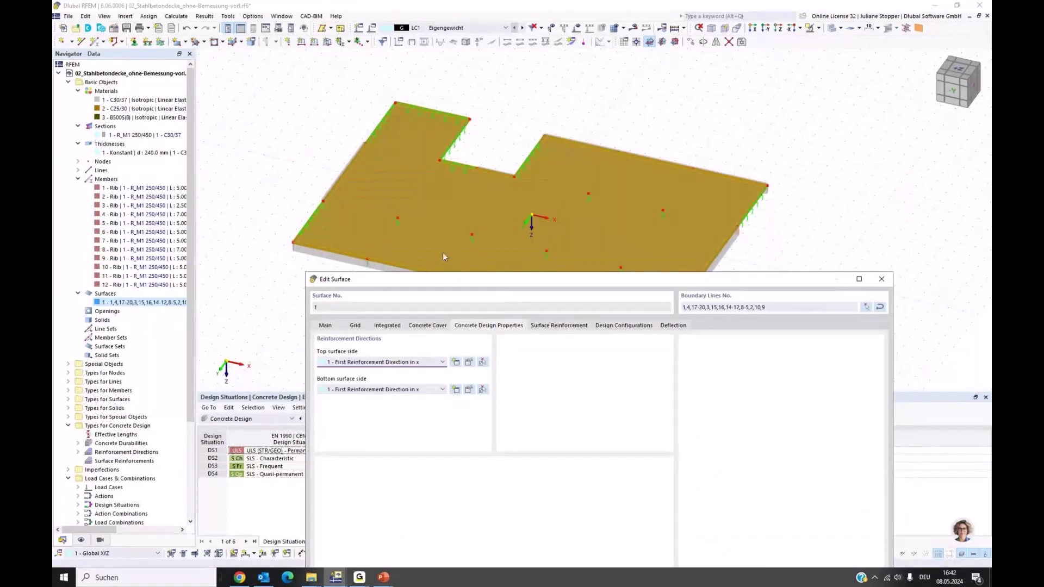
Open the slab surface's list of surface reinforcements and start a new surface reinforcement in its first row.
left_click_drag(504, 281, 516, 186)
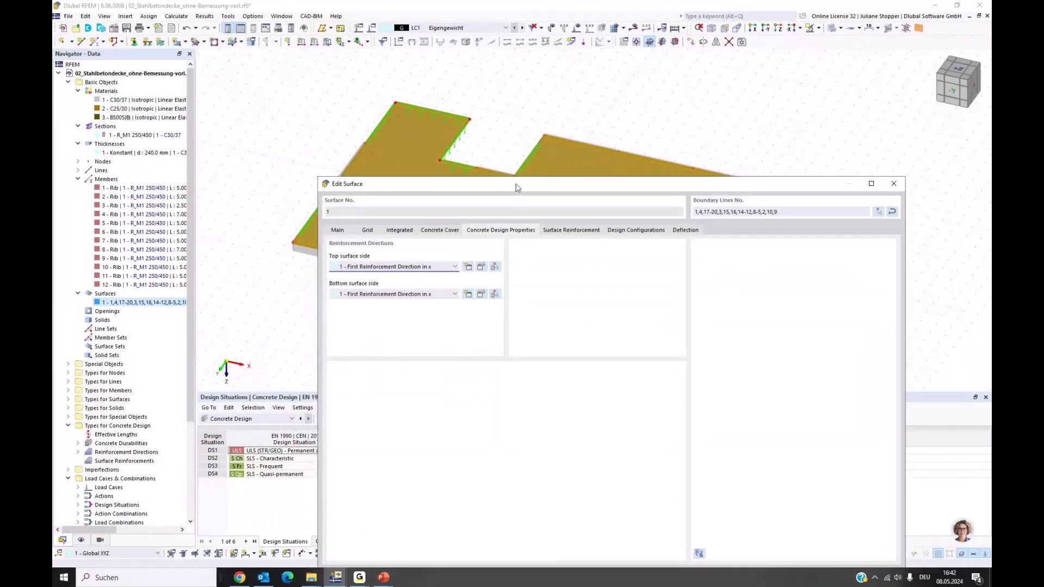
left_click(575, 232)
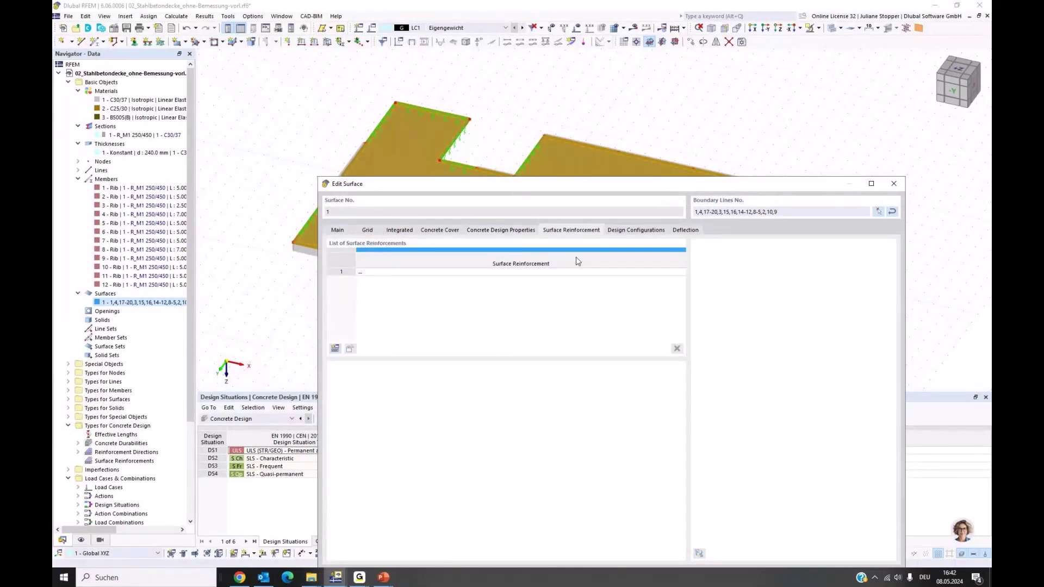
left_click_drag(588, 189, 584, 92)
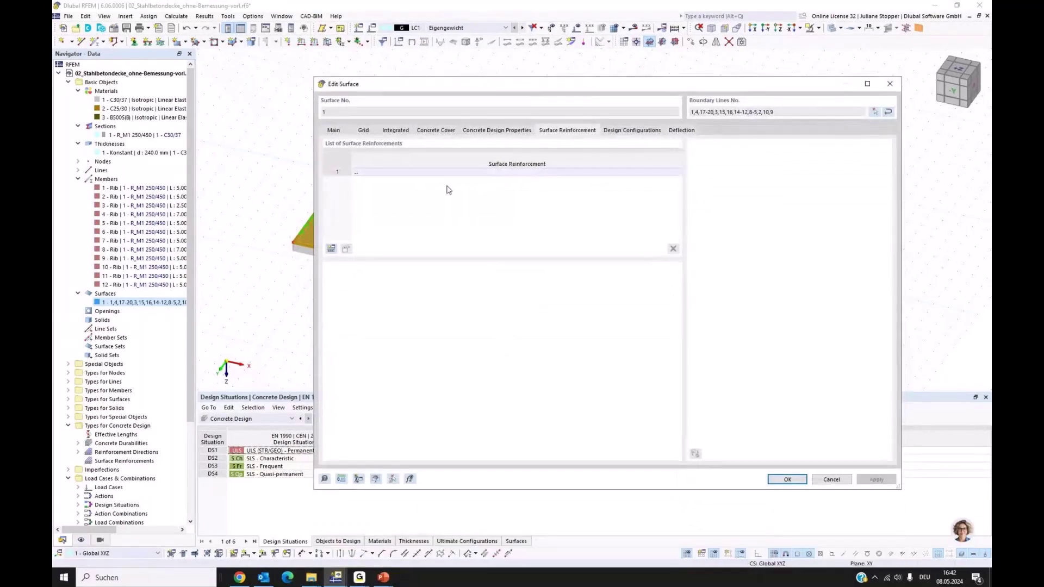
right_click(367, 175)
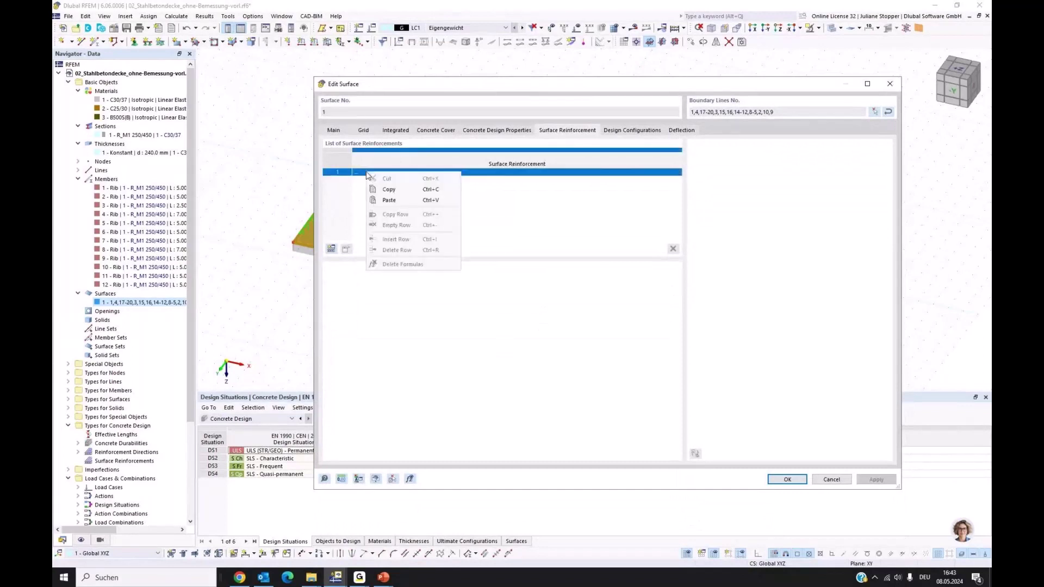
left_click(361, 174)
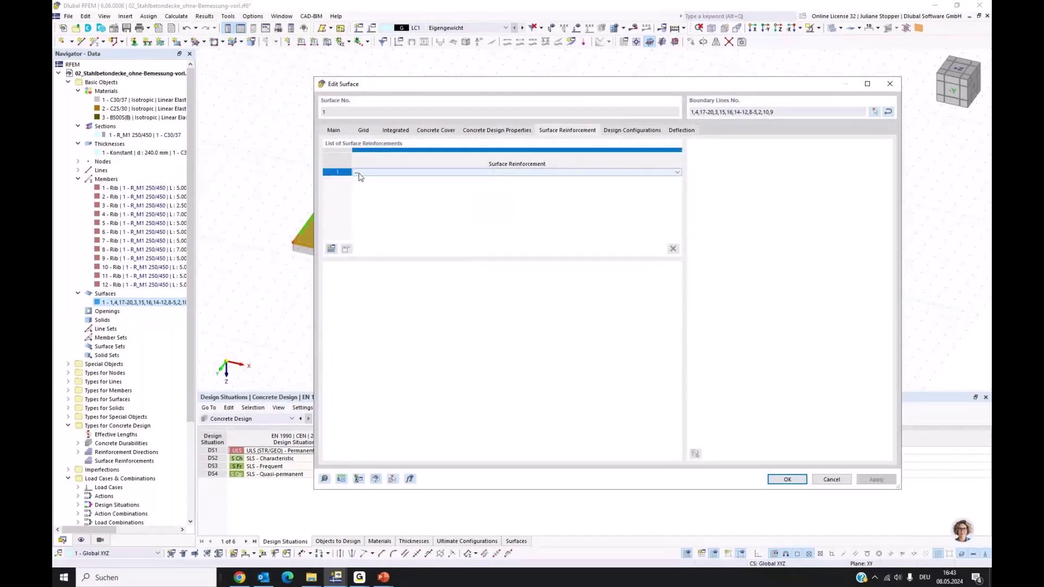
left_click(359, 174)
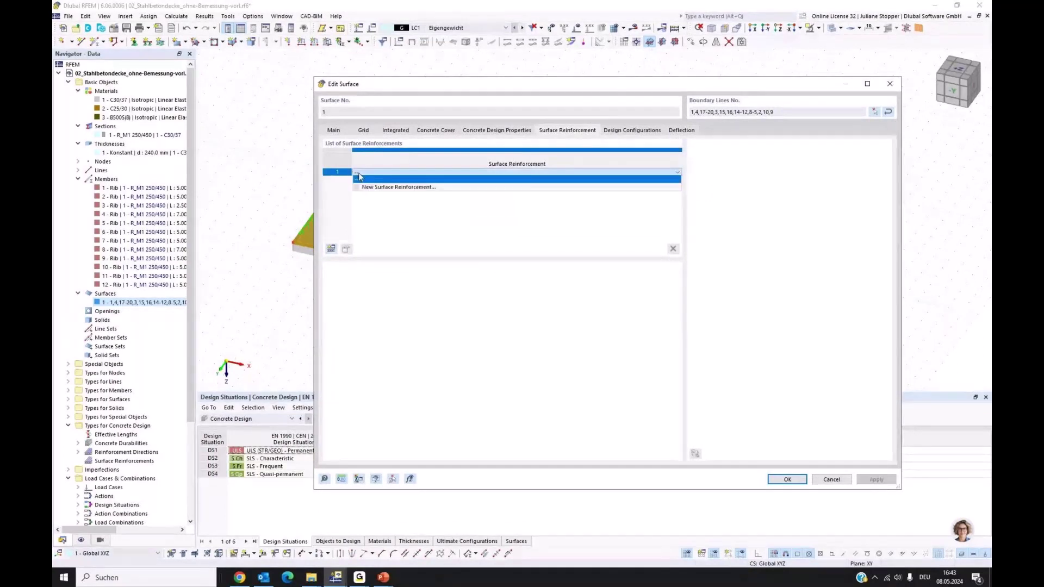
left_click(456, 248)
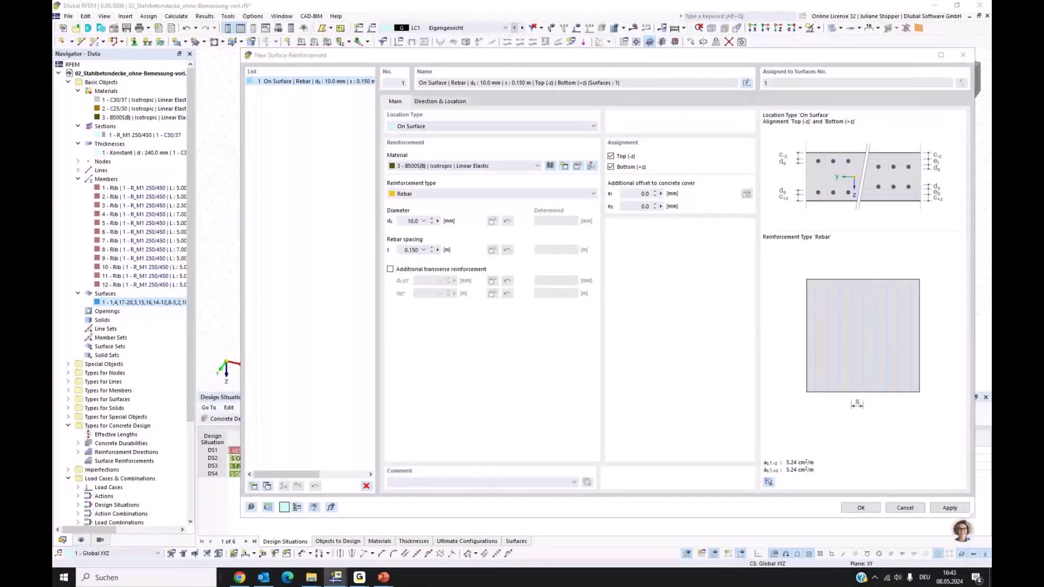
Define the reinforcement with location type On Surface and set its rebar diameter to 8 mm.
left_click(438, 127)
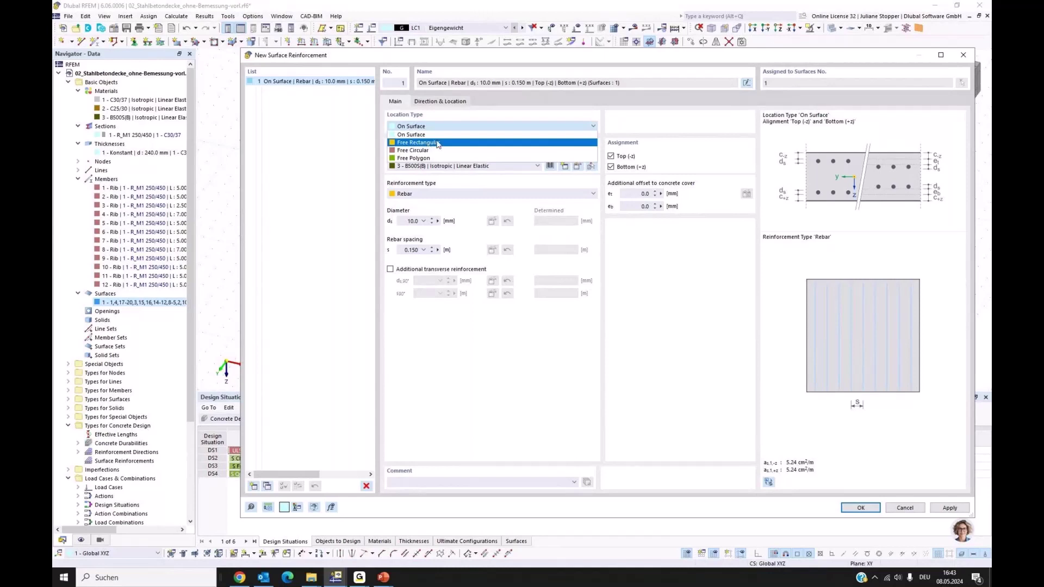
left_click(428, 135)
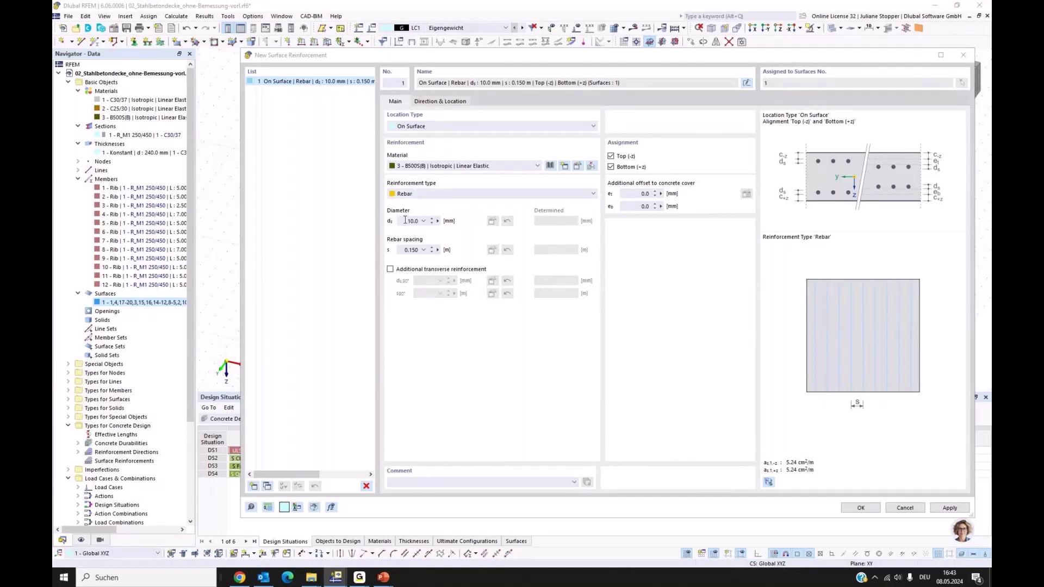
left_click_drag(406, 221, 415, 221)
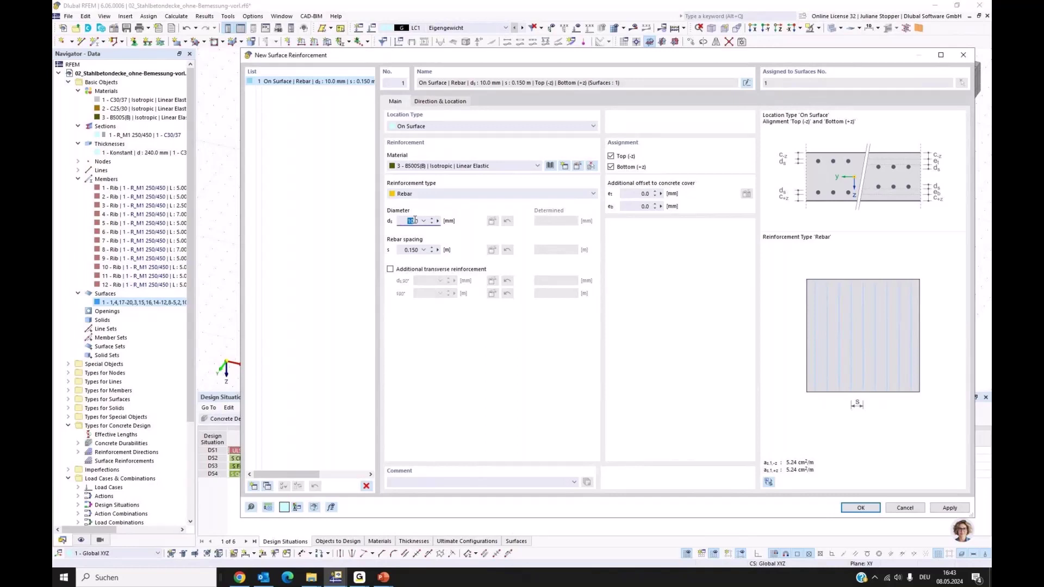
type("8")
left_click(415, 250)
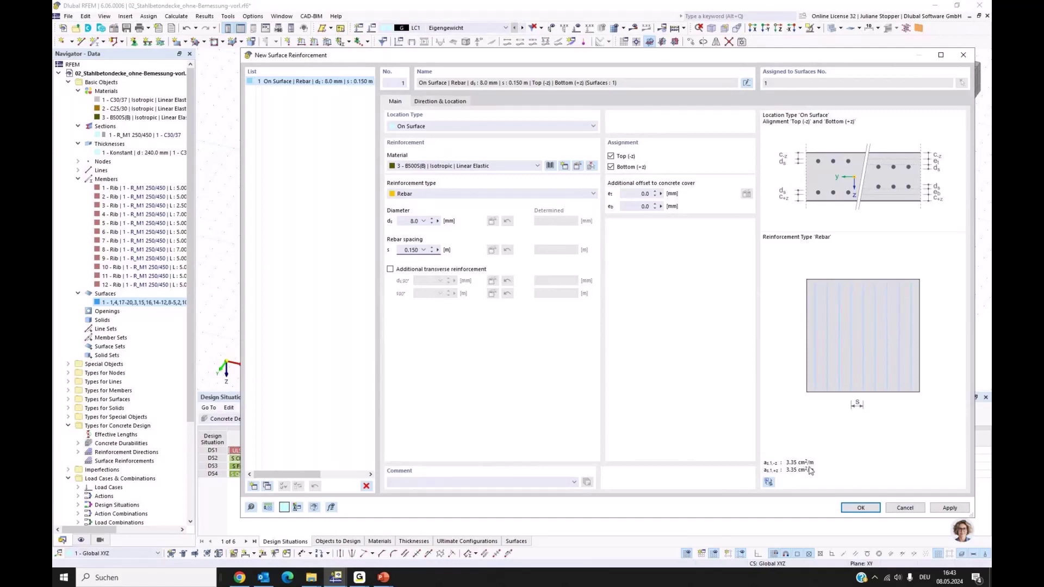
Include additional transverse reinforcement and set its rebar diameter to 8 mm.
left_click(390, 270)
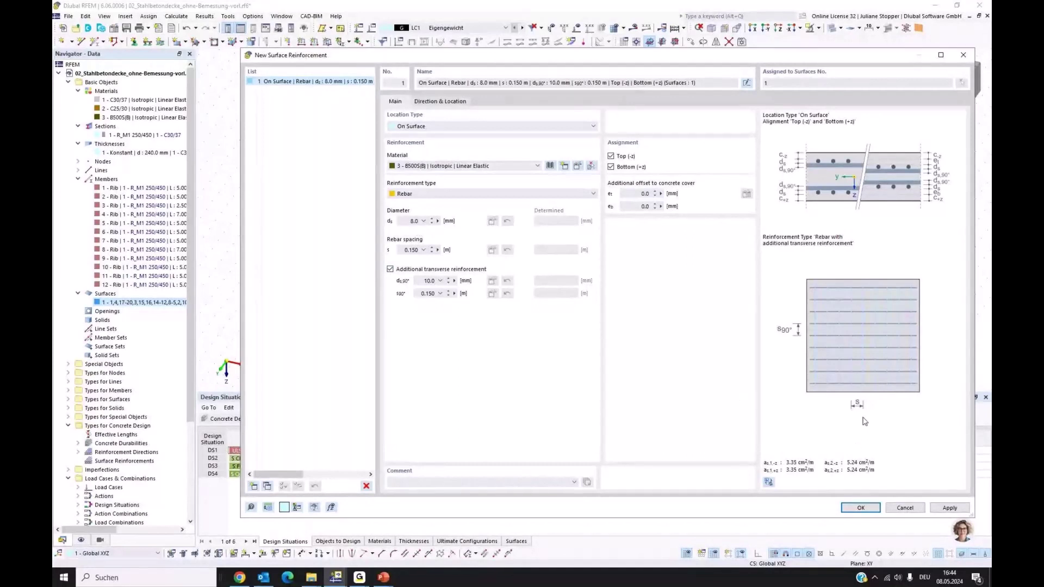
left_click(428, 281)
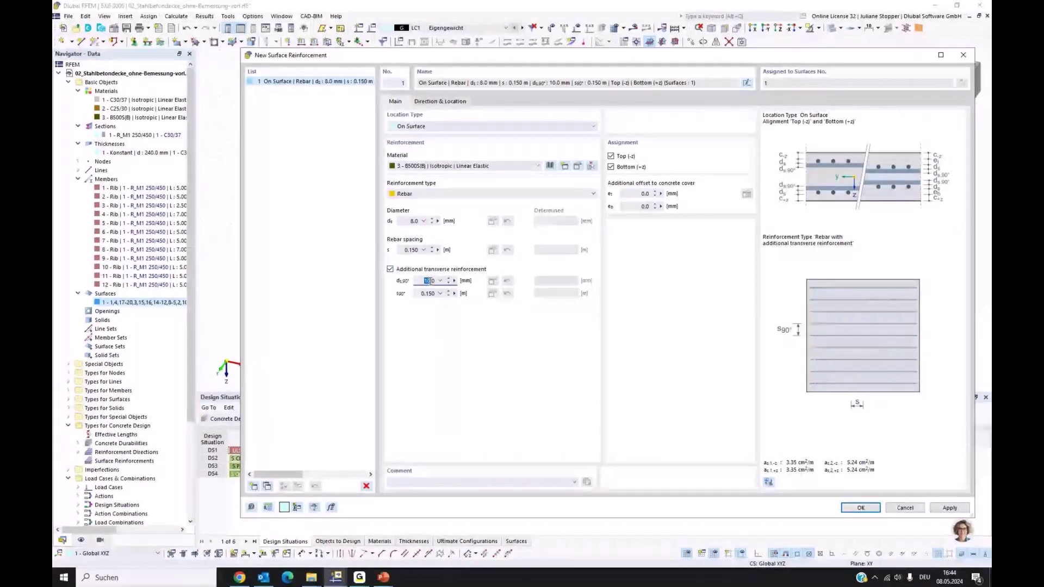
type("8")
key("Tab")
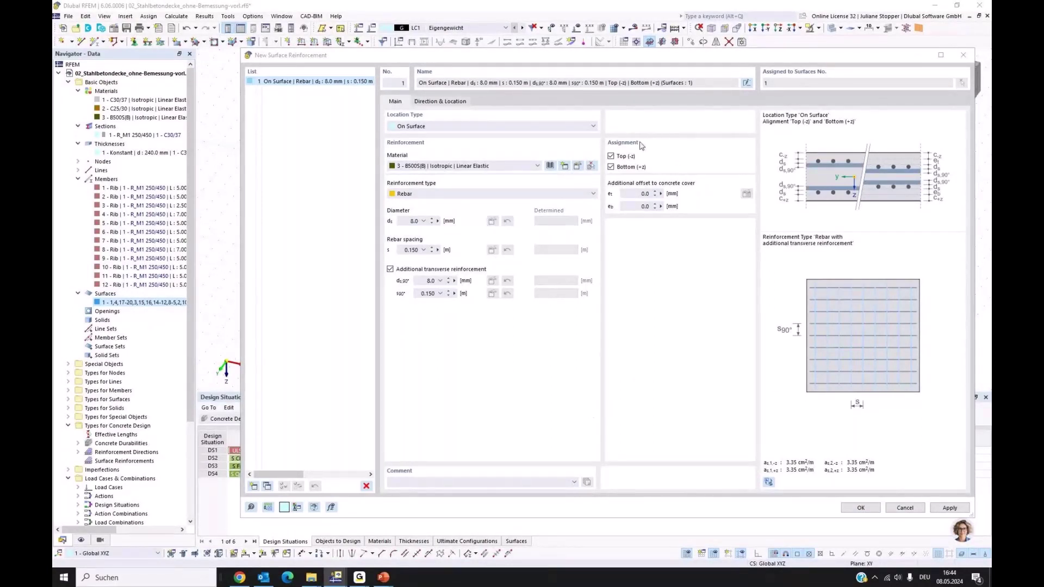
Assign this reinforcement to the top (-z) side only and apply the definition.
left_click(612, 157)
left_click(611, 156)
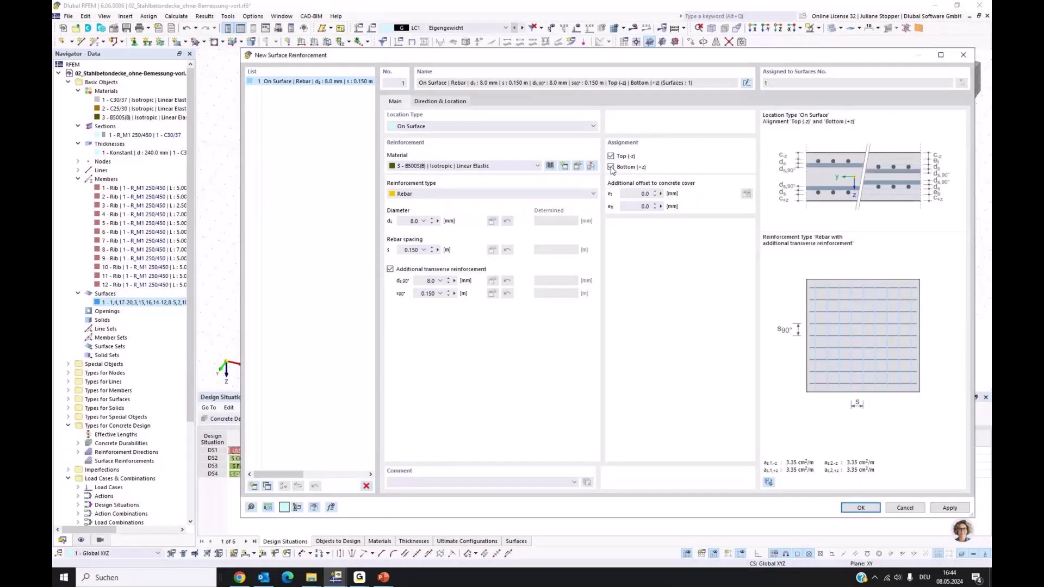
left_click(611, 167)
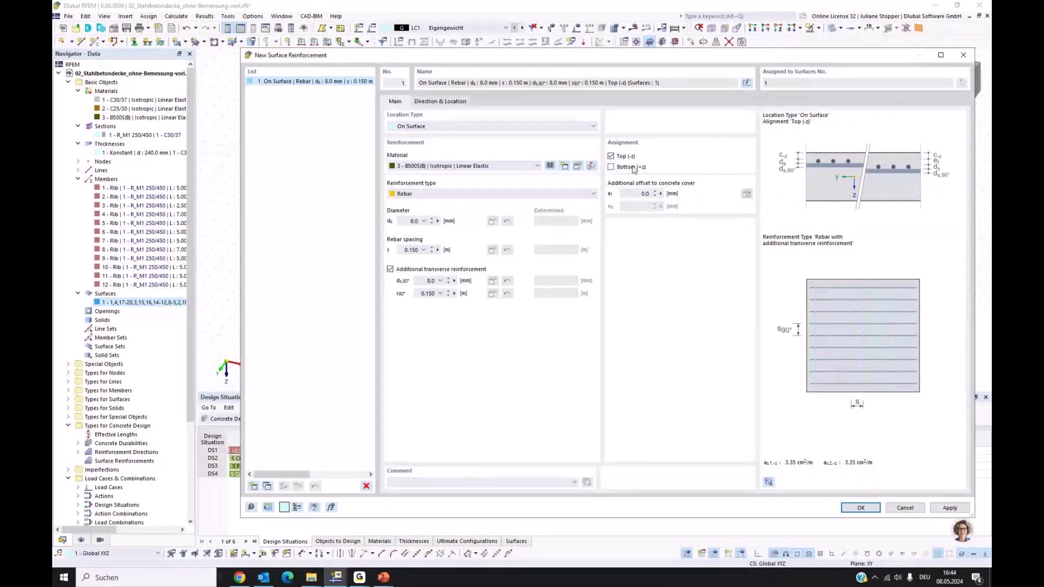
left_click(947, 508)
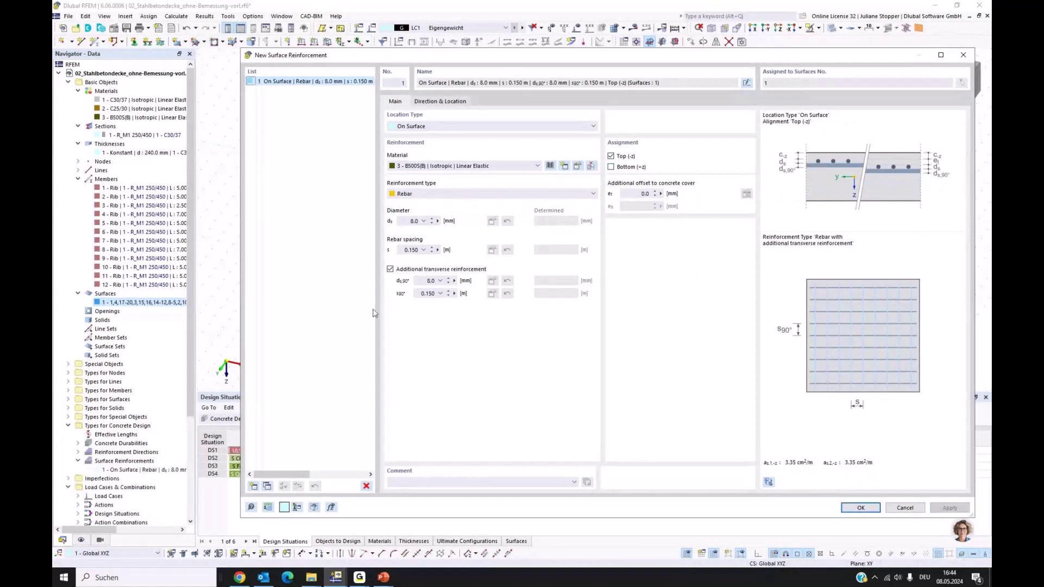
Copy the top surface reinforcement and assign the copy to the bottom (+z) side only.
left_click(268, 487)
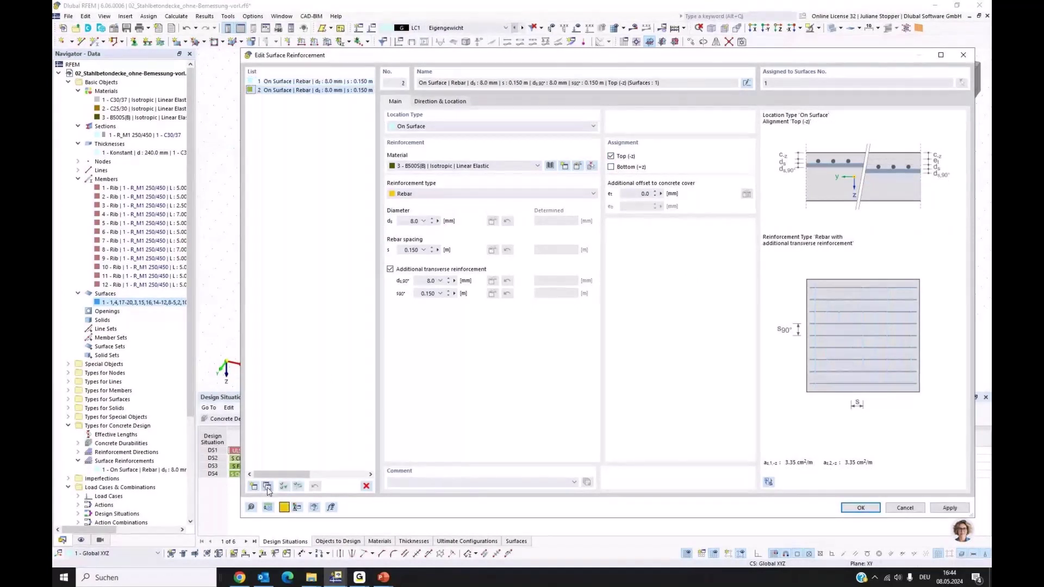
left_click(611, 157)
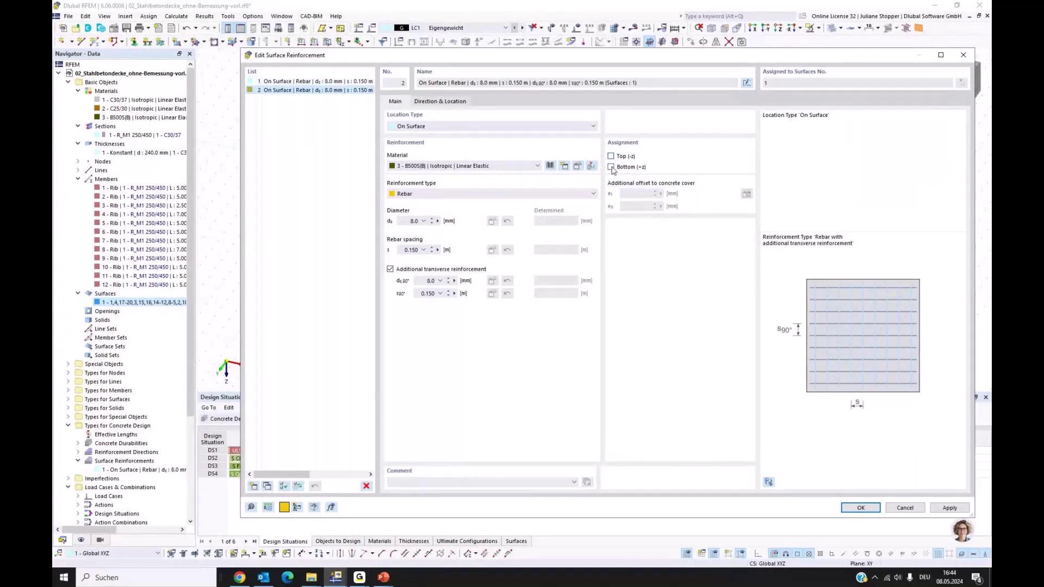
left_click(611, 167)
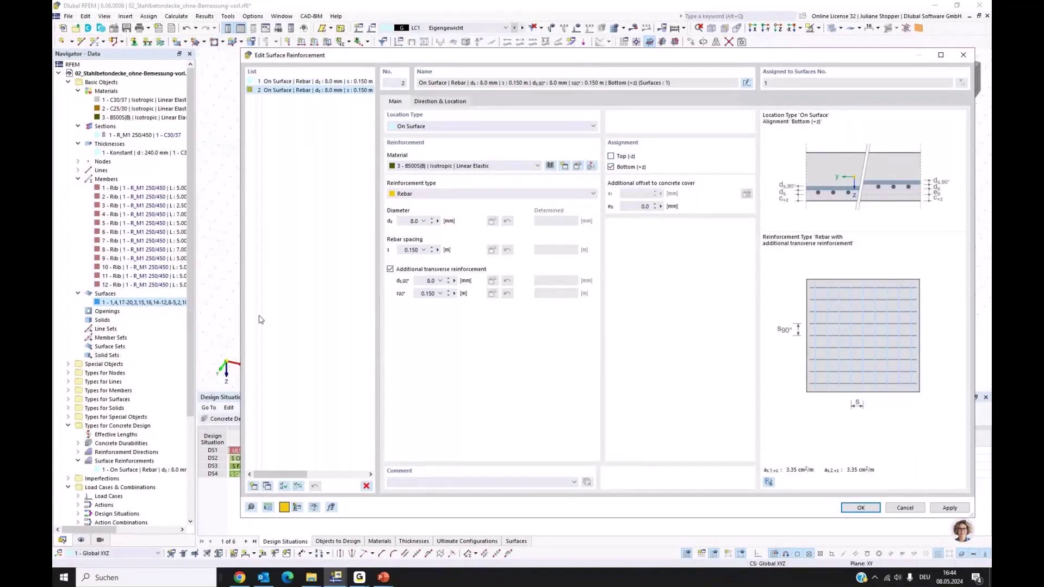
Set the bottom reinforcement's main and transverse rebar diameters to 10 mm and accept both reinforcement definitions.
left_click(411, 221)
type("10")
left_click(427, 280)
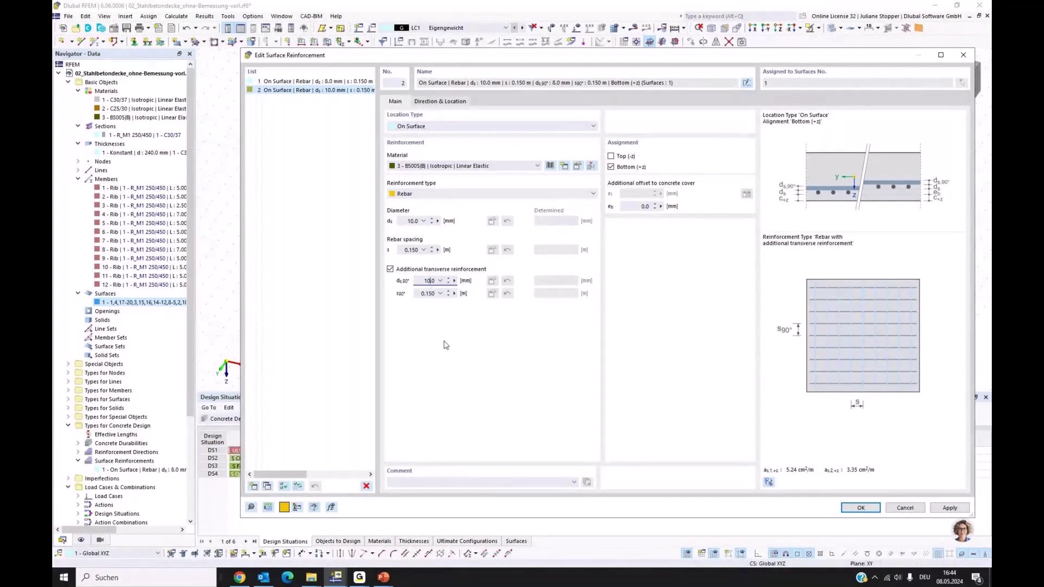
left_click(427, 292)
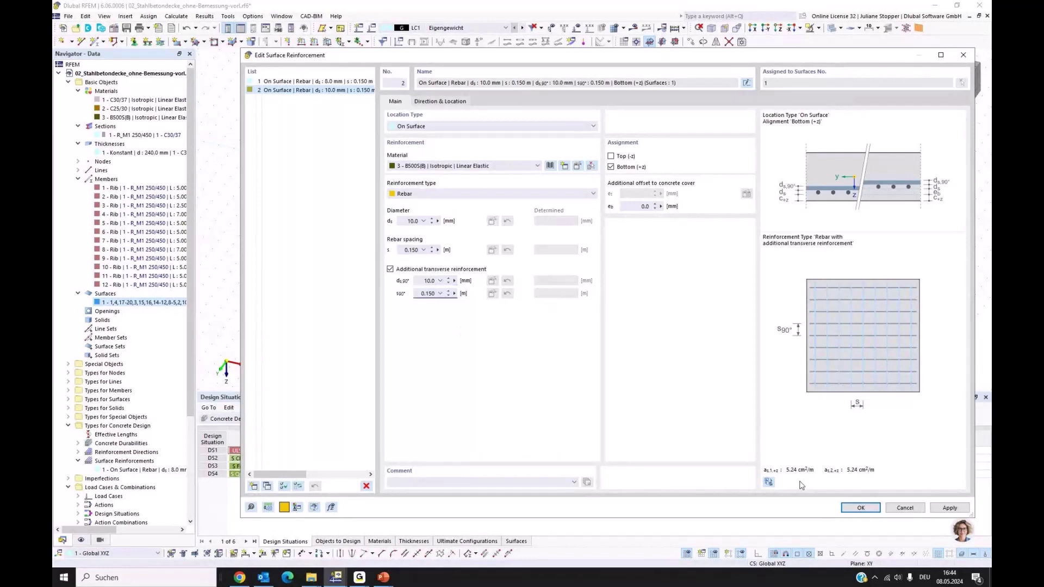
left_click(857, 510)
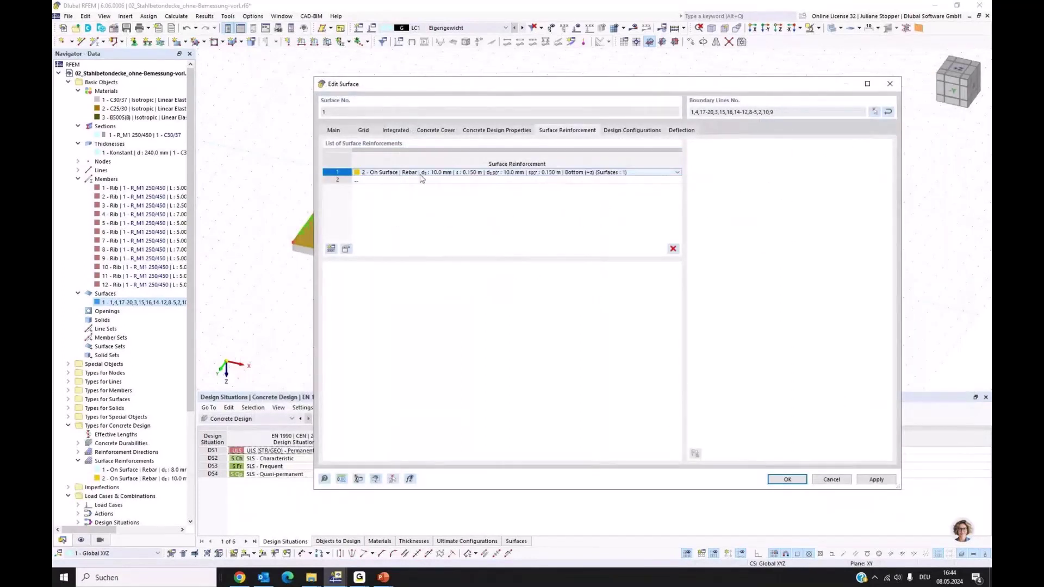
Assign the 8 mm top reinforcement to the first row and the 10 mm bottom reinforcement to the second row of the slab's reinforcement list.
left_click(641, 172)
left_click(615, 181)
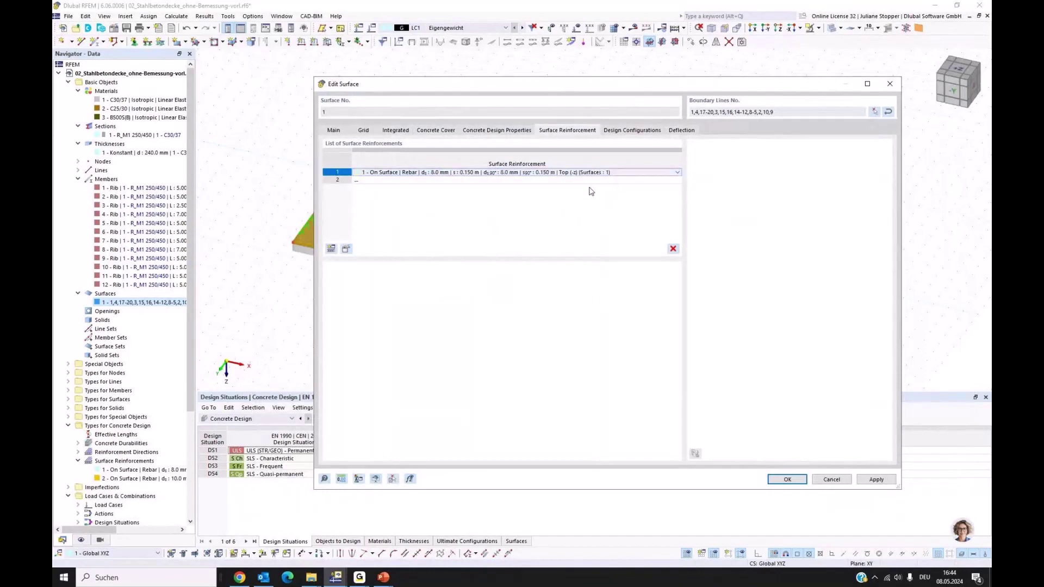
left_click(609, 181)
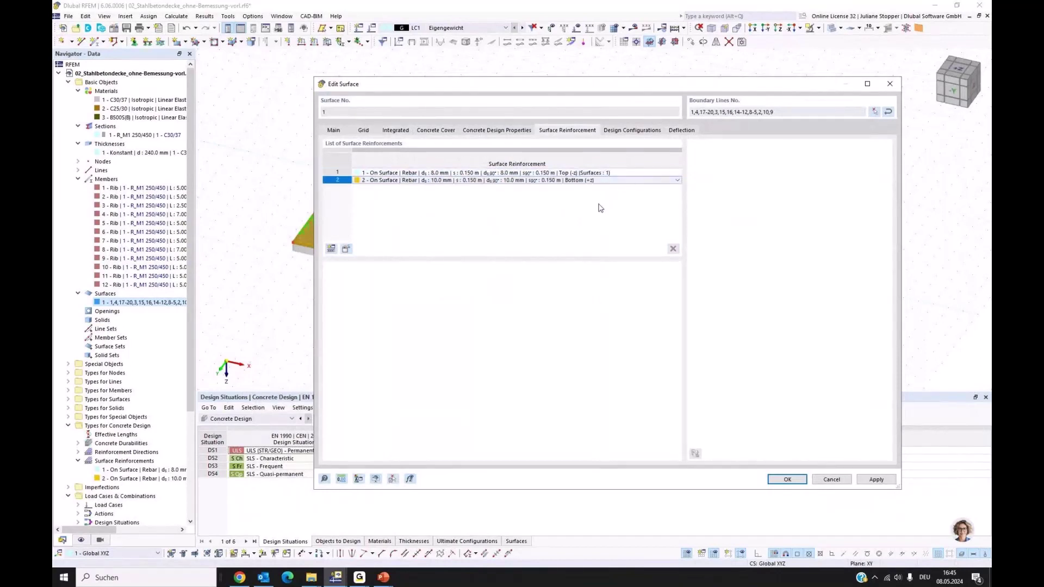
left_click(614, 206)
left_click(626, 181)
left_click(472, 181)
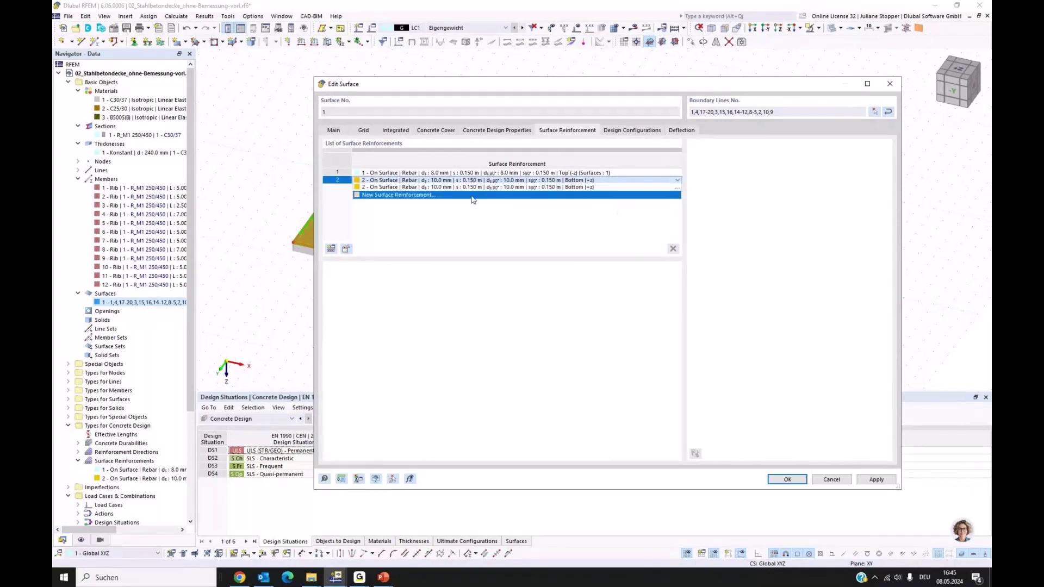
left_click(473, 187)
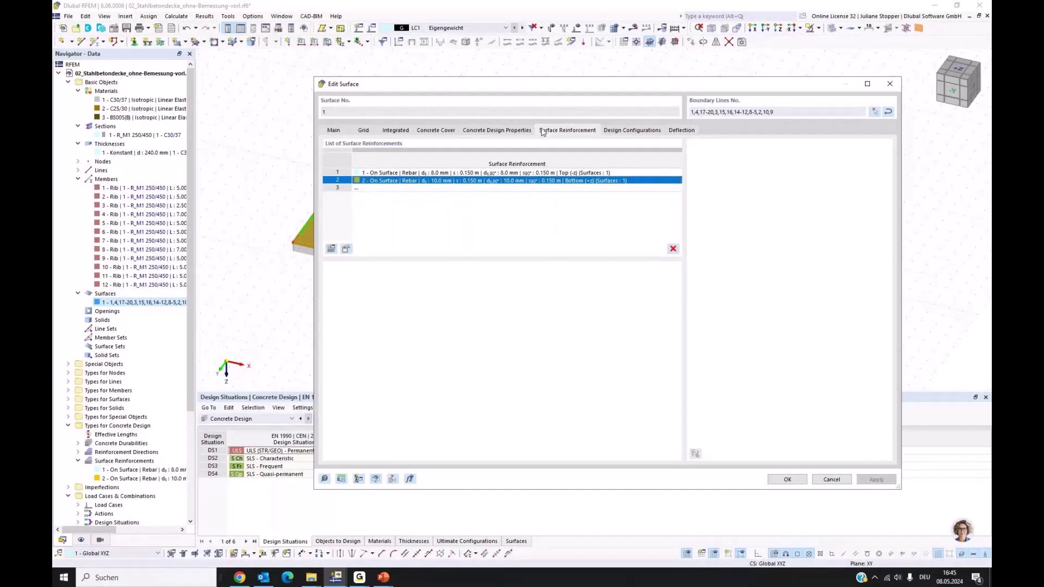
Review the slab's Default ultimate configuration for concrete design and accept the surface's edits.
left_click(609, 132)
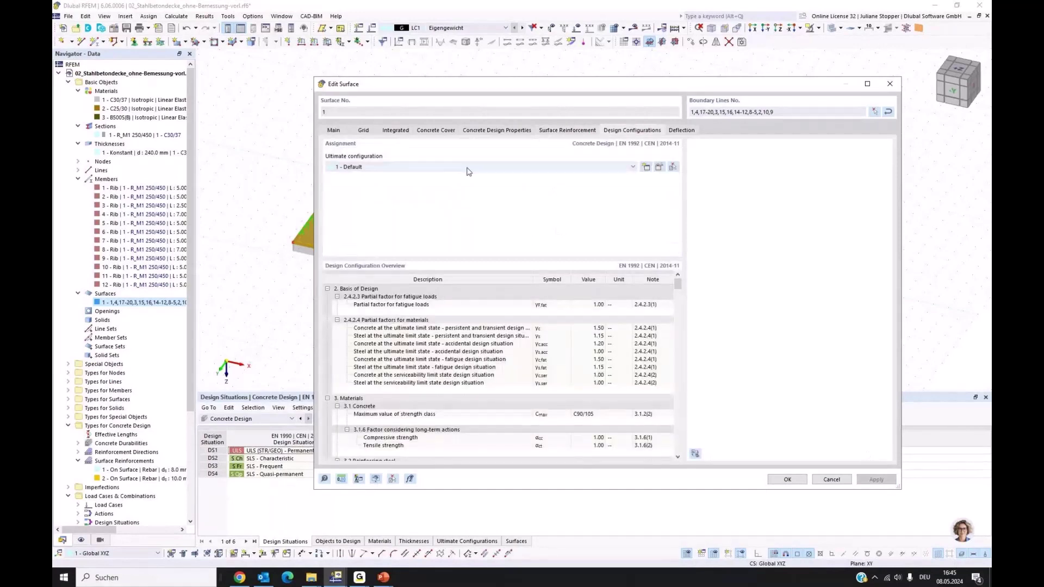
left_click(660, 168)
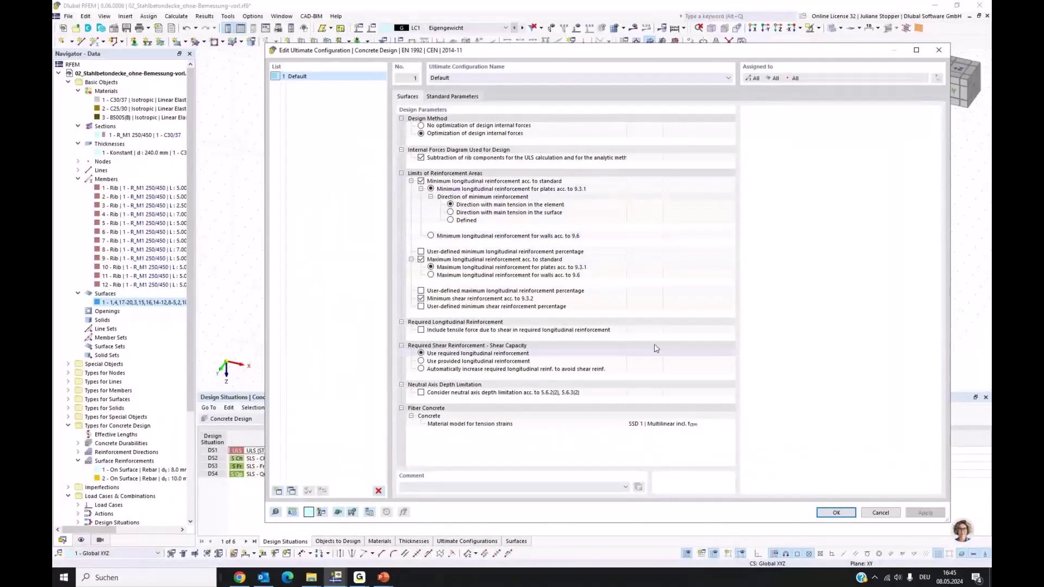
left_click(836, 513)
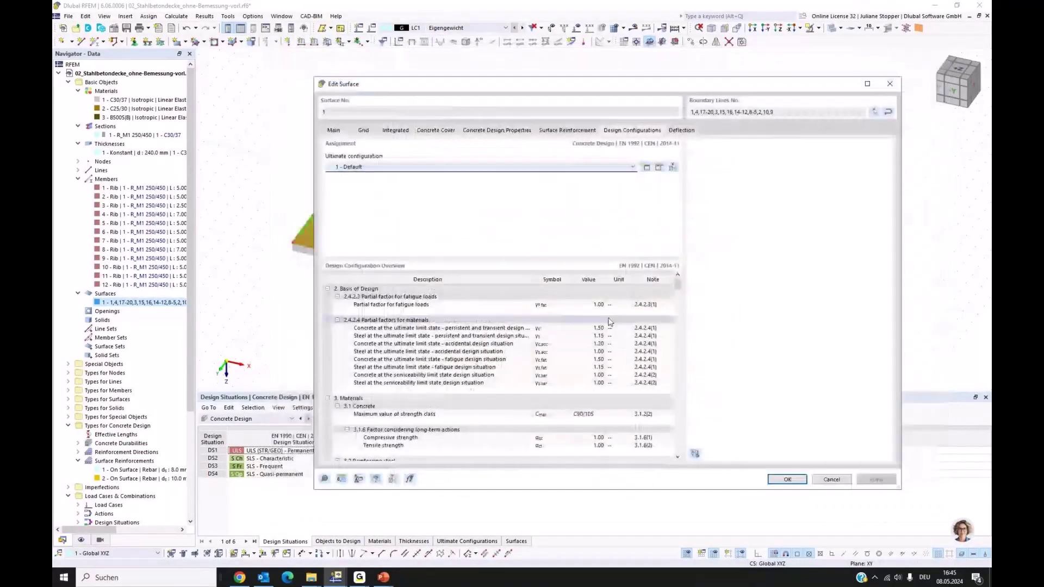
left_click(787, 480)
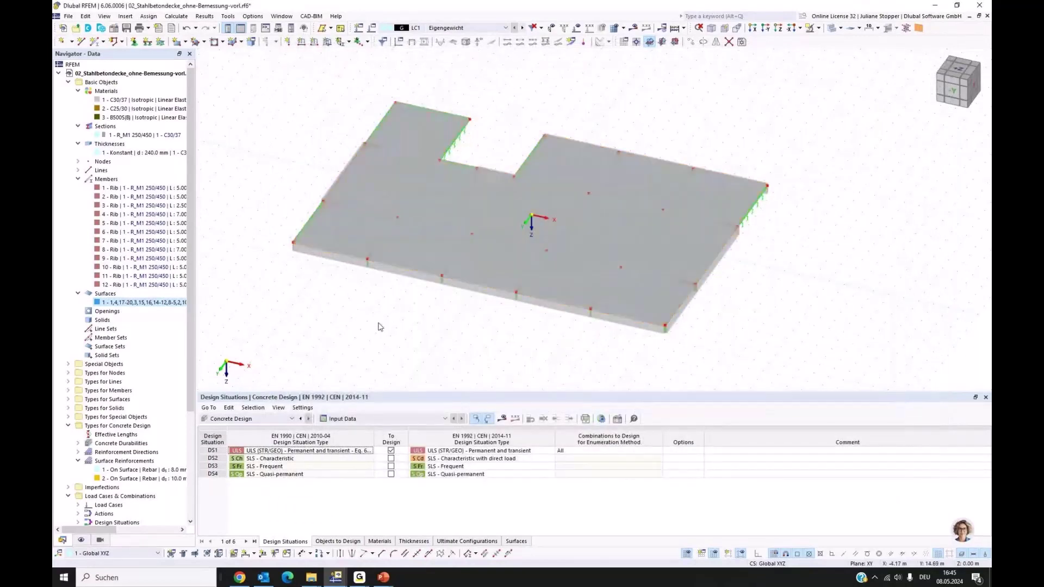
Turn on the display of on-surface longitudinal reinforcement and show the model in transparent mode.
left_click(80, 540)
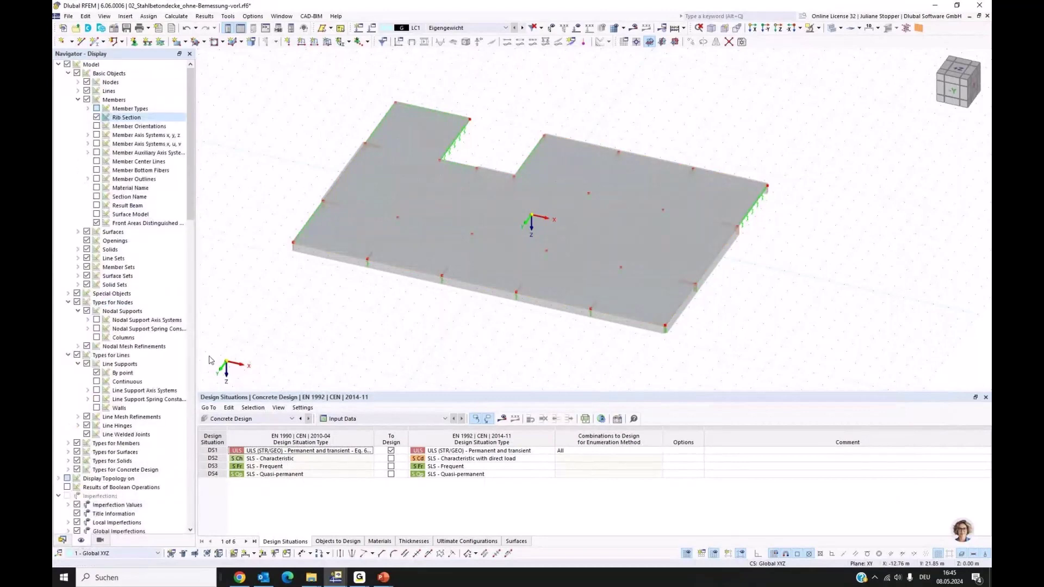
scroll(99, 391, "down", 3)
scroll(99, 391, "down", 2)
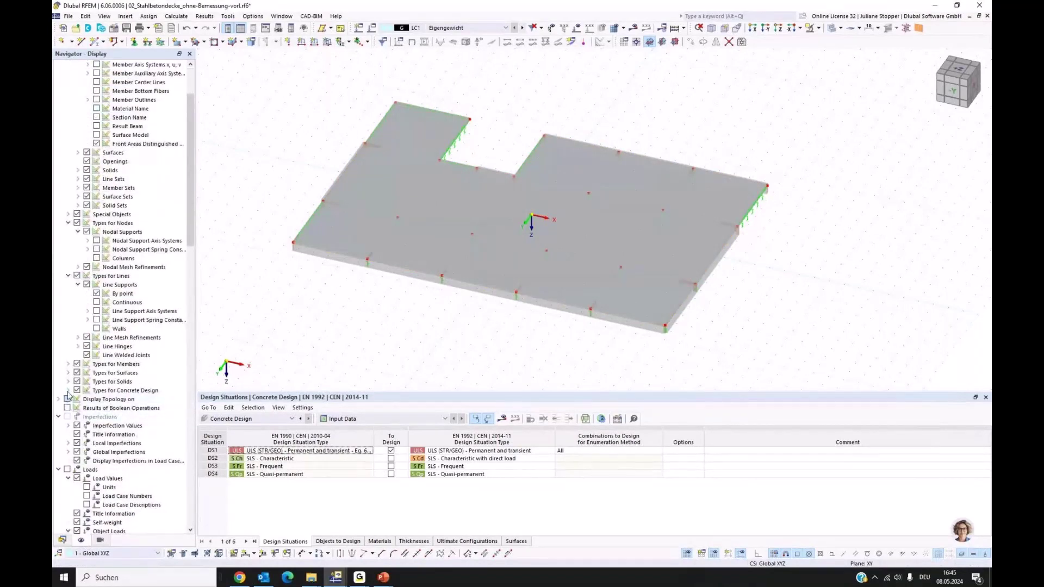
left_click(68, 391)
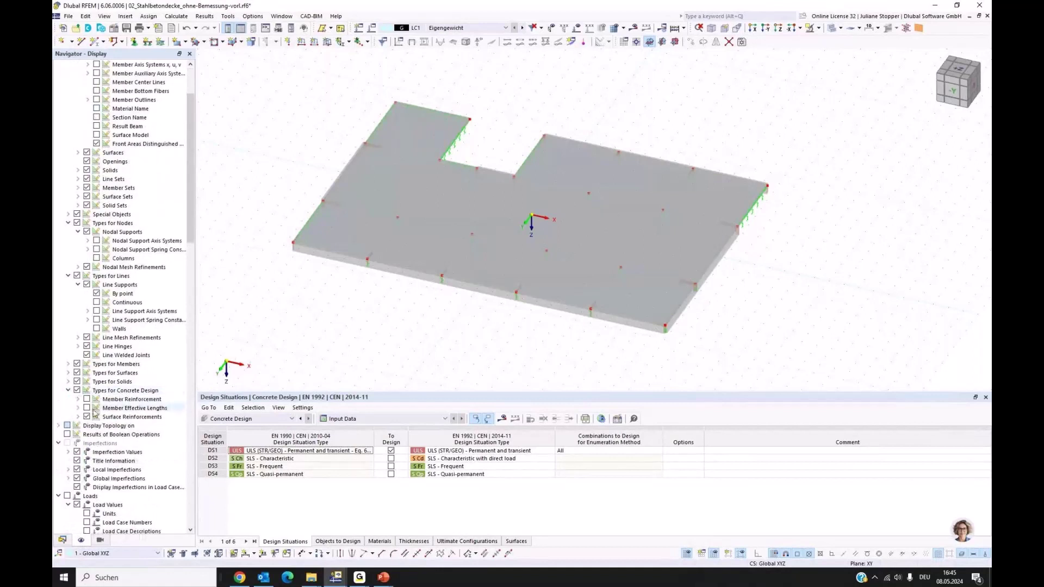
left_click(78, 416)
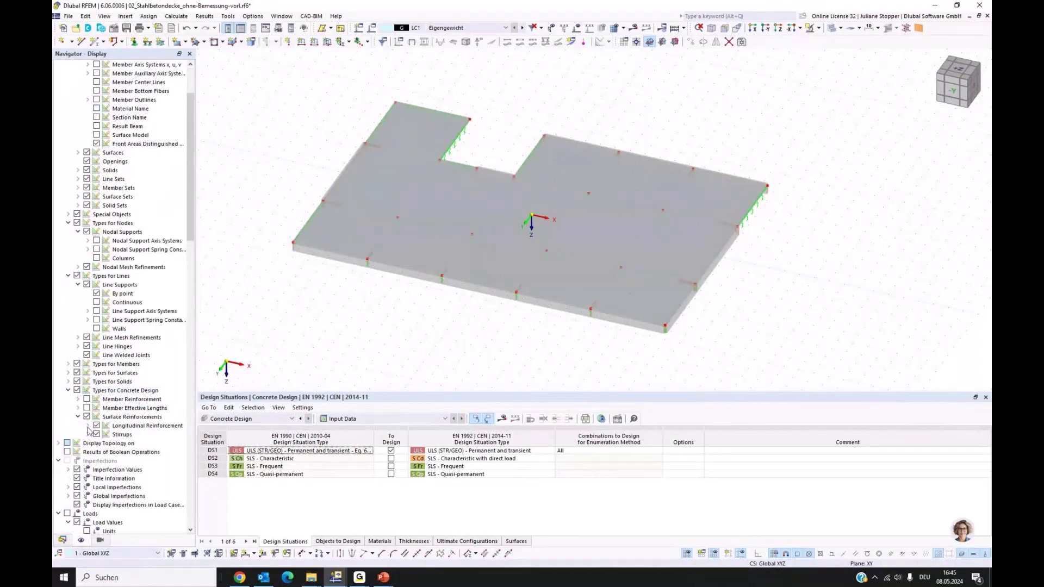
left_click(87, 426)
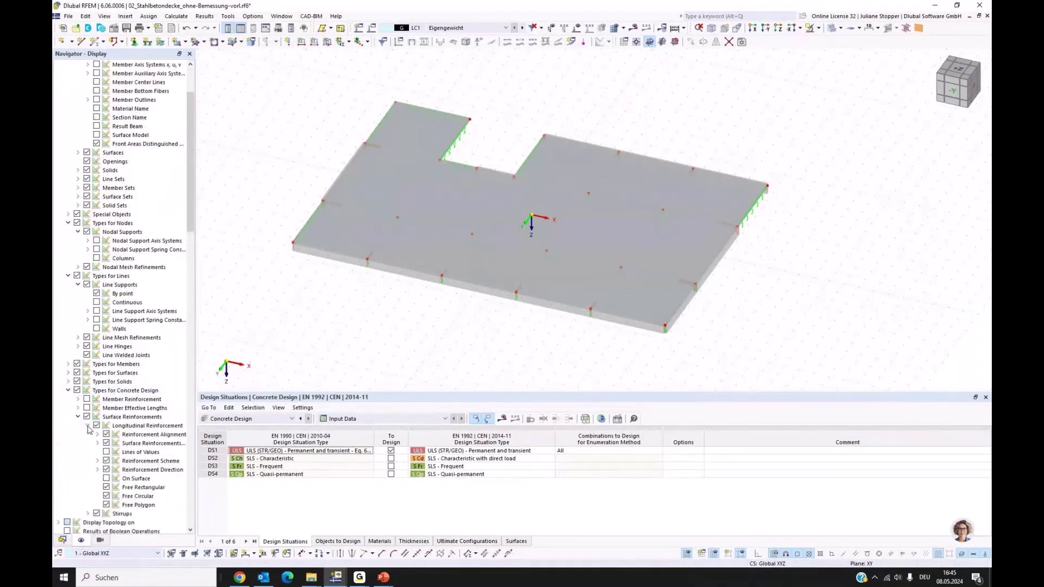
left_click(106, 479)
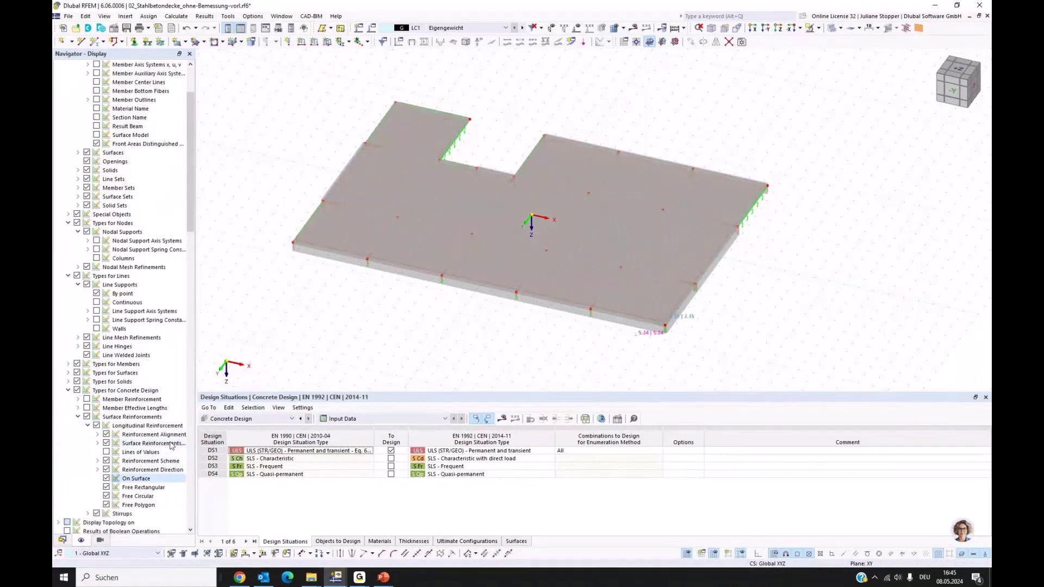
left_click(835, 30)
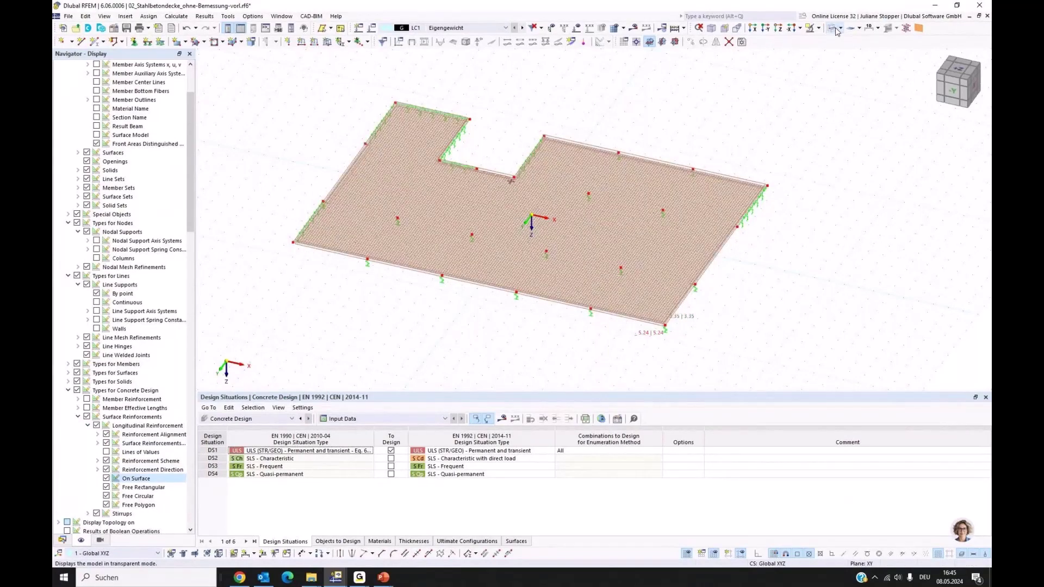
scroll(450, 235, "up", 1)
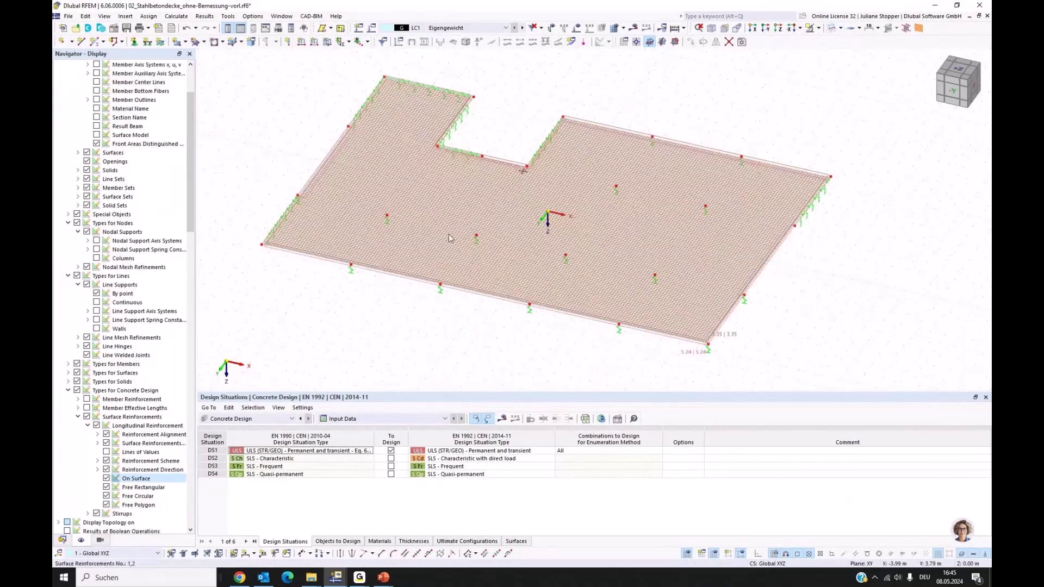
Display the slab's loads for LC1 Eigengewicht and switch to load case LC2 Nutzlast to view its surface load.
left_click(62, 540)
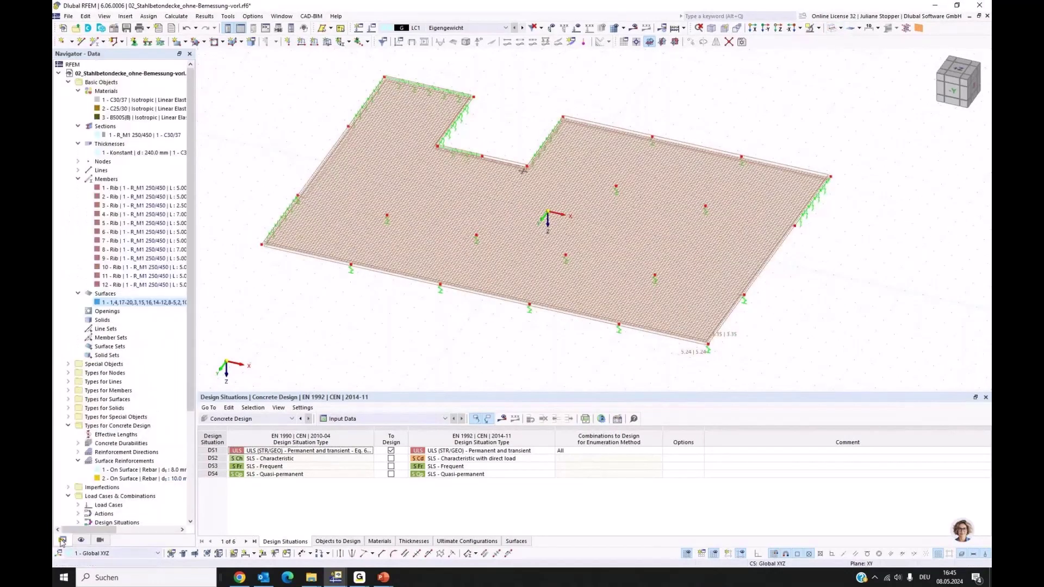
left_click(577, 29)
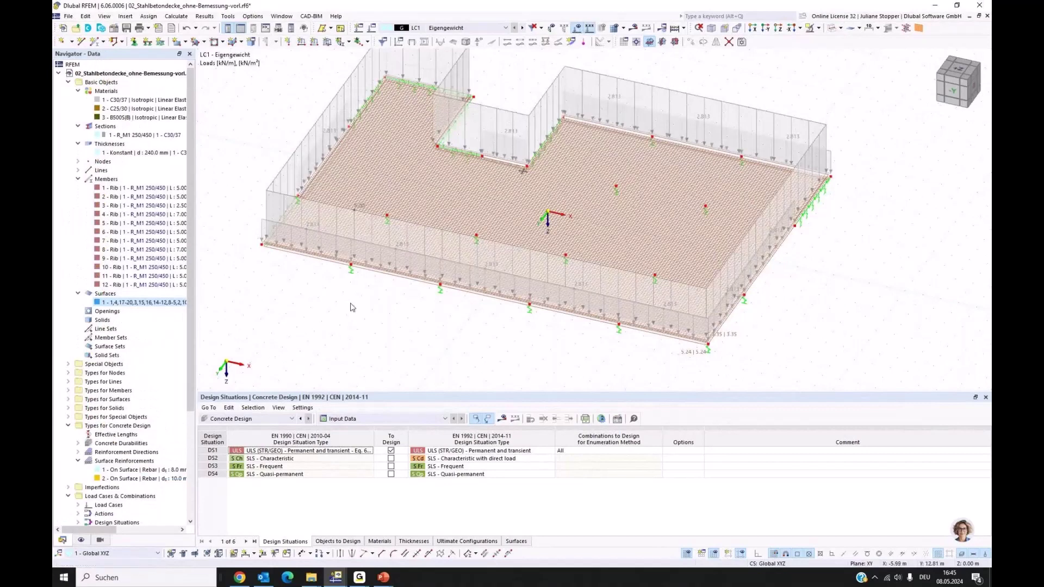
scroll(340, 308, "down", 1)
scroll(341, 311, "down", 1)
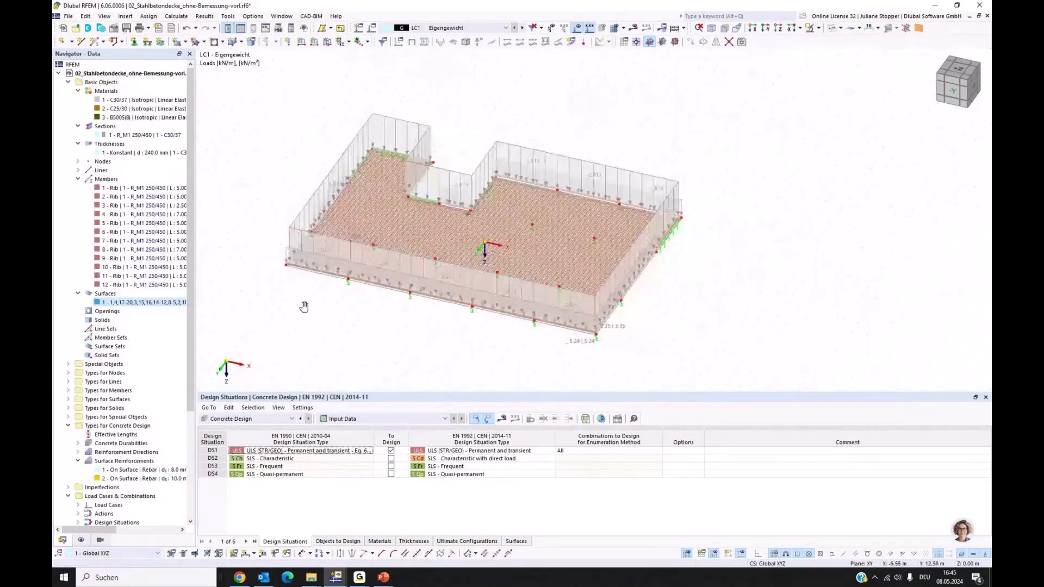
left_click(523, 29)
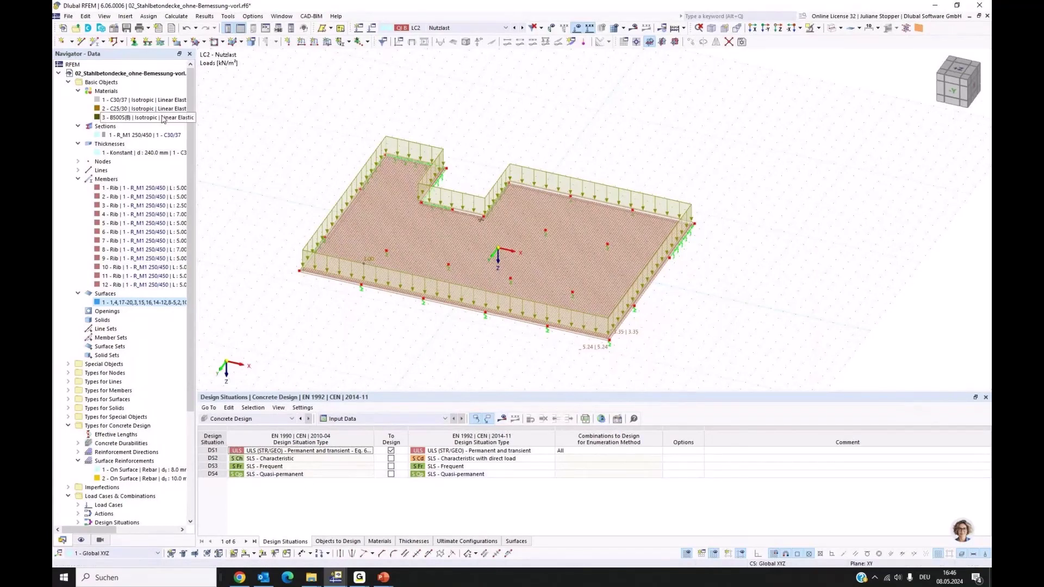
Review the Concrete Design global settings and accept them with only the Ultimate configuration selected for calculation.
left_click(68, 81)
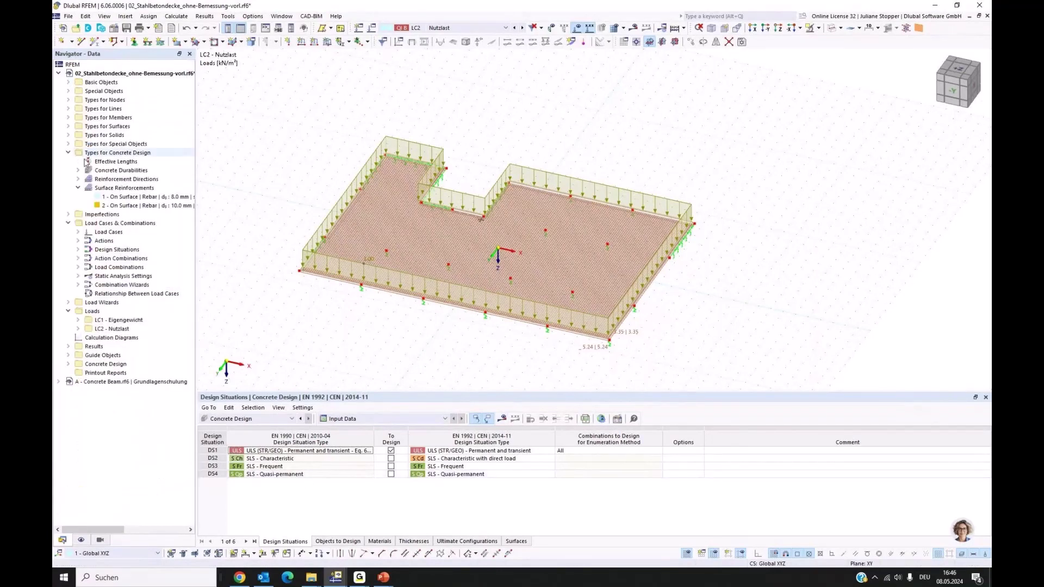
right_click(89, 365)
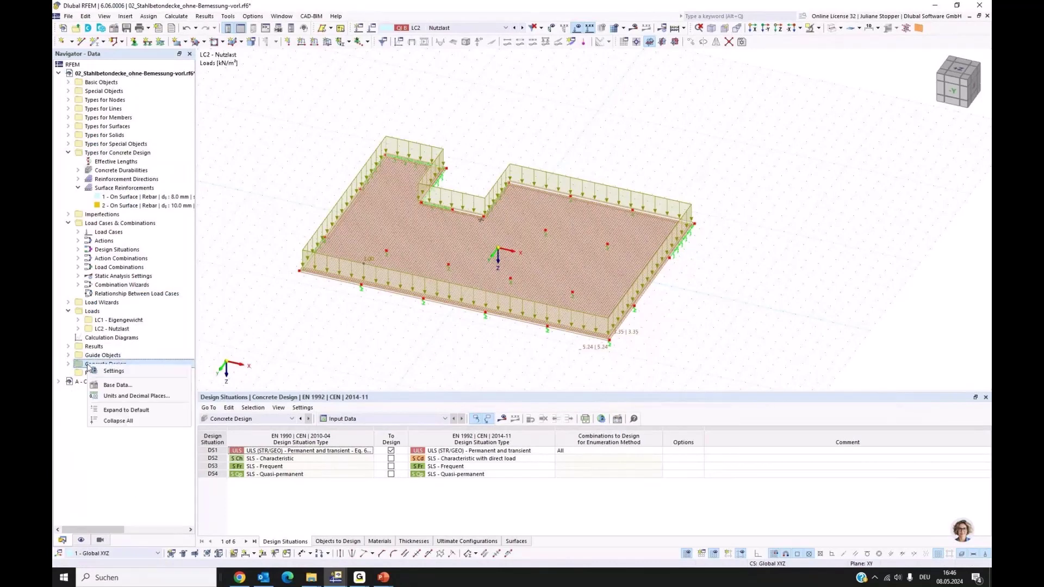
left_click(125, 374)
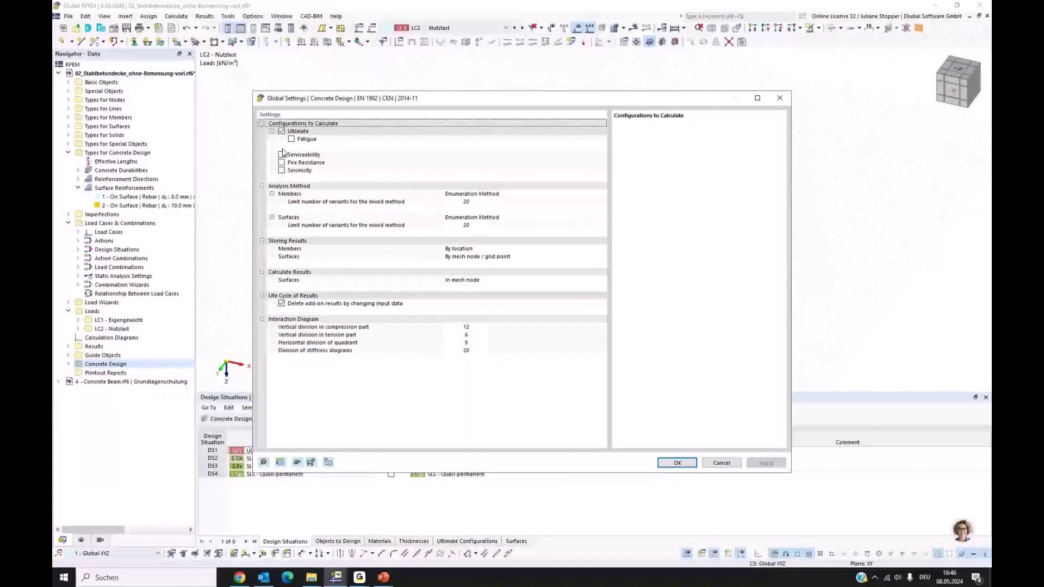
left_click(678, 462)
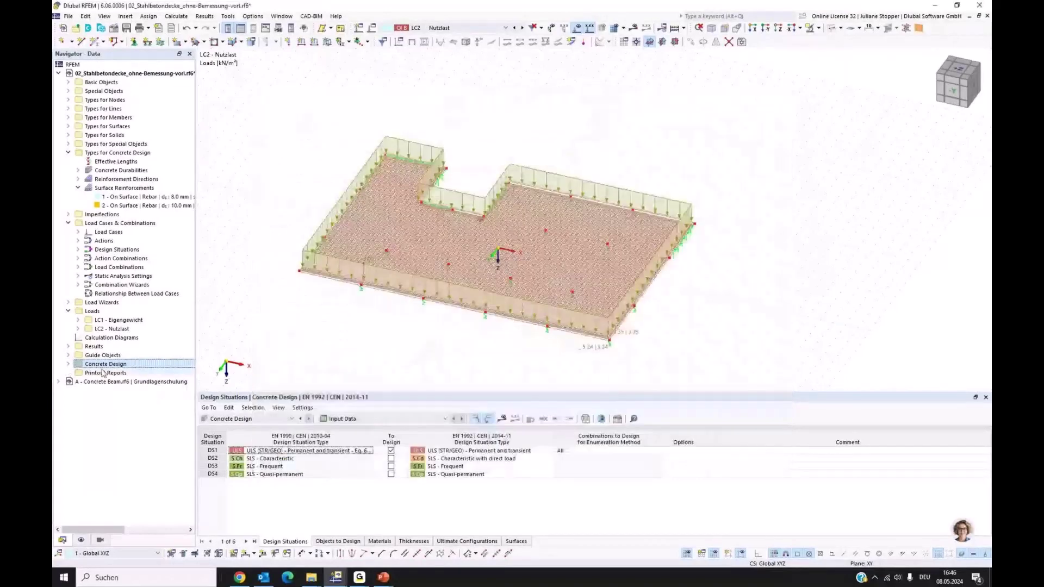
Run the Concrete Design calculation and list the design ratios on surfaces by design situation in an enlarged results table.
left_click(342, 541)
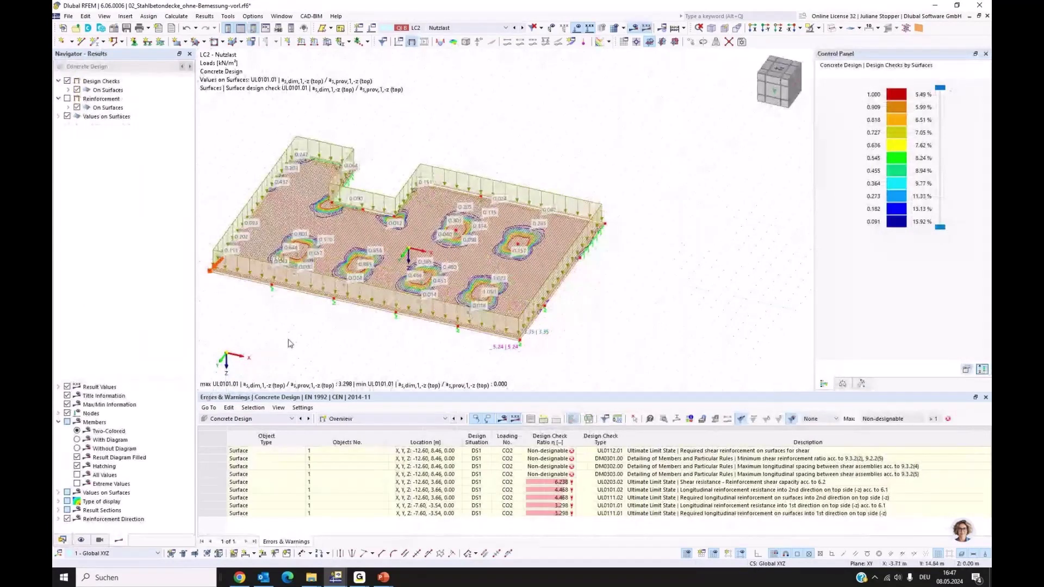
left_click(477, 451)
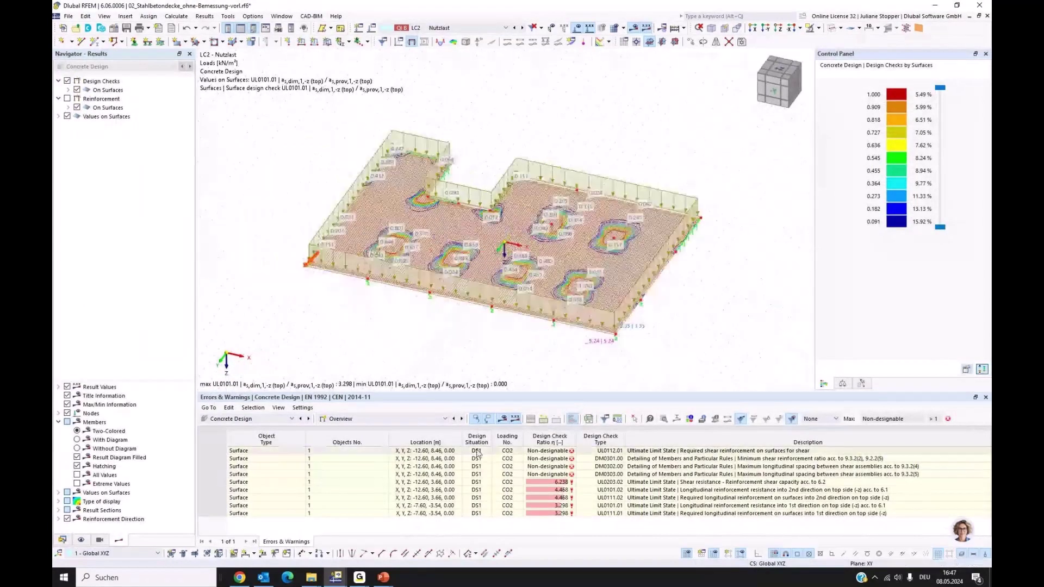
left_click(419, 419)
left_click(371, 443)
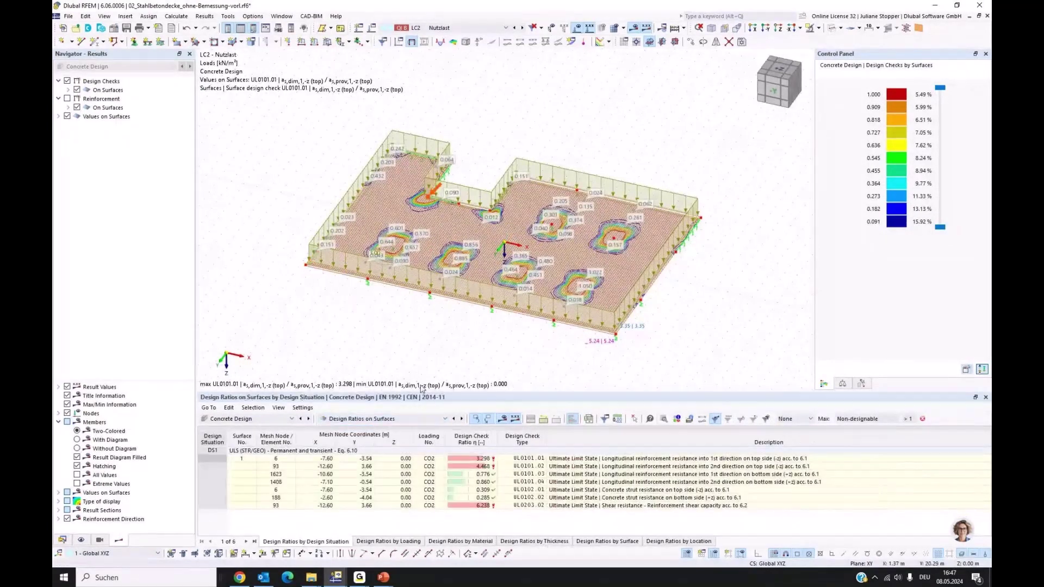
left_click_drag(422, 390, 419, 362)
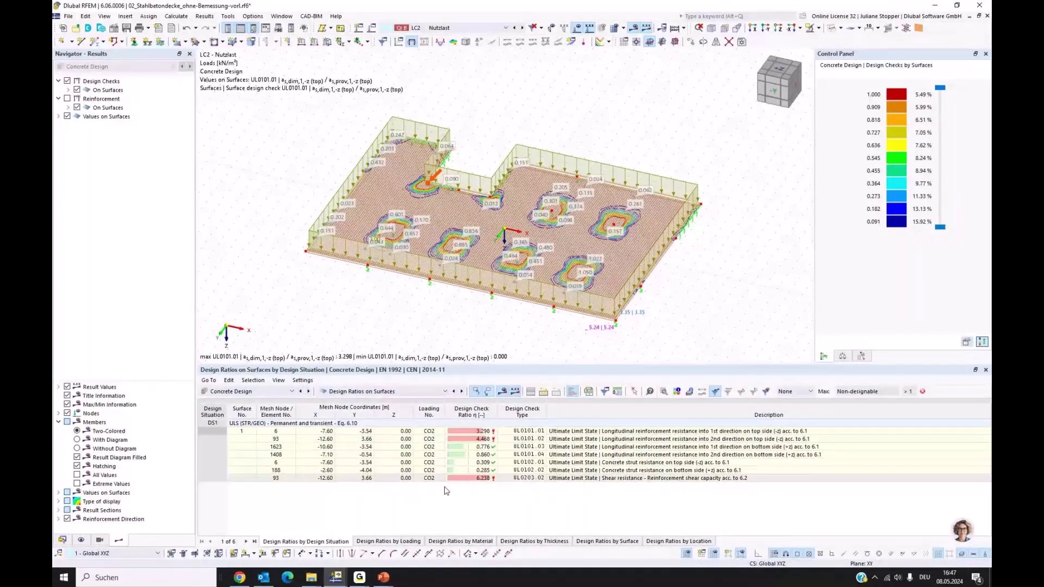
Hide the concrete design types and the loads in the model, and view the slab in plan along Z.
left_click(81, 541)
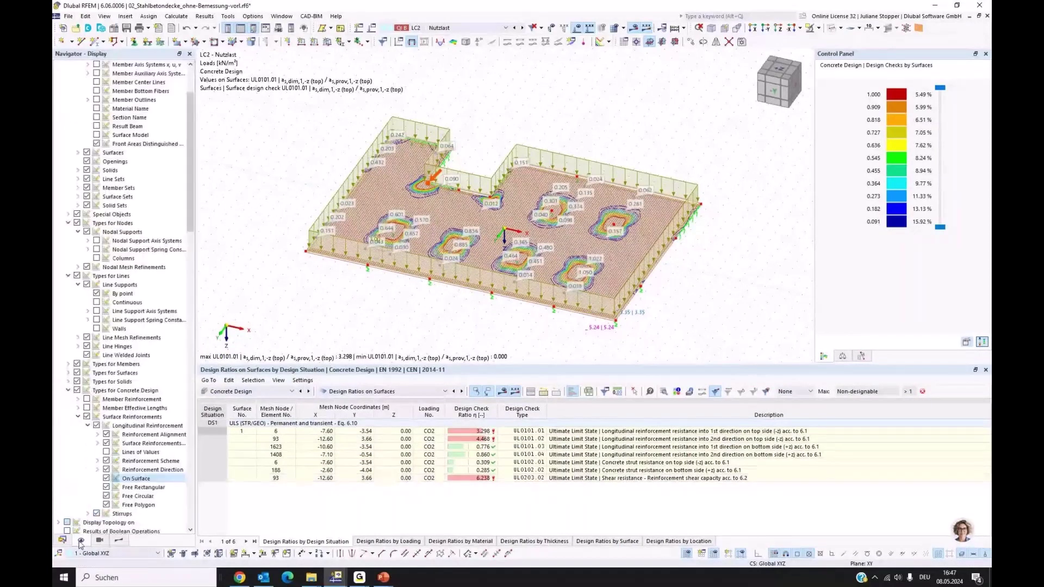
left_click(75, 391)
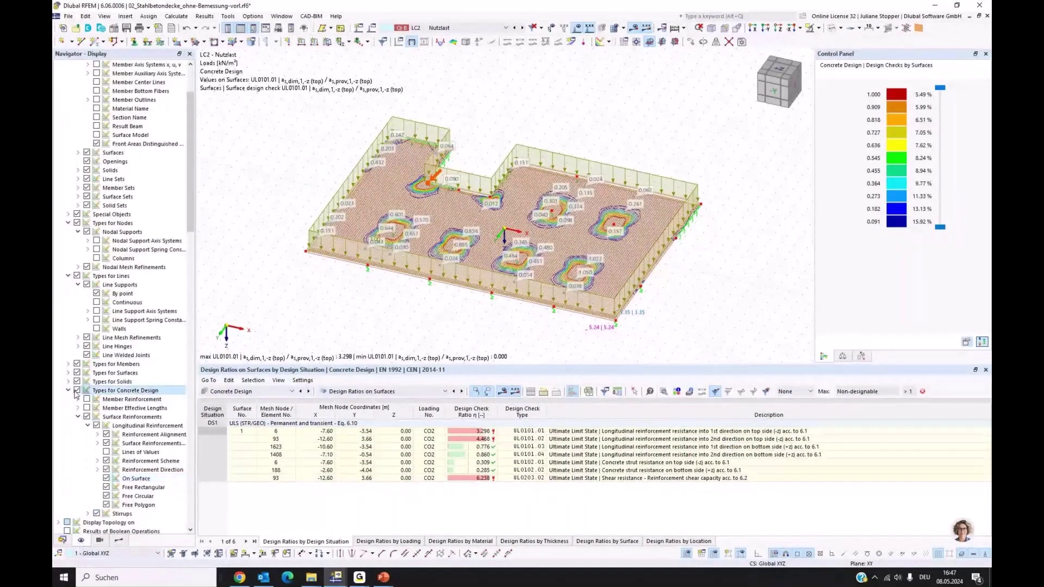
left_click(76, 391)
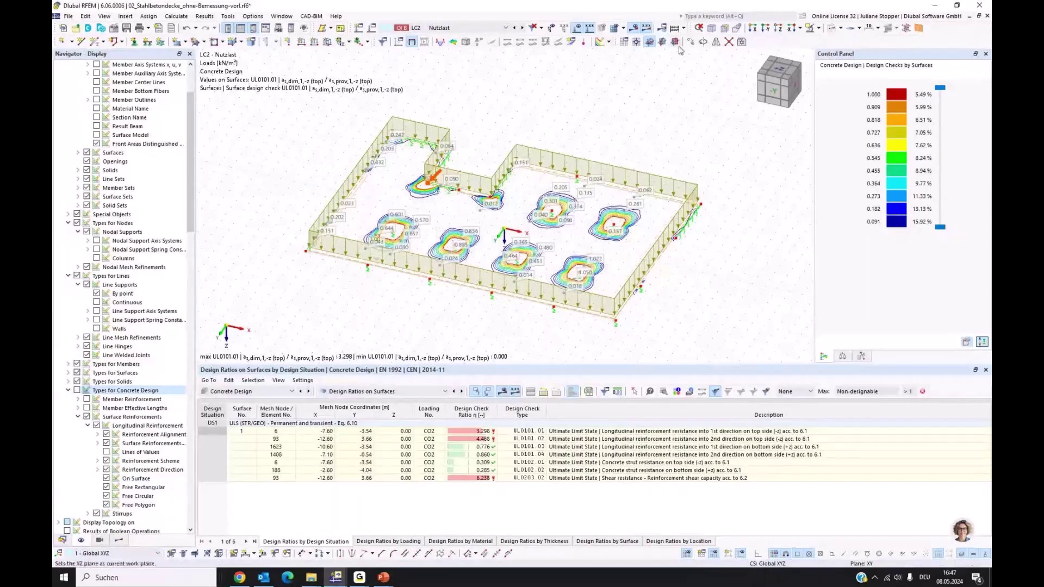
left_click(577, 30)
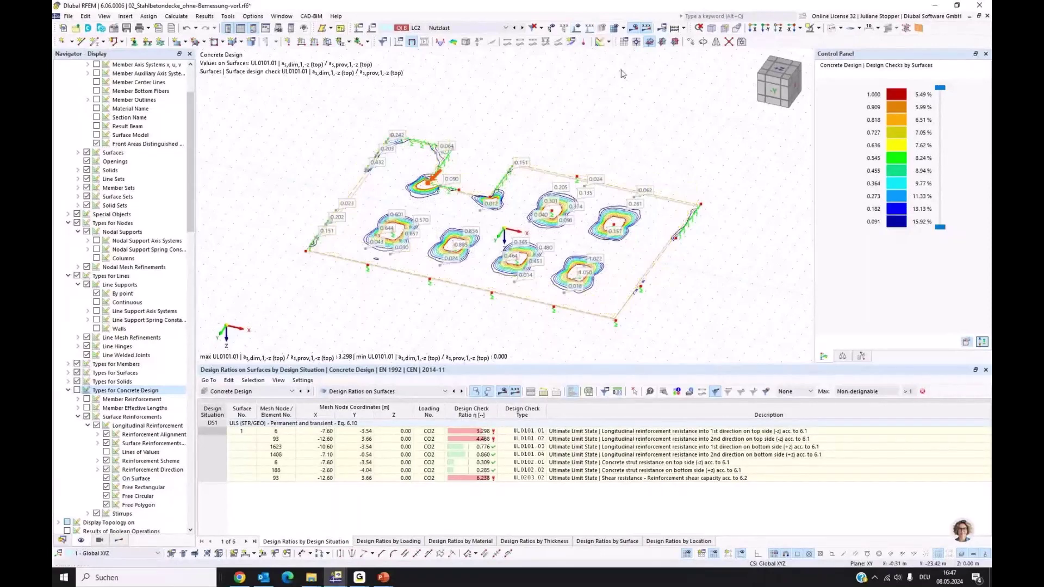
left_click(778, 29)
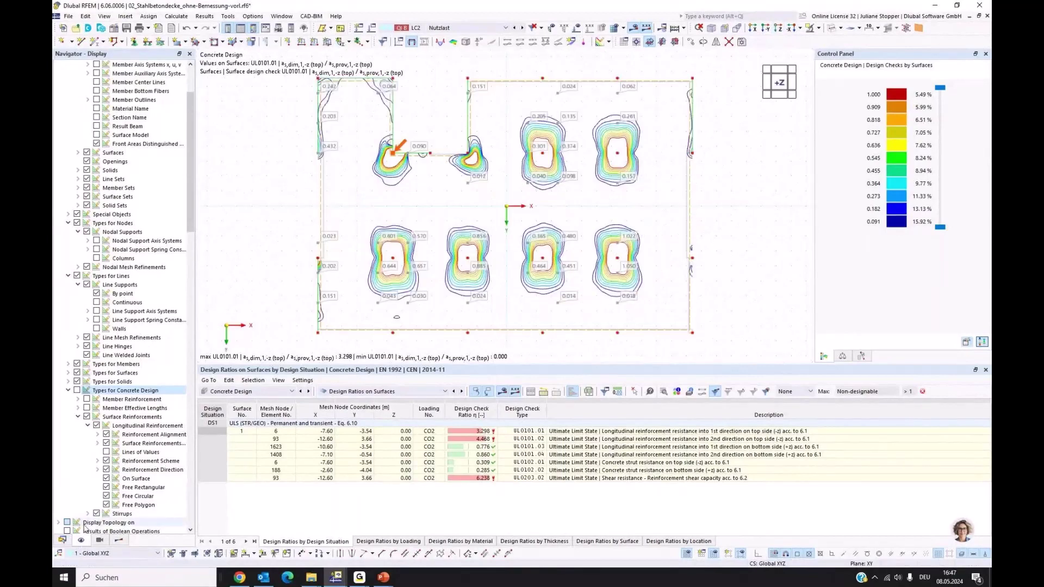
Display the surface design check results as isobands and hide the values on surfaces.
left_click(119, 540)
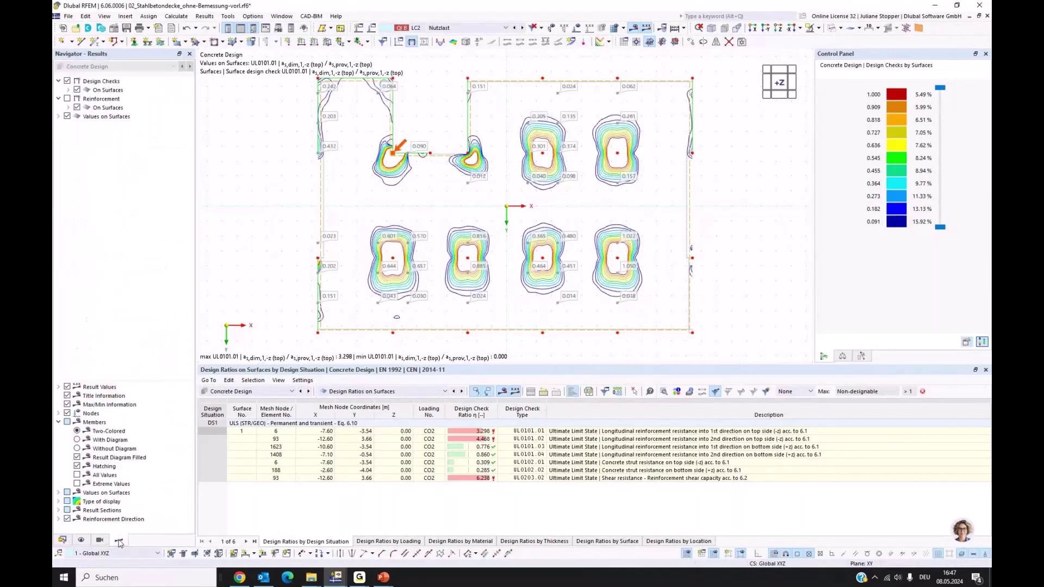
left_click(59, 502)
left_click(77, 510)
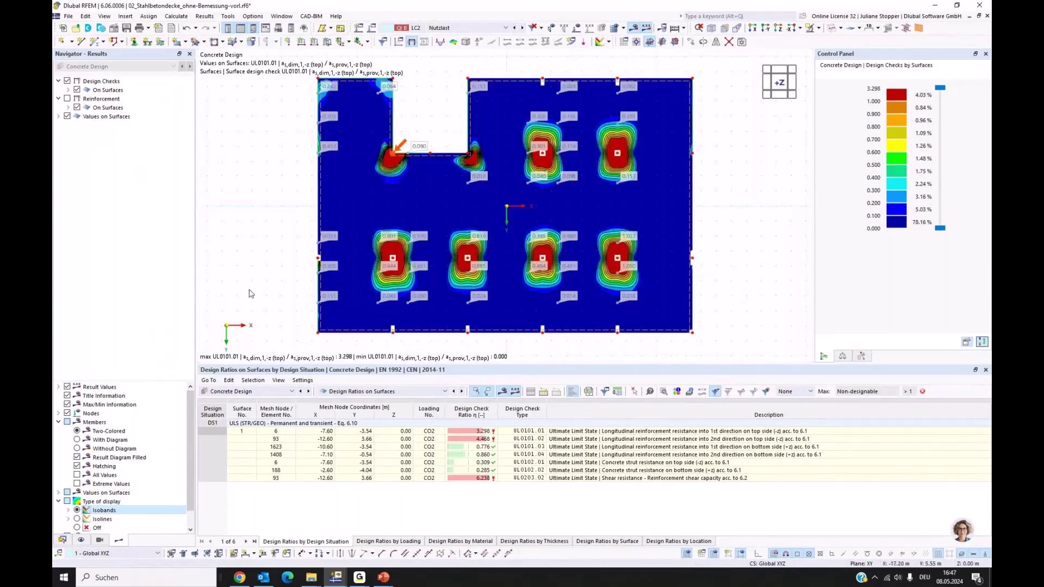
left_click(68, 117)
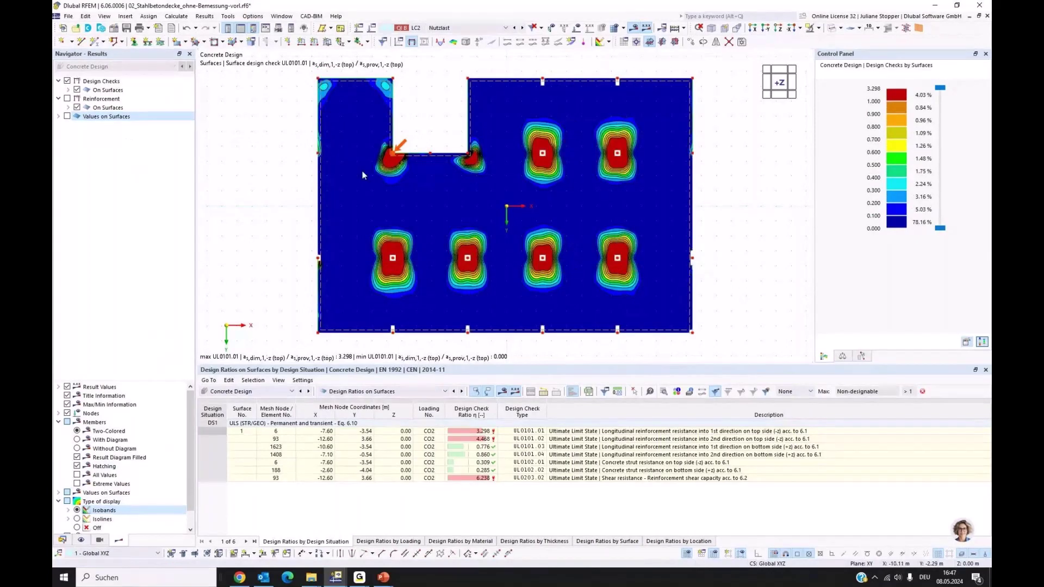
View the ultimate limit state checks UL0101.02 for top reinforcement in direction 2 and UL0101.03 for bottom reinforcement in direction 1.
left_click(68, 90)
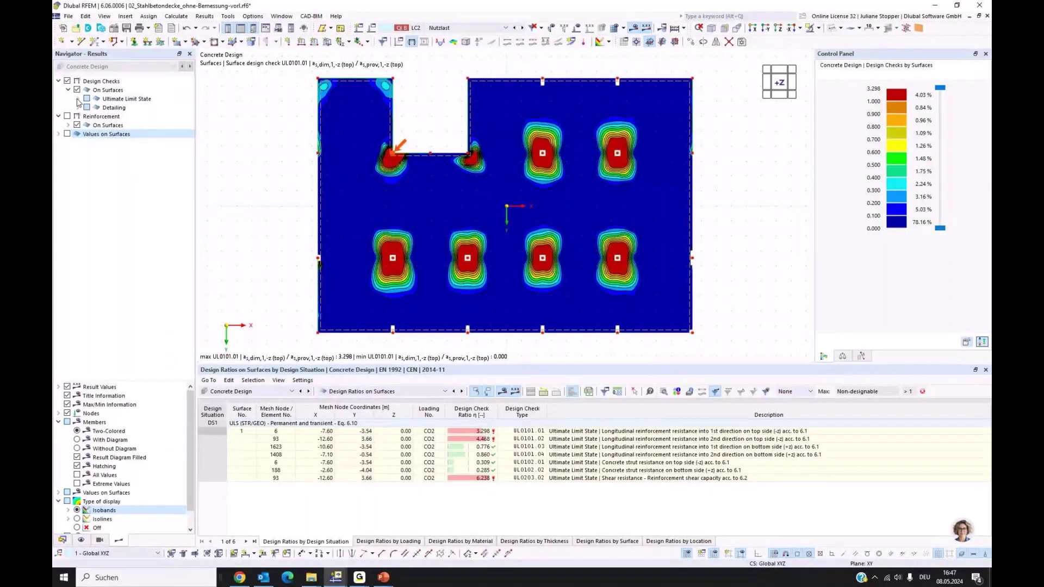
left_click(77, 99)
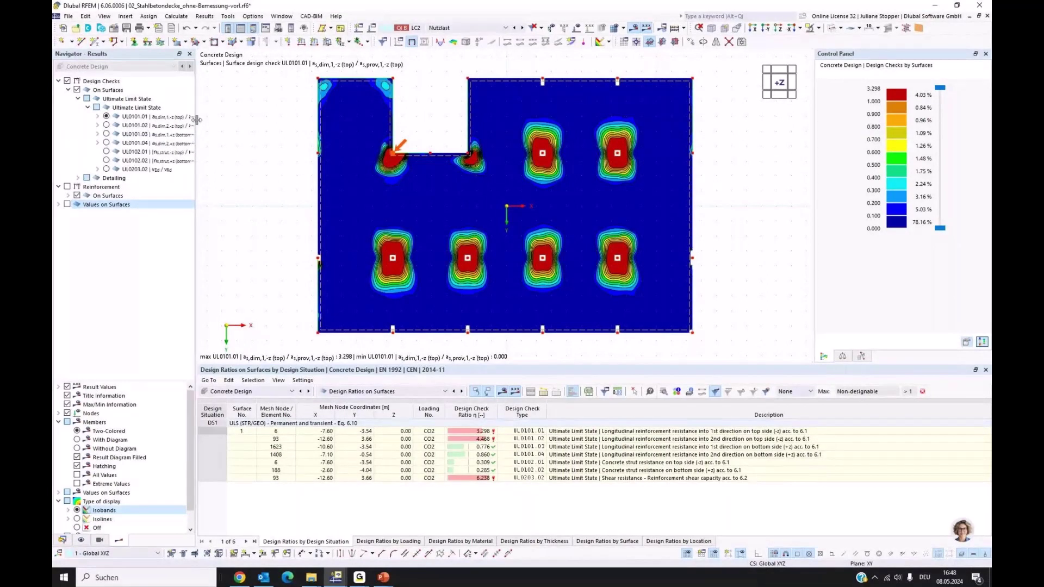
left_click_drag(196, 120, 298, 126)
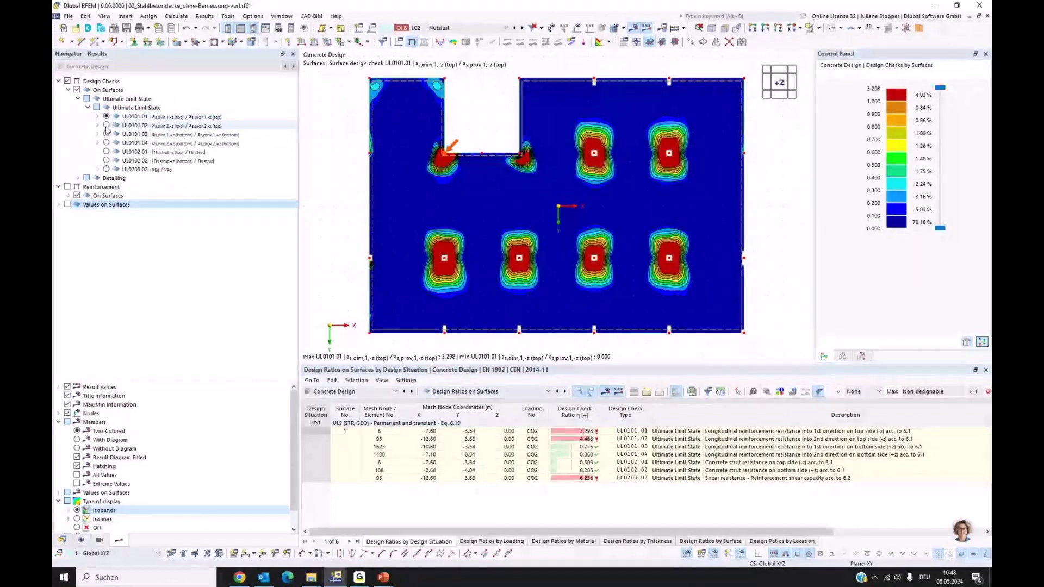
left_click(107, 129)
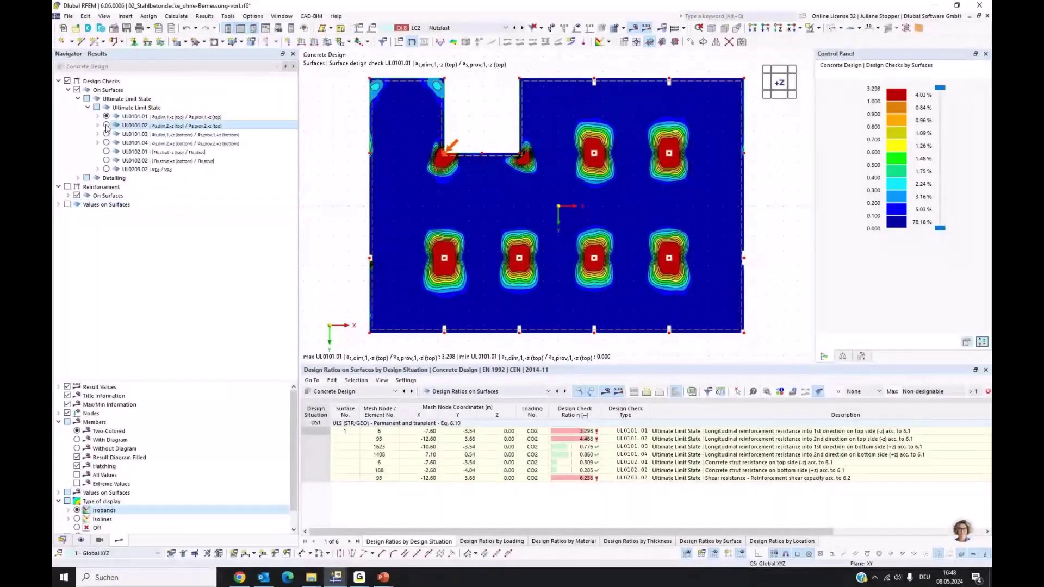
left_click(106, 125)
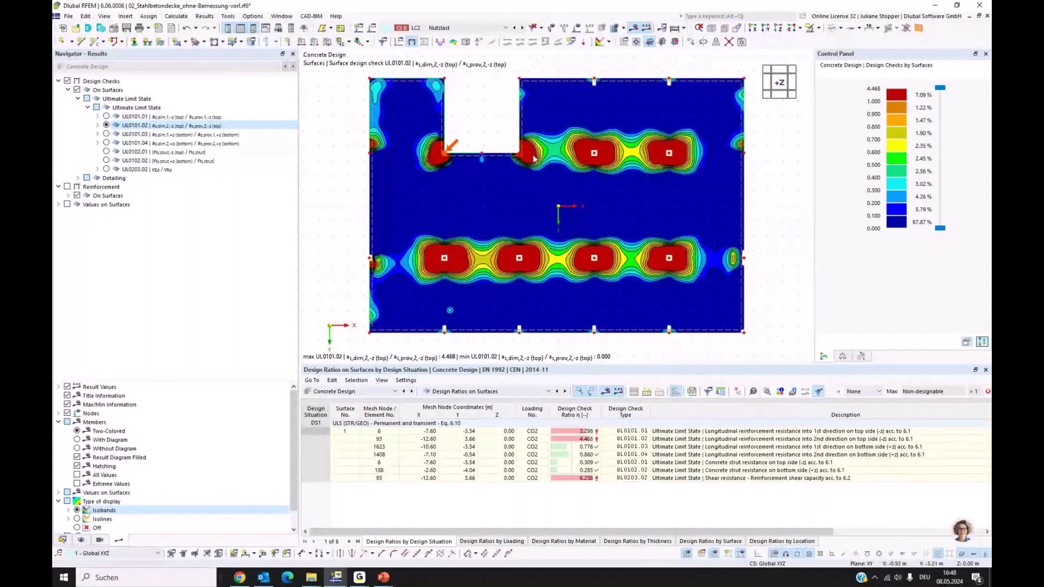
left_click(107, 136)
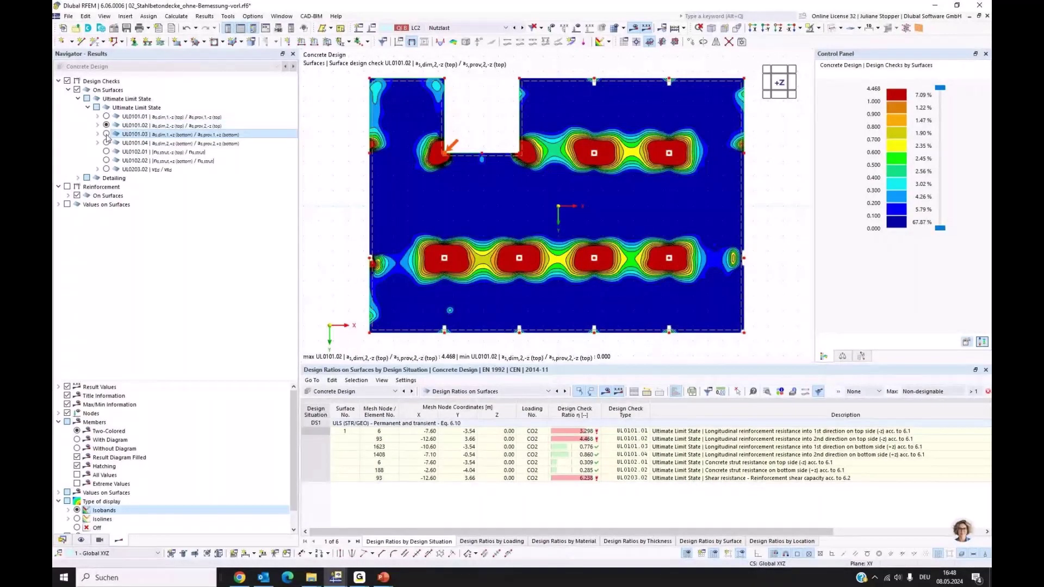
left_click(107, 134)
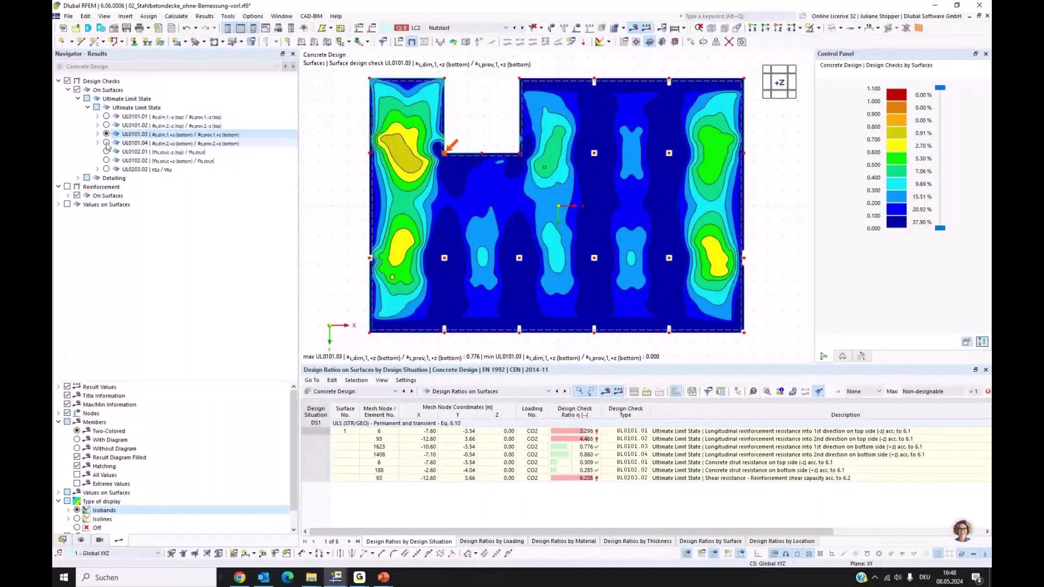
View check UL0101.04 for bottom reinforcement in direction 2 and the not covered top longitudinal reinforcement in direction 1, with design checks hidden.
left_click(106, 143)
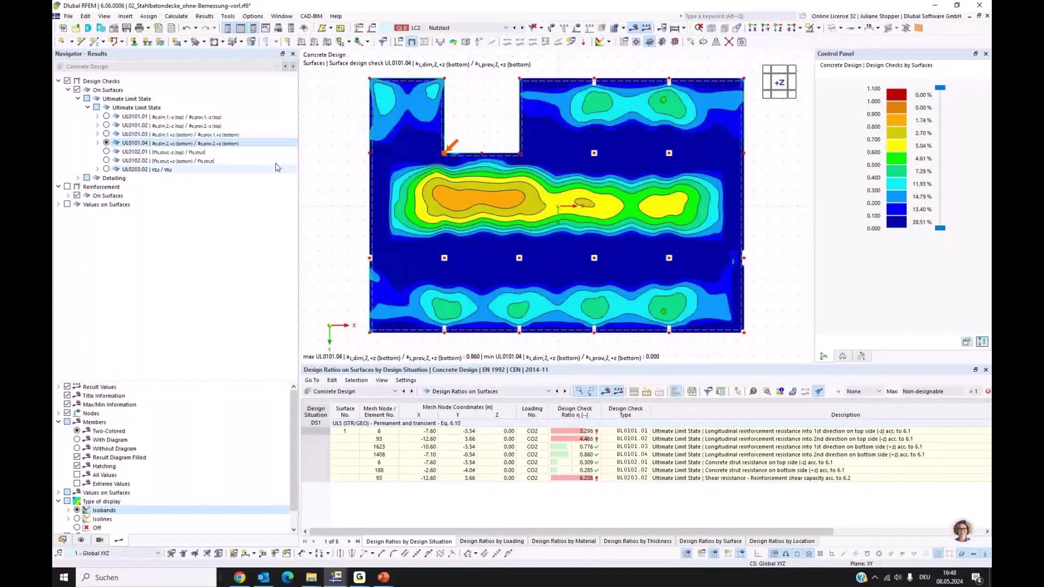
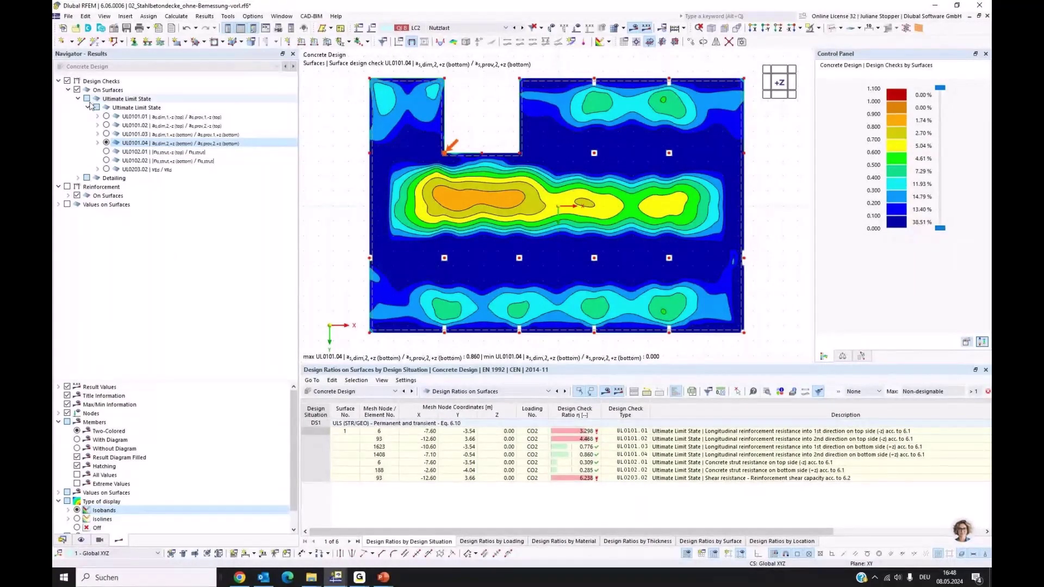
left_click(67, 81)
left_click(67, 187)
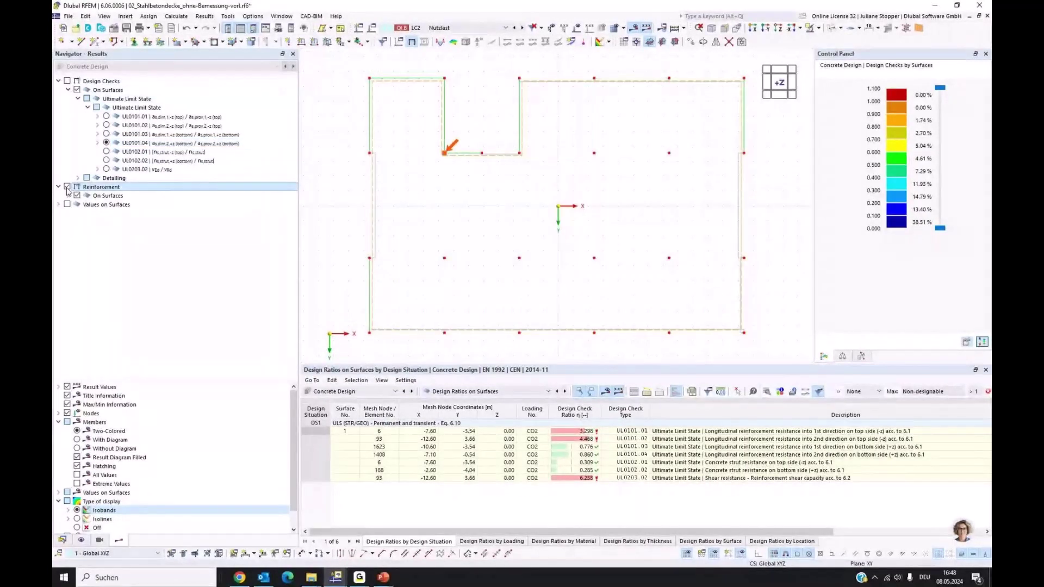
left_click(68, 196)
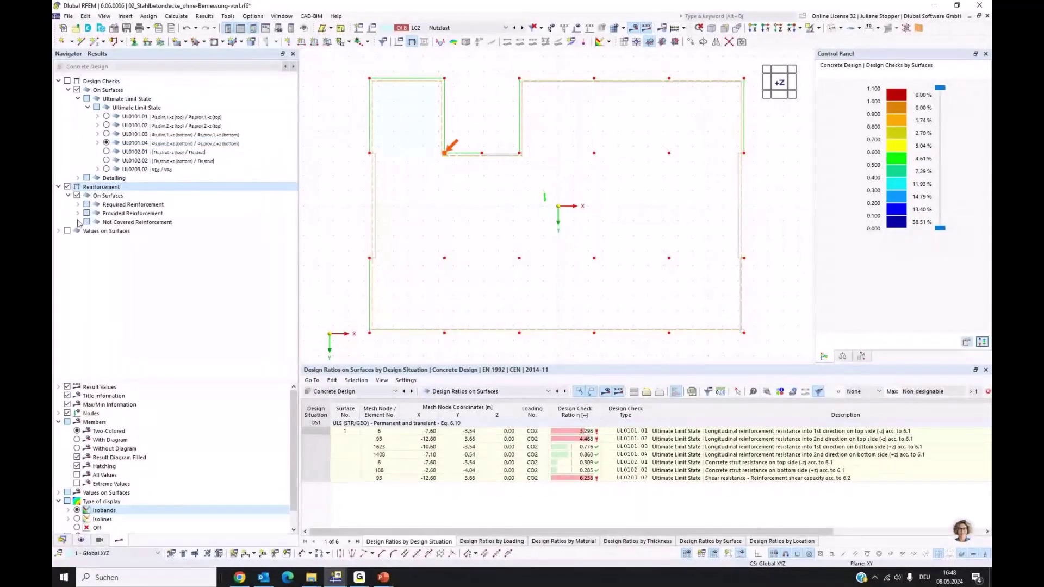
left_click(78, 223)
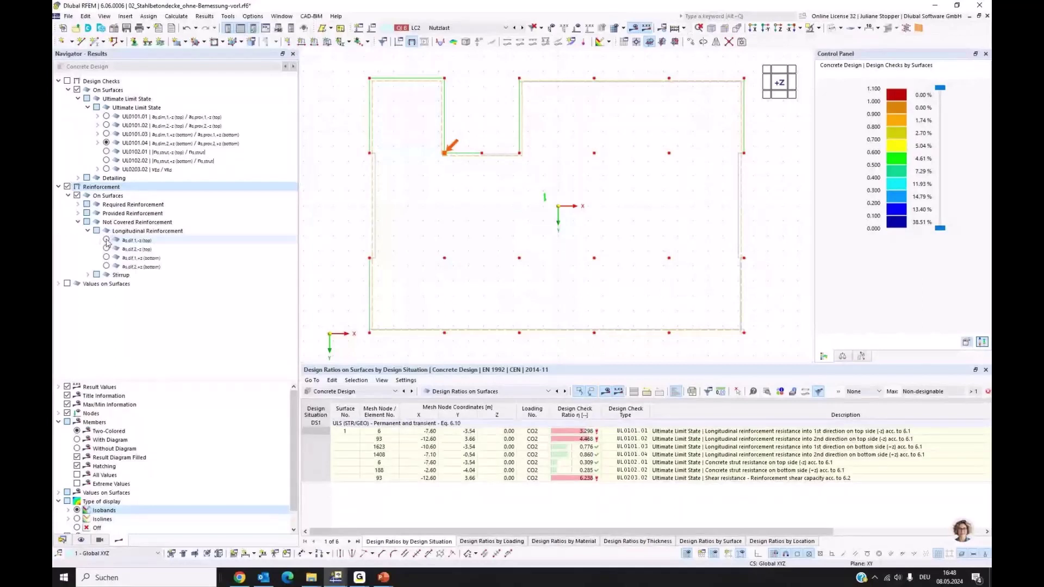
left_click(107, 241)
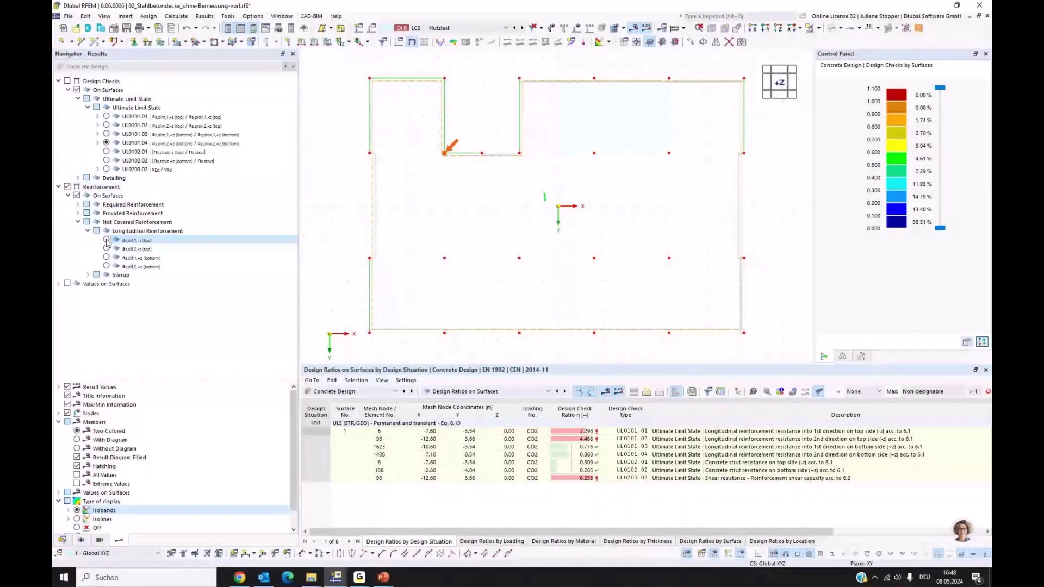
left_click(106, 240)
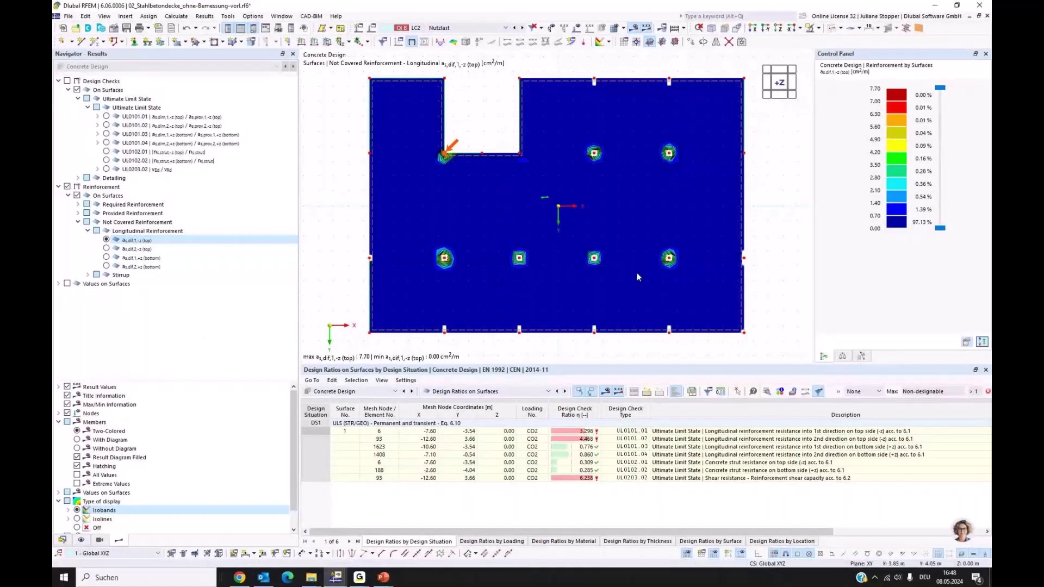
View the not covered longitudinal reinforcement for top direction 2 and both bottom directions, and return to top direction 1.
left_click(106, 249)
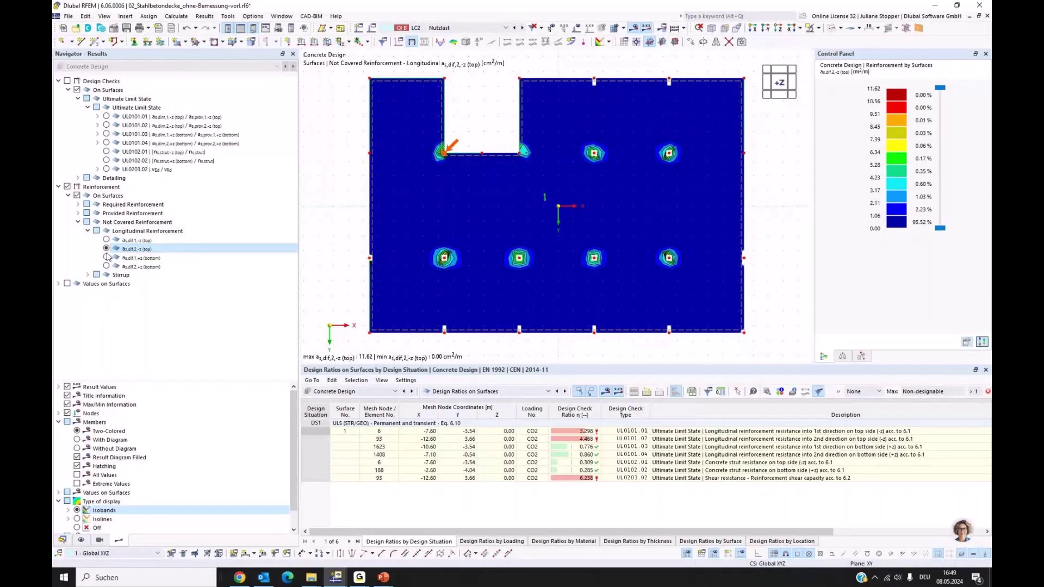
left_click(107, 259)
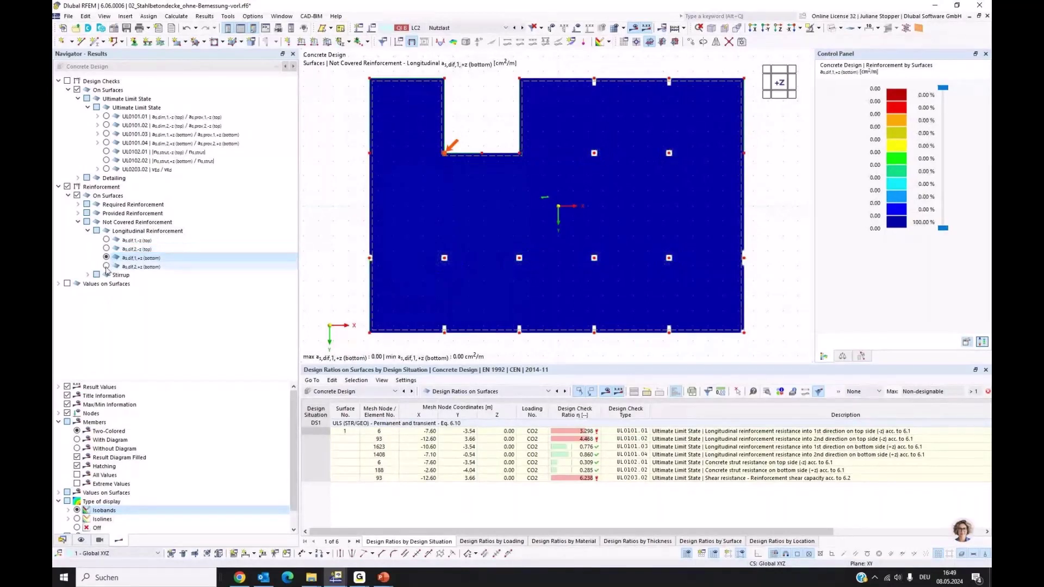
left_click(106, 267)
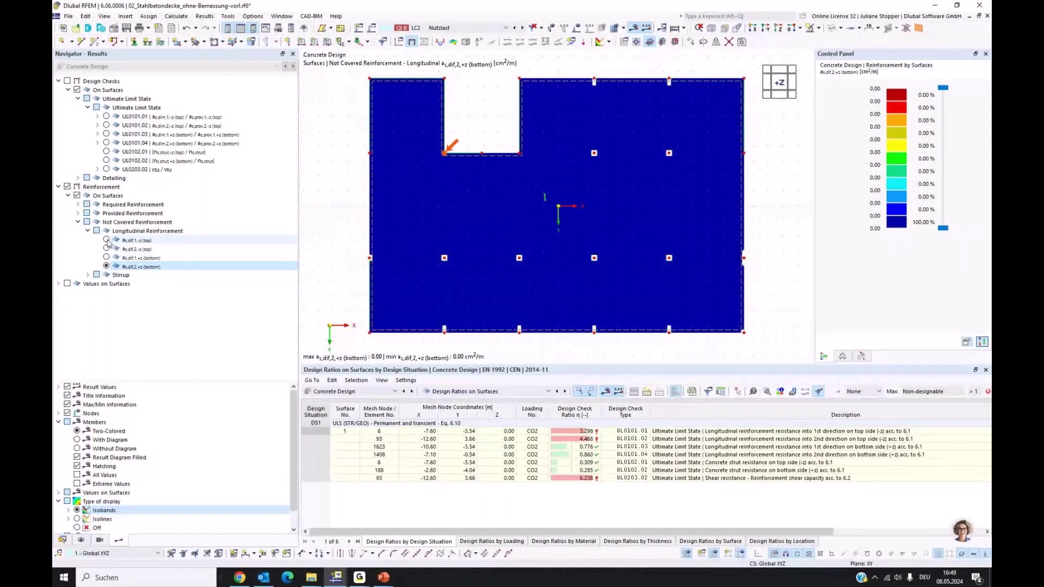
left_click(106, 240)
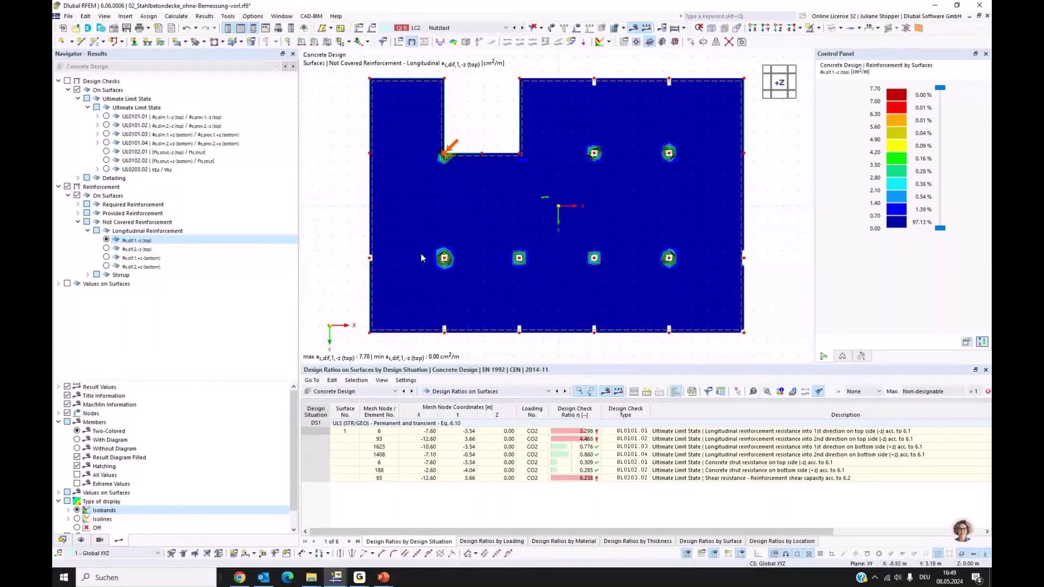
Create a free rectangular surface reinforcement on the top side only, with 16 mm rebar and additional transverse reinforcement of 10 mm at 0.150 m.
left_click(63, 540)
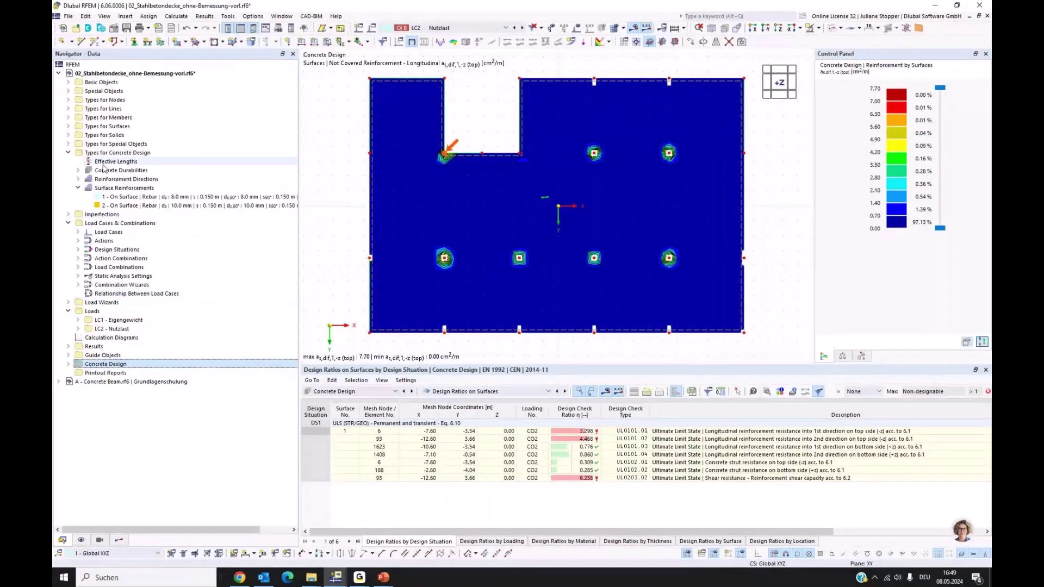
right_click(102, 187)
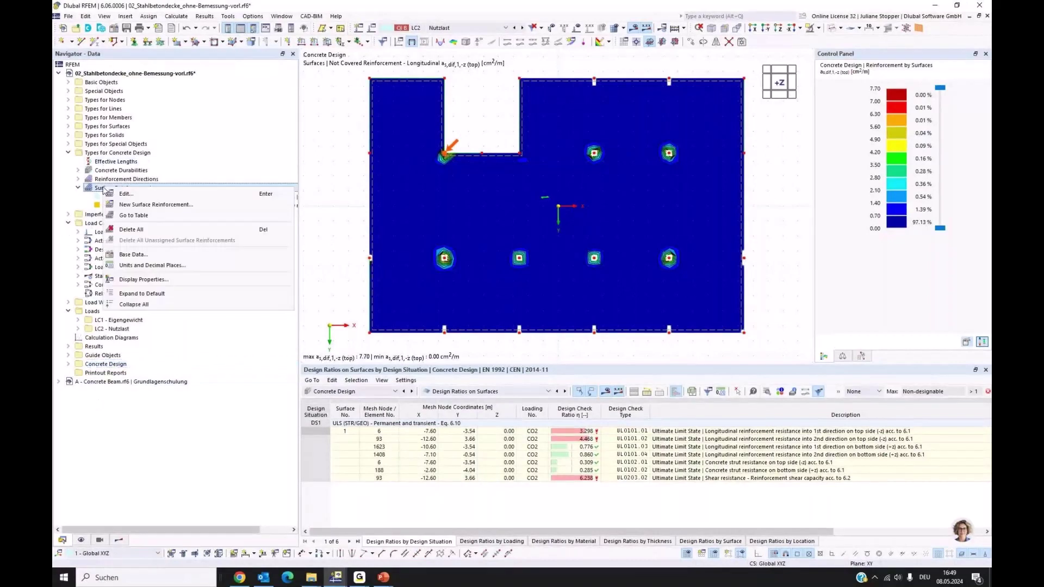
left_click(141, 205)
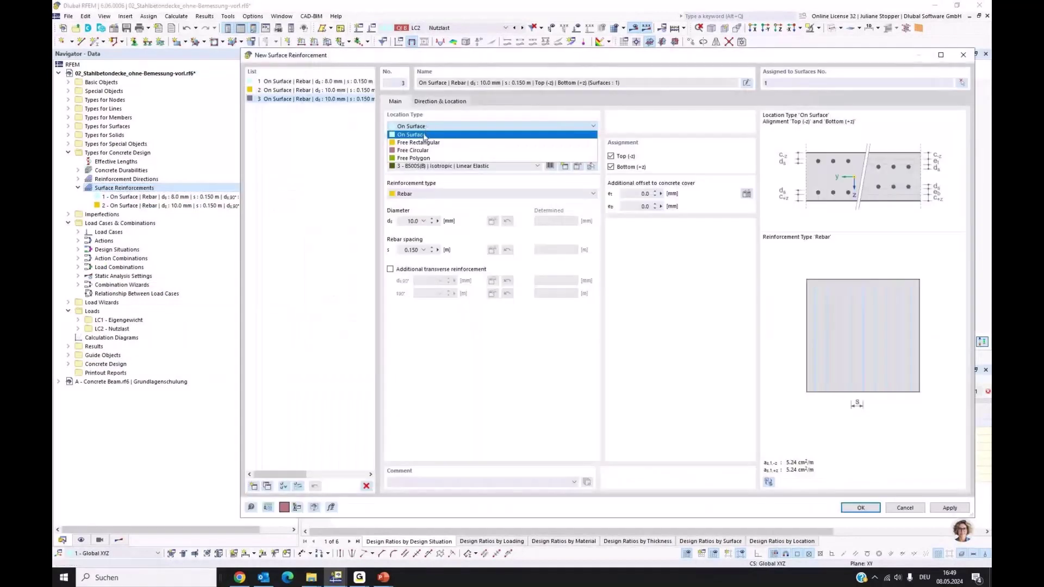
left_click(425, 126)
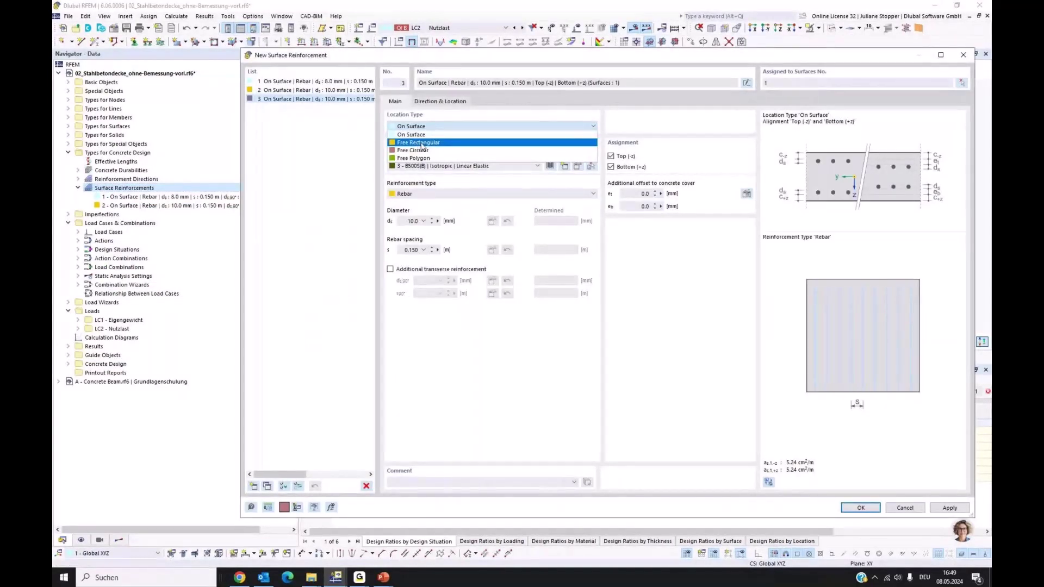
left_click(422, 143)
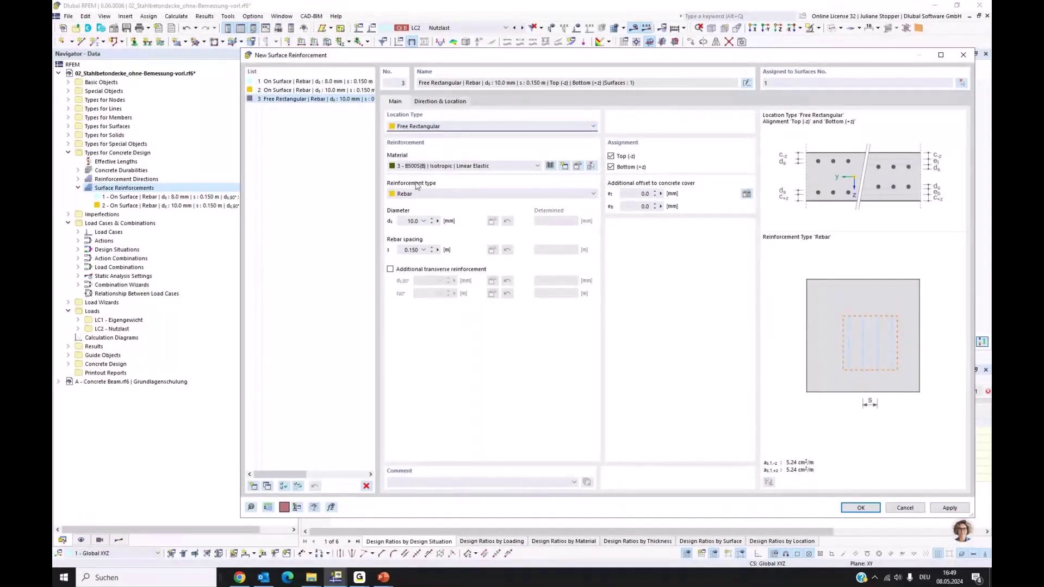
left_click(412, 220)
left_click(390, 269)
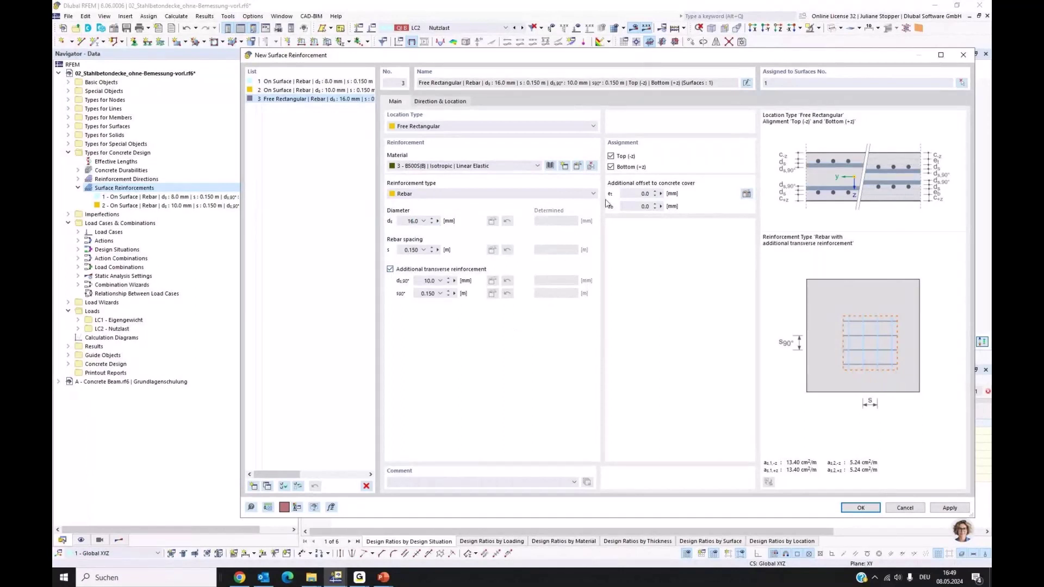
left_click(611, 166)
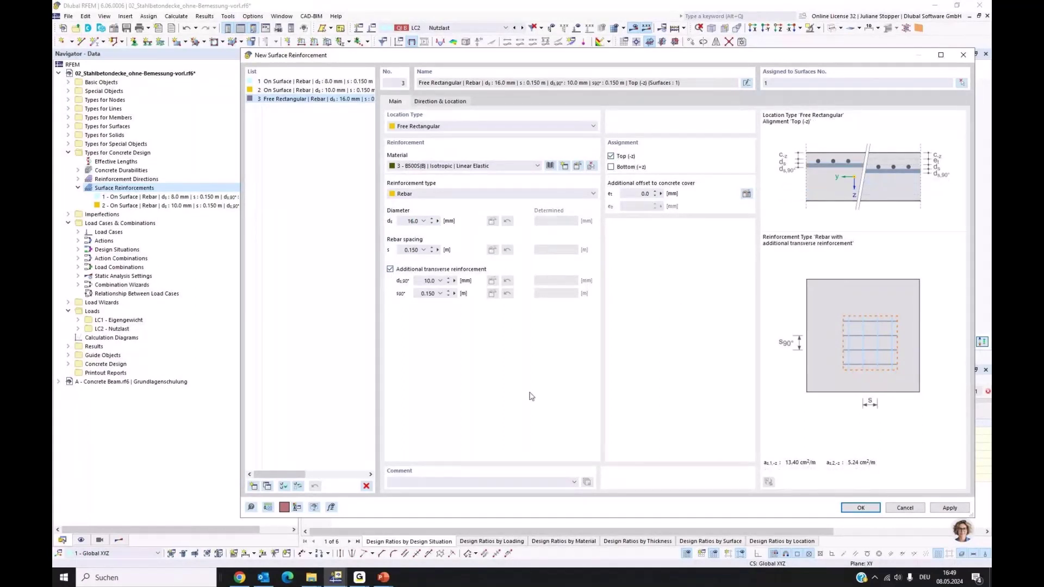
Locate the rectangular reinforcement by center and sides, centered on the column node at X -7.60, Y 3.46 m, with both sides 2 m.
left_click(444, 102)
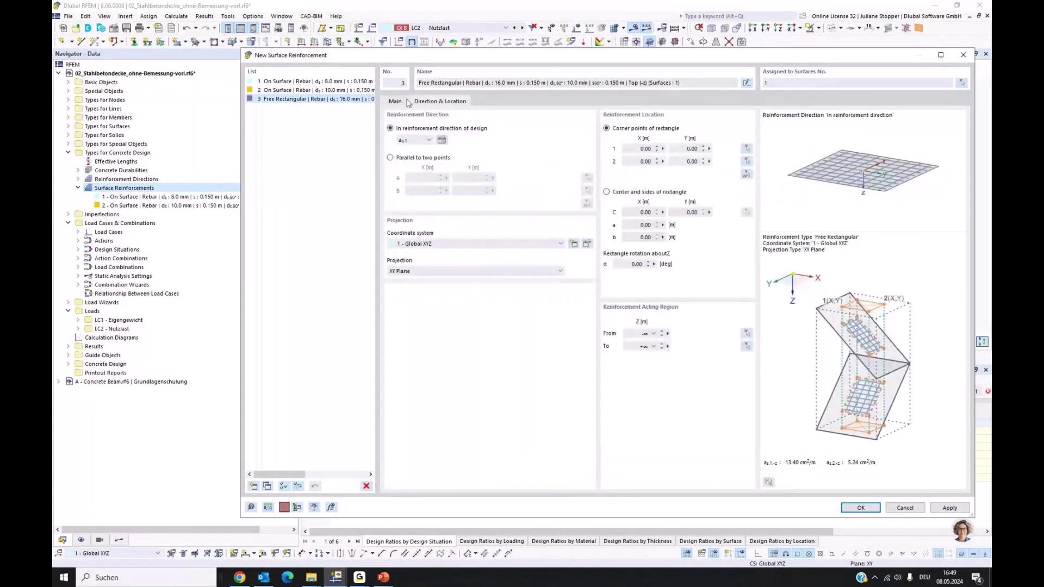
left_click(607, 192)
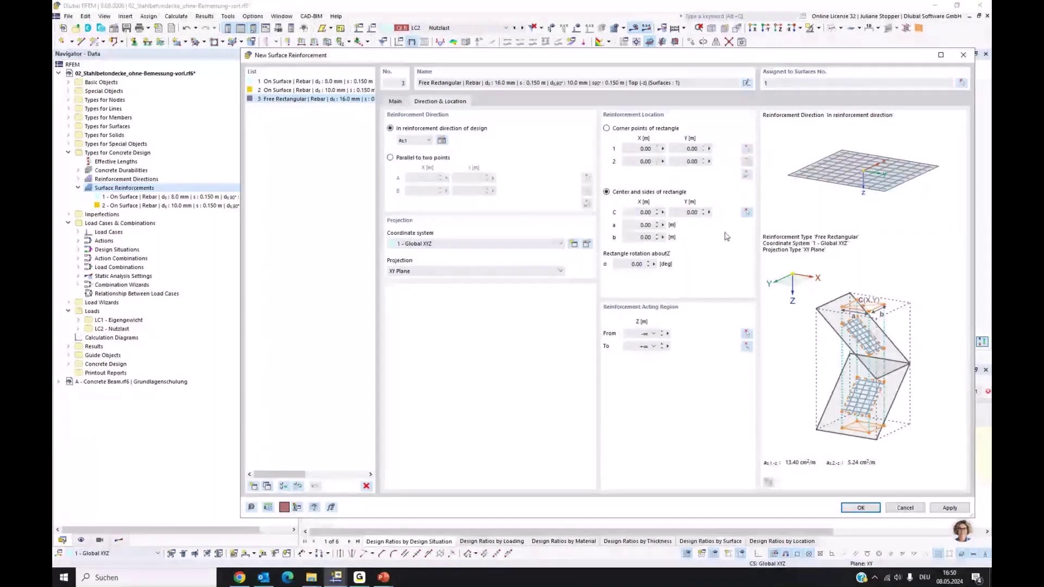
left_click(747, 212)
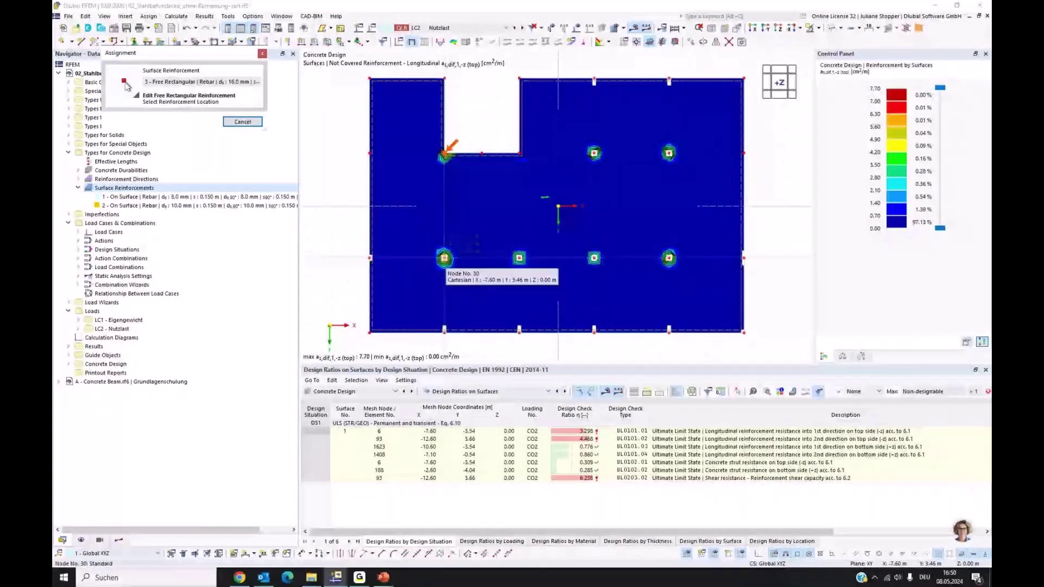
left_click(445, 153)
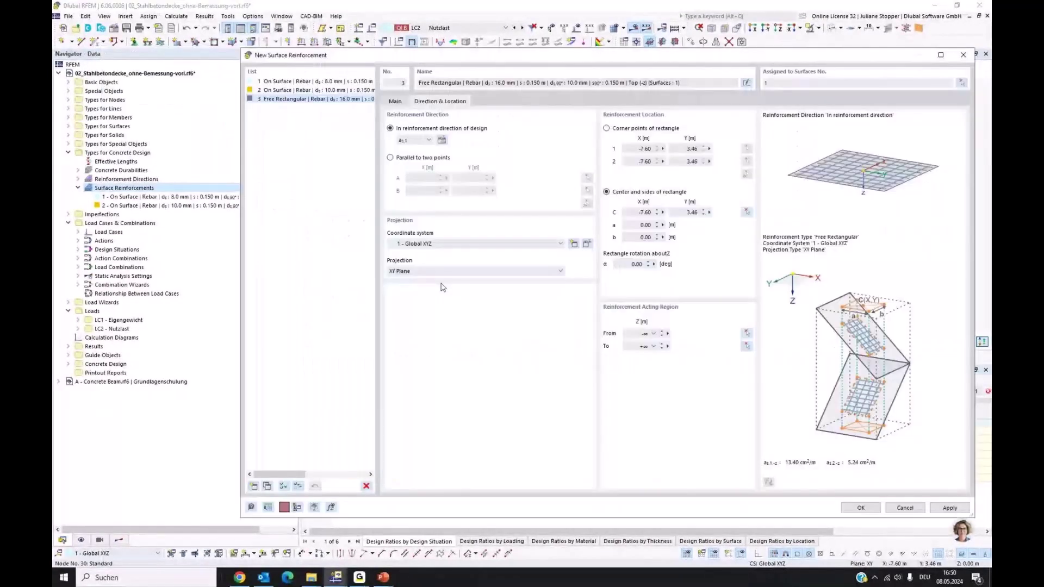
left_click(645, 224)
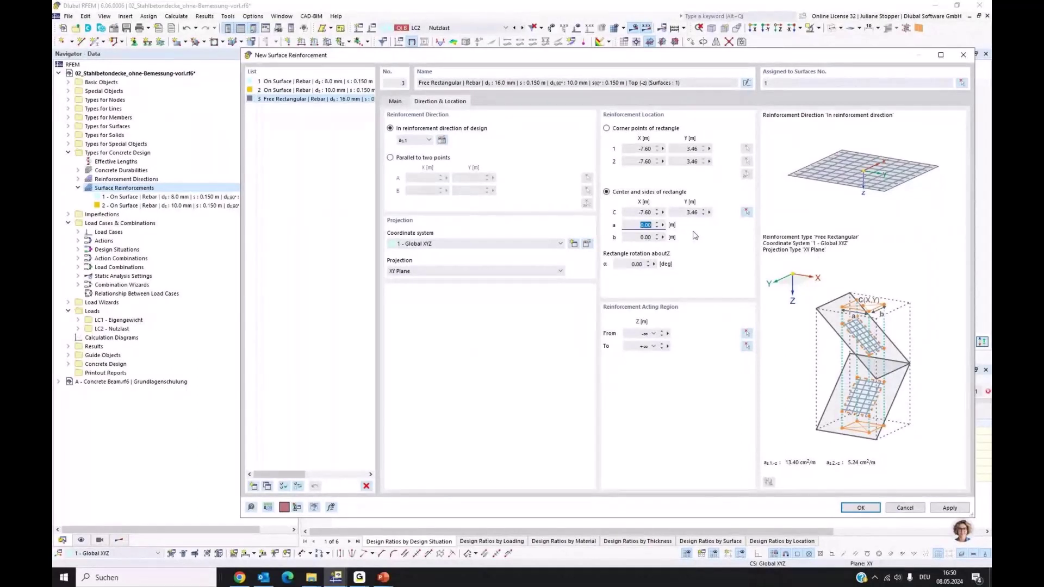
type("2")
left_click(624, 239)
type("2")
left_click(852, 509)
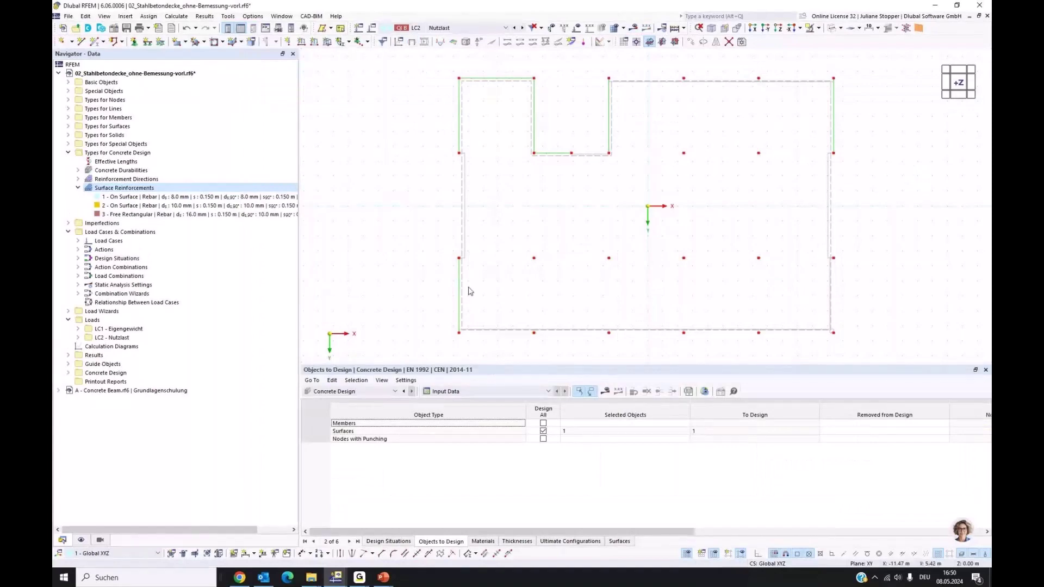
Display the concrete design types in the model and set sides a and b of the free rectangular reinforcement to 3 m.
left_click(81, 540)
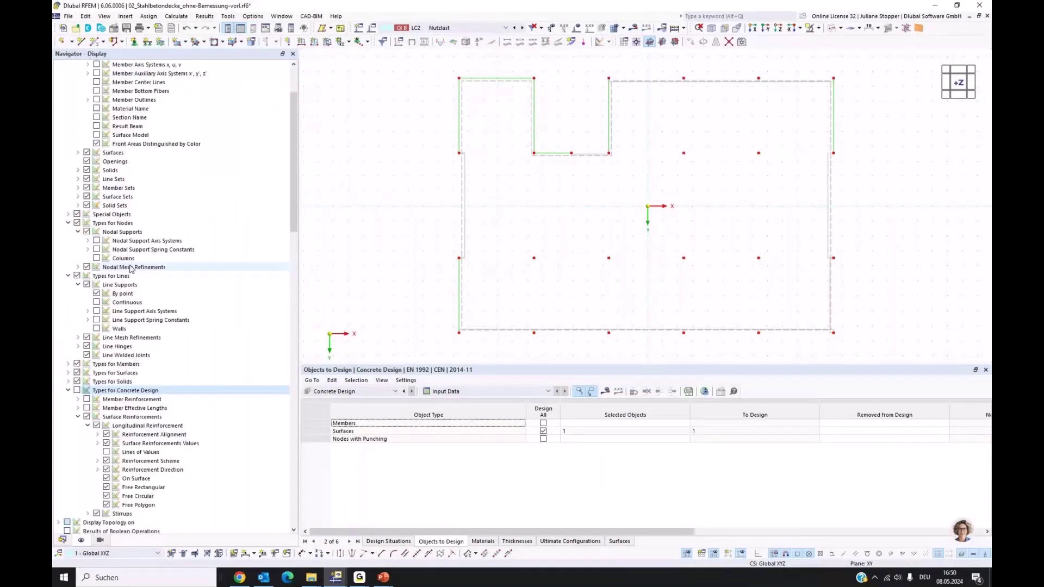
left_click(77, 391)
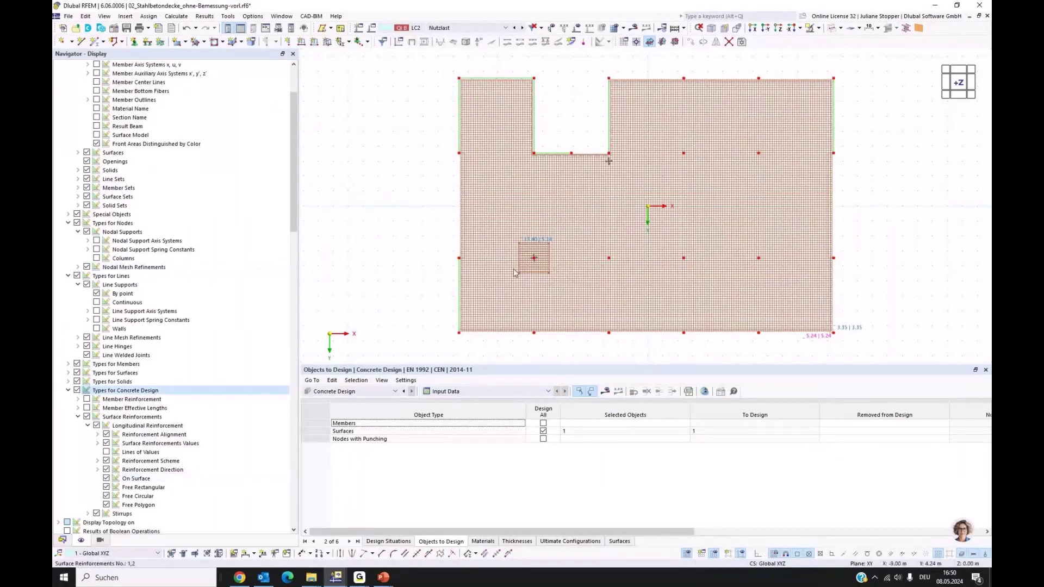
left_click(62, 540)
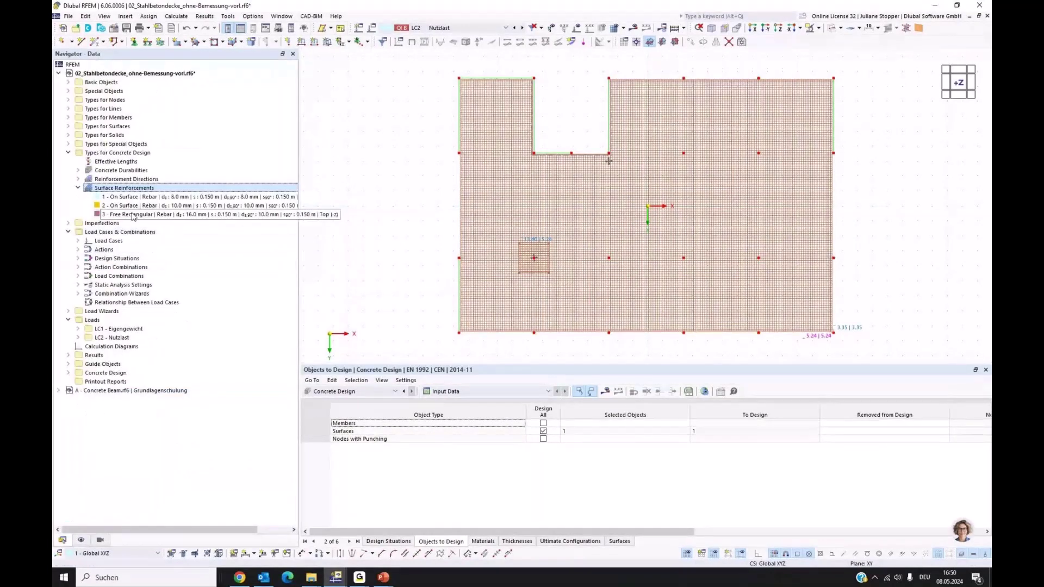
double_click(132, 215)
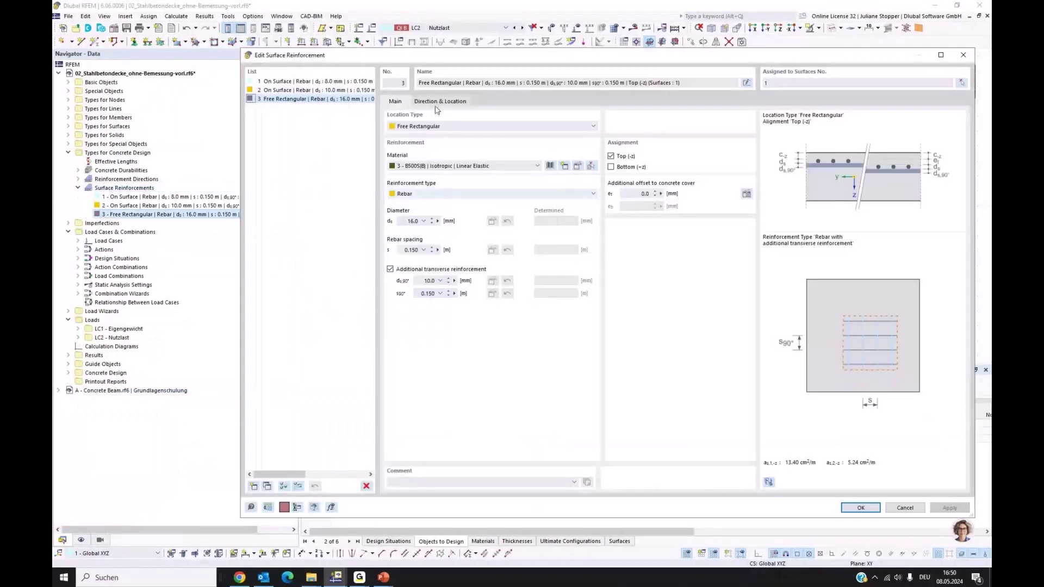
left_click(440, 101)
double_click(646, 225)
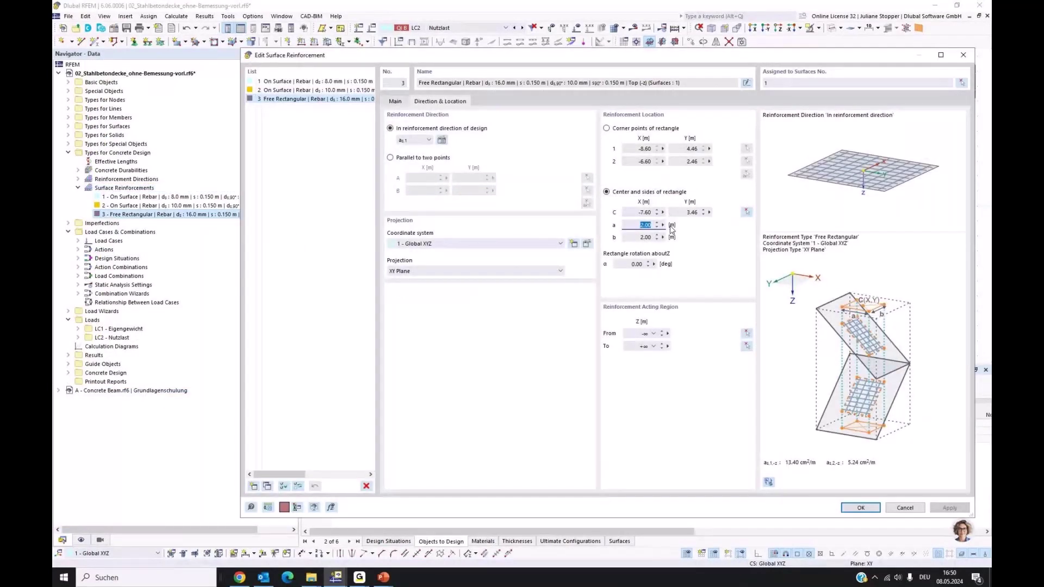
type("3")
key("Tab")
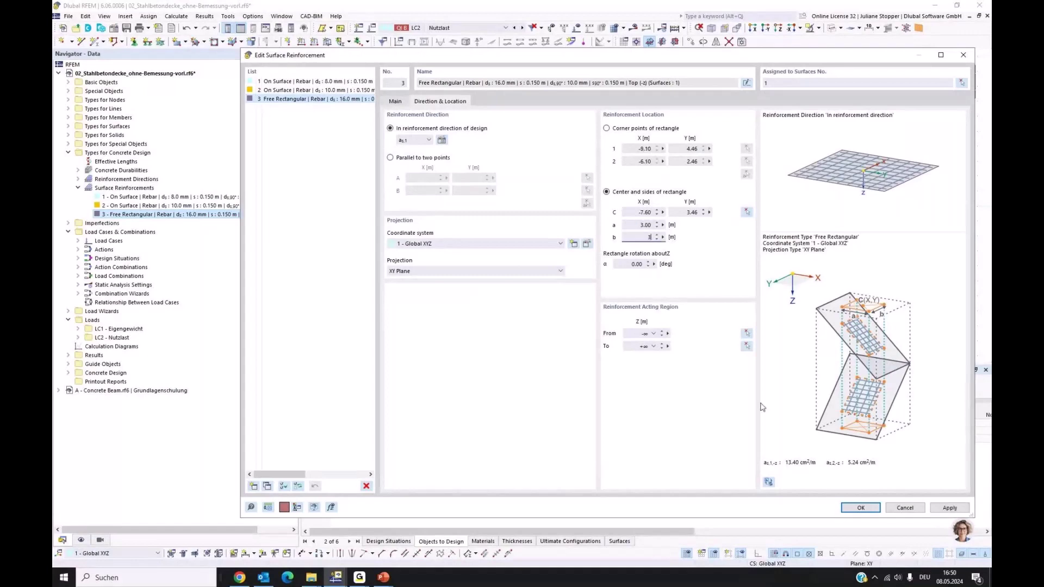
type("3")
key("Tab")
key("Return")
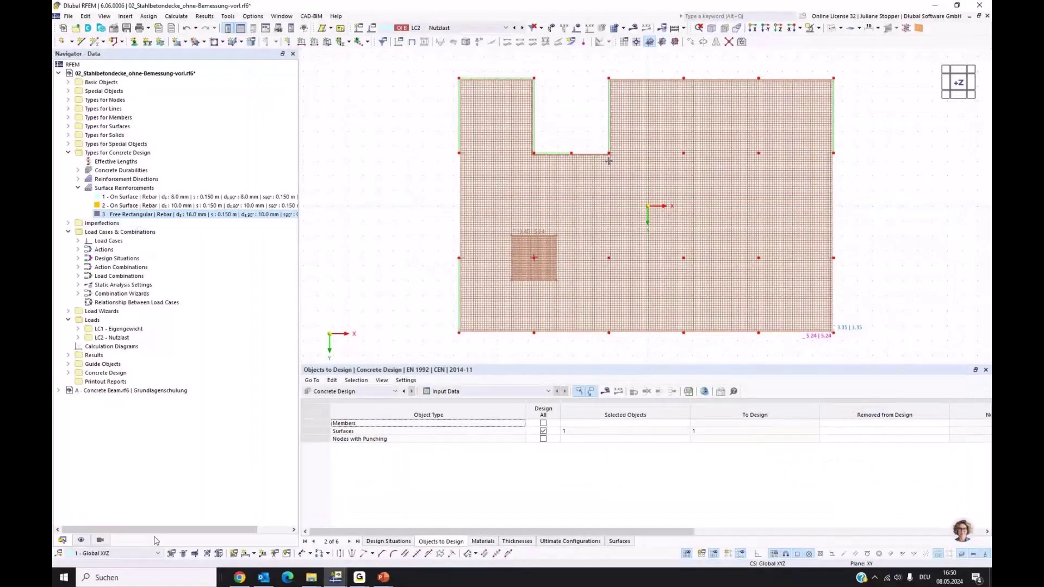
Hide the on-surface reinforcements and copy the free rectangular reinforcement to the adjacent column node in the positive X direction.
left_click(81, 541)
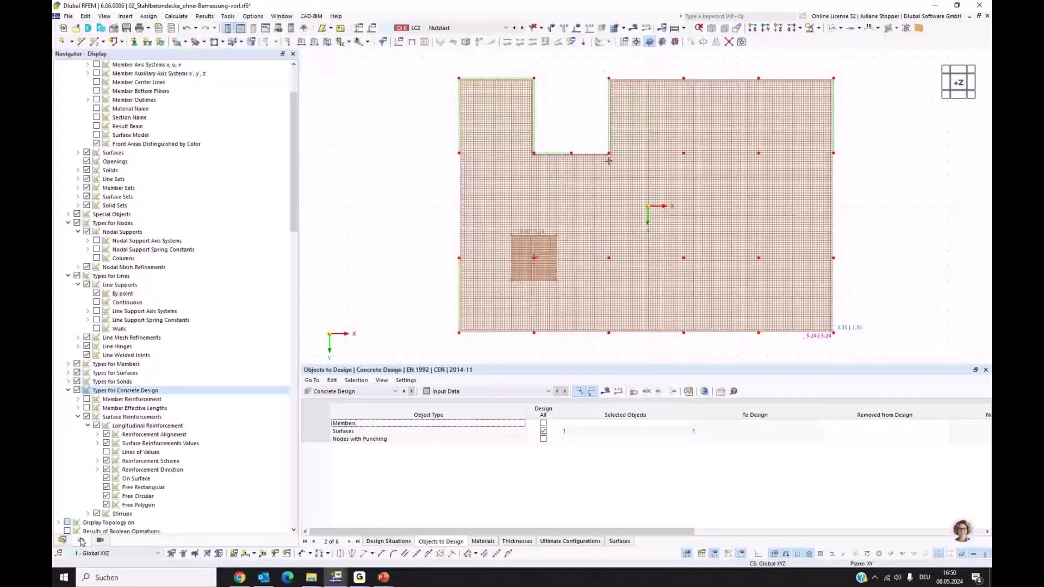
left_click(106, 478)
left_click_drag(551, 277, 549, 275)
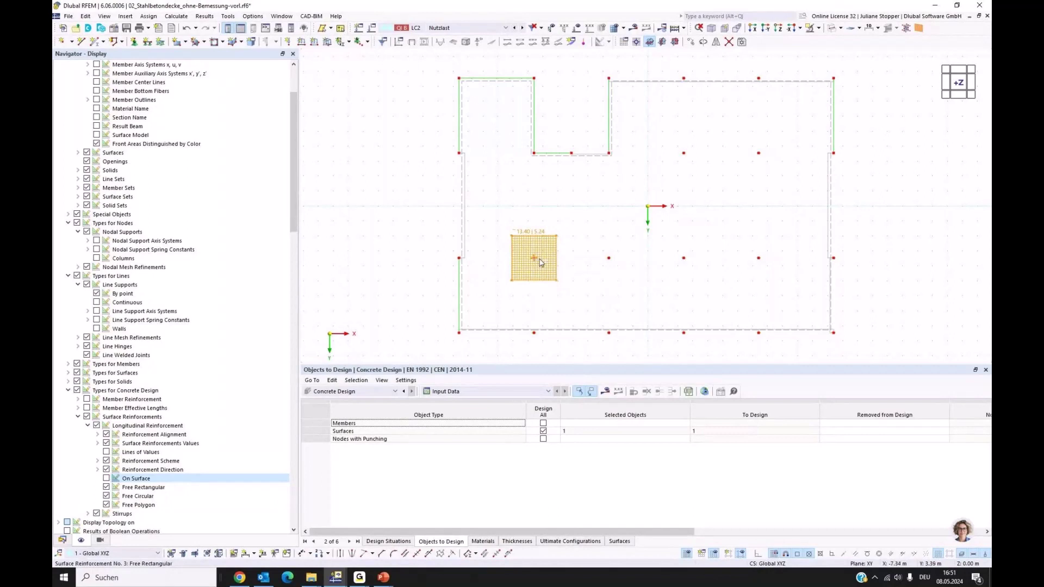
left_click_drag(541, 262, 658, 291)
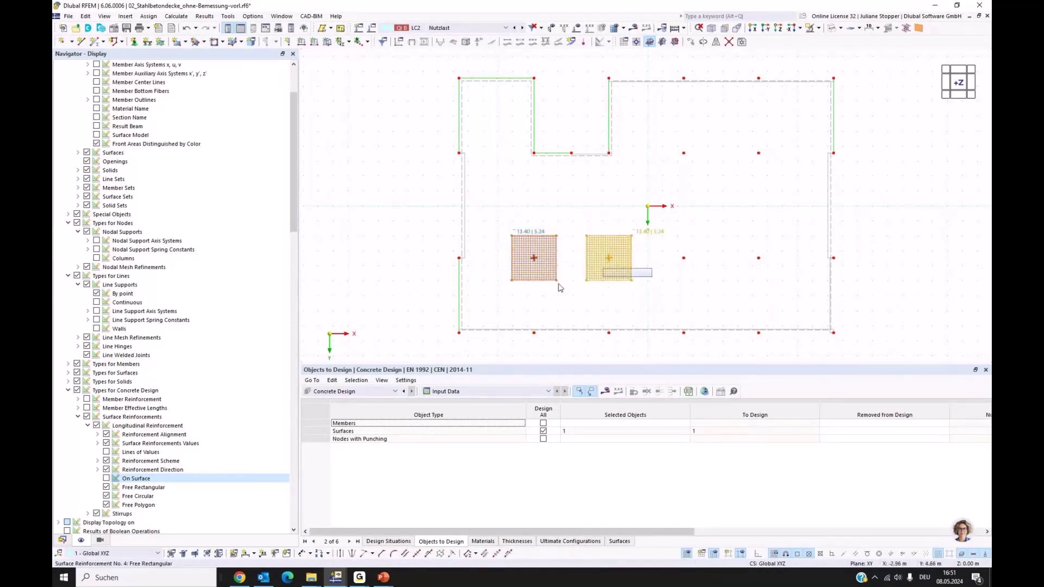
Copy the two free rectangular reinforcements together to the next two column nodes in the positive X direction.
left_click_drag(561, 287, 505, 304)
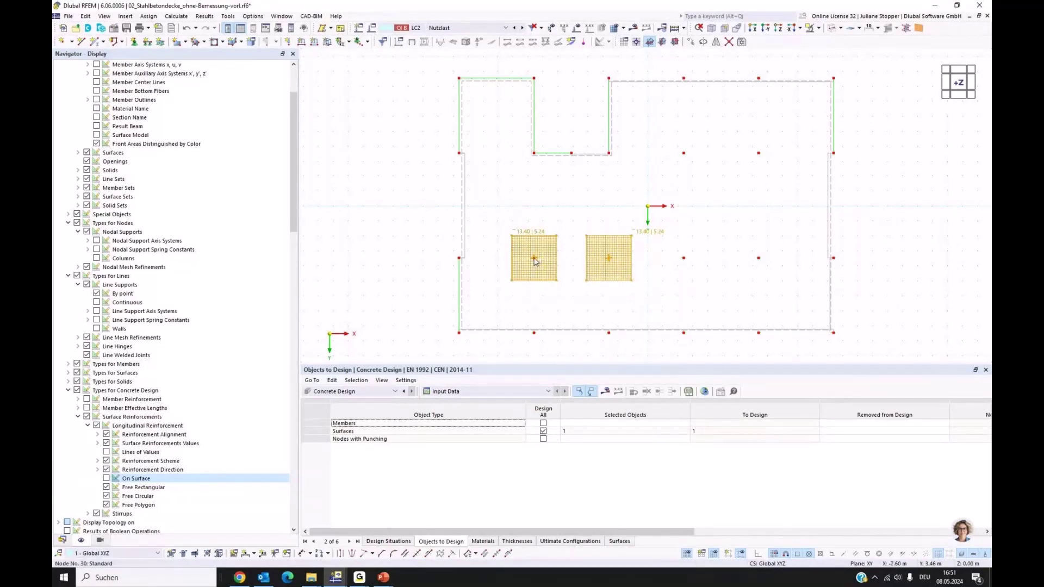
left_click_drag(535, 262, 684, 266)
left_click(799, 293)
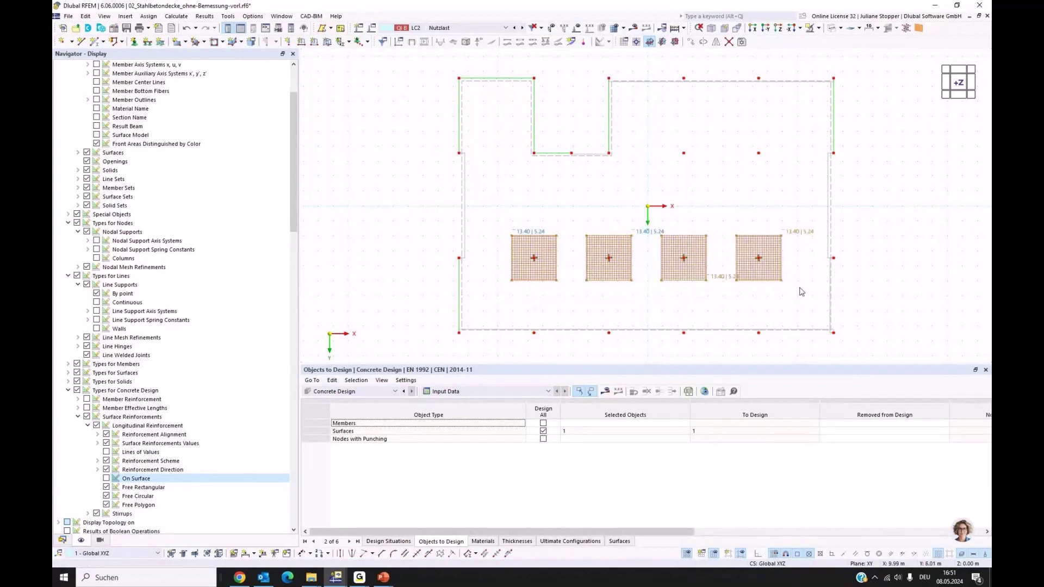
Copy the row of four free rectangular reinforcements to the column row in the negative Y direction, accepting deletion of the results and mesh.
left_click_drag(801, 270, 517, 300)
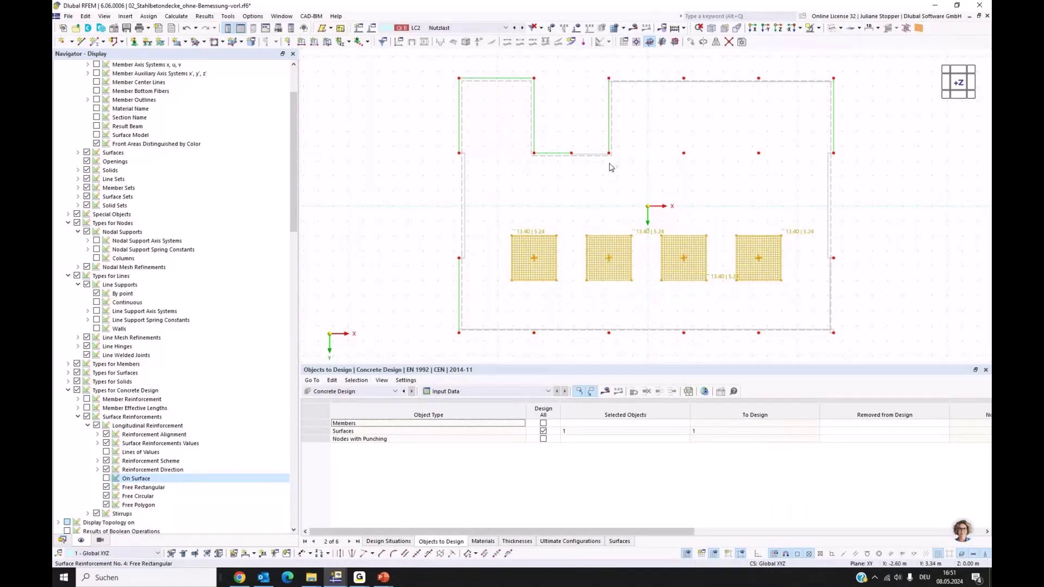
left_click_drag(610, 163, 609, 160, "ctrl")
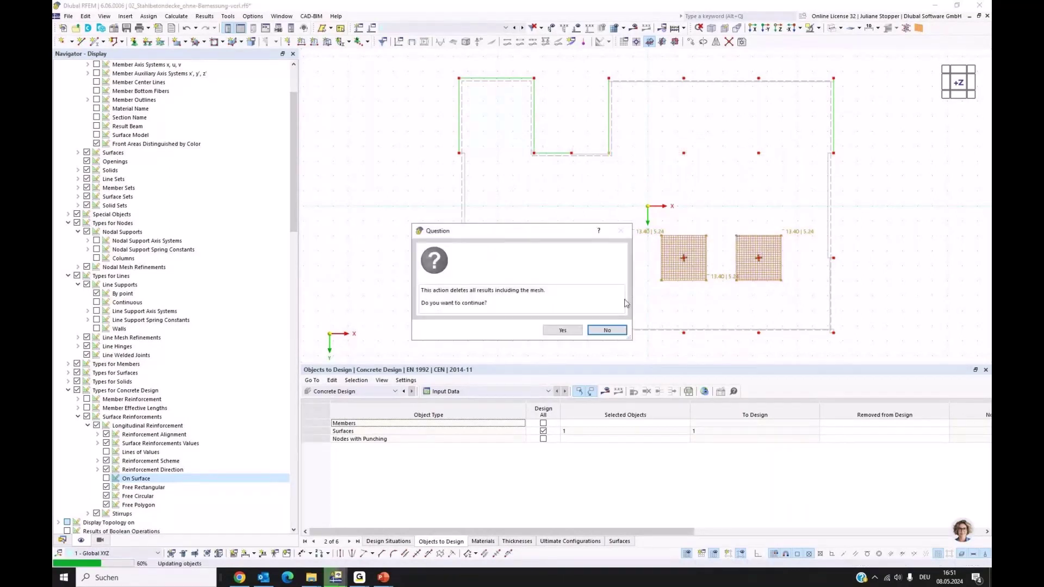
left_click(563, 330)
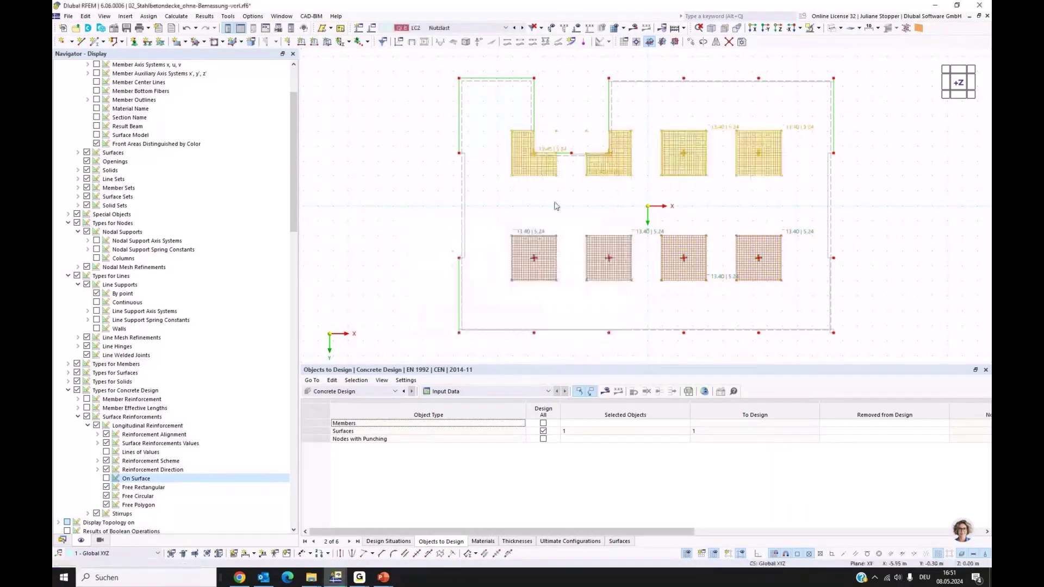
key("Escape")
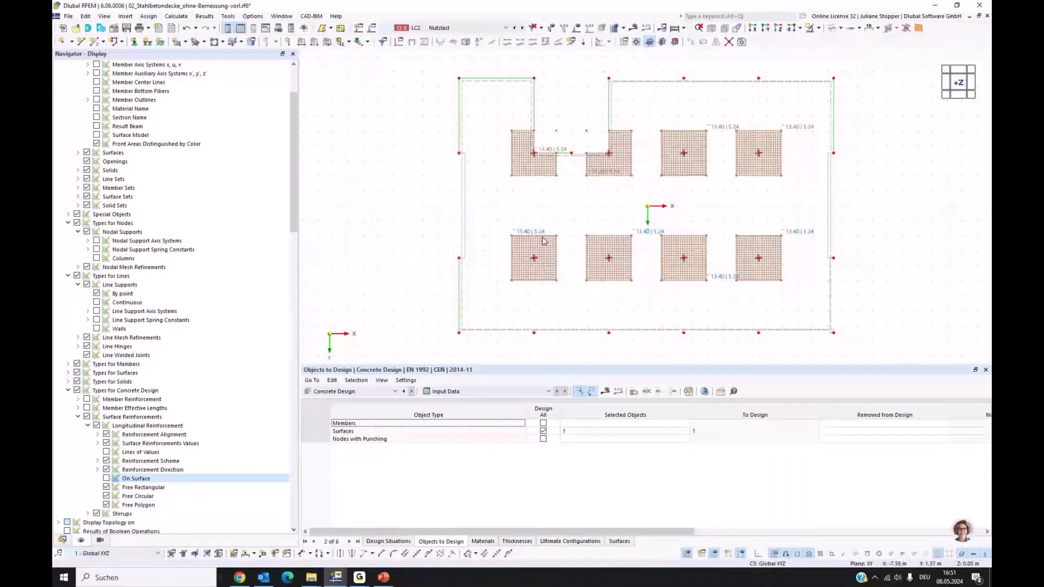
Copy the outermost pairs of free rectangular reinforcements onto the edge column nodes at both slab edges in the X direction.
left_click_drag(569, 168, 460, 258)
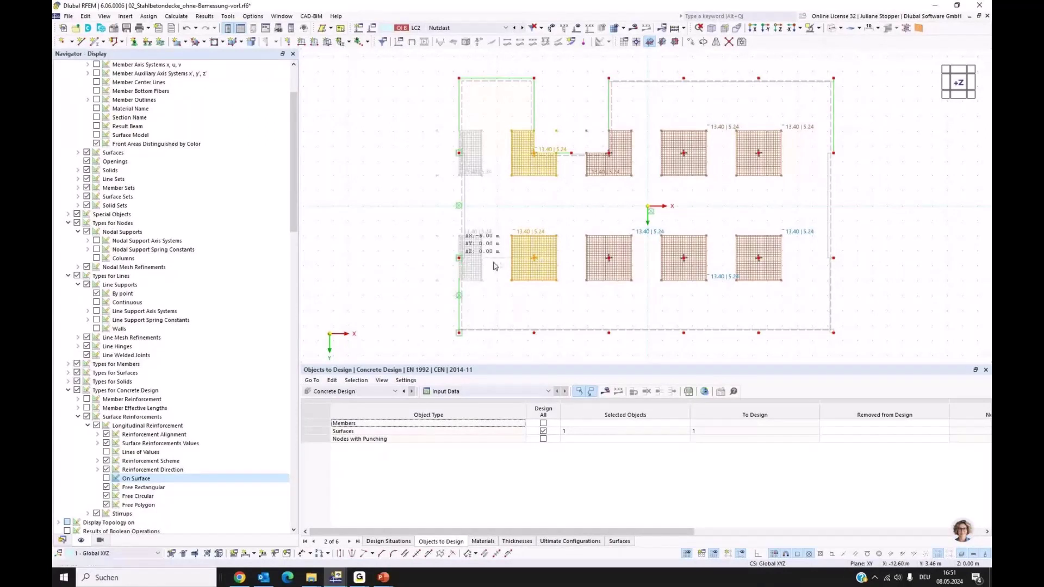
left_click_drag(803, 162, 837, 266)
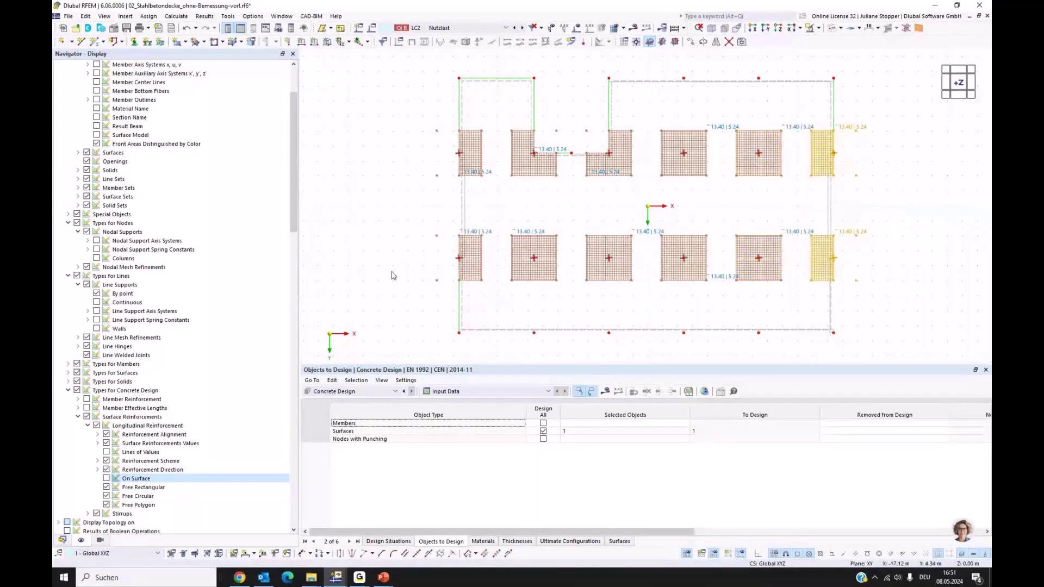
left_click(877, 326)
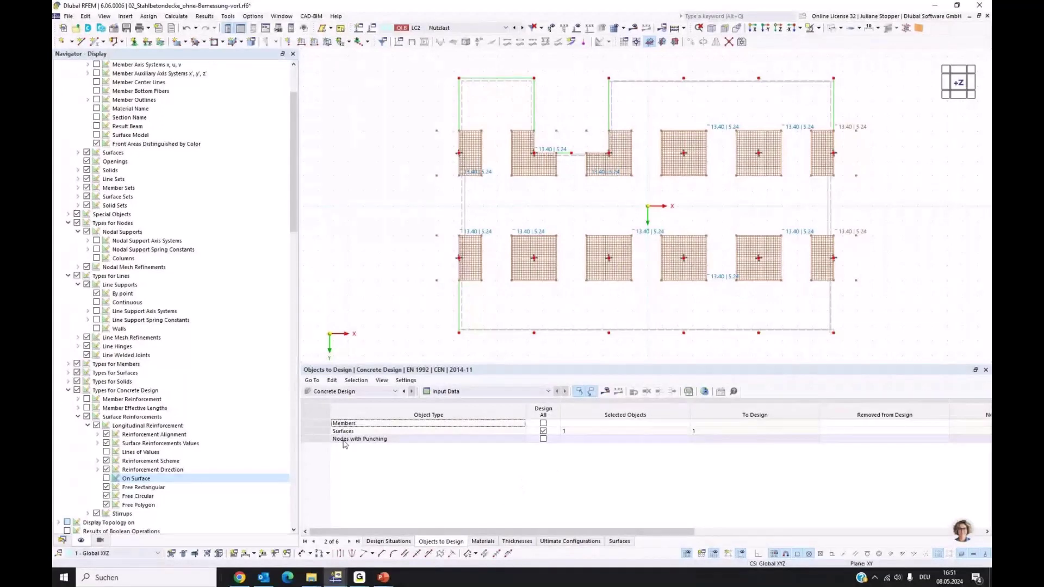
Assign node 22 at X 2.40, Y 3.46 m to the nodes with punching and check its validity for design.
left_click(568, 440)
left_click(677, 440)
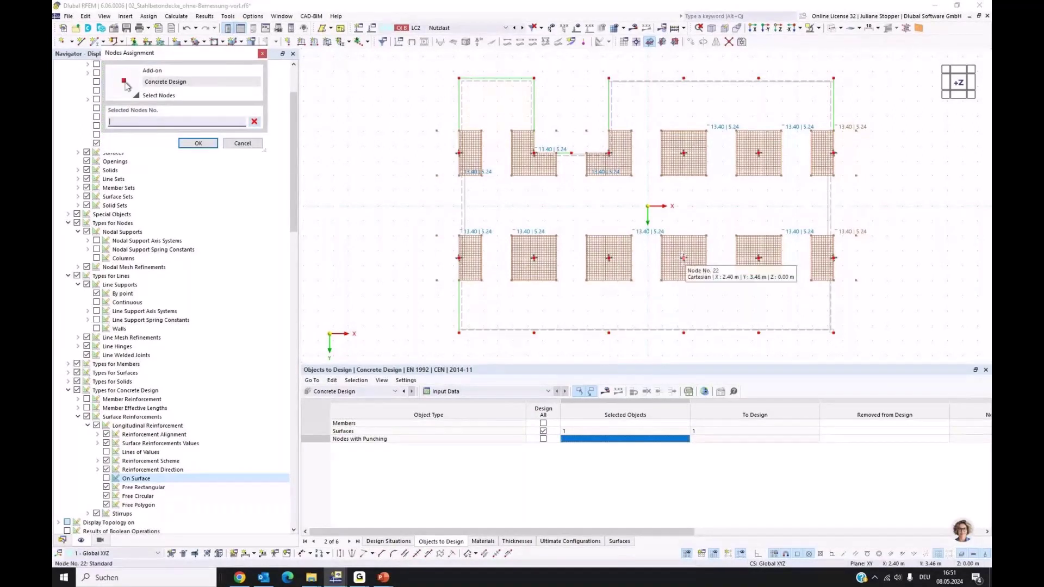
left_click(684, 258)
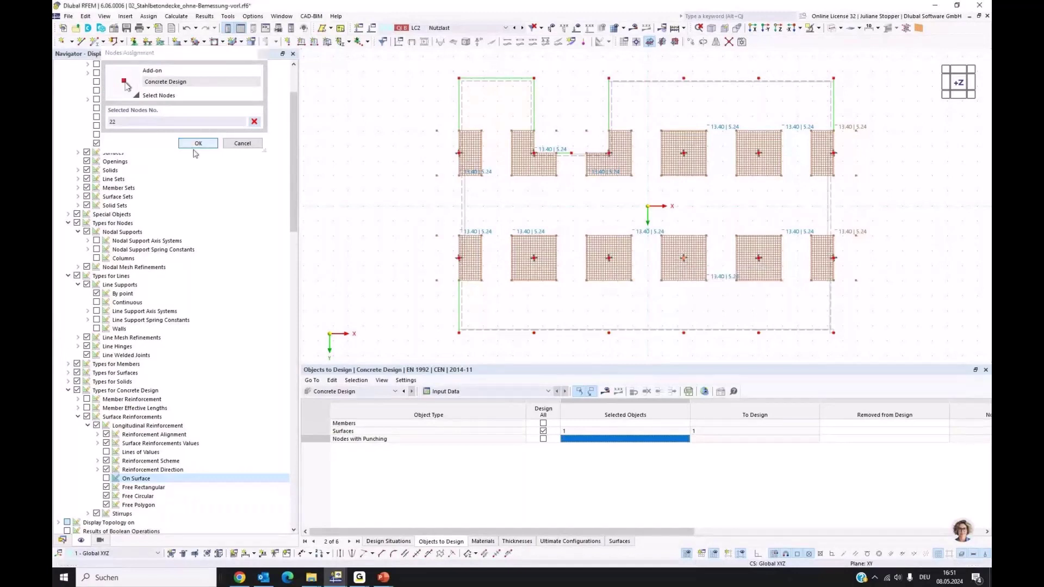
left_click(196, 144)
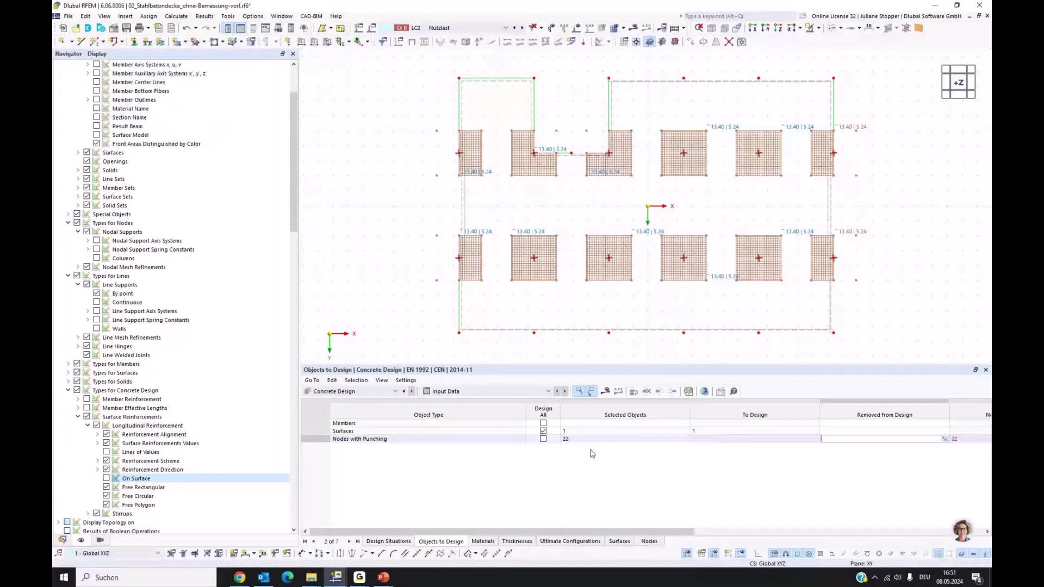
left_click_drag(678, 533, 733, 538)
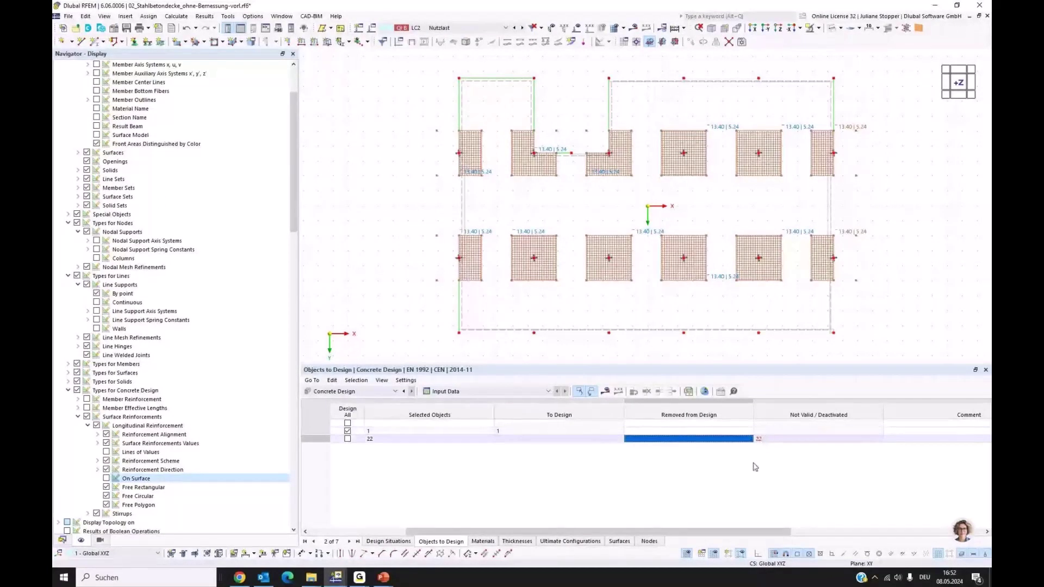
left_click(762, 513)
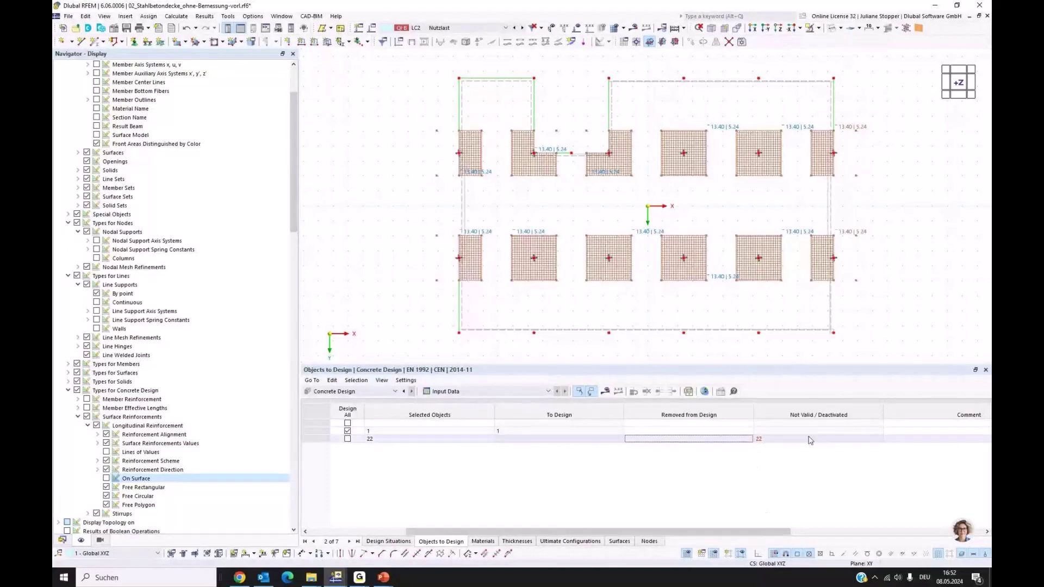
Activate punching design for node 22, keeping the Default ultimate configuration.
right_click(684, 259)
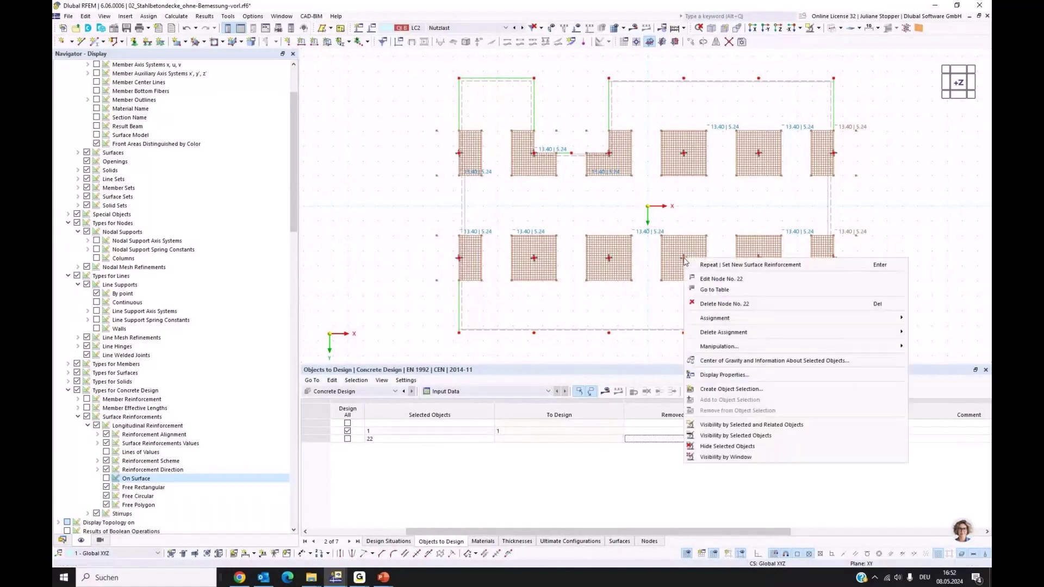
left_click(714, 279)
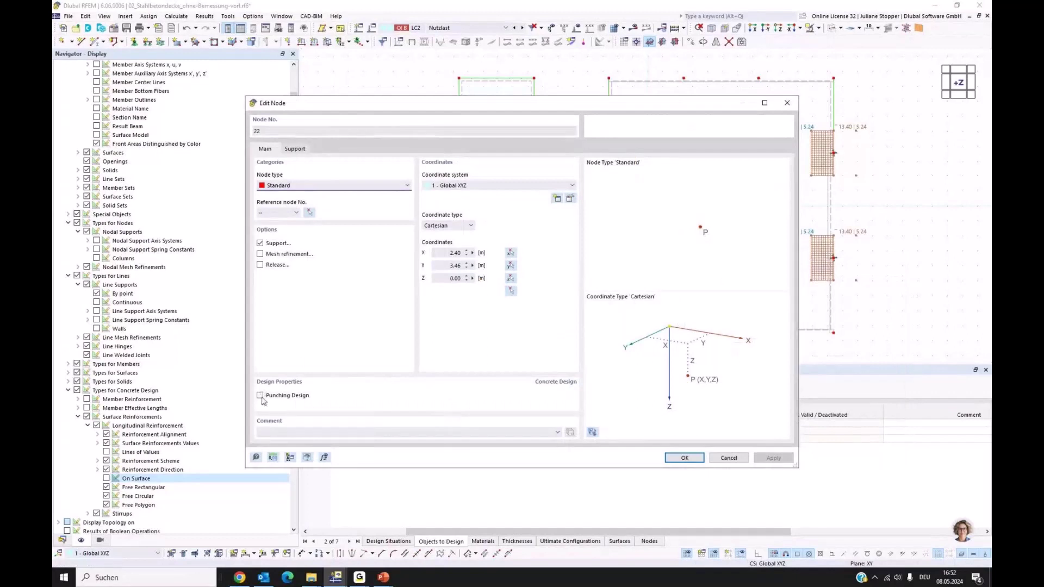
left_click(260, 397)
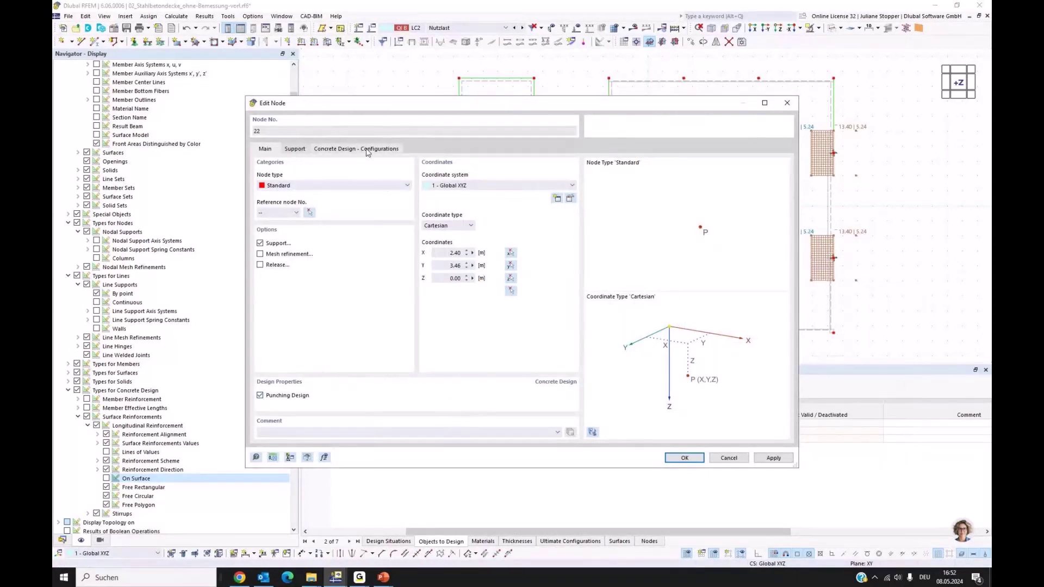
left_click(367, 151)
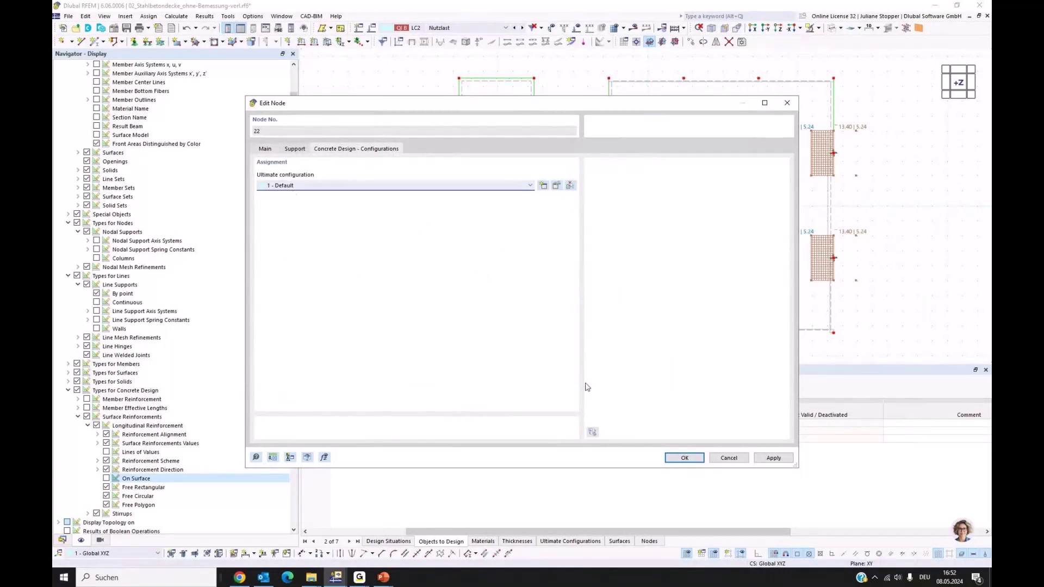
left_click(684, 458)
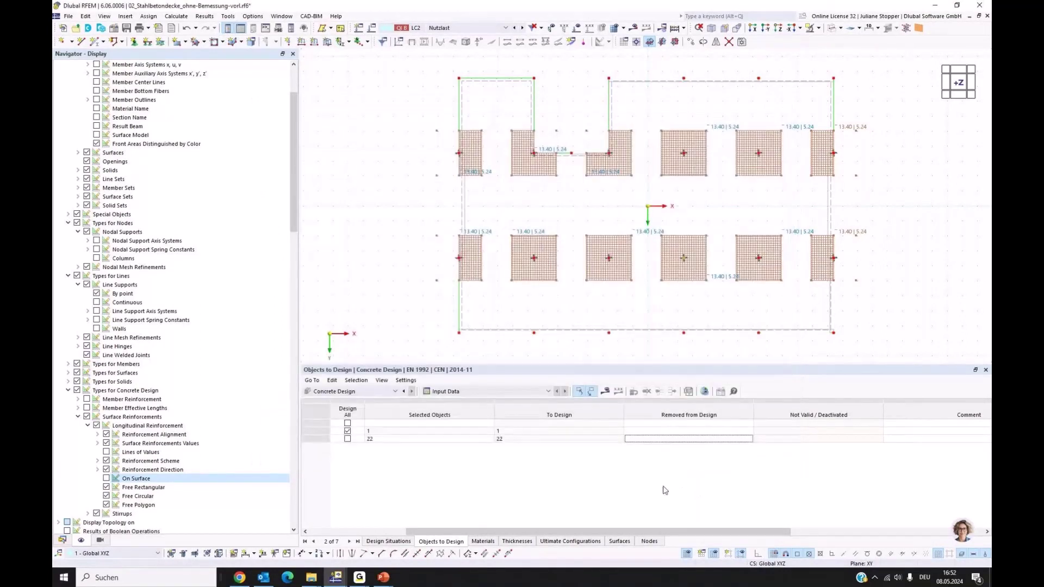
left_click(499, 440)
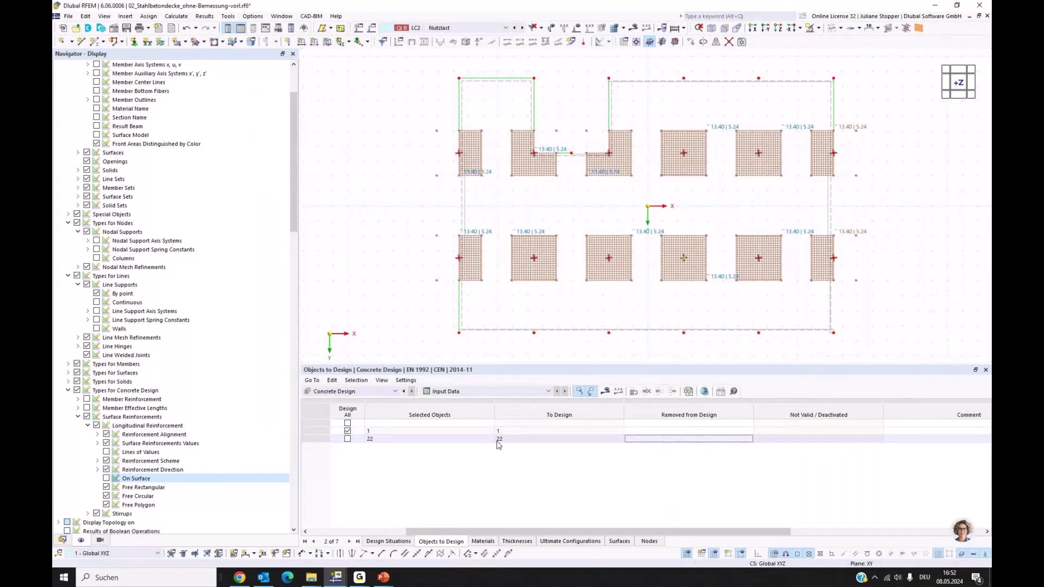
Review the punching parameters of the Default ultimate configuration for concrete design.
left_click(62, 542)
left_click(68, 470)
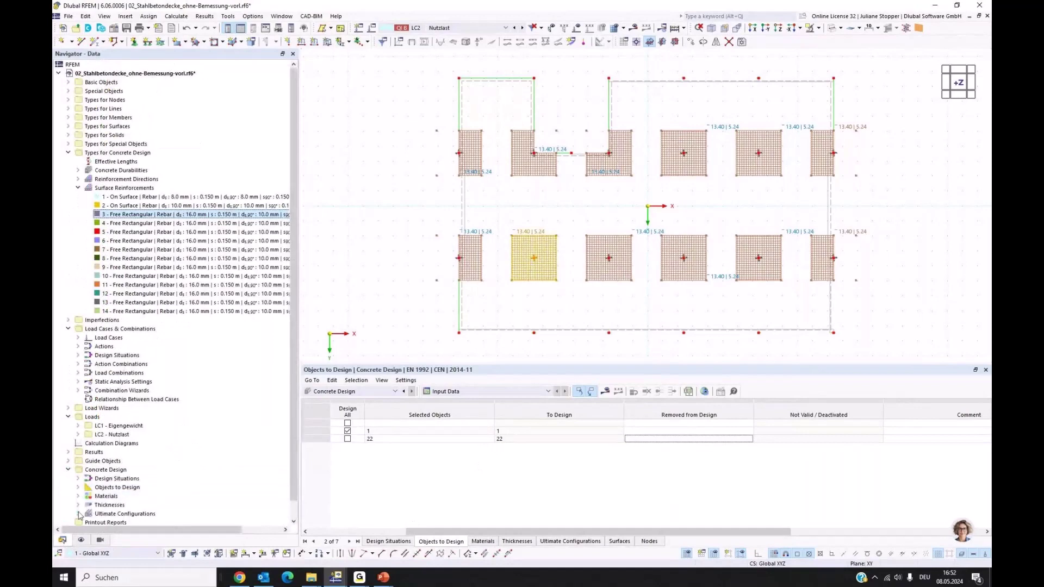
left_click(77, 514)
scroll(99, 496, "down", 1)
double_click(103, 497)
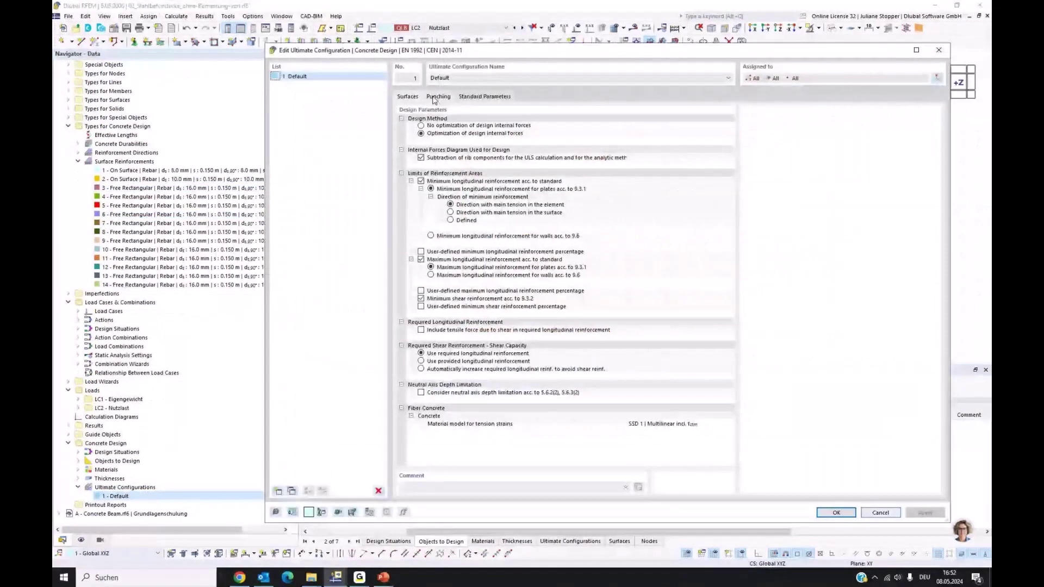
left_click(438, 97)
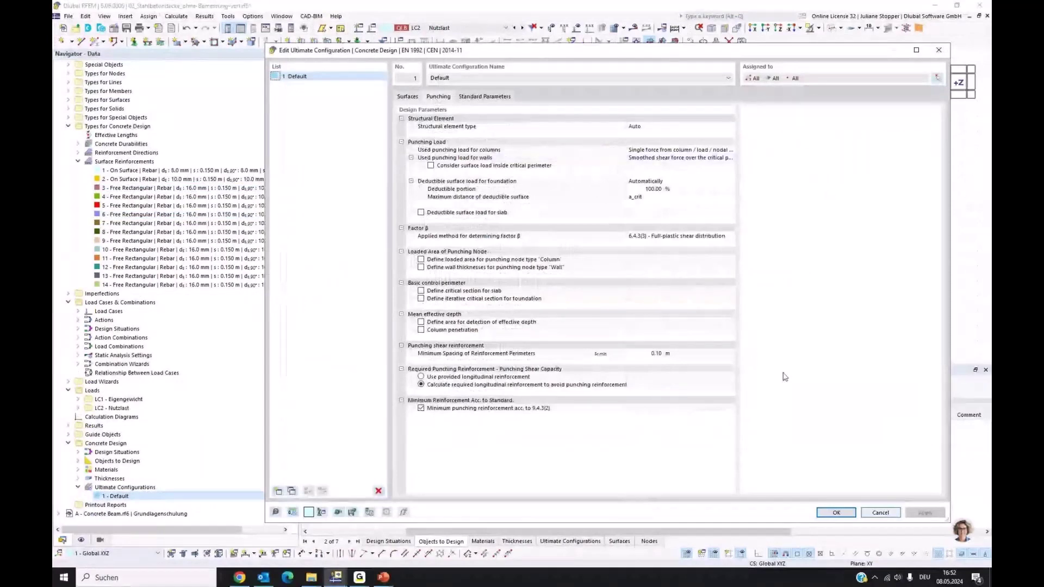
left_click(836, 513)
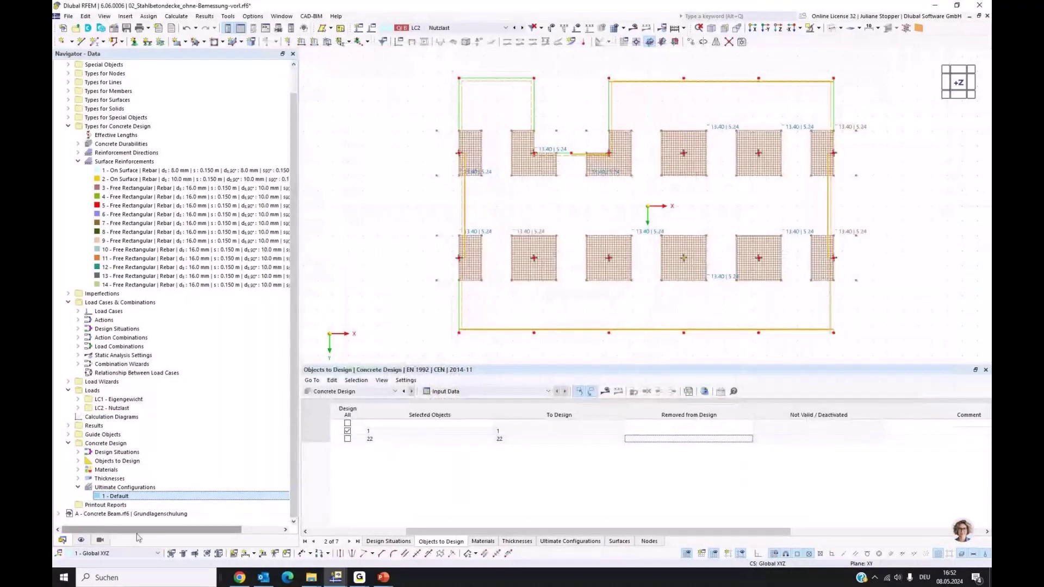
left_click(379, 307)
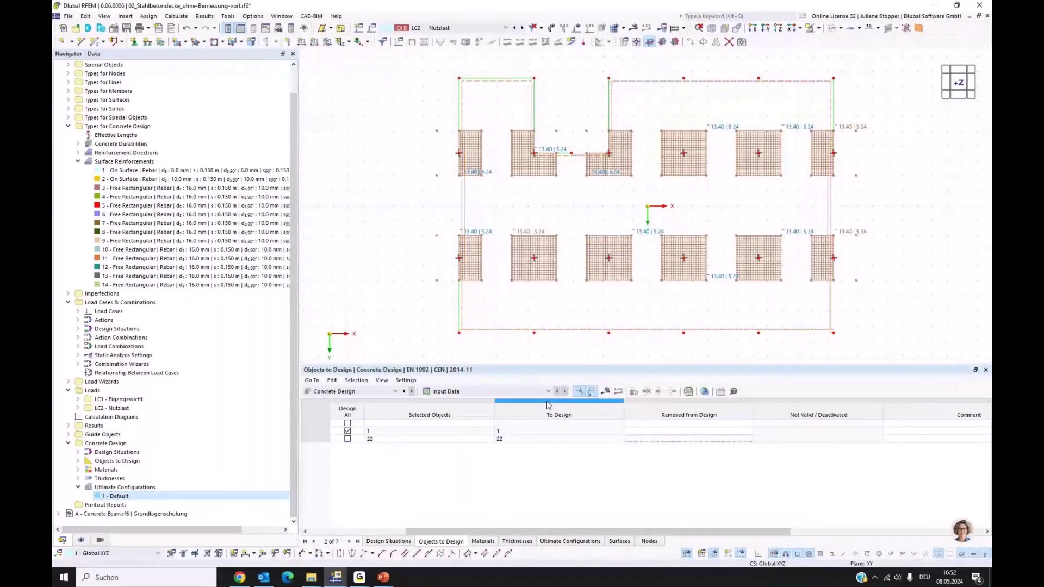
Calculate the concrete design and list the design ratios on surfaces.
left_click(607, 393)
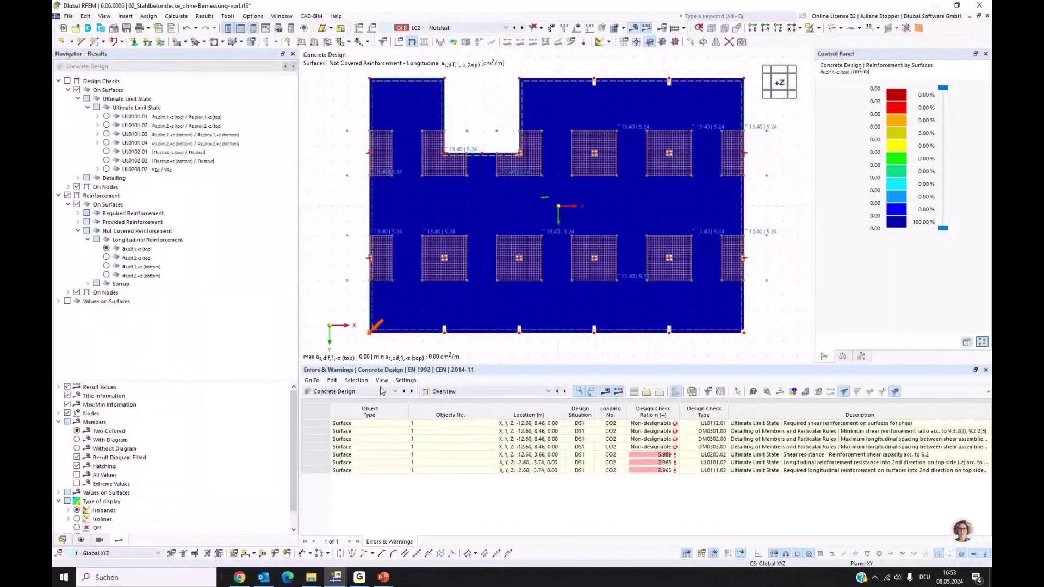
left_click(484, 392)
left_click(505, 416)
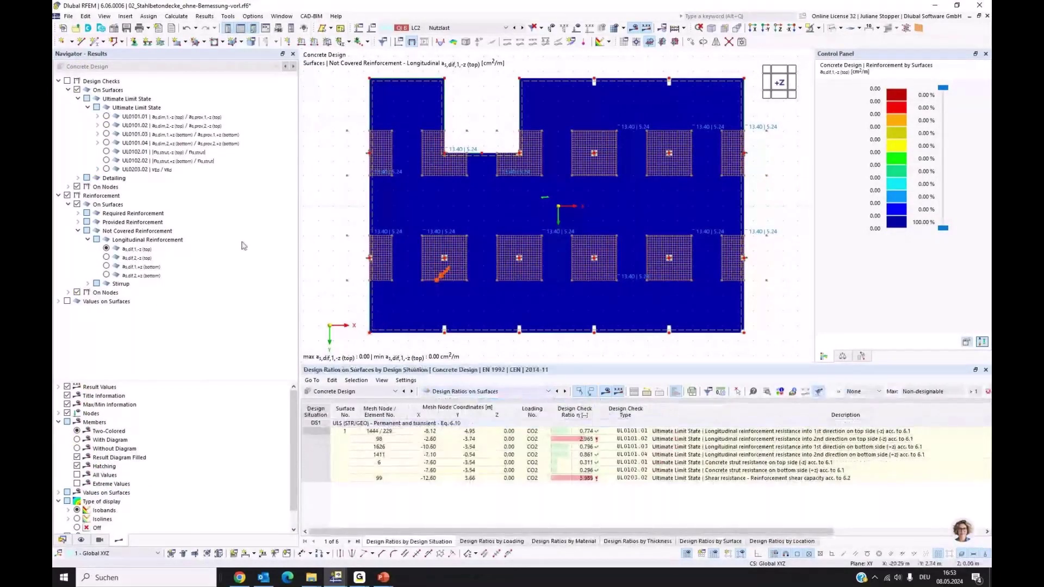
View the UL0101.01 top-side check, hide the design checks, and display uncovered top longitudinal reinforcement in directions 1 and 2.
left_click(106, 117)
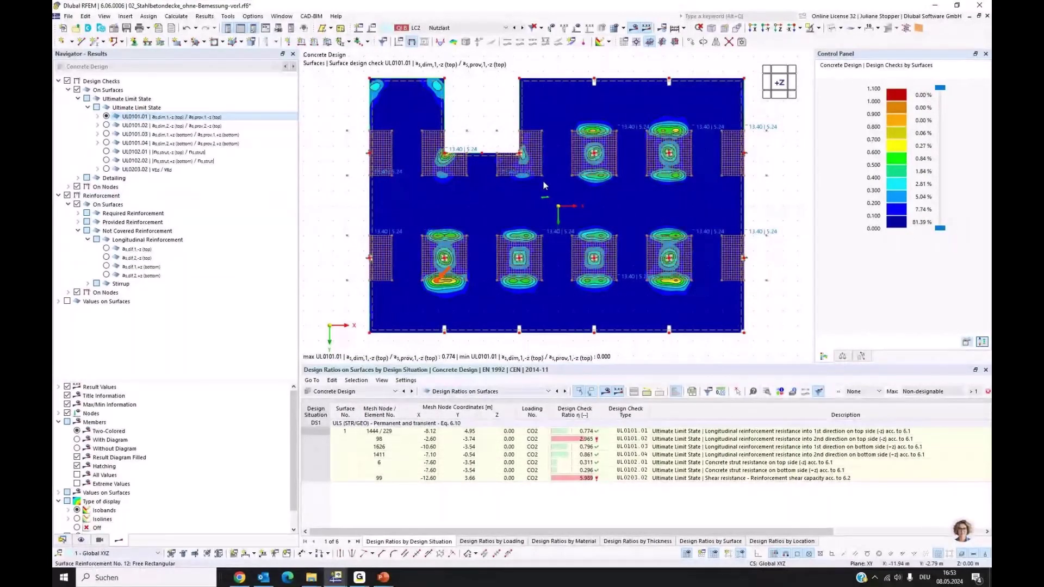
left_click(67, 81)
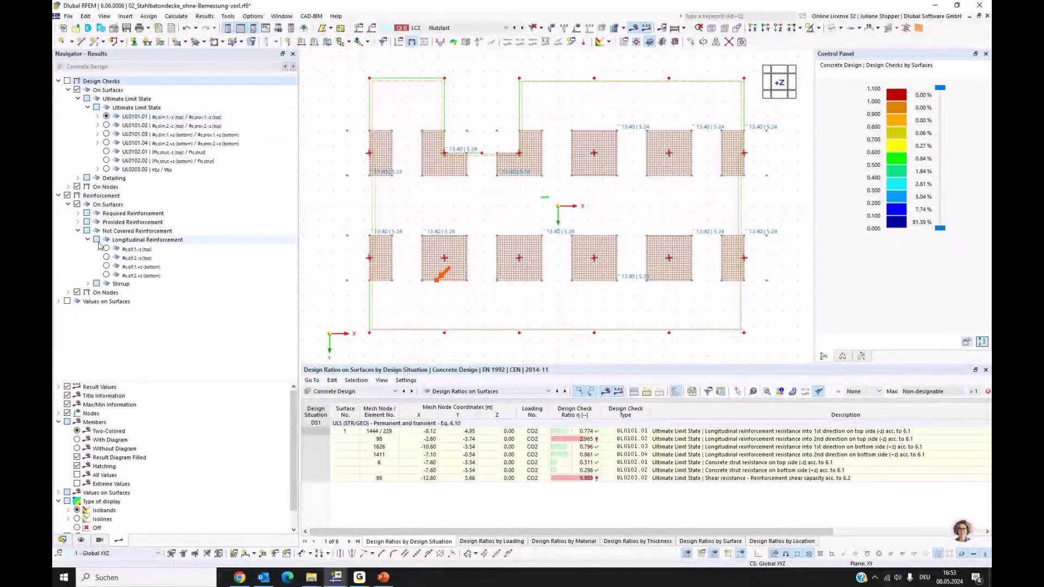
left_click(106, 249)
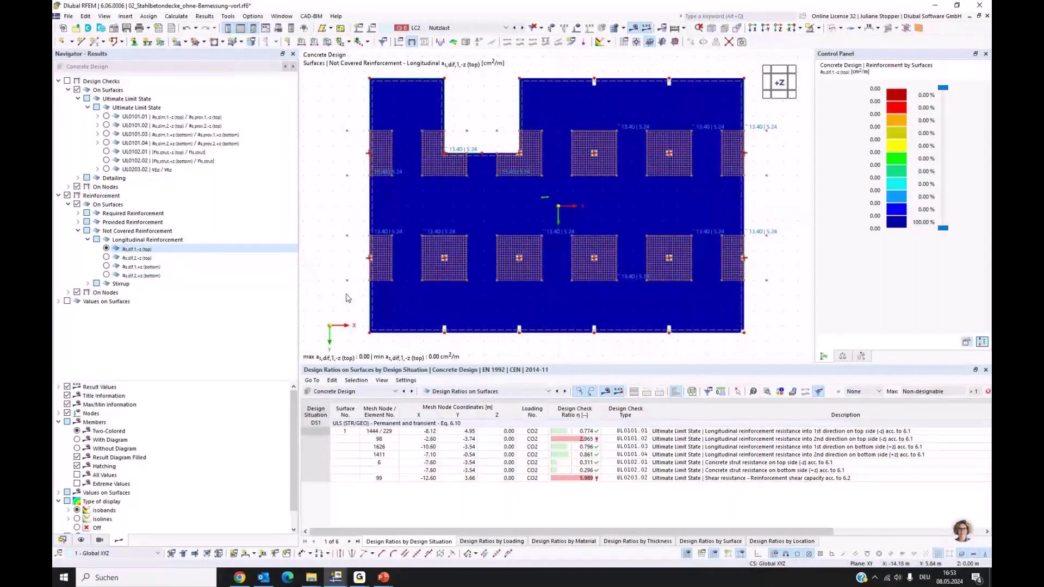
left_click(106, 258)
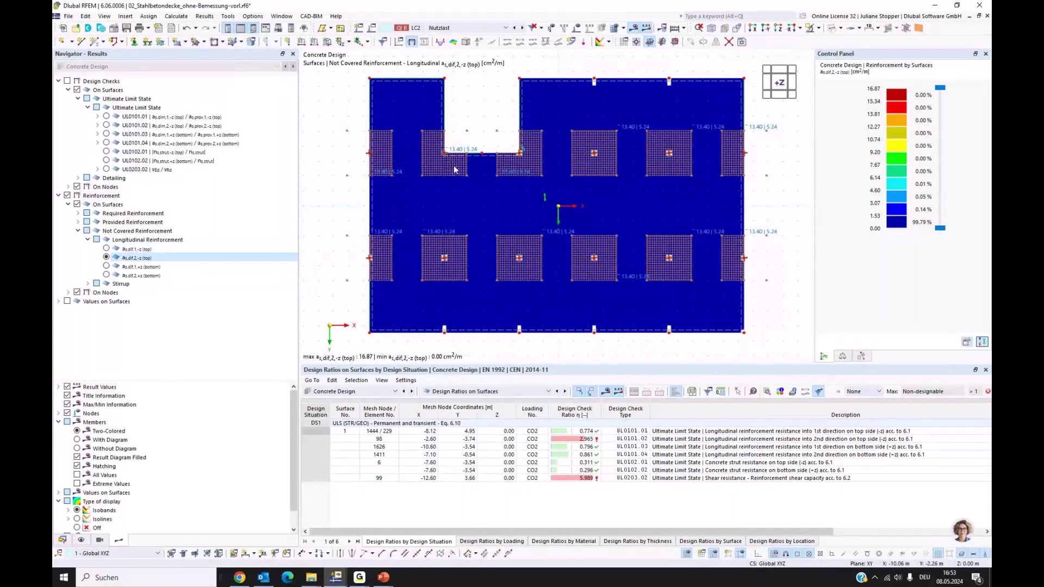
Examine the uncovered direction 2 top reinforcement at the slab recess corners and locate the governing UL0101.02 check in the model.
scroll(507, 160, "up", 3)
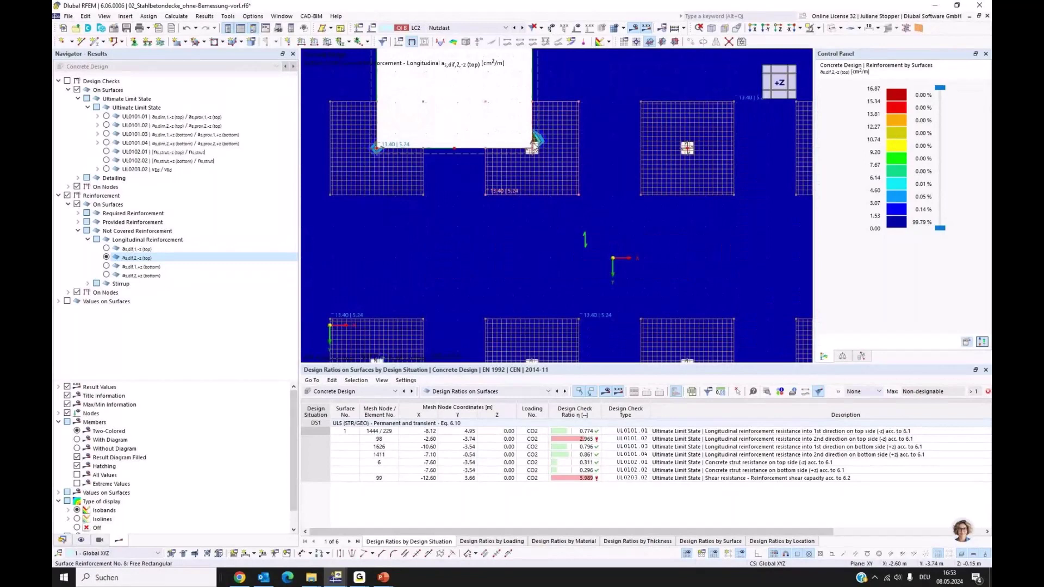
scroll(547, 276, "down", 2)
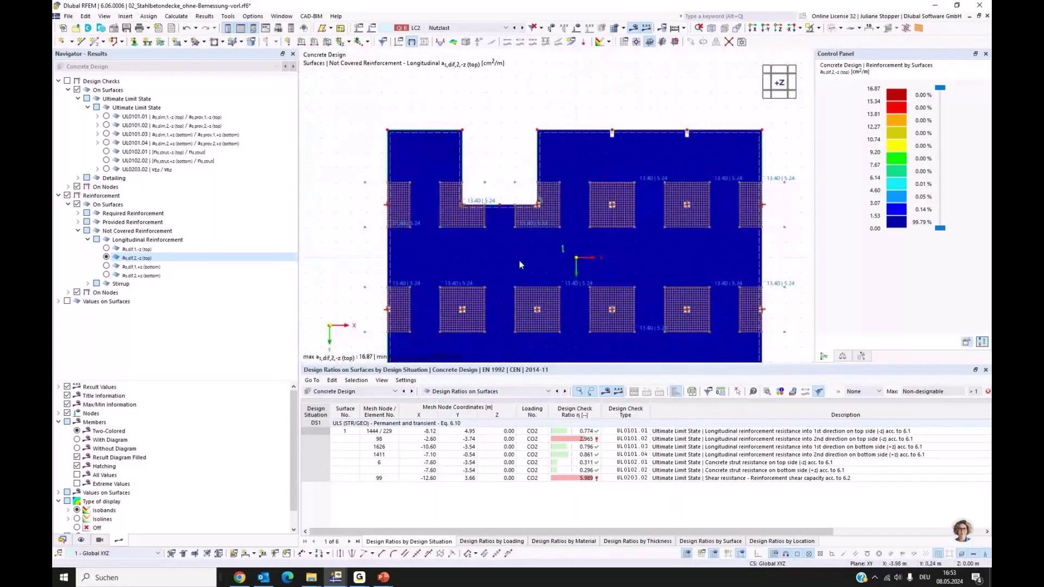
middle_click_drag(523, 262, 492, 231)
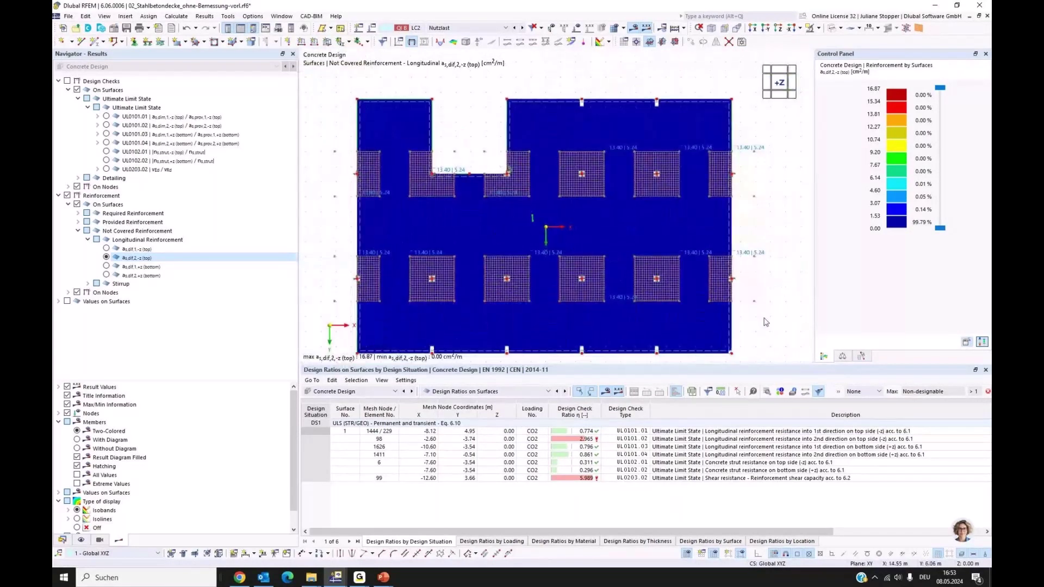
left_click(632, 439)
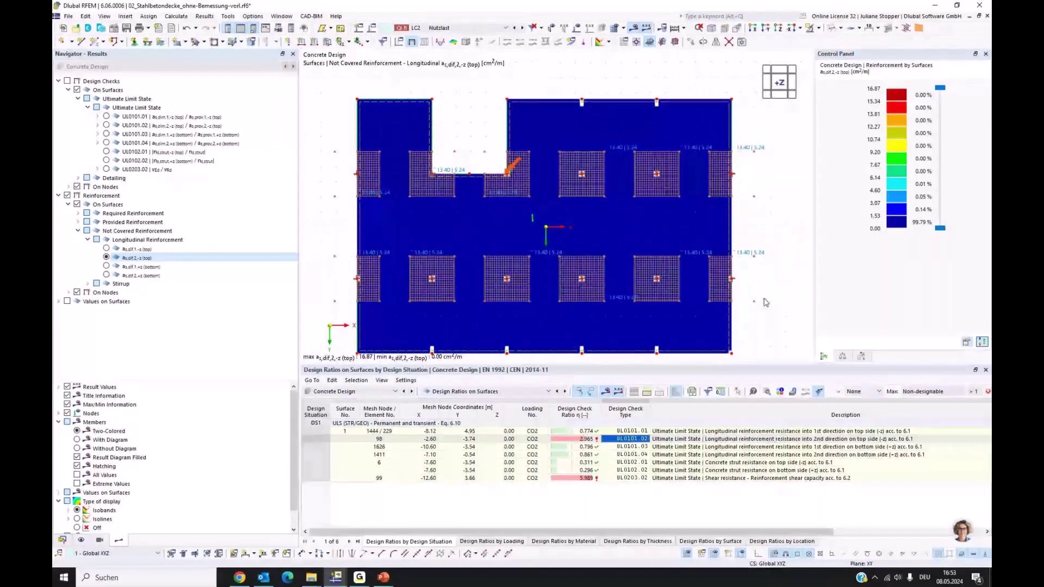
Open the UL0101.02 design check details and review the provided and required reinforcement areas, design ratio and formulas.
double_click(630, 439)
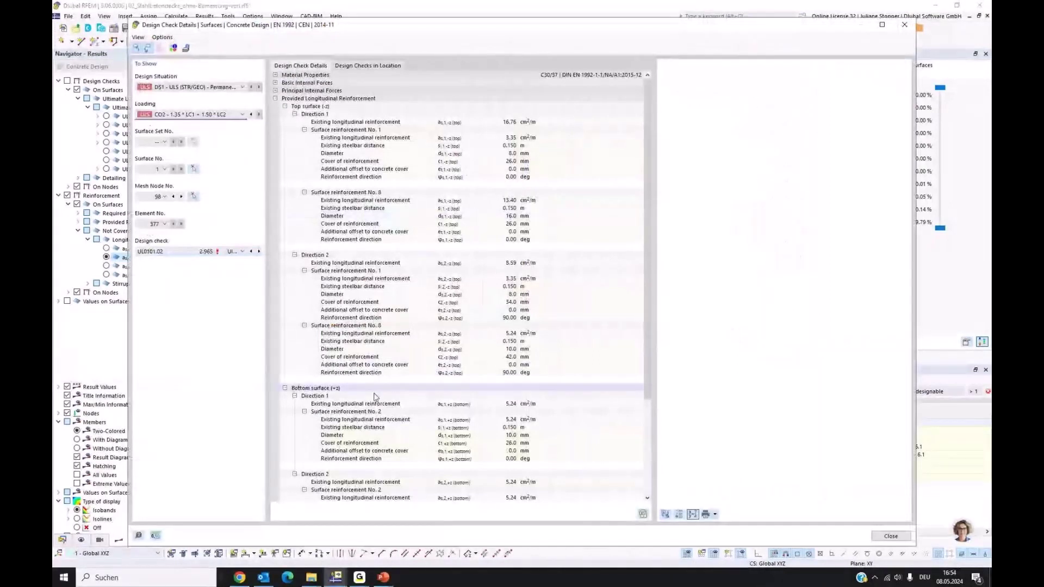
left_click(276, 99)
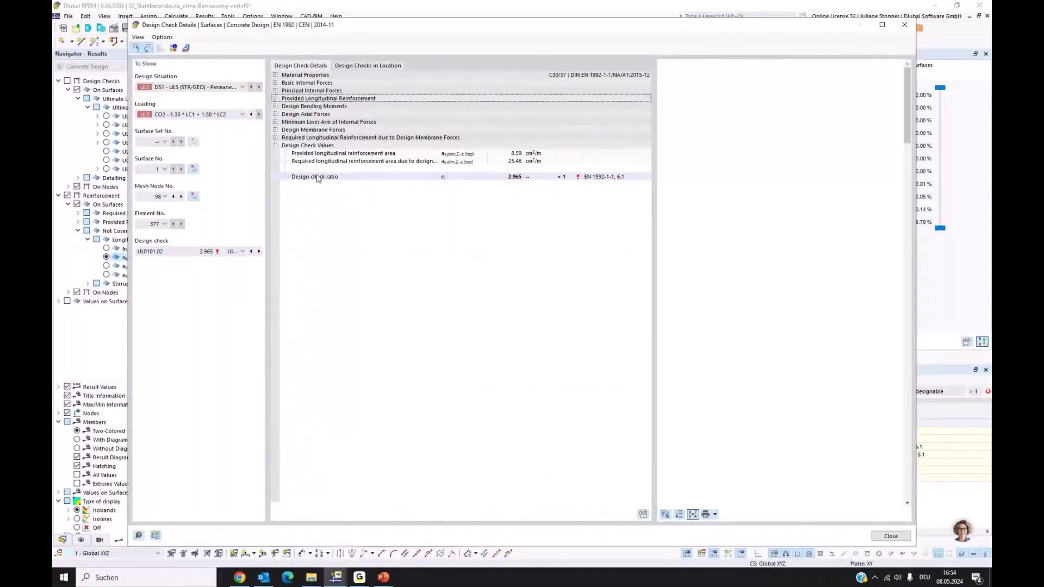
left_click(510, 162)
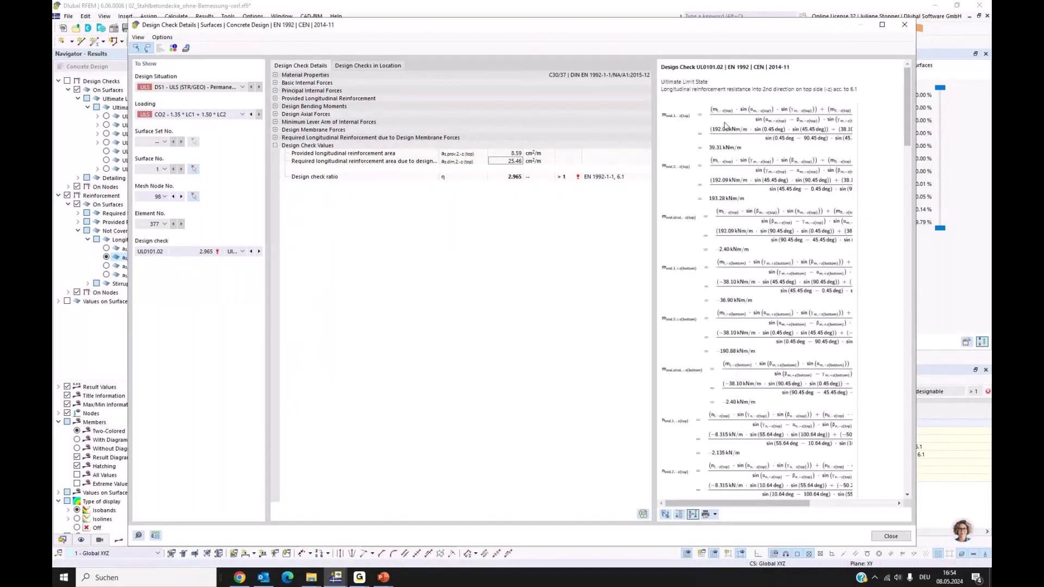
left_click(517, 181)
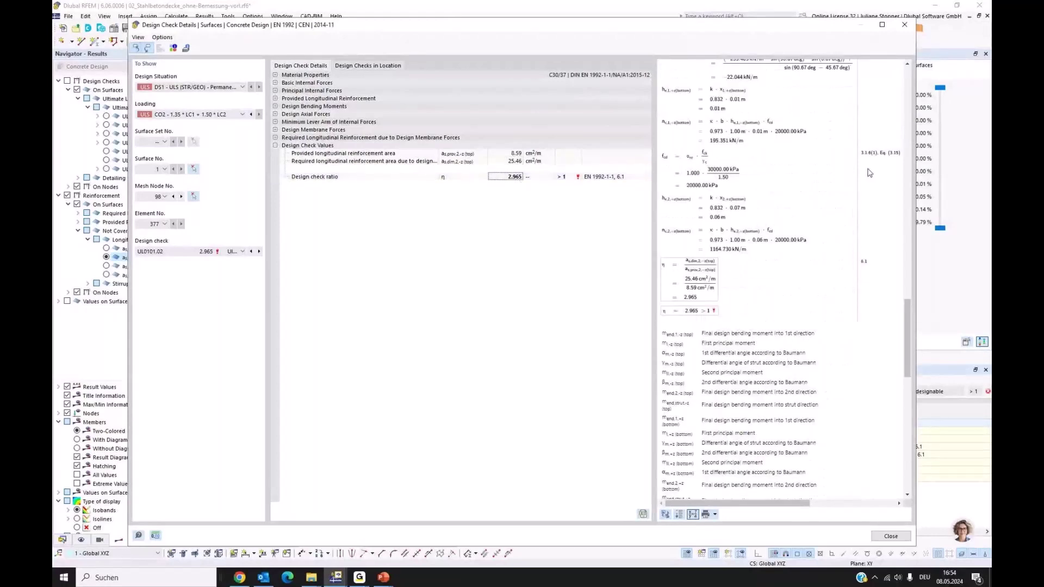
scroll(872, 176, "up", 1)
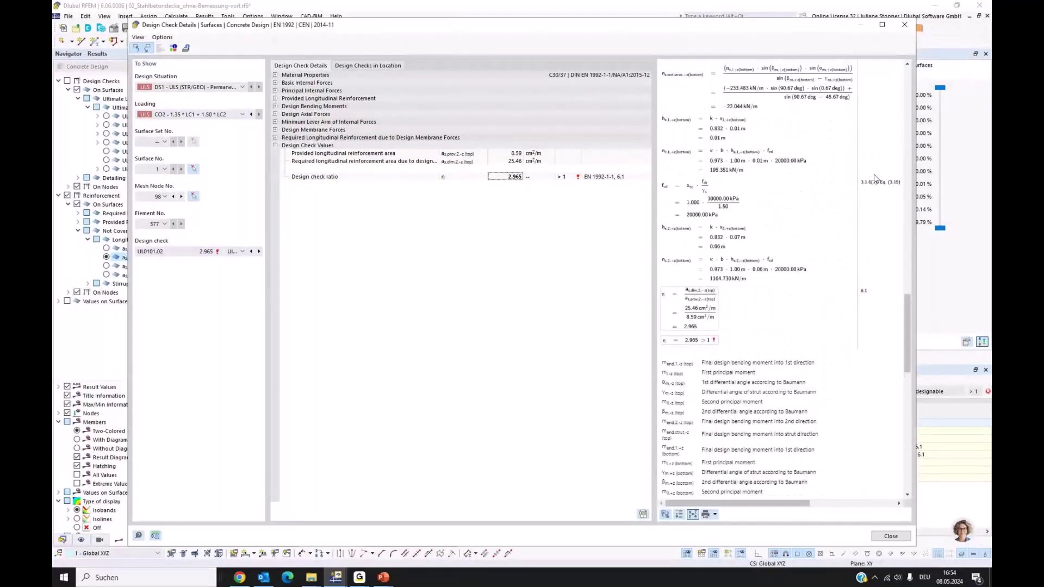
scroll(875, 179, "up", 6)
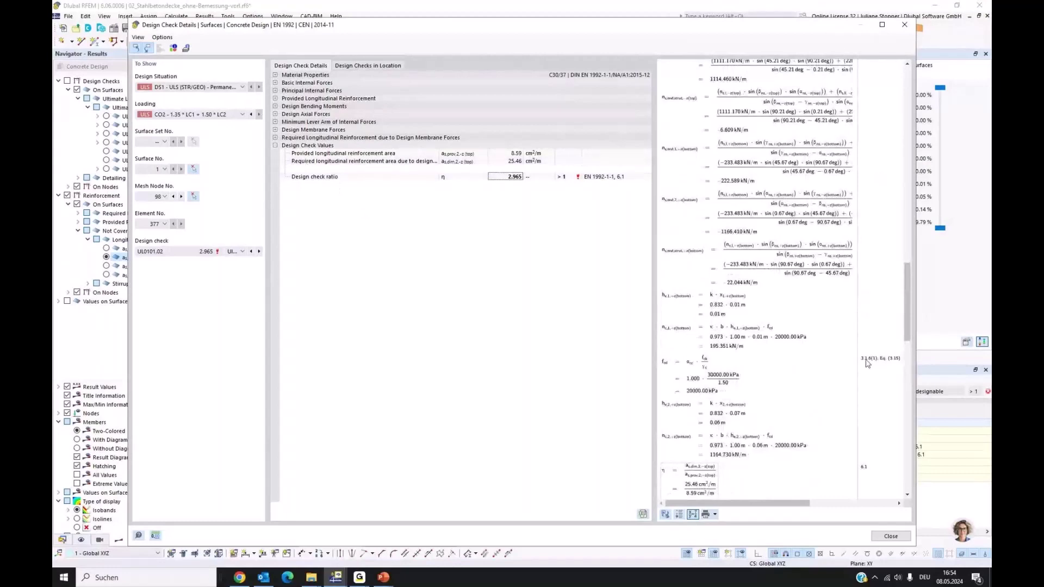
scroll(868, 348, "up", 15)
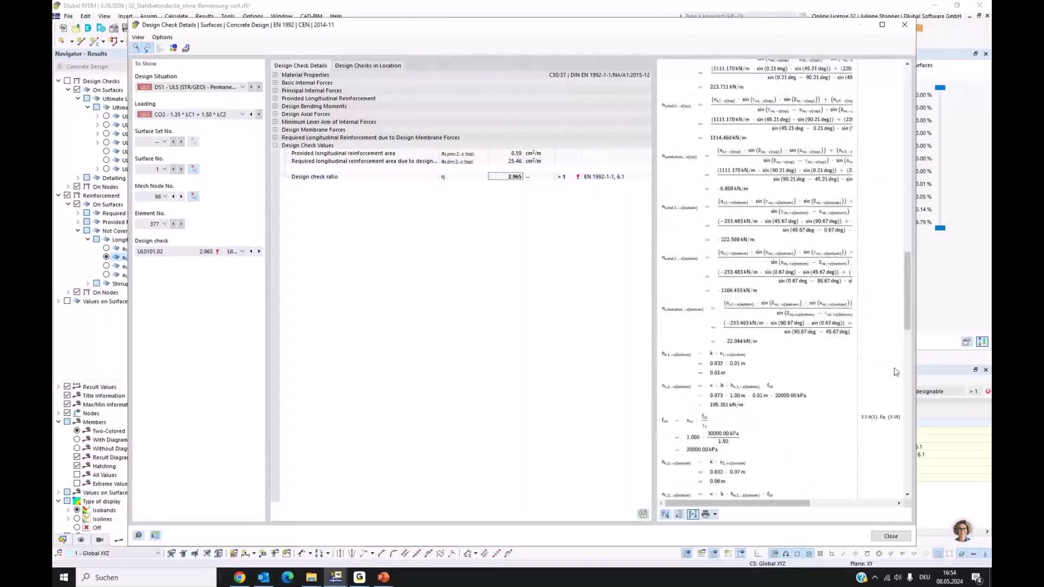
left_click(906, 26)
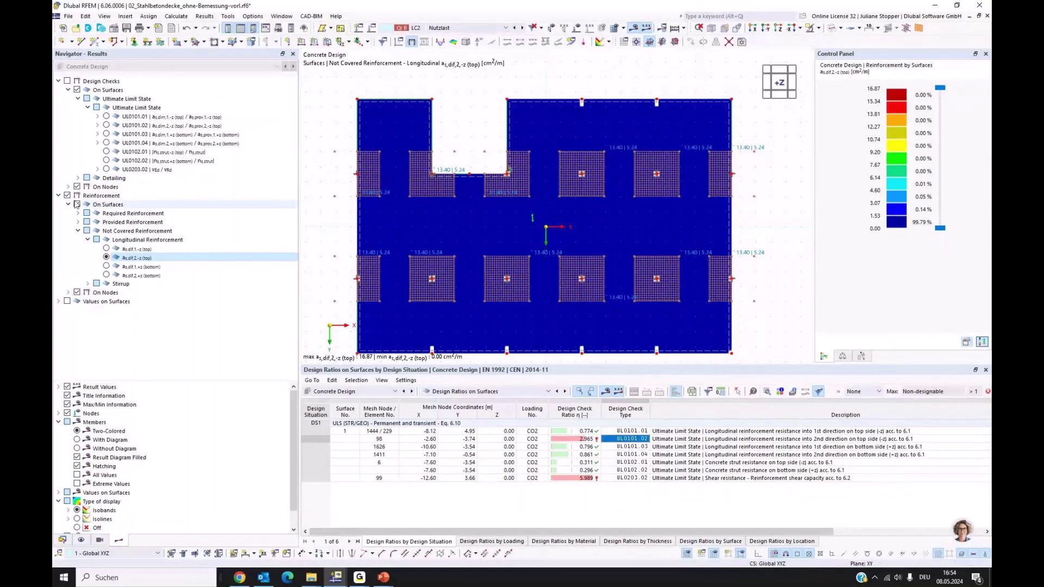
Hide the concrete design objects in the model and display the UL0203.02 shear design check on surfaces.
left_click(58, 195)
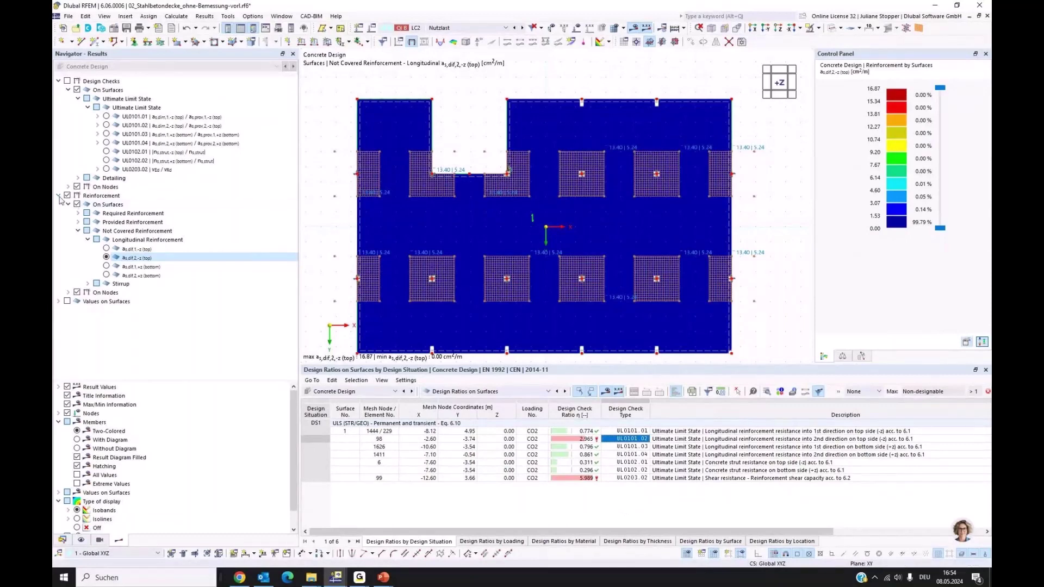
left_click(81, 540)
left_click(77, 390)
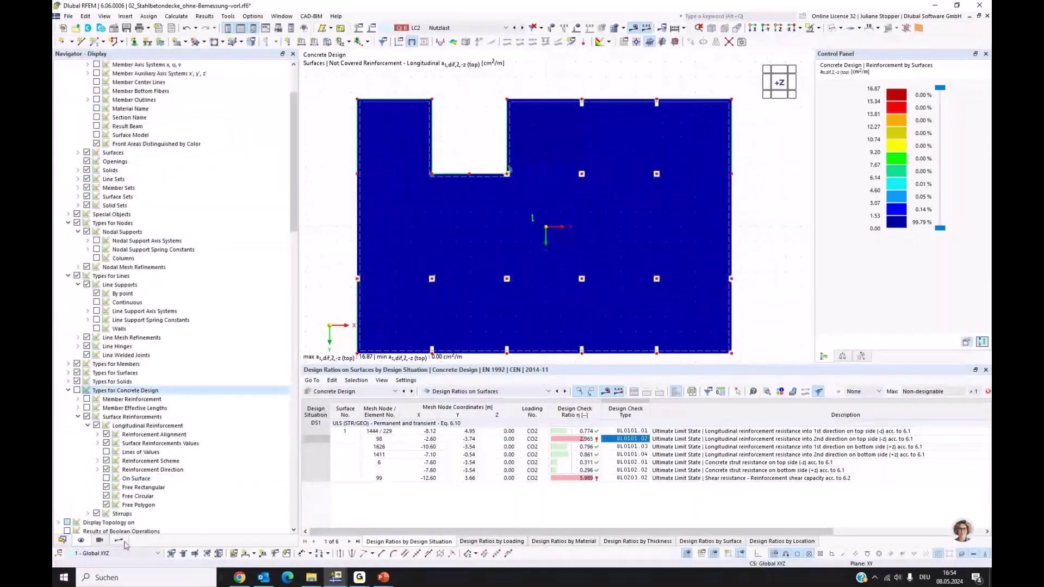
left_click(61, 540)
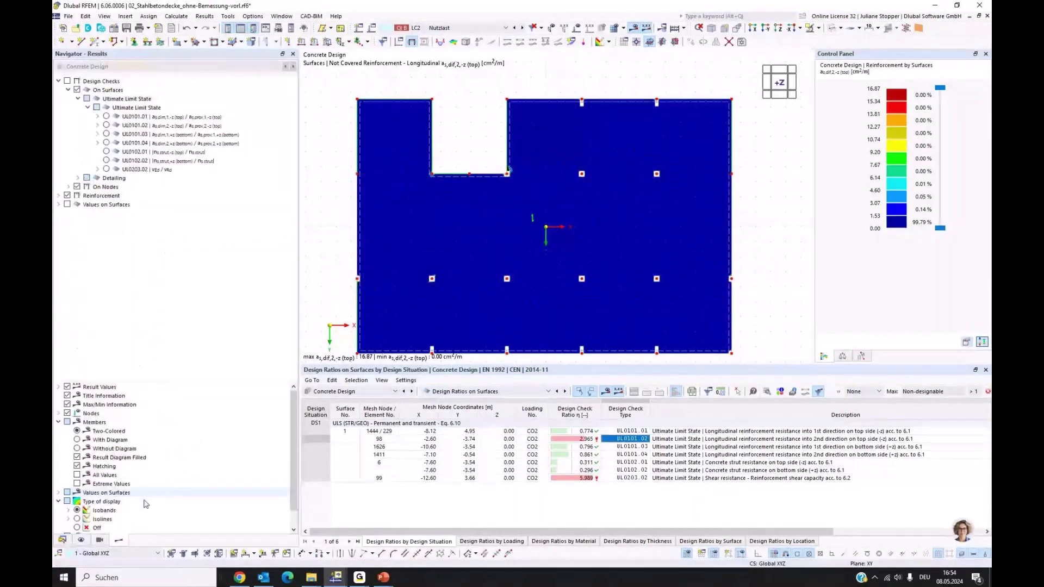
left_click(106, 170)
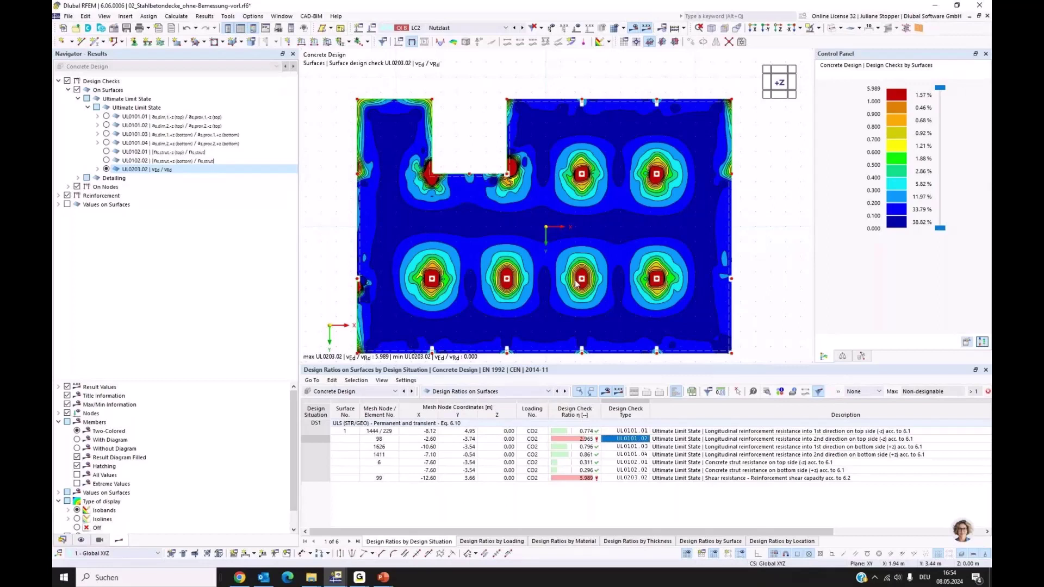
Display the UL0400 punching design check on nodes and hide the design checks on surfaces.
left_click(68, 187)
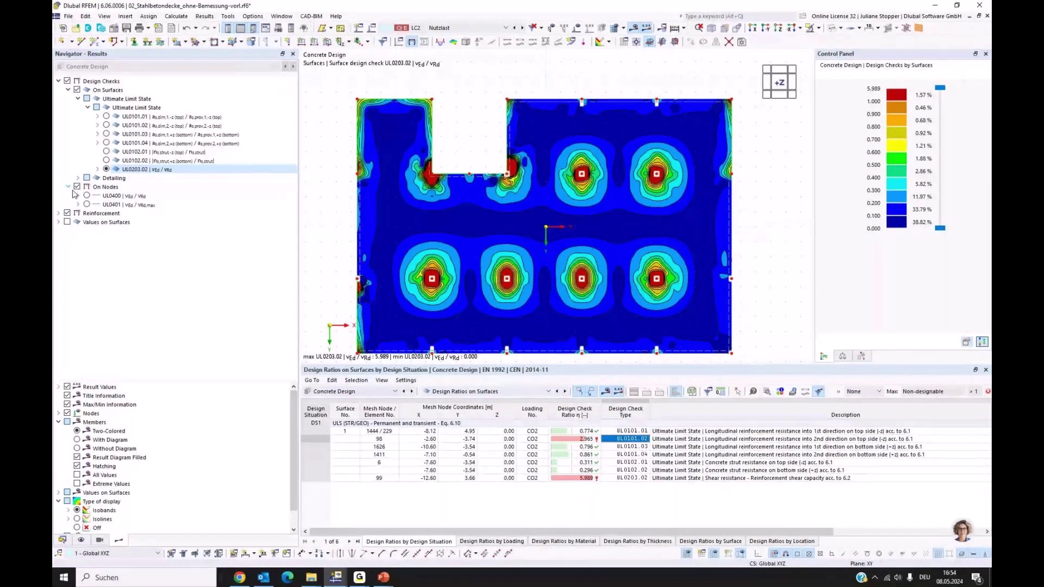
left_click(86, 196)
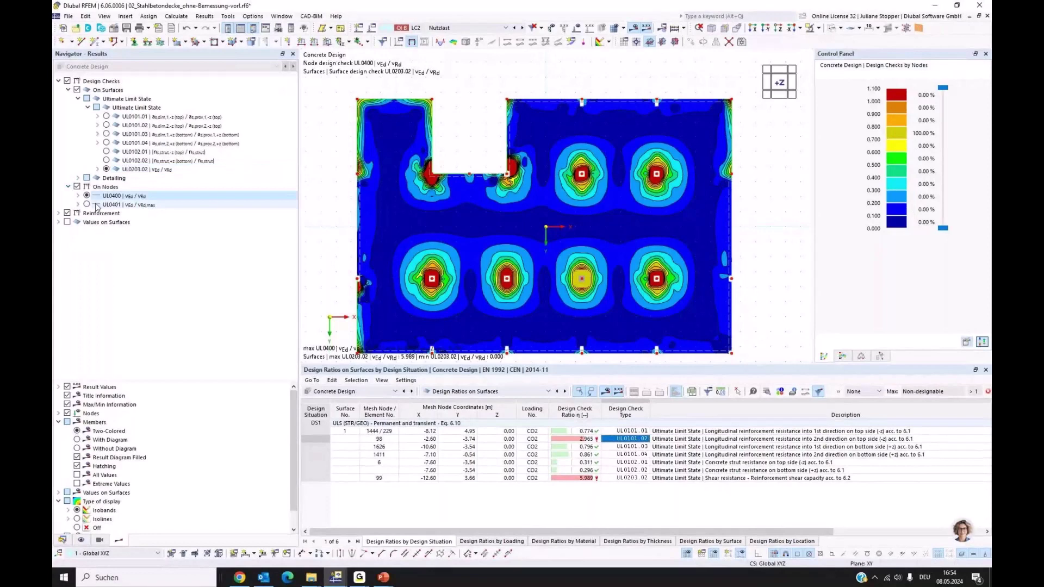
left_click(76, 90)
left_click(98, 170)
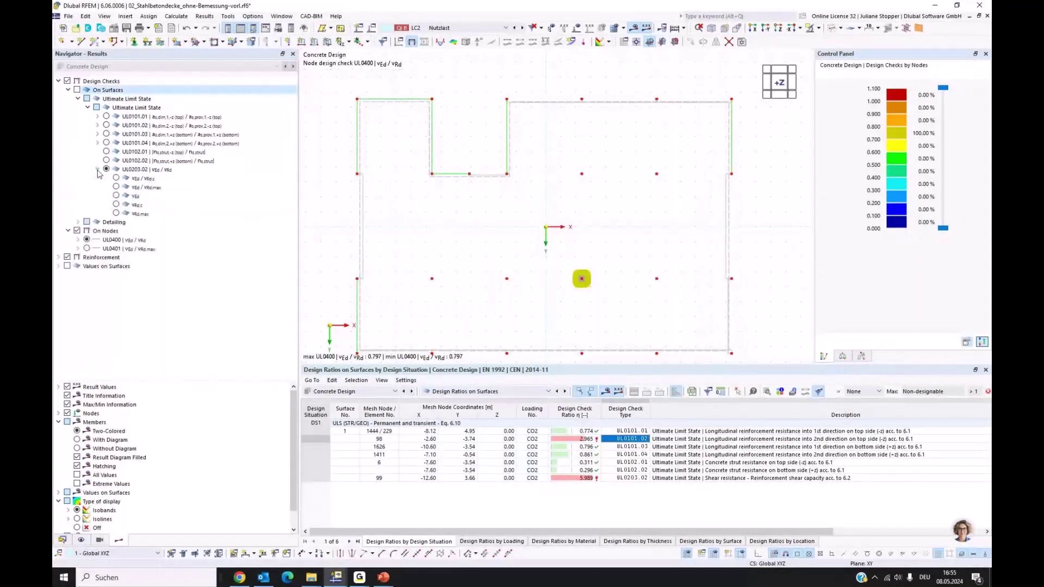
left_click(87, 241)
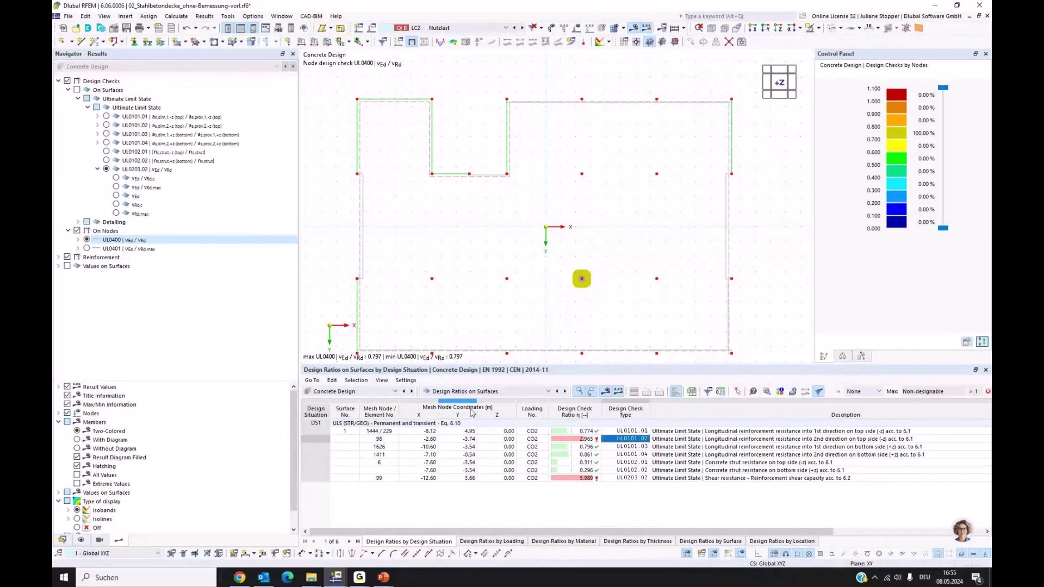
List the design ratios on nodes and look at the punching check at the column perimeter.
left_click(471, 391)
left_click(479, 433)
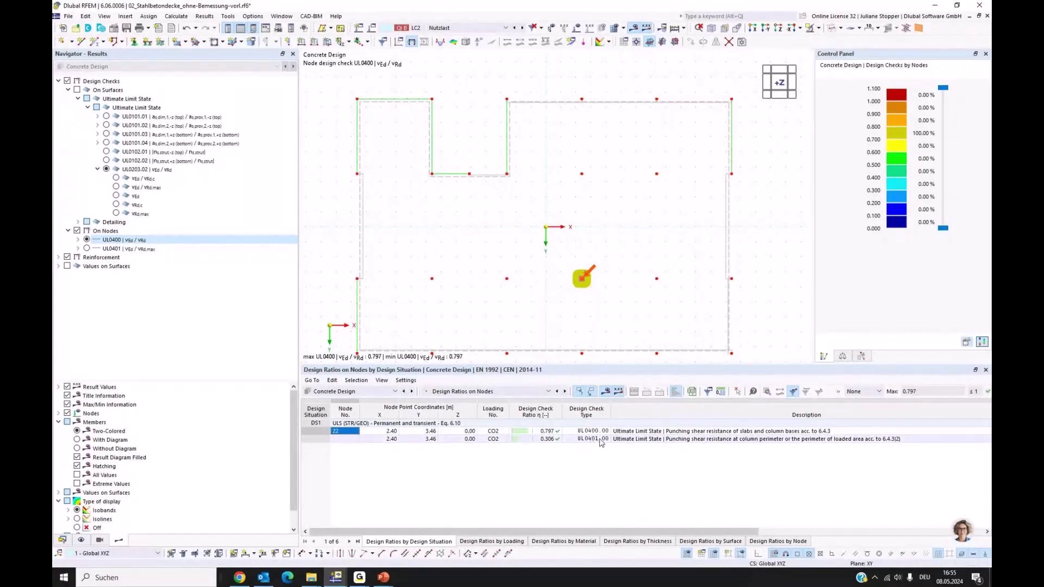
left_click(599, 439)
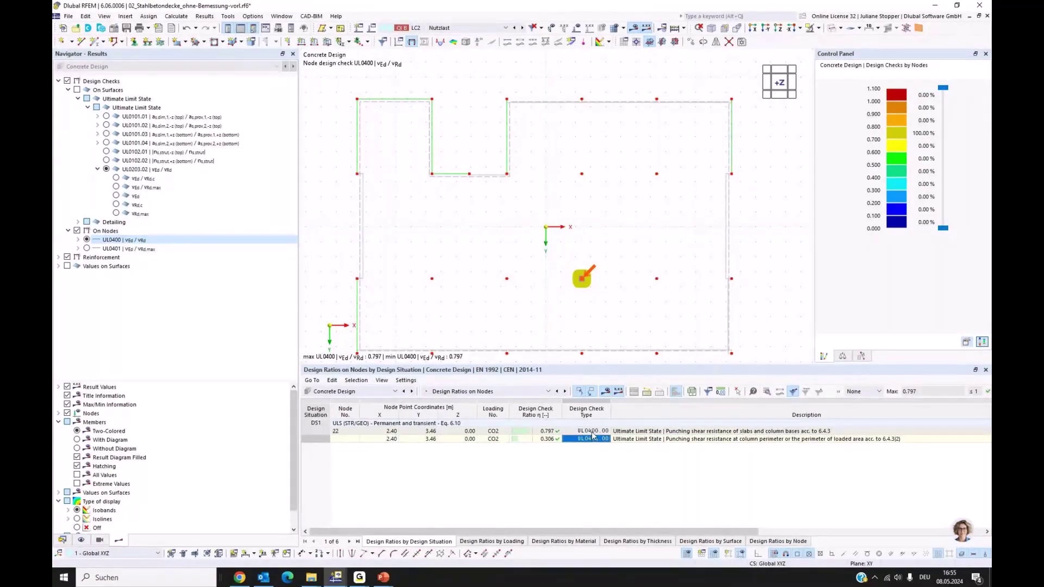
Review the UL0400 punching check details at node 22, comparing formulas without and with values, and view the print options.
double_click(593, 435)
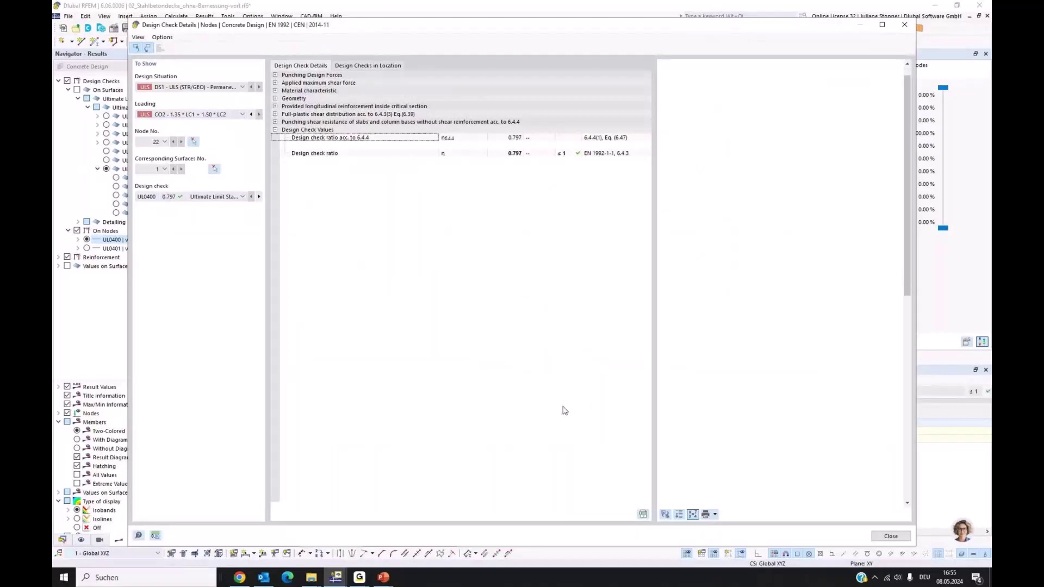
left_click(692, 515)
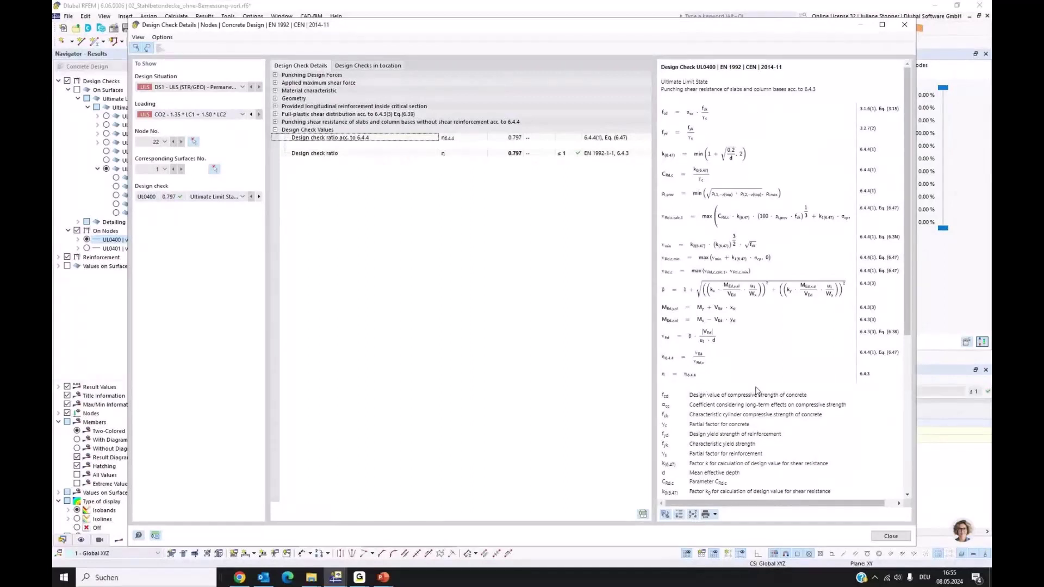
left_click(692, 514)
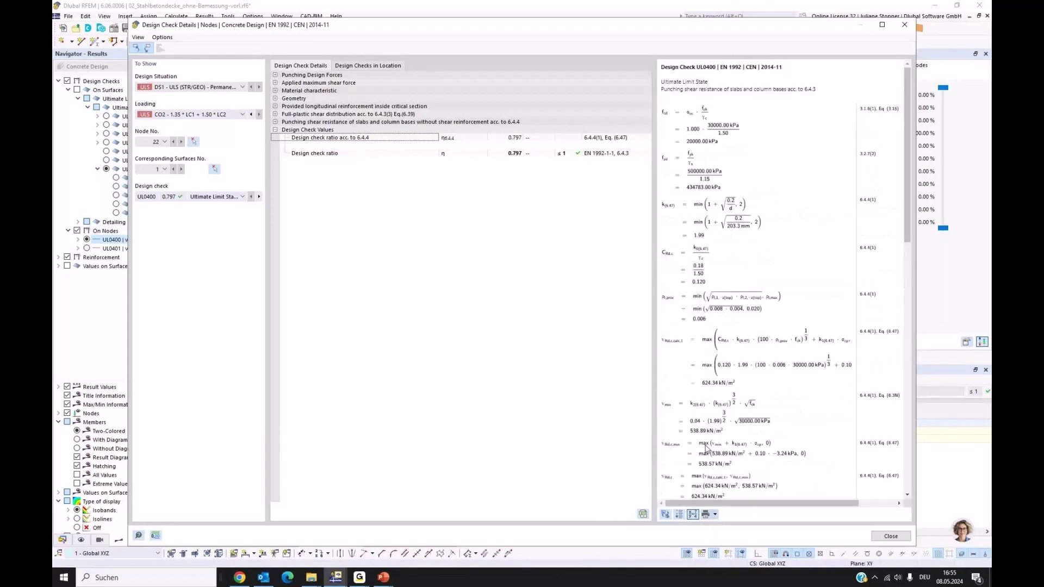
left_click(716, 516)
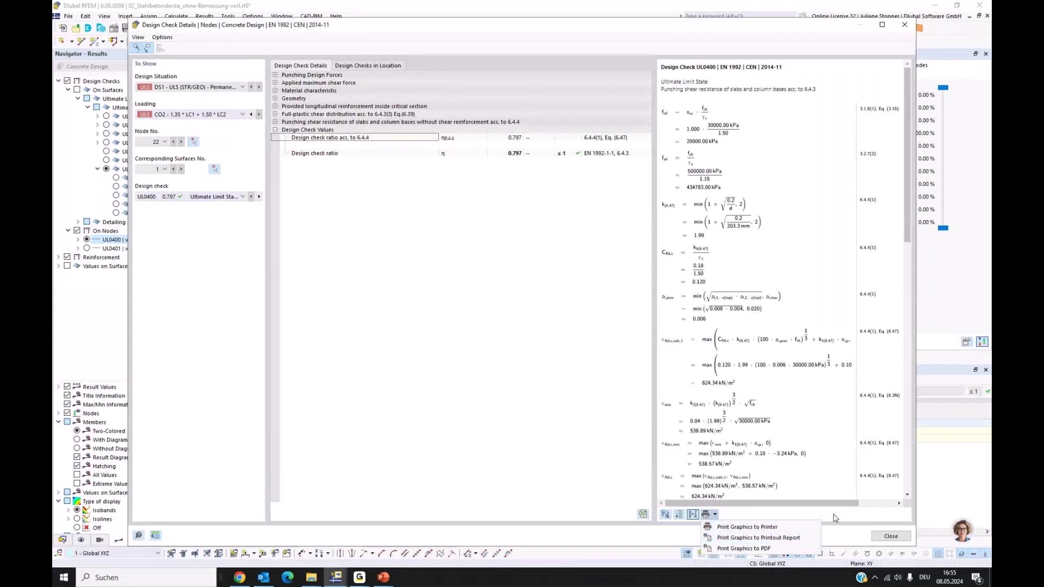
left_click(891, 536)
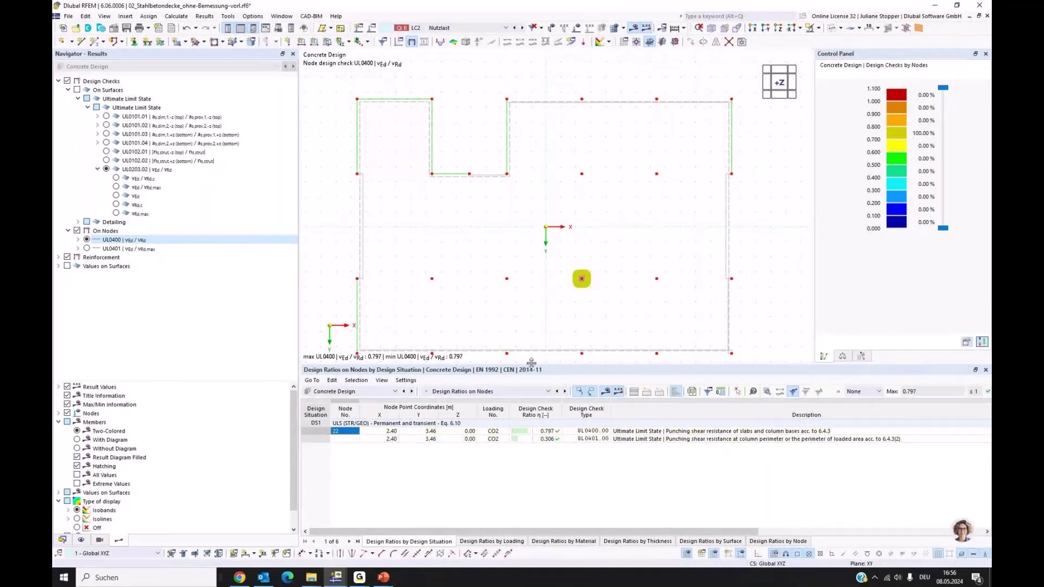
Enlarge the graphics area, display the UL0101.01 surface check as isolines, and turn on values on surfaces.
left_click_drag(531, 362, 514, 395)
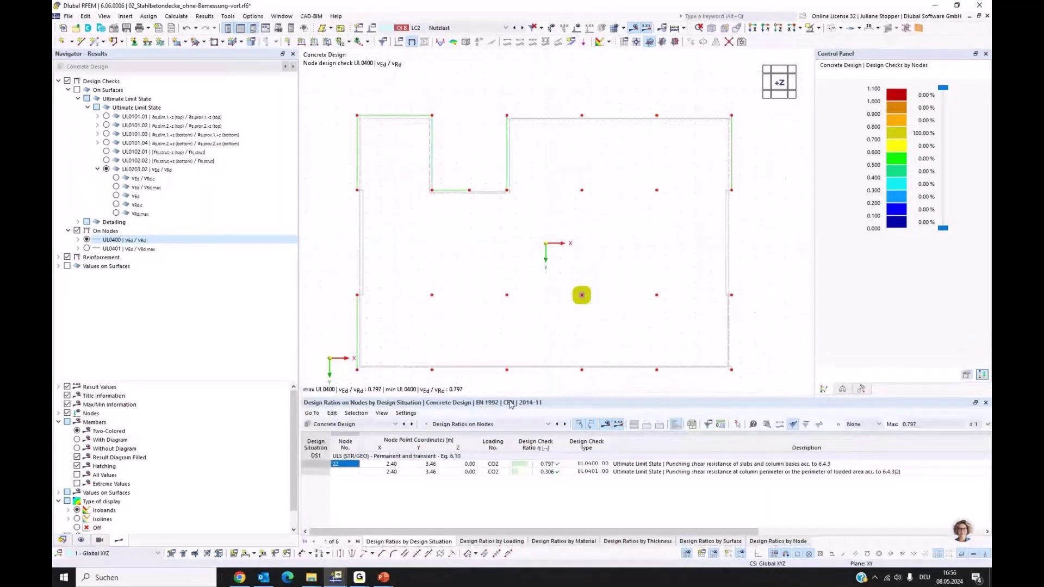
left_click(107, 117)
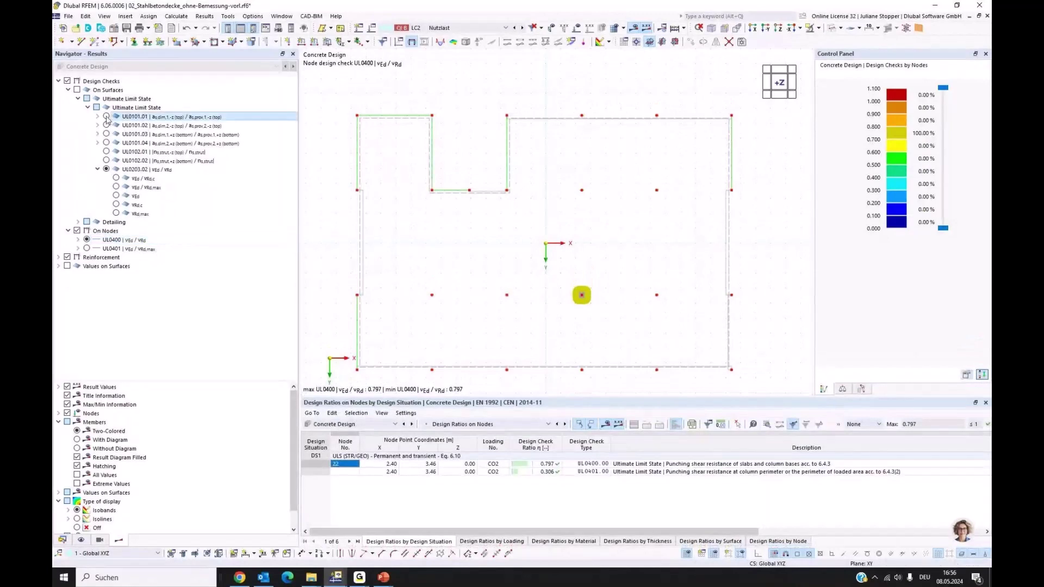
left_click(106, 117)
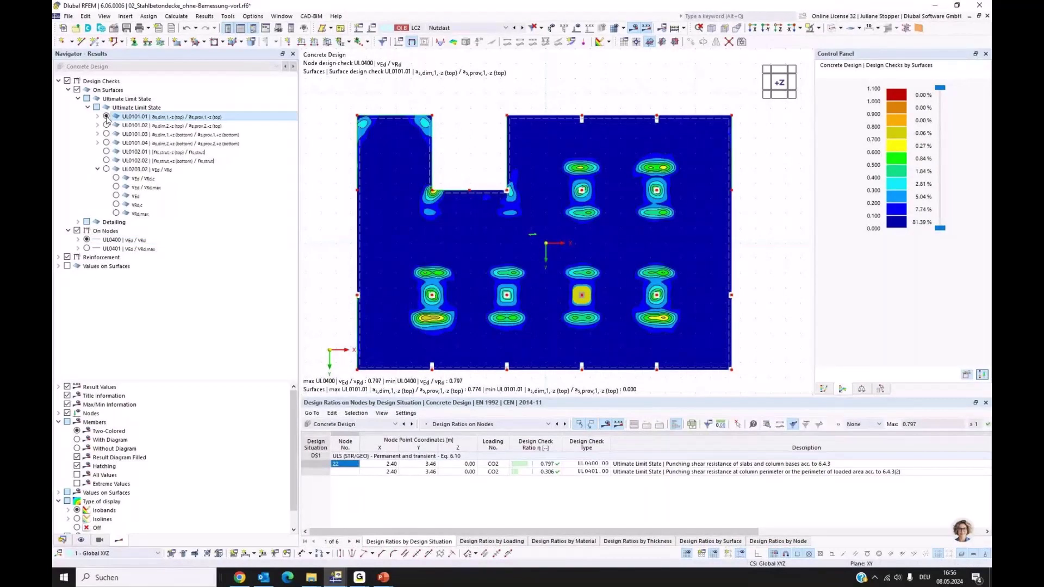
left_click_drag(192, 379, 191, 326)
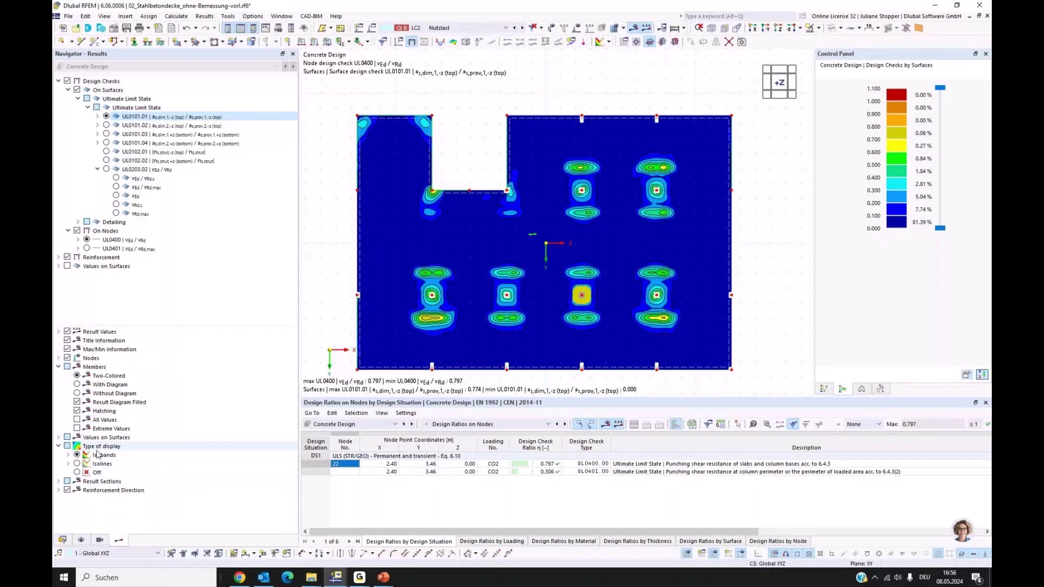
left_click(77, 464)
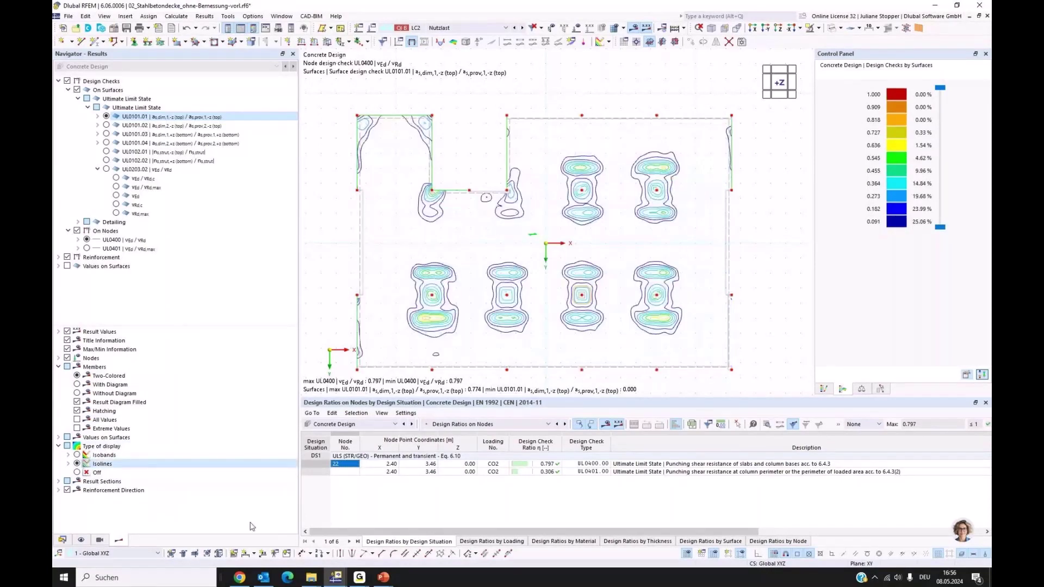
middle_click_drag(546, 365, 552, 348)
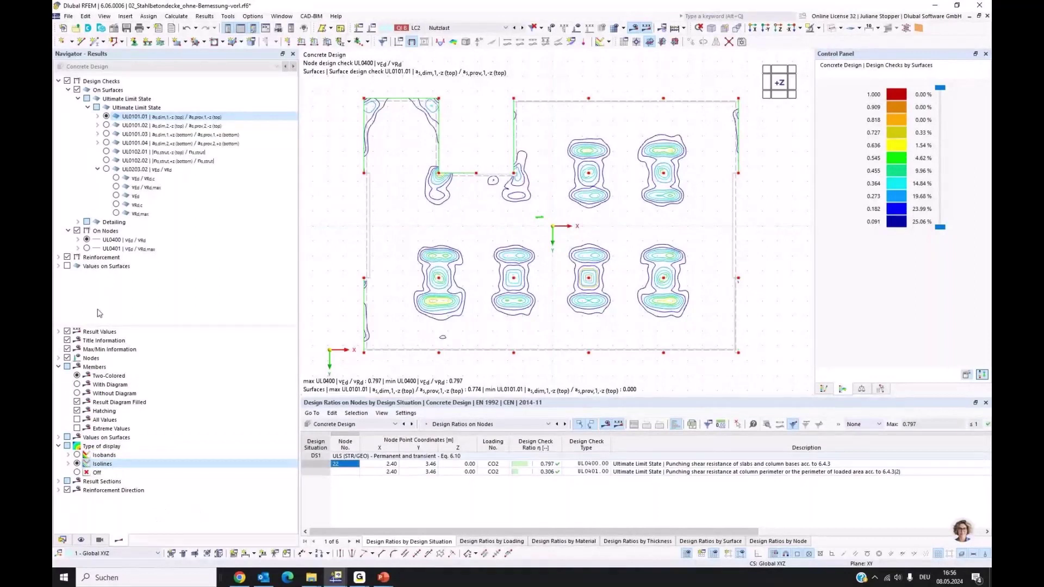
left_click(67, 266)
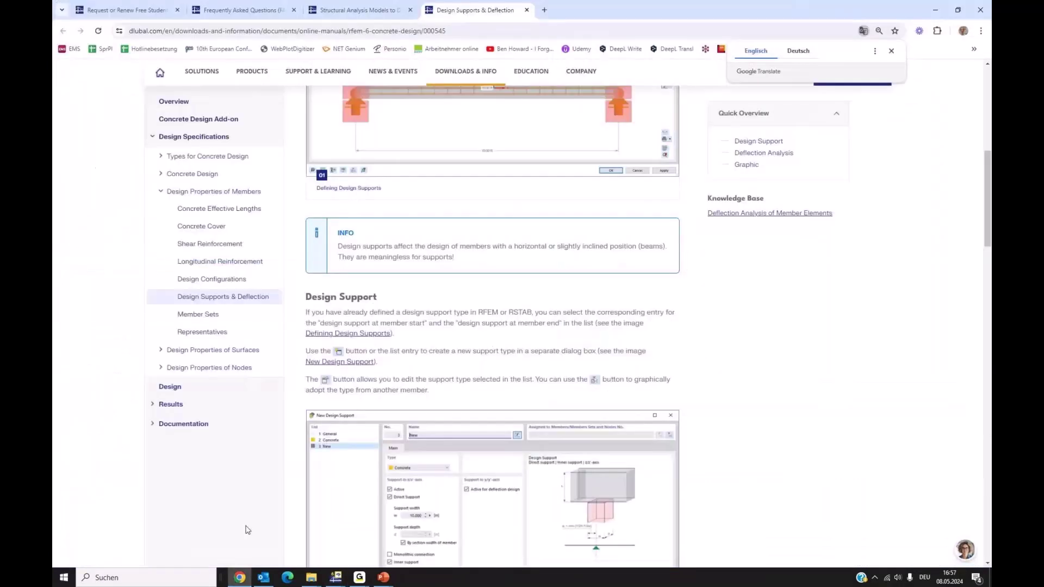
Switch to the Chrome browser, view the free student license request page, and browse the structural analysis models to download.
left_click(239, 577)
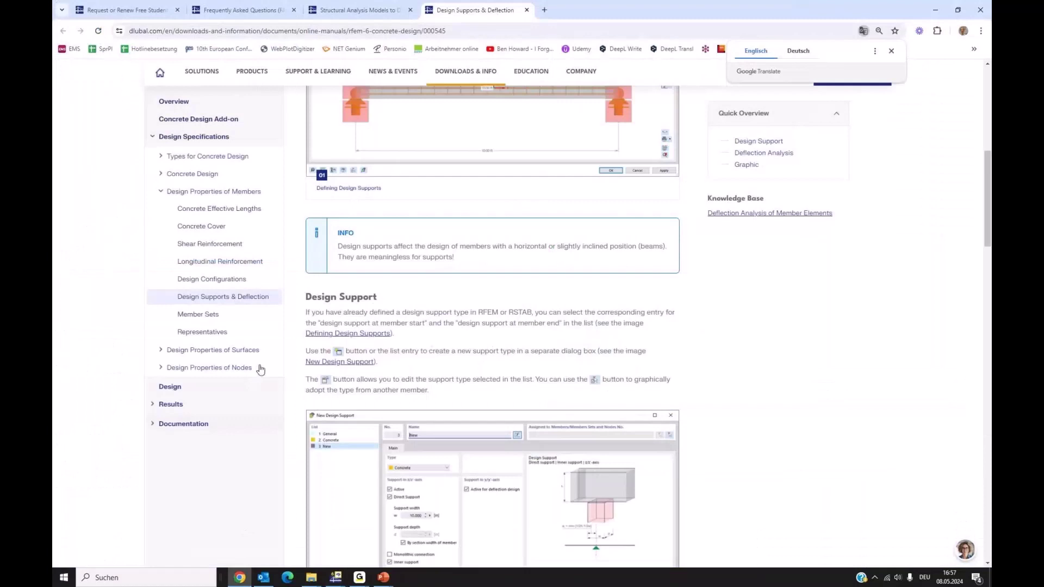
left_click(125, 12)
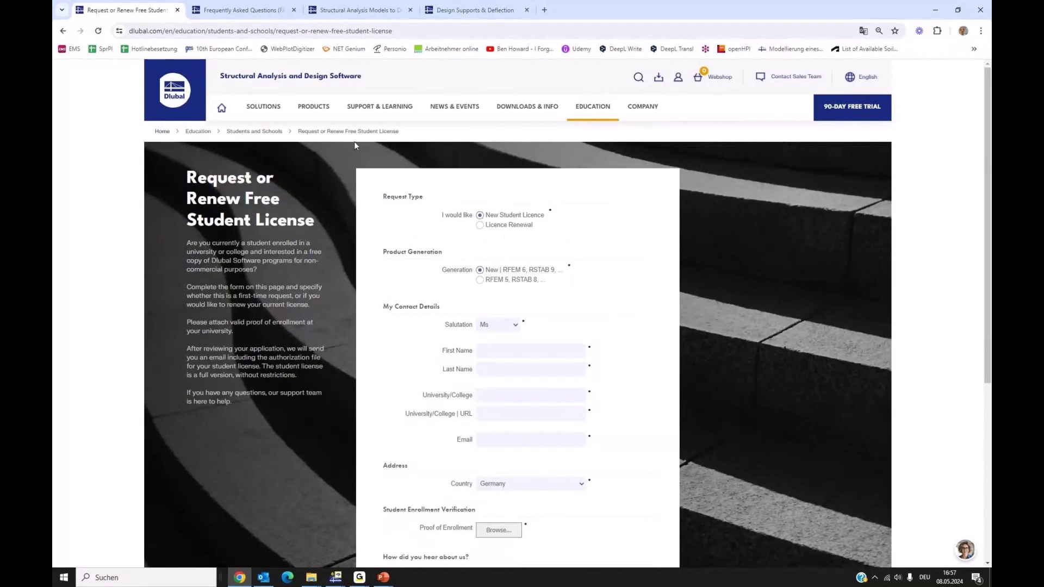
left_click(367, 12)
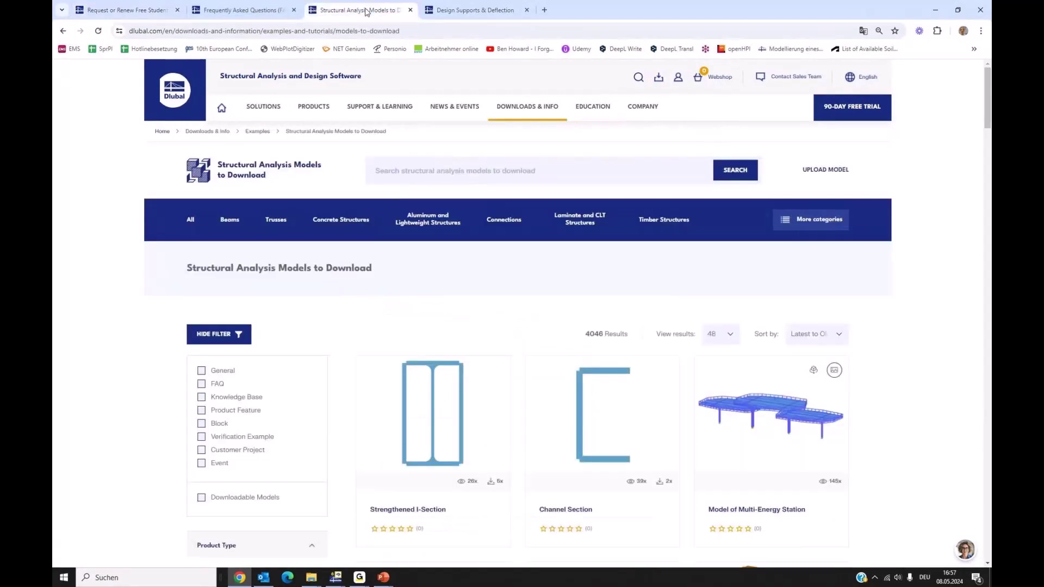
scroll(603, 294, "down", 4)
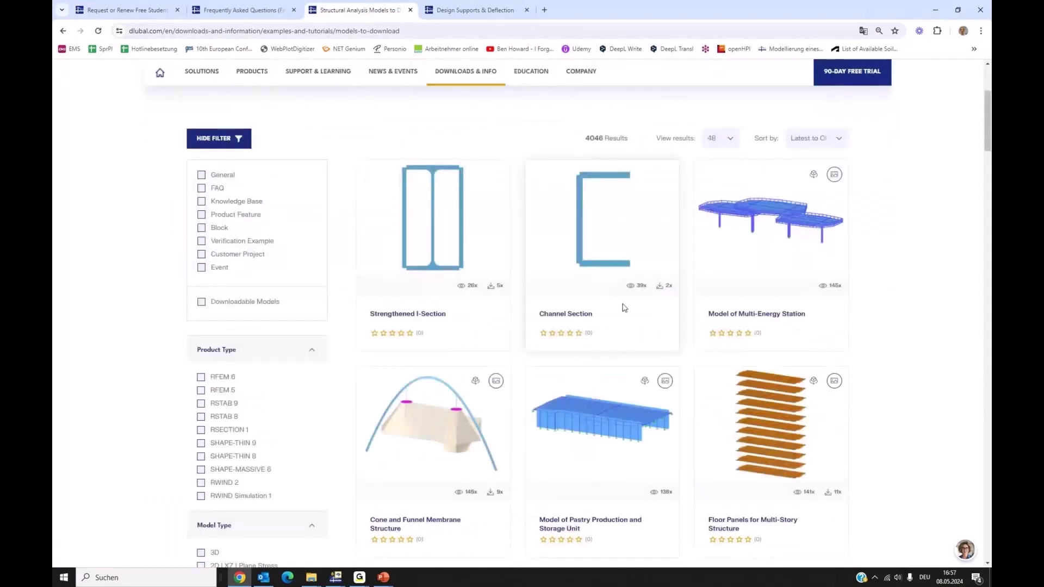
scroll(604, 338, "down", 4)
scroll(603, 337, "down", 6)
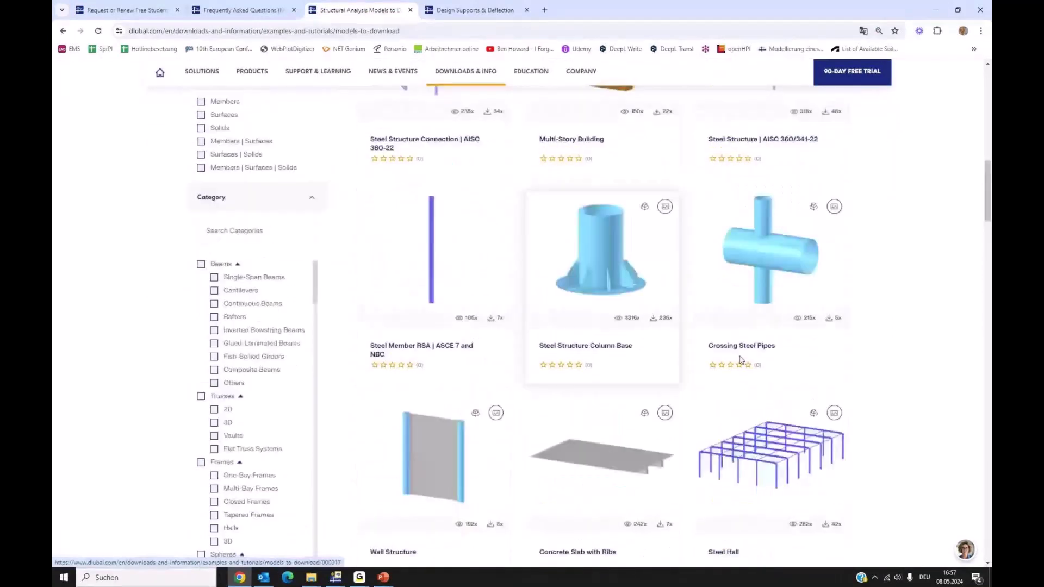
Look through further example models in the download list, such as the steel hall and concrete building, and return to its beginning.
scroll(832, 394, "down", 3)
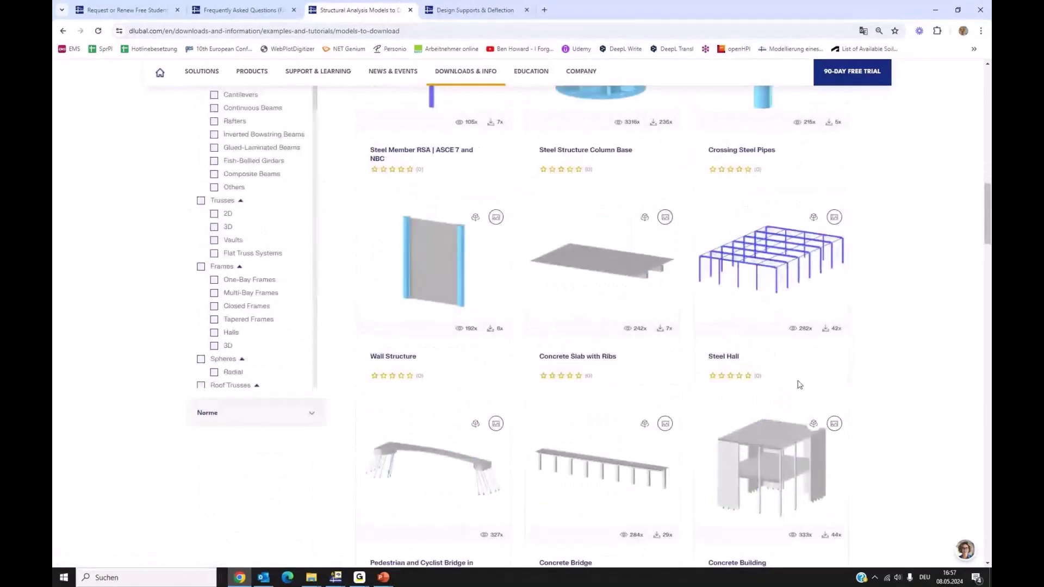
scroll(799, 385, "up", 10)
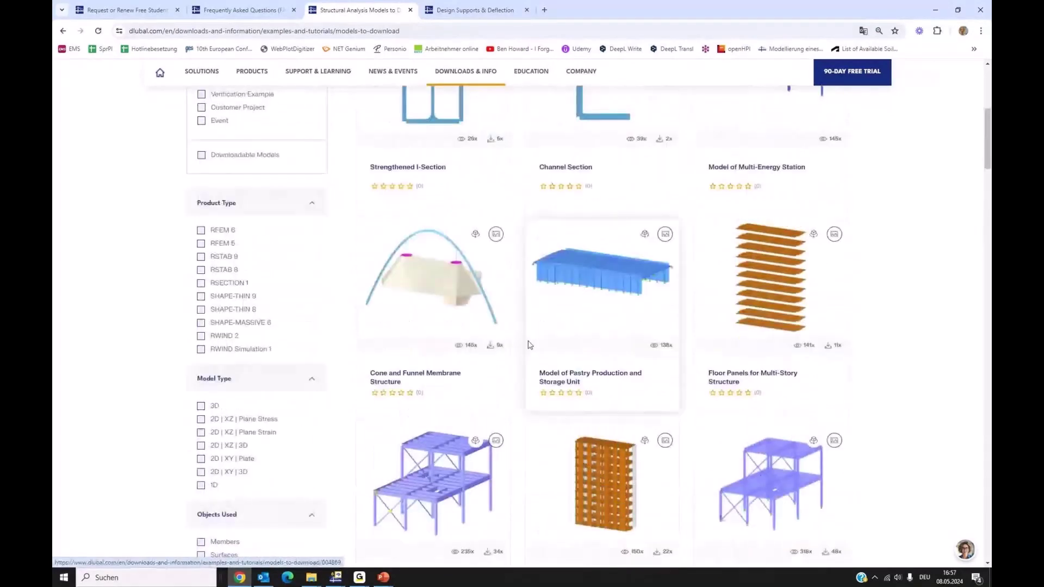
scroll(530, 345, "up", 5)
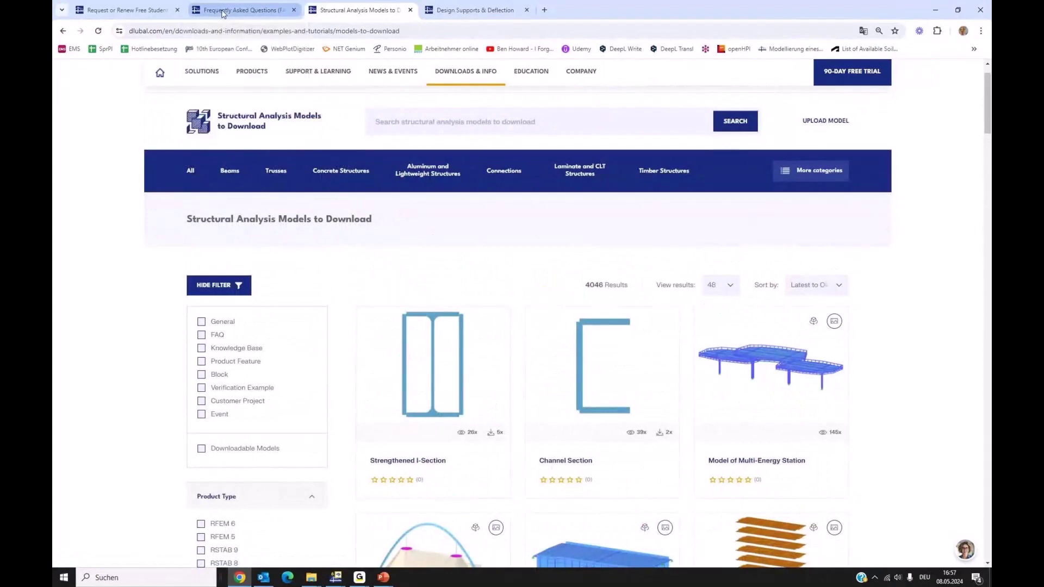
View the Frequently Asked Questions page and filter its entries by the product Concrete Design for RFEM 6.
left_click(223, 13)
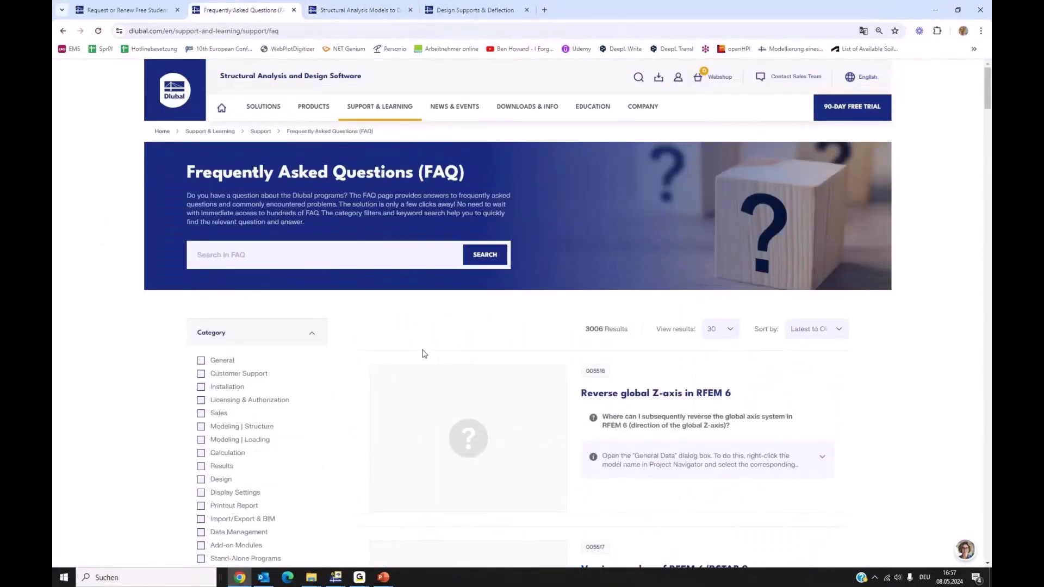
scroll(663, 408, "down", 3)
scroll(663, 408, "down", 12)
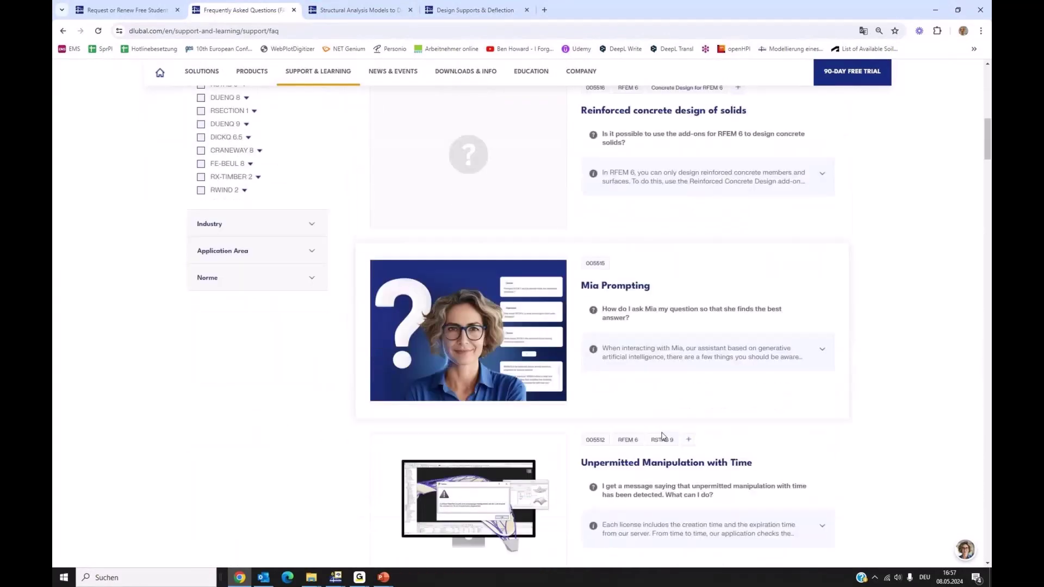
scroll(663, 435, "up", 7)
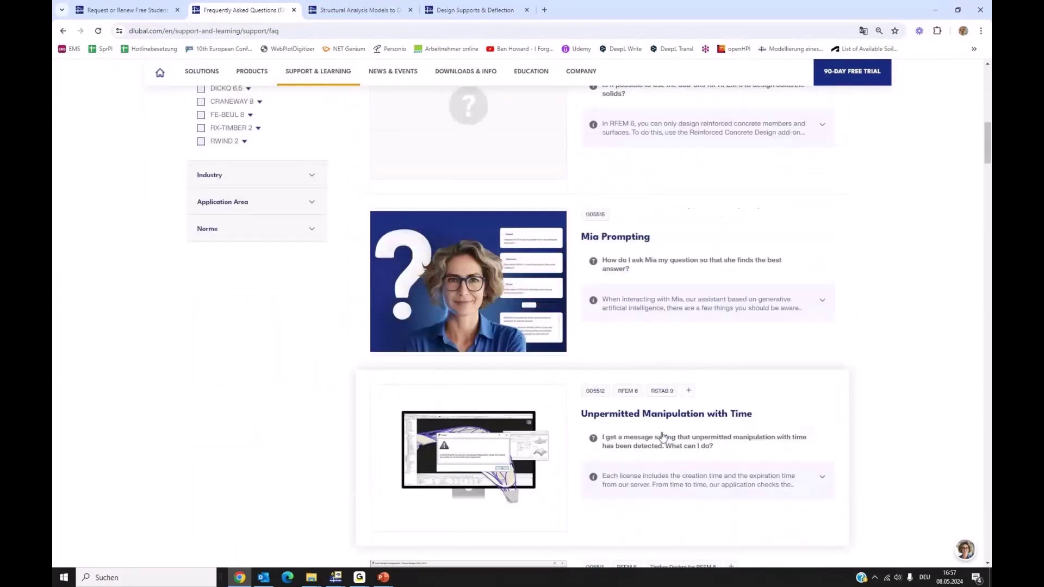
left_click(241, 303)
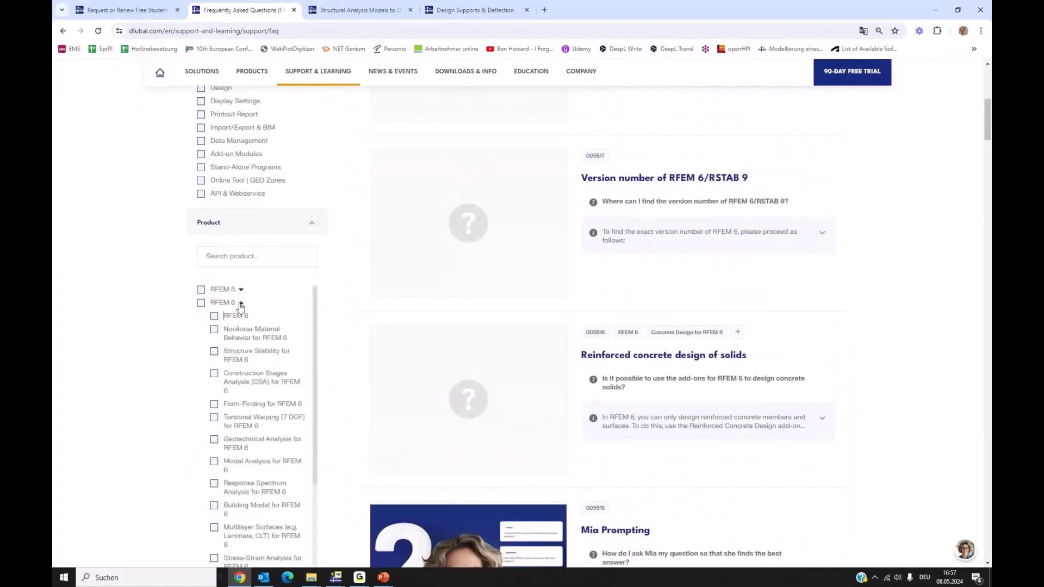
scroll(283, 388, "down", 2)
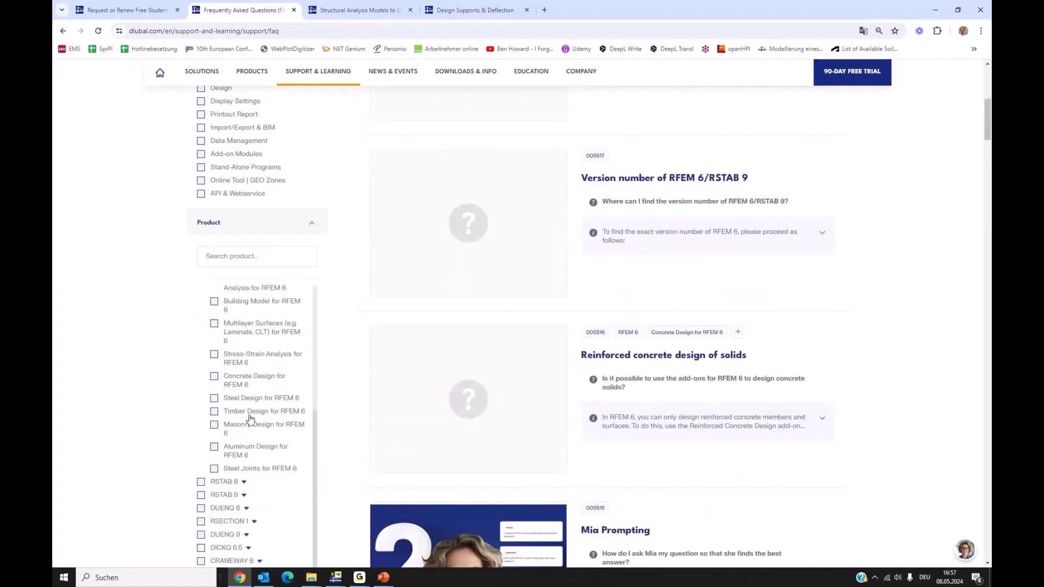
left_click(247, 380)
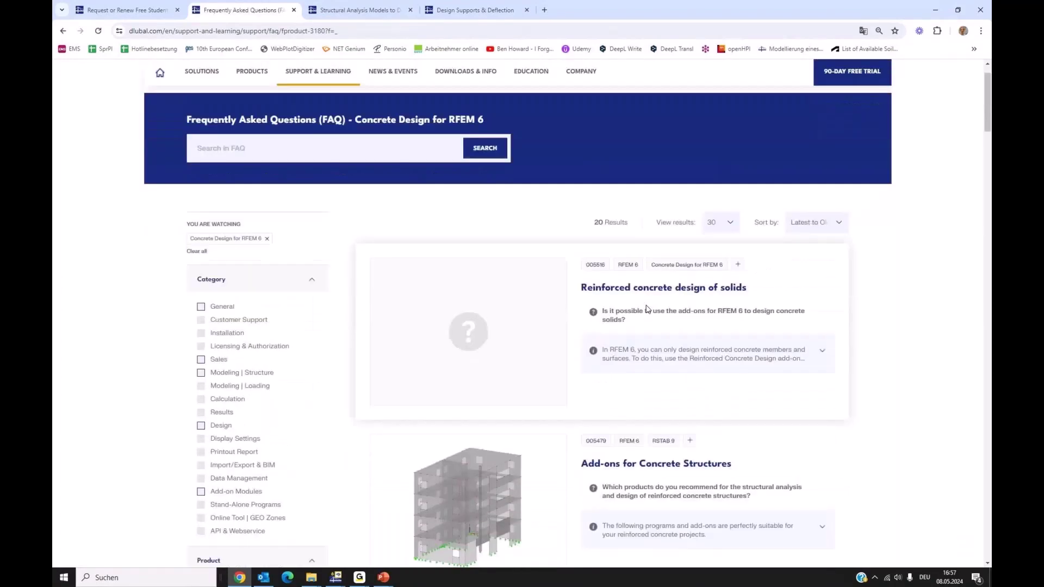
Look through the filtered concrete design FAQs, including the entry on not valid or deactivated punching nodes.
scroll(645, 309, "down", 2)
scroll(647, 307, "down", 2)
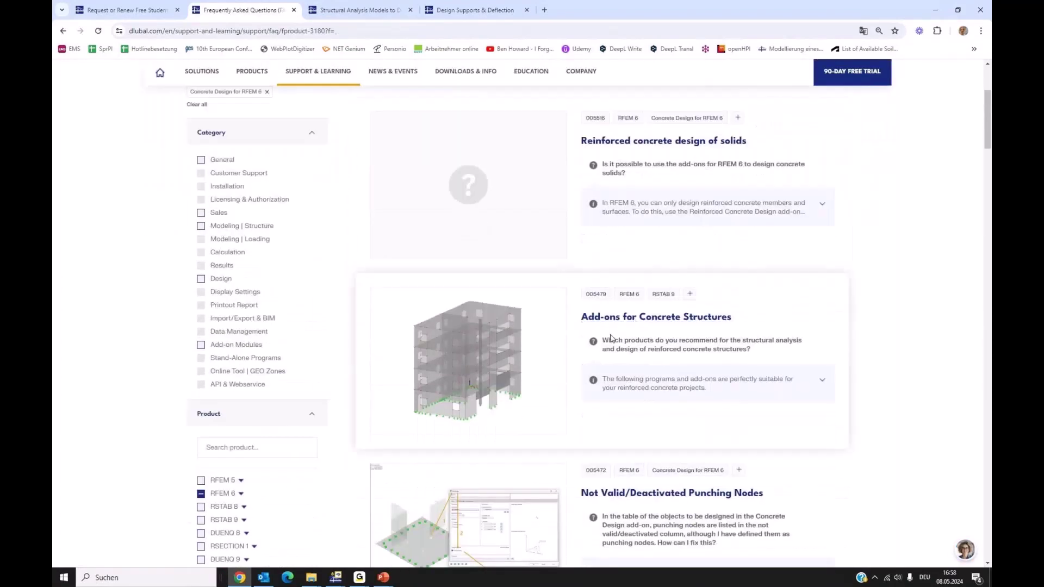
scroll(631, 342, "down", 3)
scroll(636, 354, "down", 1)
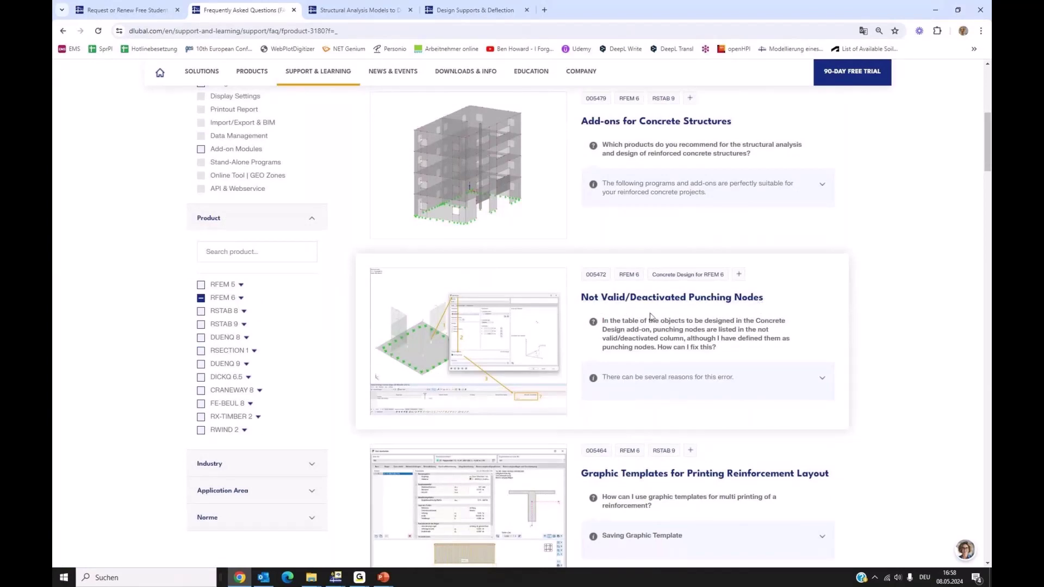
scroll(471, 344, "up", 8)
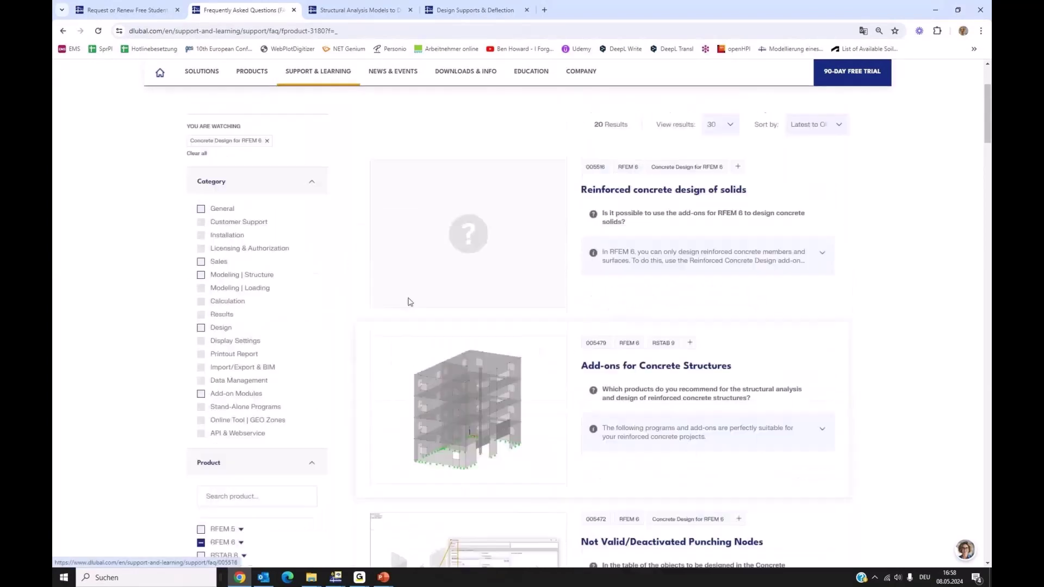
Open the Knowledge Base from the support resources and filter its technical articles by the product RFEM 6.
mouse_move(380, 111)
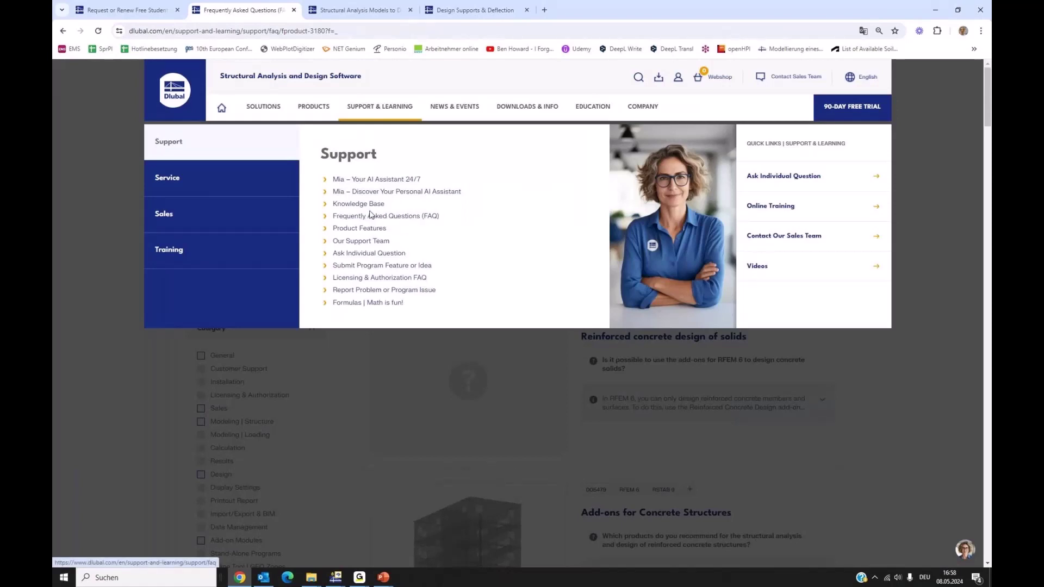
left_click(354, 205)
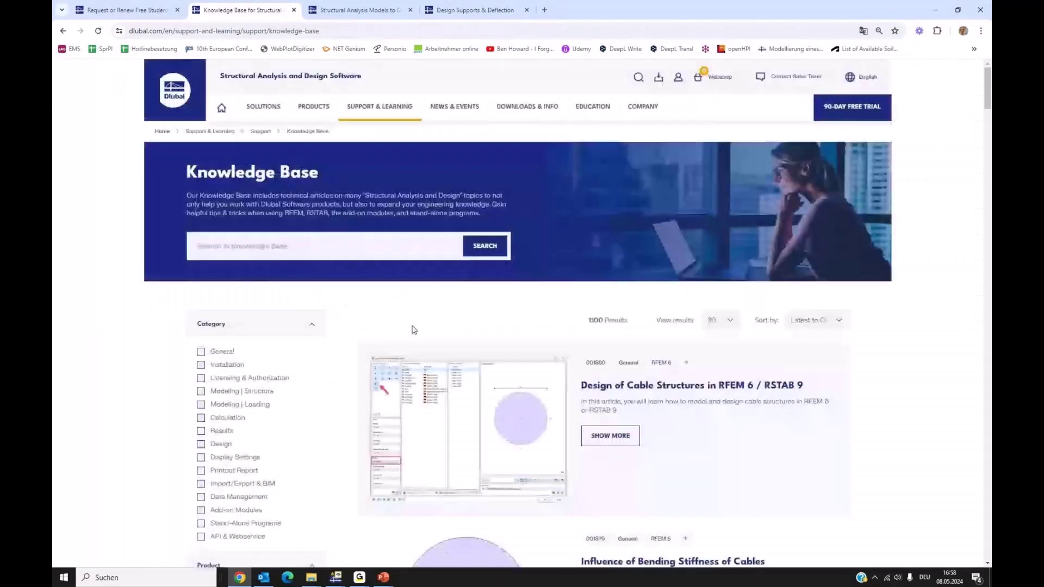
scroll(413, 329, "down", 1)
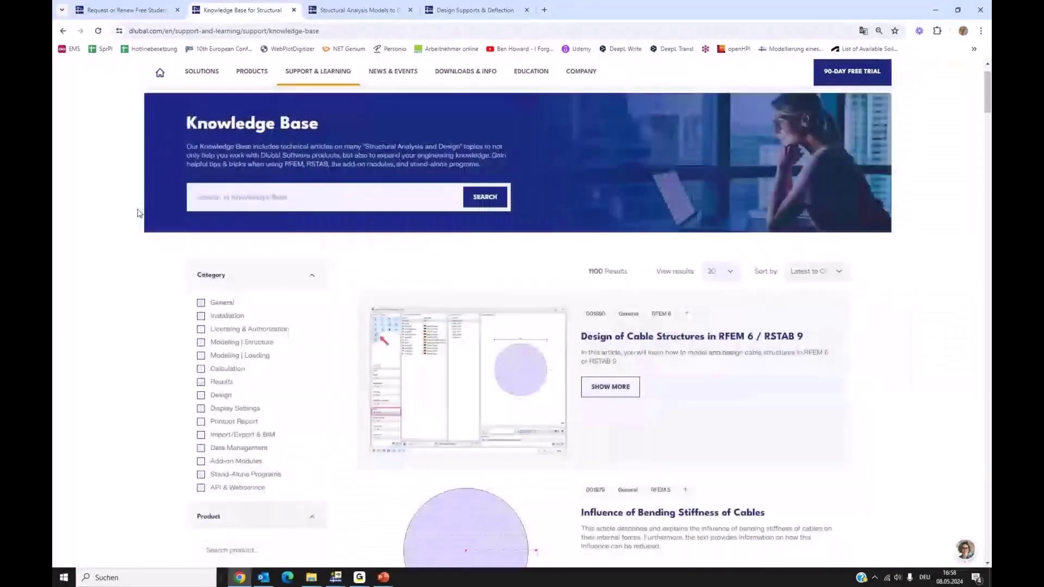
scroll(120, 208, "down", 3)
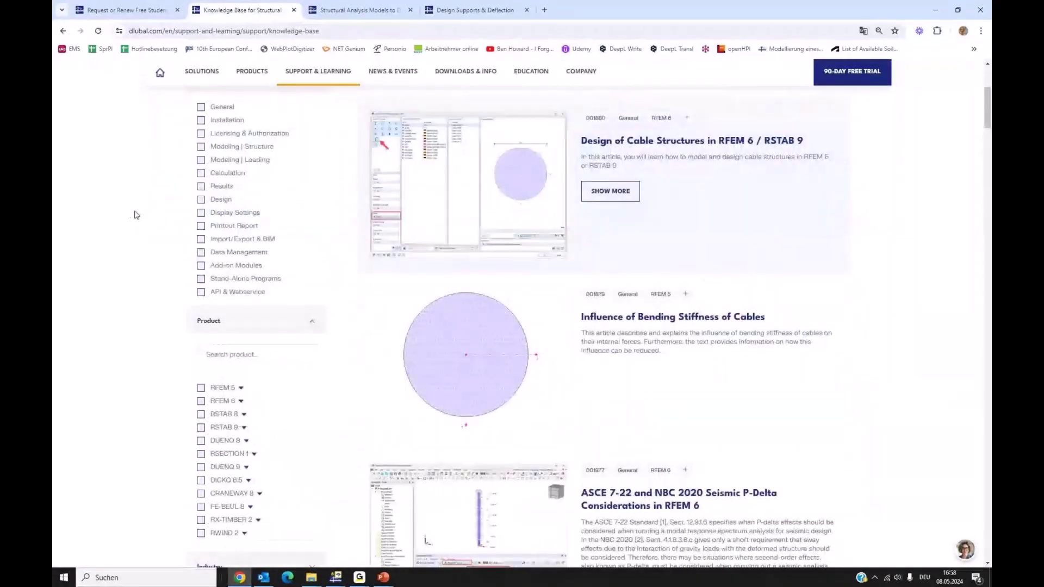
scroll(136, 215, "down", 2)
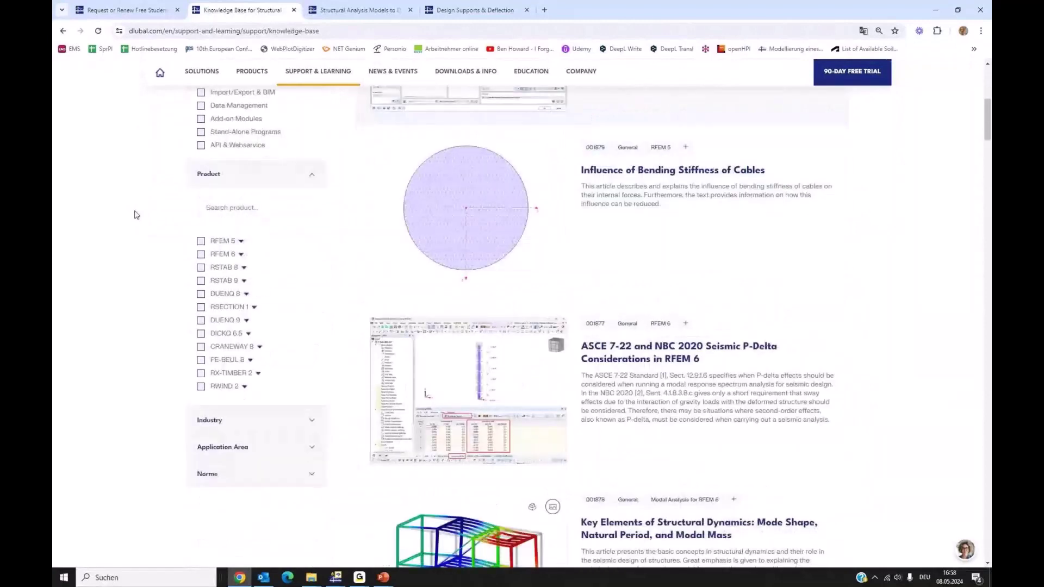
left_click(238, 255)
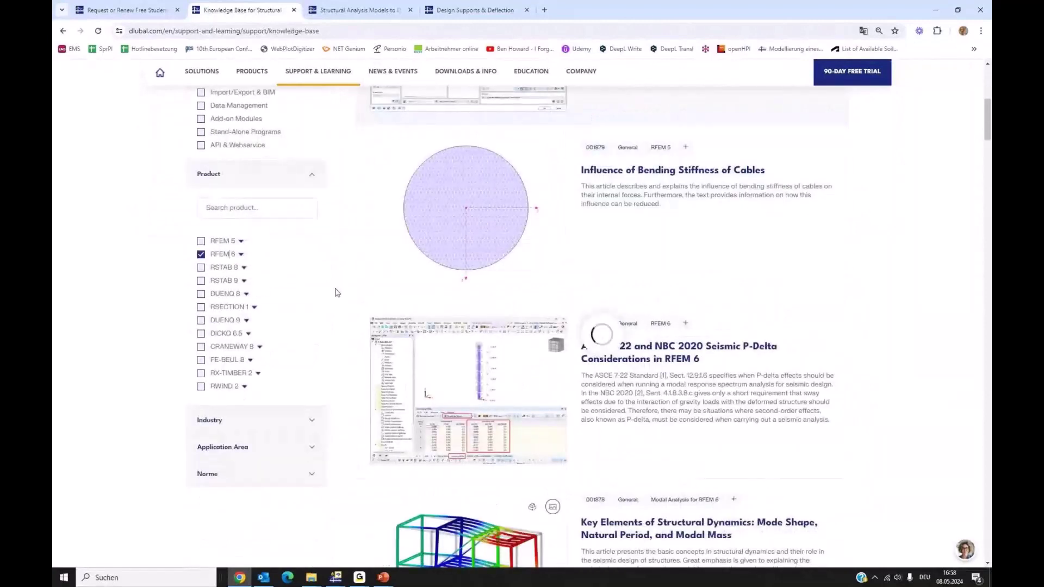